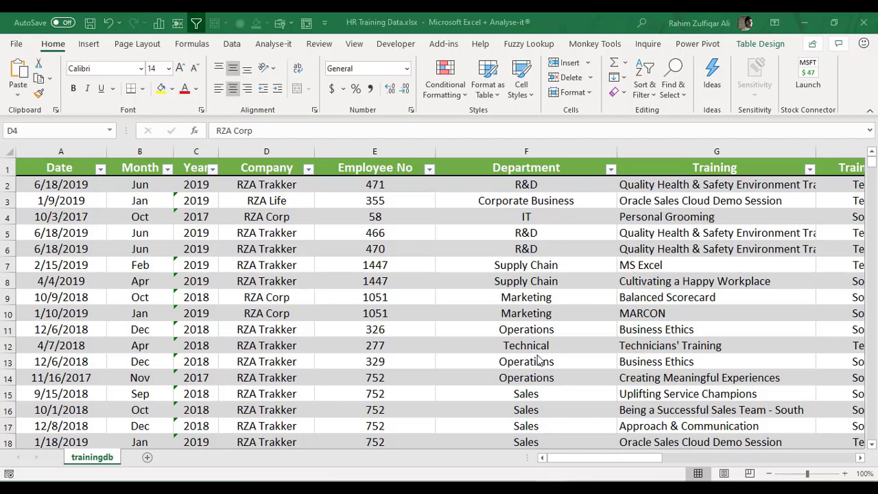
Review the training table's extent across to the Training Cost (PKR) column and down to its last record, returning to the Date header
{"action": "left_click", "coordinate": [516, 201]}
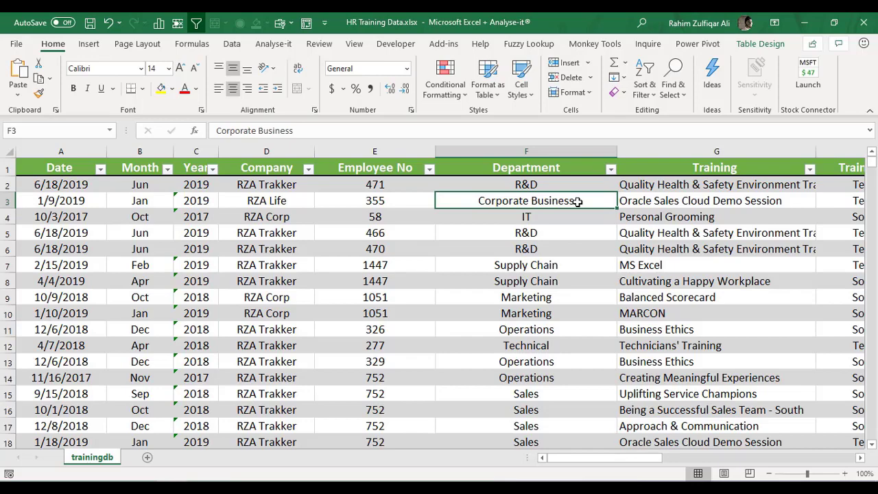
{"action": "key", "text": "ctrl+Up"}
{"action": "key", "text": "ctrl+Right"}
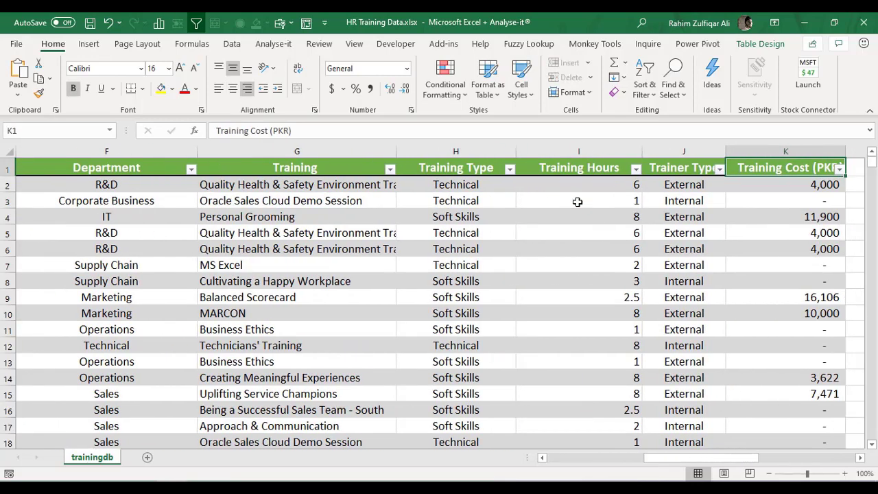
{"action": "key", "text": "Down"}
{"action": "key", "text": "ctrl+Left"}
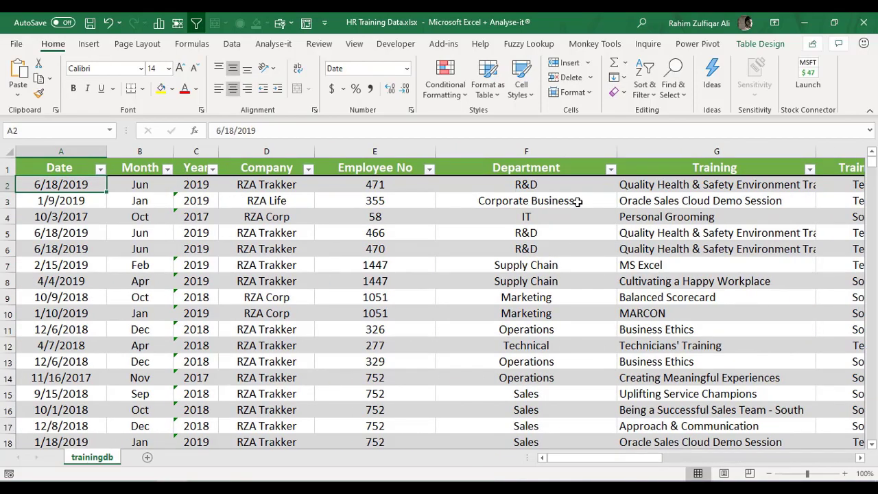
{"action": "key", "text": "ctrl+Right"}
{"action": "key", "text": "Left"}
{"action": "key", "text": "ctrl+Down"}
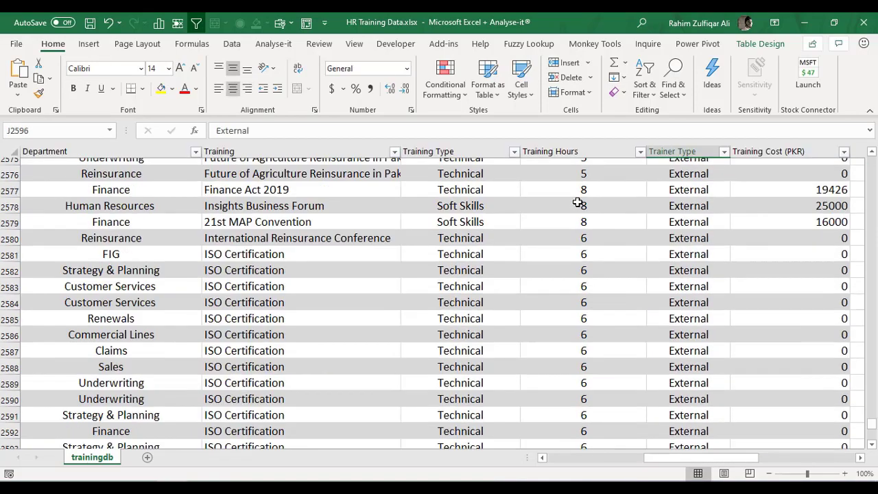
{"action": "key", "text": "ctrl+Up"}
{"action": "key", "text": "ctrl+Left"}
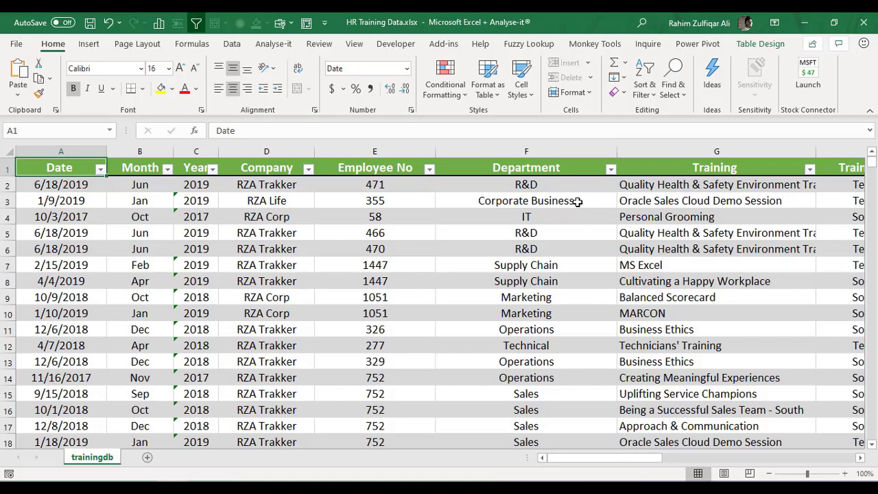
Look through the column headers from Employee No to Training Cost (PKR) and return to the Date header
{"action": "left_click", "coordinate": [579, 202]}
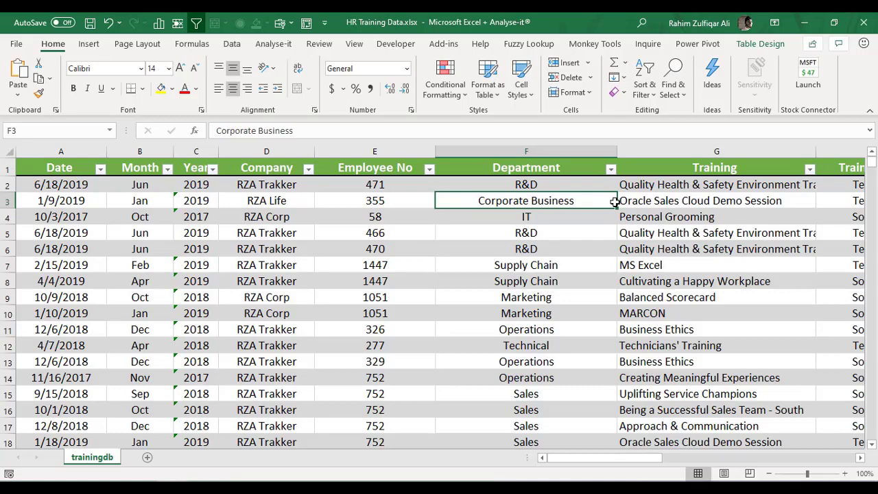
{"action": "left_click", "coordinate": [412, 245]}
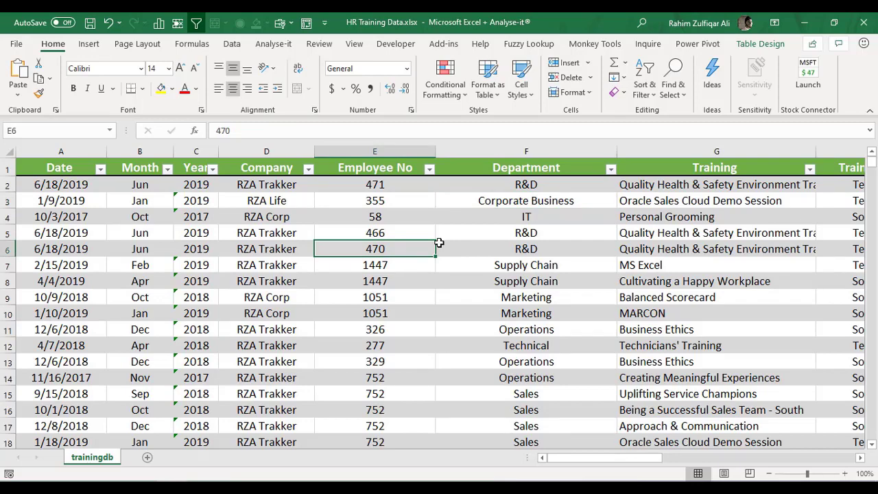
{"action": "key", "text": "ctrl+Up"}
{"action": "key", "text": "Right"}
{"action": "key", "text": "Right"}
{"action": "key", "text": "Right"}
{"action": "key", "text": "Right"}
{"action": "key", "text": "Right"}
{"action": "key", "text": "Right"}
{"action": "key", "text": "ctrl+Left"}
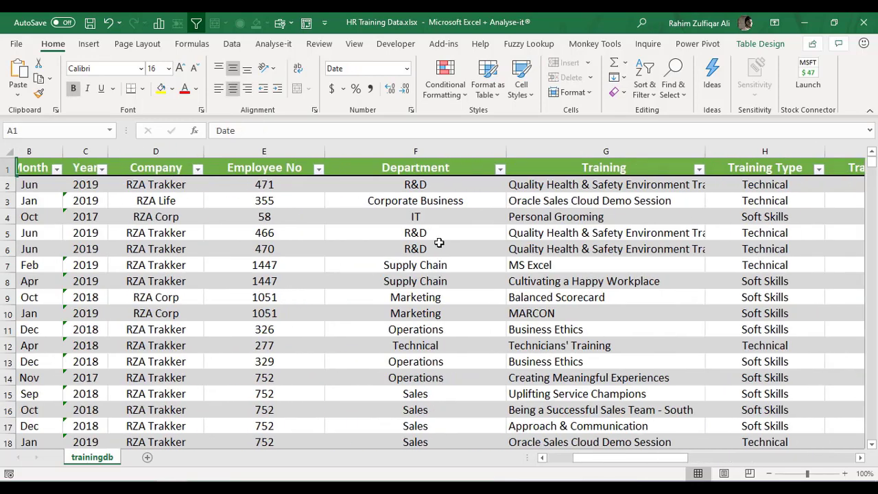
Select the entire training table from its header row to the last record and return to cell A1
{"action": "key", "text": "ctrl+shift+Right"}
{"action": "key", "text": "ctrl+shift+Down"}
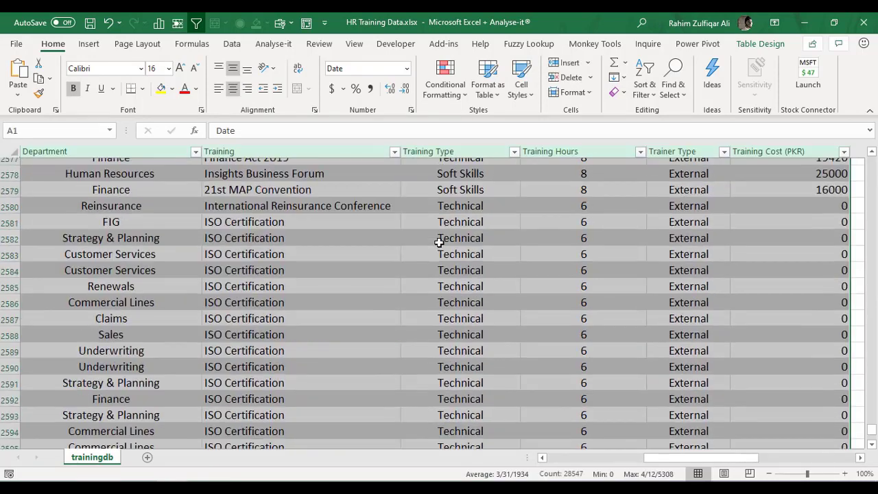
{"action": "key", "text": "ctrl+Home"}
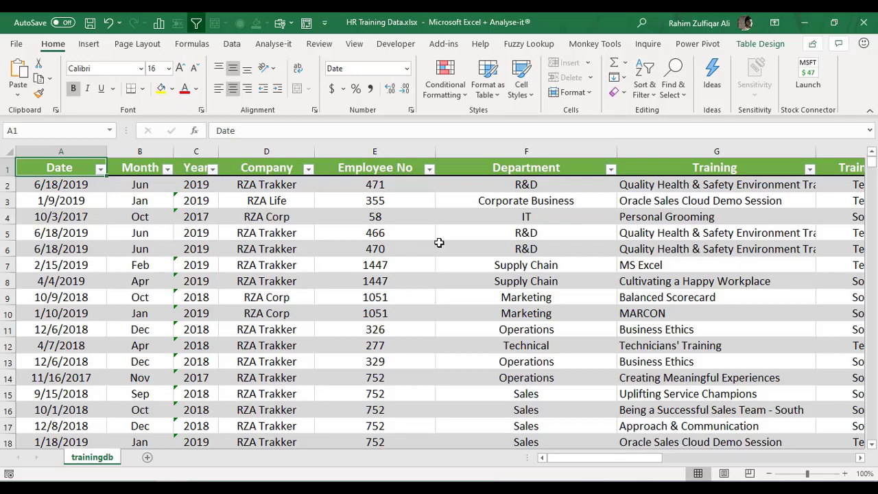
Check the table's last column and last row, ending on the first Employee No entry in E2
{"action": "key", "text": "ctrl+Right"}
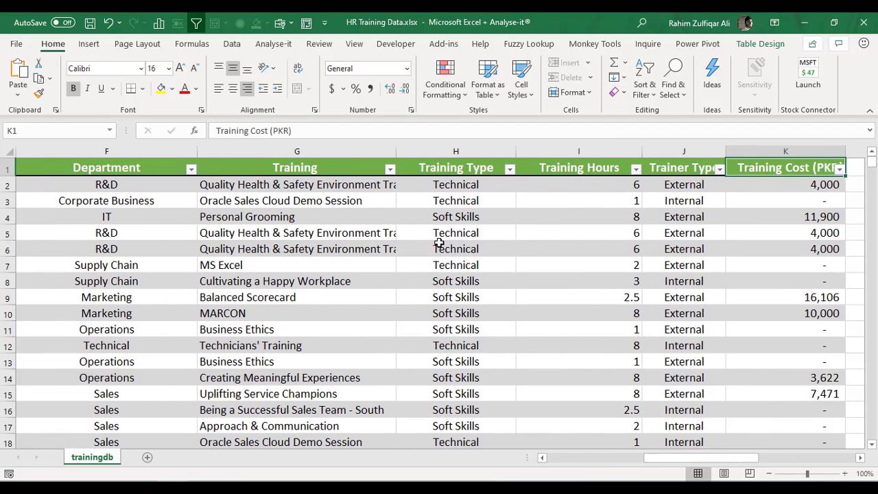
{"action": "key", "text": "ctrl+Left"}
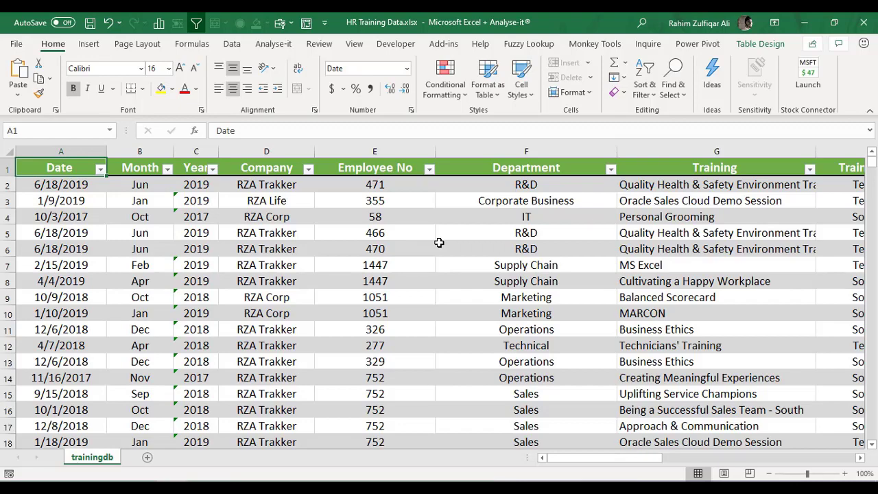
{"action": "key", "text": "ctrl+Down"}
{"action": "key", "text": "ctrl+Up"}
{"action": "key", "text": "Right"}
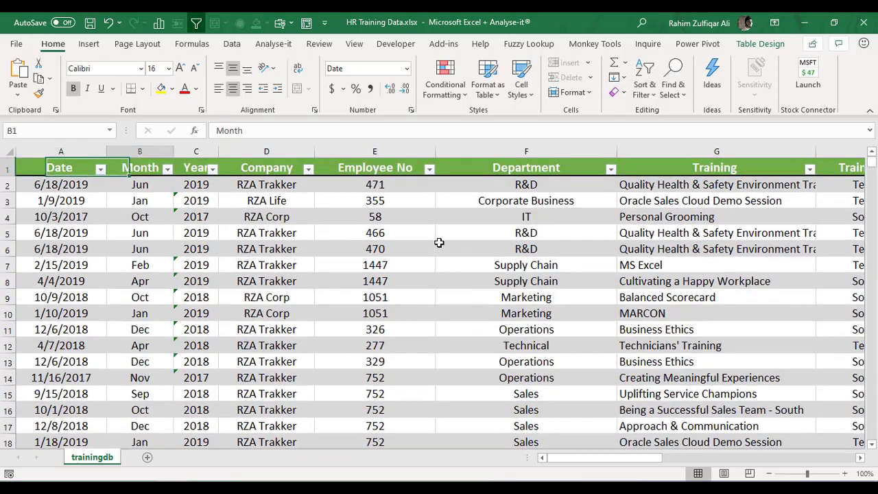
{"action": "key", "text": "Right"}
{"action": "key", "text": "Right"}
{"action": "key", "text": "Right"}
{"action": "key", "text": "Down"}
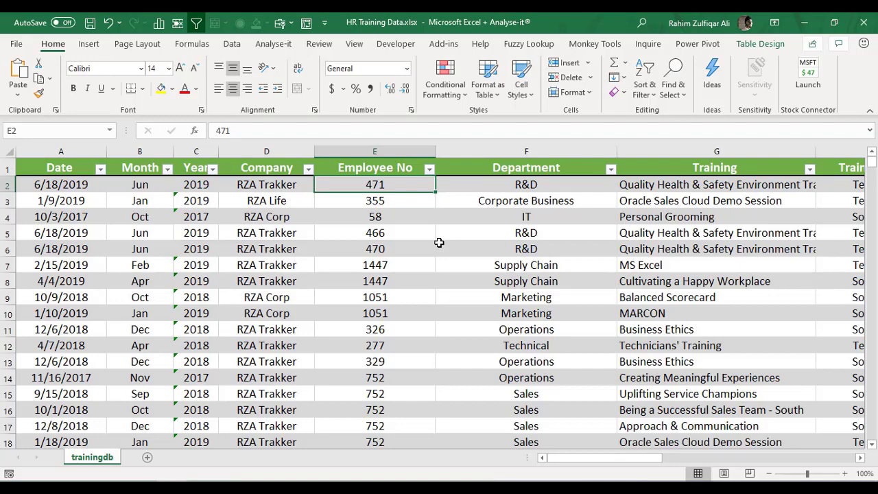
Highlight the whole table from the Date header to the last Training Cost (PKR) entry and return to A1
{"action": "key", "text": "ctrl+Up"}
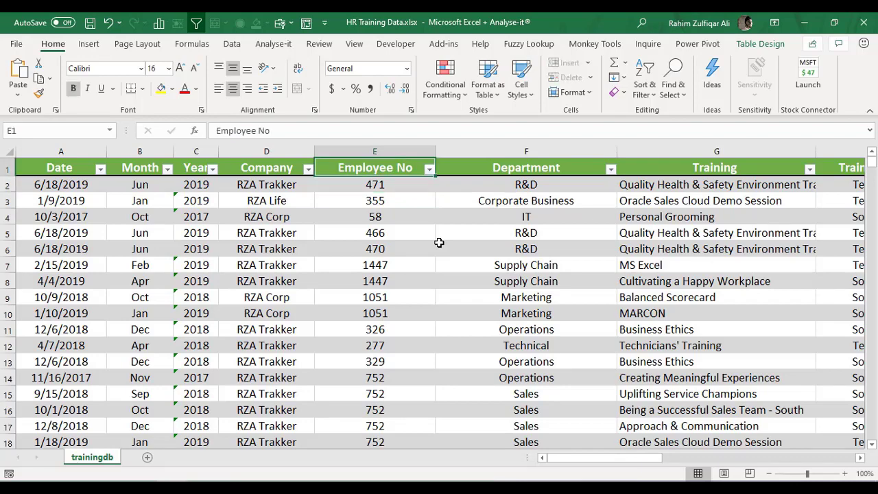
{"action": "key", "text": "ctrl+Left"}
{"action": "key", "text": "ctrl+shift+Right"}
{"action": "key", "text": "ctrl+shift+Down"}
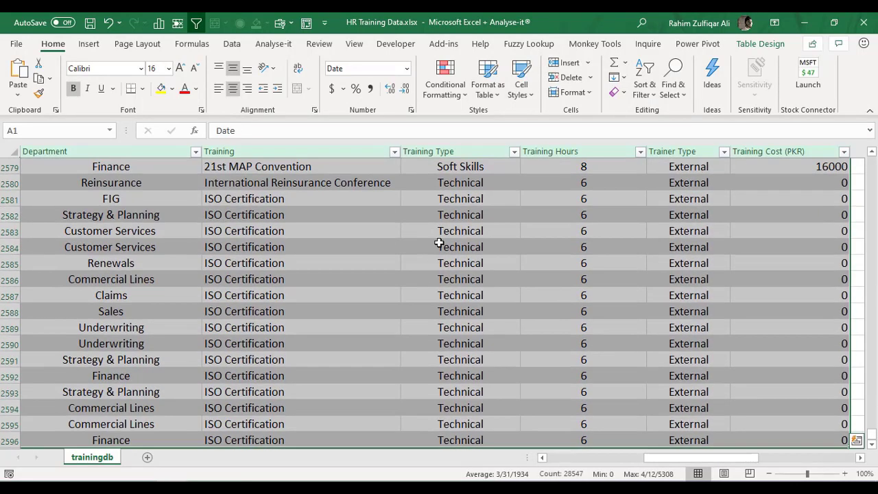
{"action": "key", "text": "ctrl+Home"}
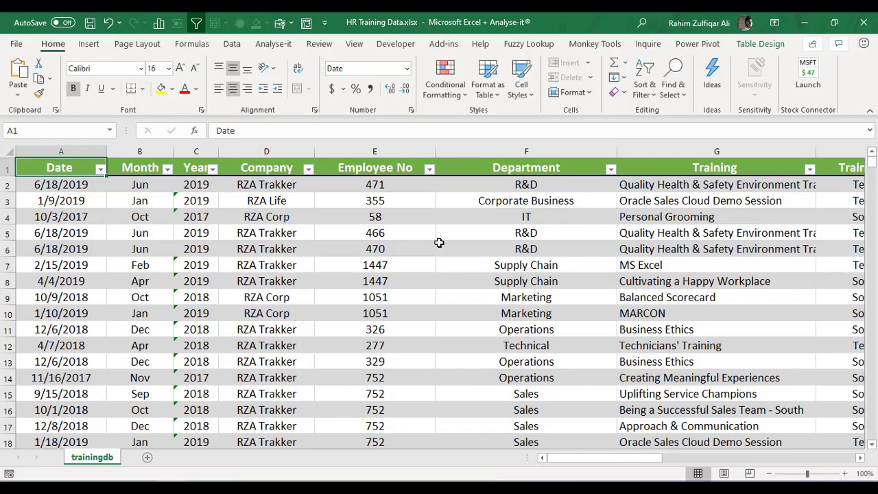
Inspect the Training Cost (PKR) column down to the last record and return to the start of the sheet
{"action": "key", "text": "ctrl+Right"}
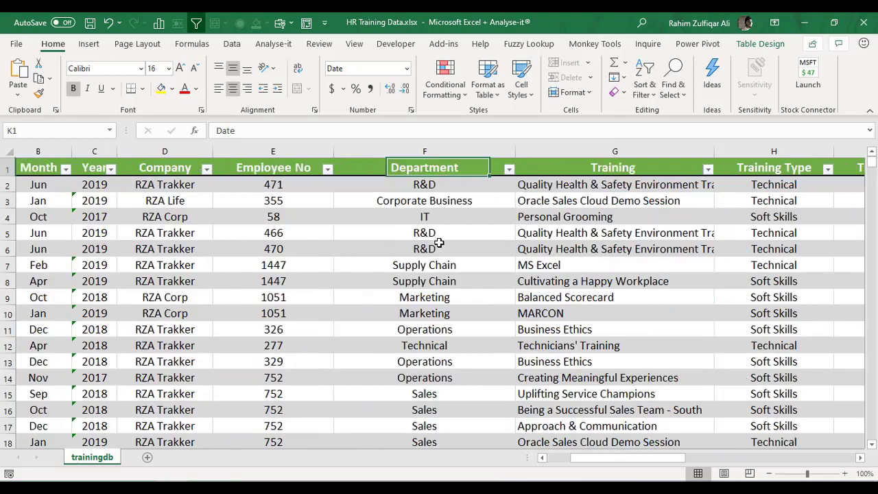
{"action": "key", "text": "Down"}
{"action": "key", "text": "Down"}
{"action": "key", "text": "Down"}
{"action": "key", "text": "ctrl+Down"}
{"action": "key", "text": "ctrl+Home"}
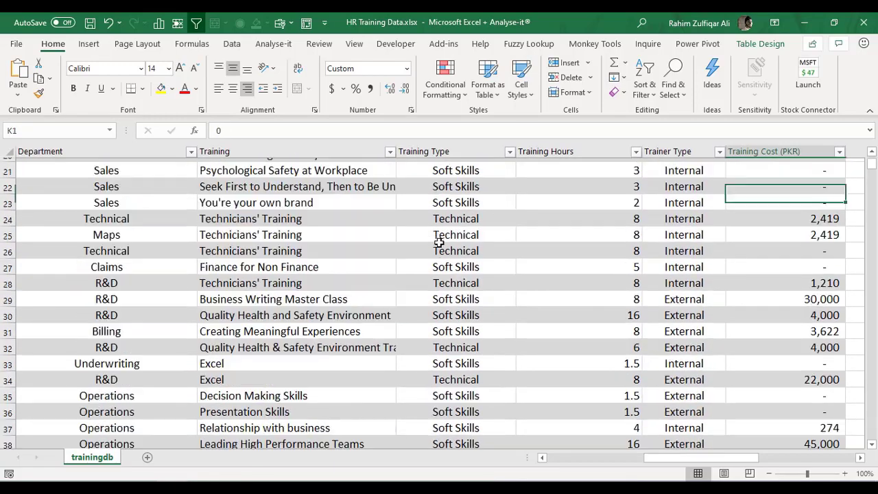
Select the full table range and the Date column to view their extents, returning to A1 each time
{"action": "key", "text": "ctrl+shift+Right"}
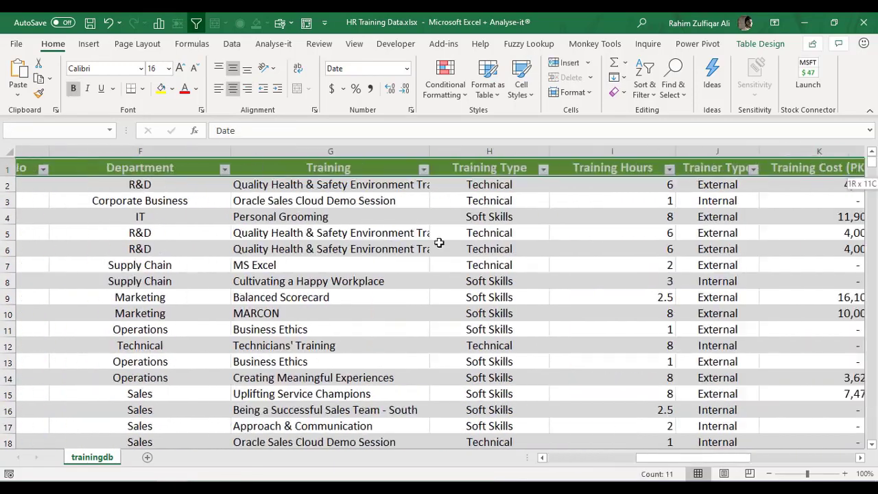
{"action": "key", "text": "ctrl+shift+Down"}
{"action": "key", "text": "ctrl+Home"}
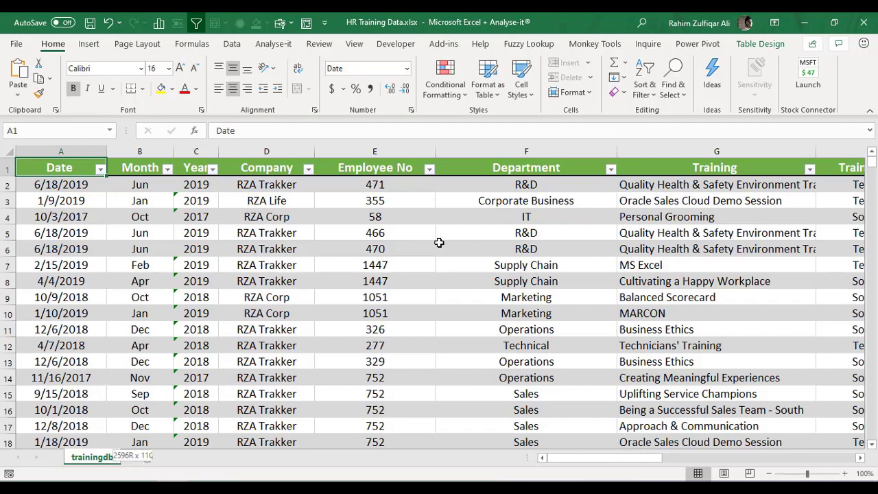
{"action": "key", "text": "ctrl+shift+Down"}
{"action": "key", "text": "ctrl+Home"}
{"action": "key", "text": "Up"}
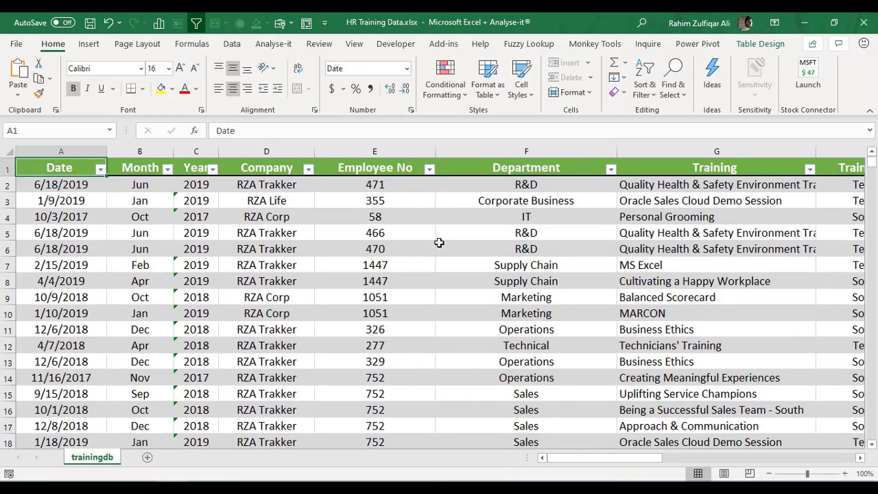
Examine the Date column's filter options and its list of search scopes, and close them without applying a filter
{"action": "key", "text": "alt+Down"}
{"action": "key", "text": "Down"}
{"action": "key", "text": "Down"}
{"action": "key", "text": "Down"}
{"action": "key", "text": "Down"}
{"action": "key", "text": "Down"}
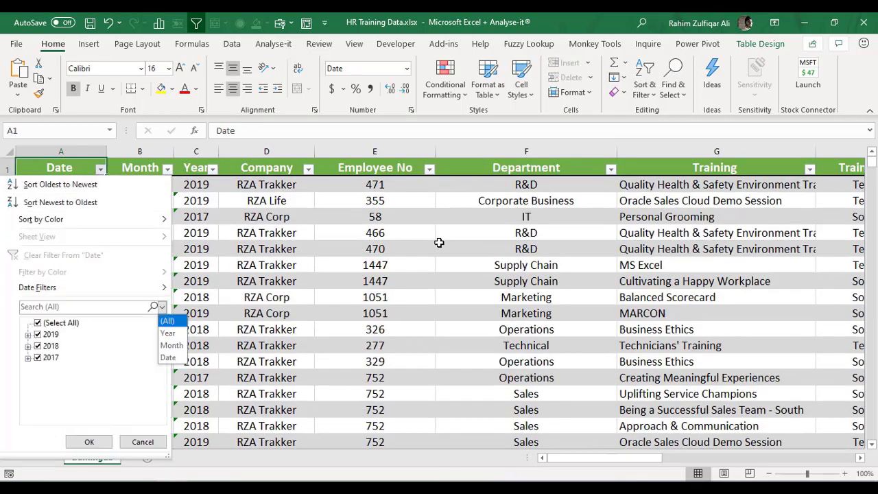
{"action": "key", "text": "Escape"}
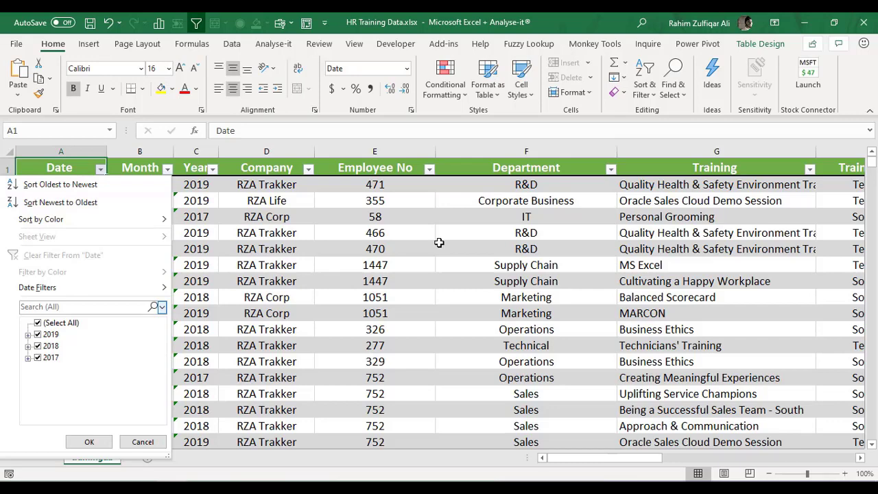
{"action": "key", "text": "Escape"}
Examine the first entries beside the Date column and select all Month values from B2 to the last record
{"action": "key", "text": "Right"}
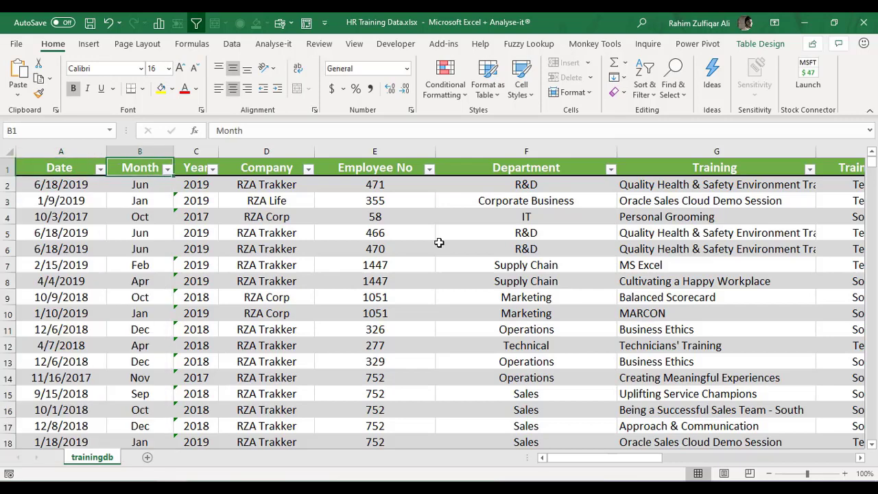
{"action": "key", "text": "Right"}
{"action": "key", "text": "Down"}
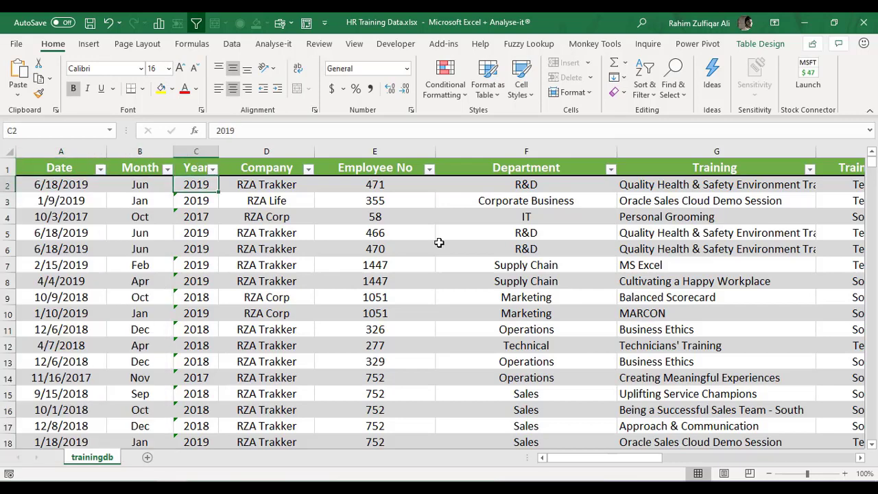
{"action": "key", "text": "Left"}
{"action": "key", "text": "Left"}
{"action": "key", "text": "Right"}
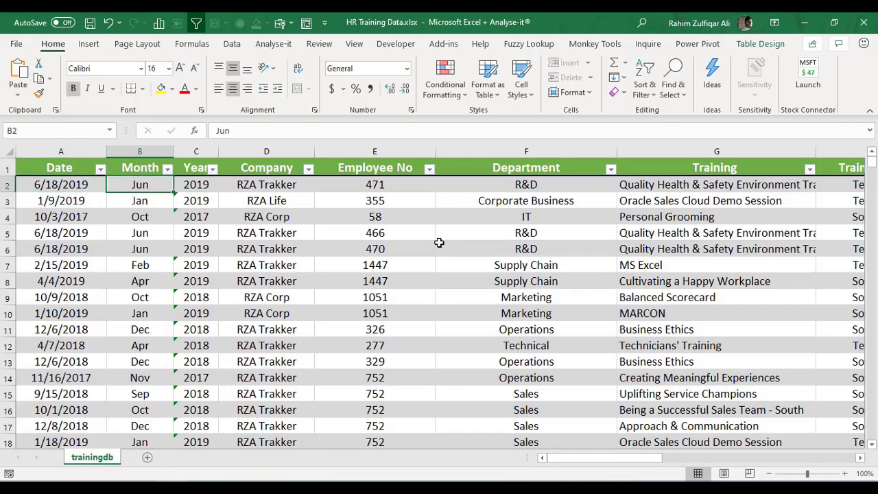
{"action": "key", "text": "ctrl+shift+Down"}
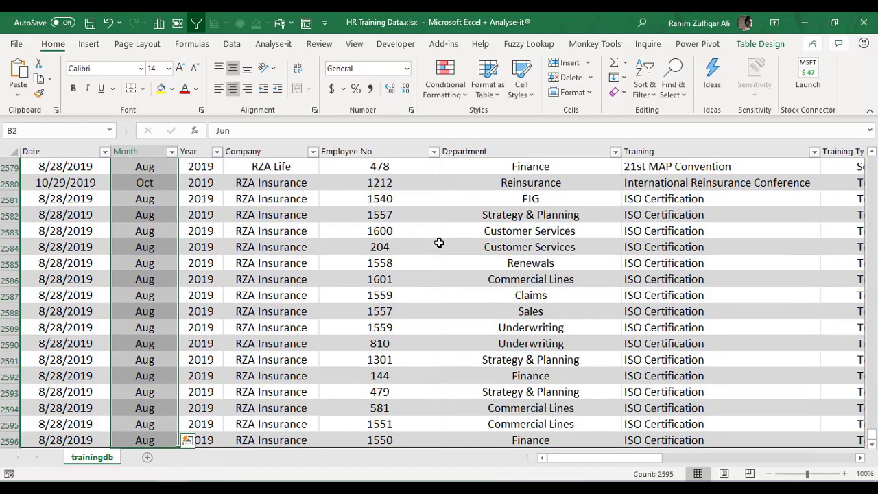
{"action": "key", "text": "Up"}
{"action": "key", "text": "Down"}
{"action": "key", "text": "Down"}
{"action": "key", "text": "Down"}
{"action": "key", "text": "Down"}
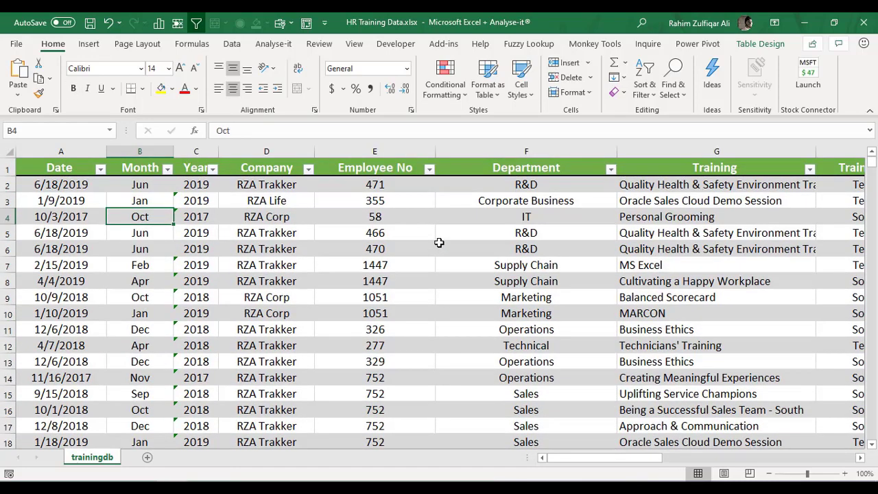
Examine the Year column's entries down to the last record and return to its header
{"action": "key", "text": "Right"}
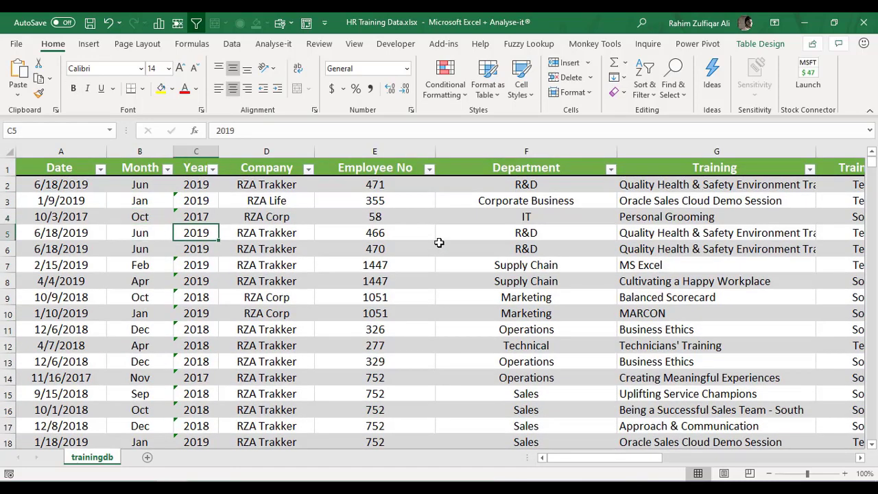
{"action": "key", "text": "Up"}
{"action": "key", "text": "Up"}
{"action": "key", "text": "Up"}
{"action": "key", "text": "Up"}
{"action": "key", "text": "Down"}
{"action": "key", "text": "Down"}
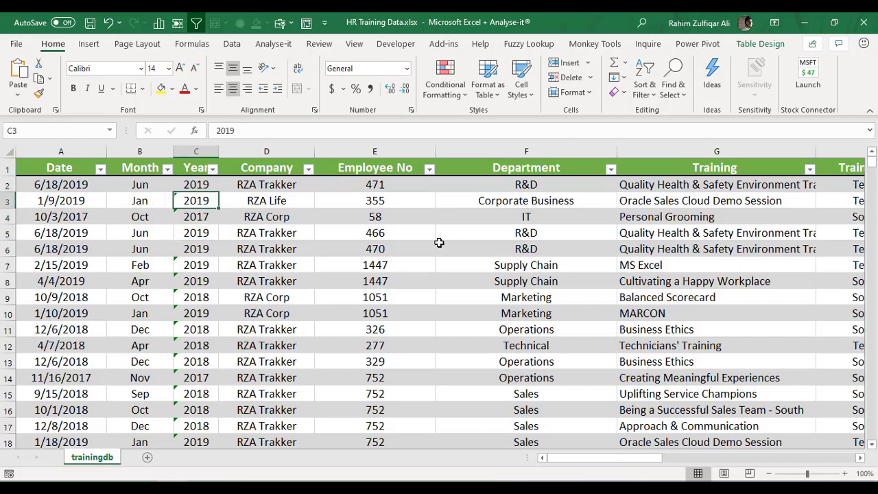
{"action": "key", "text": "ctrl+Down"}
{"action": "key", "text": "ctrl+Up"}
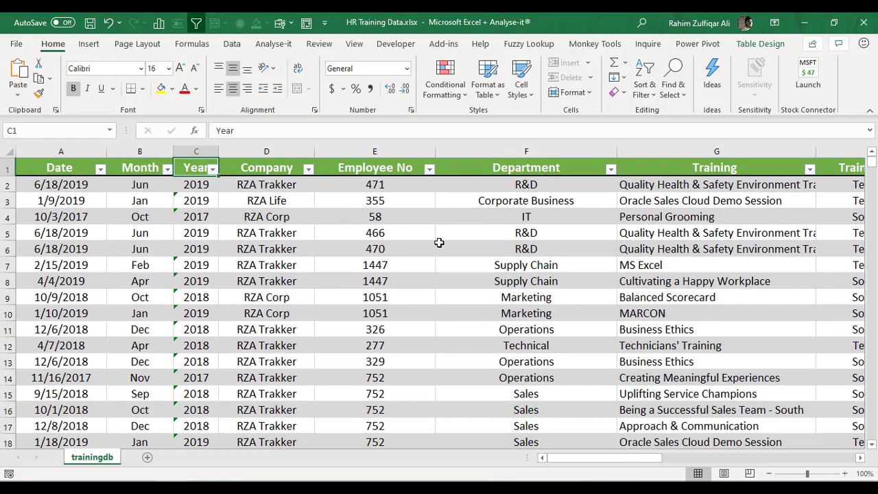
Highlight the Month and Year headers in B1:C1 together and return to the Date header
{"action": "key", "text": "Left"}
{"action": "key", "text": "shift+Right"}
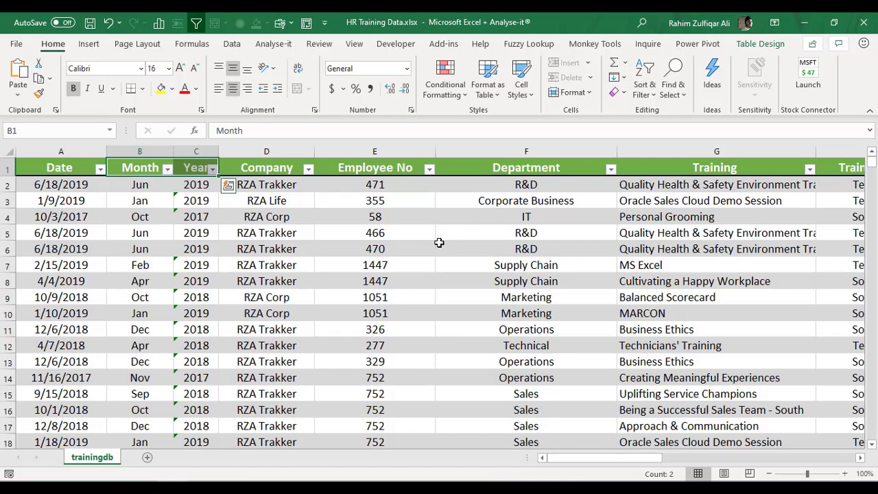
{"action": "key", "text": "Left"}
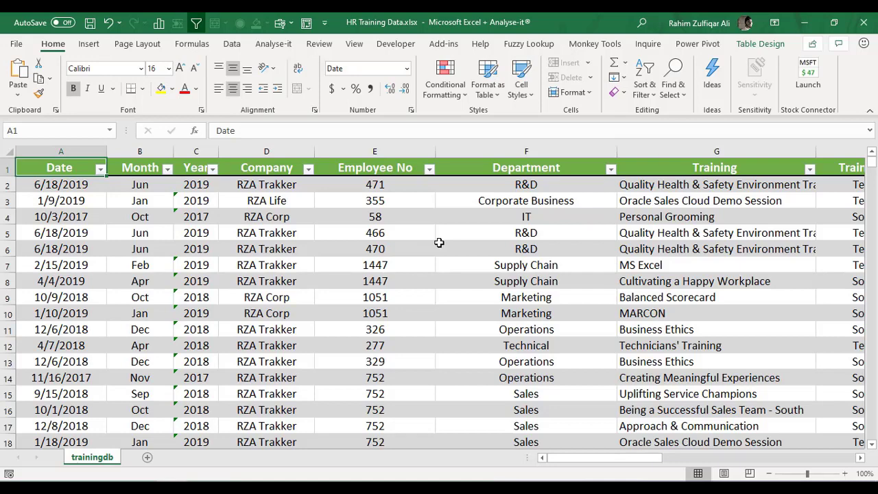
Select the Date column from its header in A1 down to the last record to view its status bar summary
{"action": "key", "text": "Down"}
{"action": "key", "text": "Down"}
{"action": "key", "text": "Up"}
{"action": "key", "text": "Up"}
{"action": "key", "text": "ctrl+shift+Down"}
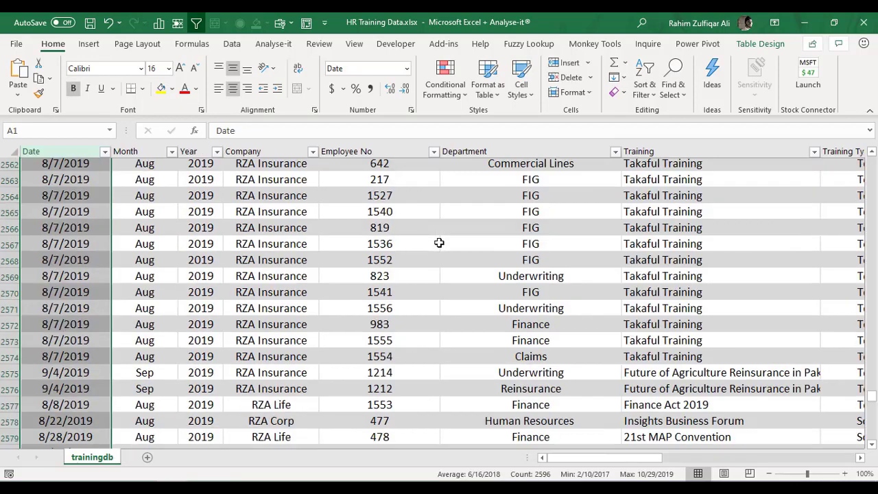
Delete the Month and Year columns (B:C) from the training table
{"action": "key", "text": "Down"}
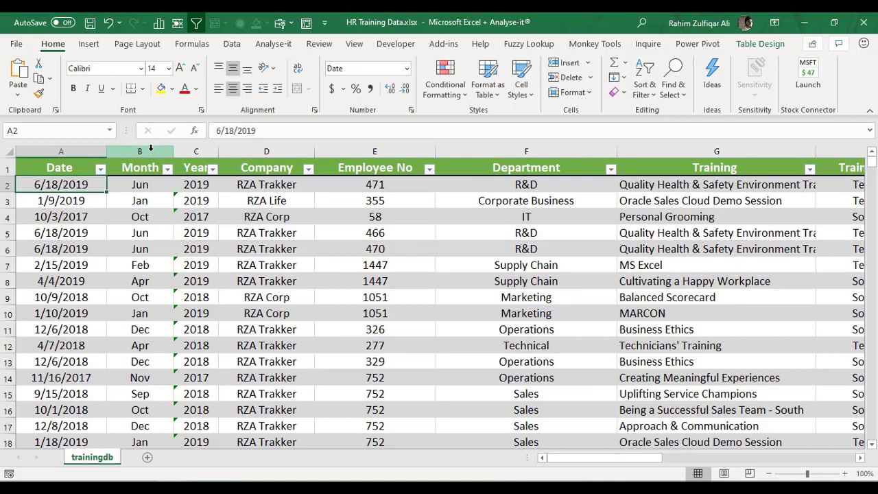
{"action": "left_click_drag", "start_coordinate": [151, 150], "coordinate": [188, 150]}
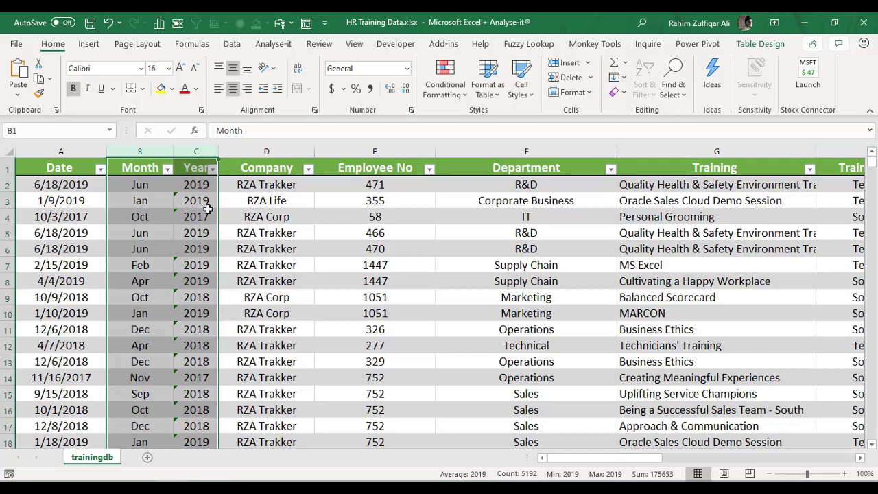
{"action": "right_click", "coordinate": [208, 152]}
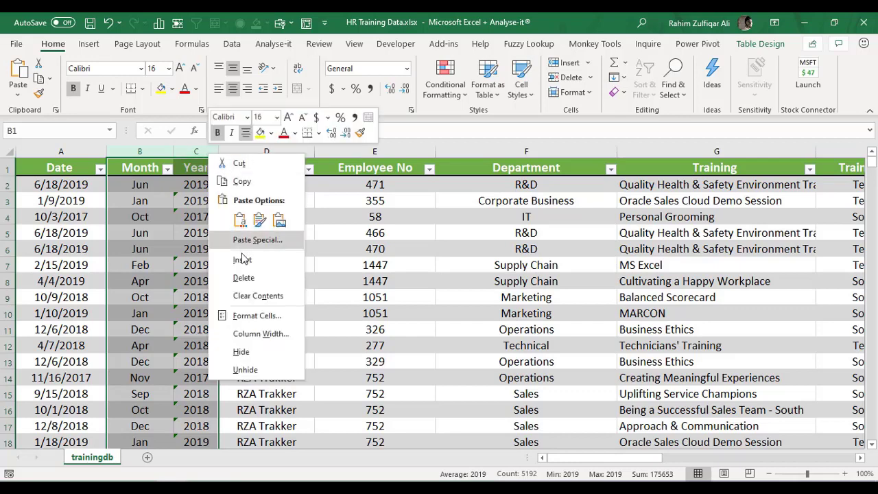
{"action": "left_click", "coordinate": [243, 277]}
Review the company names in the Company column's filter list and close it without applying a filter
{"action": "left_click_drag", "start_coordinate": [178, 205], "coordinate": [178, 219]}
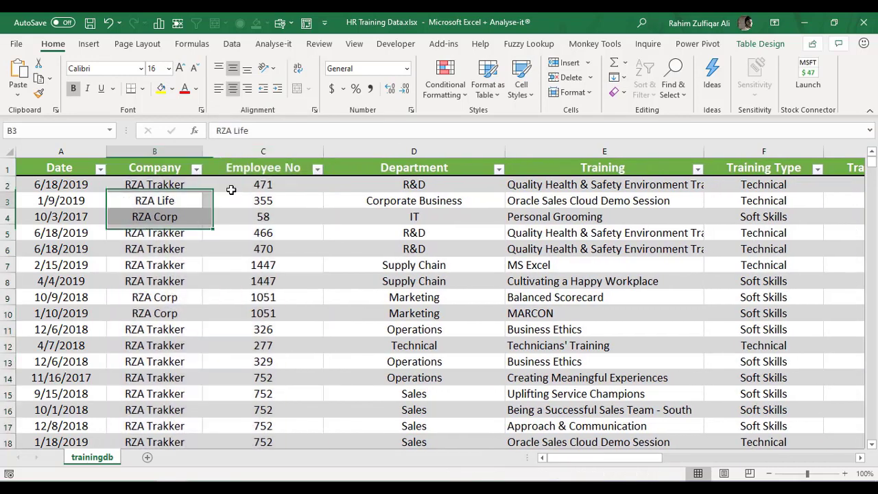
{"action": "key", "text": "ctrl+Up"}
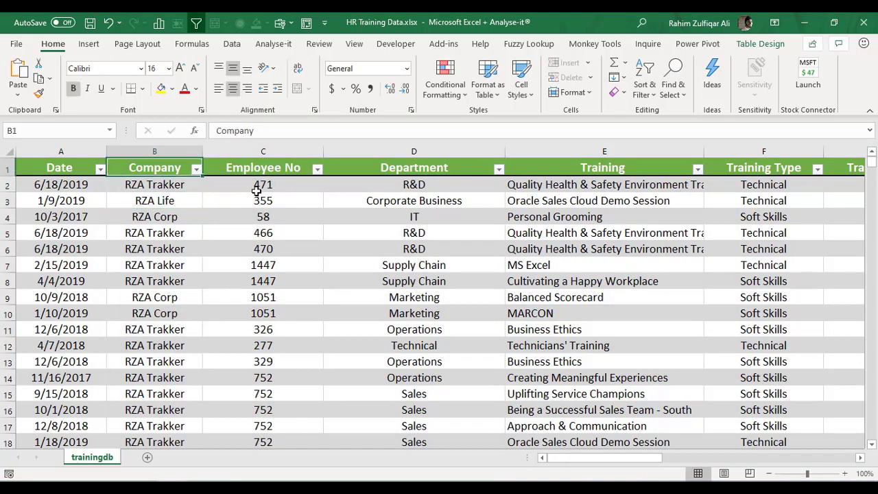
{"action": "key", "text": "alt+Down"}
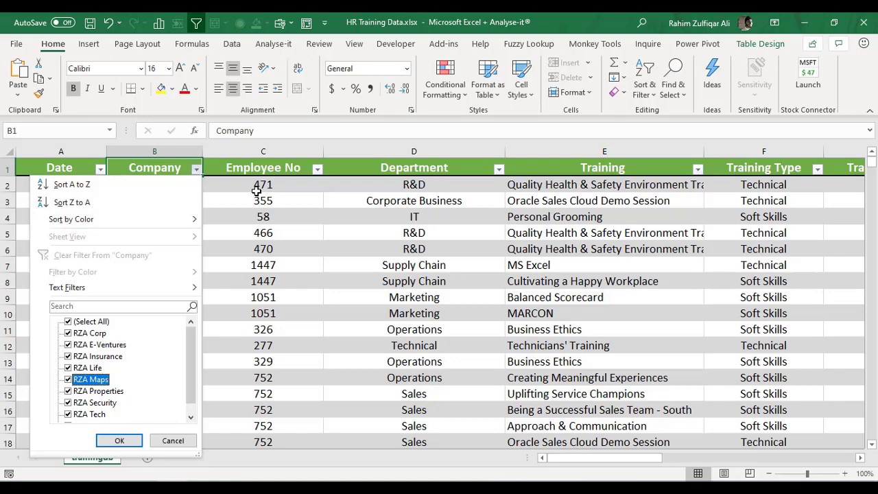
{"action": "key", "text": "Escape"}
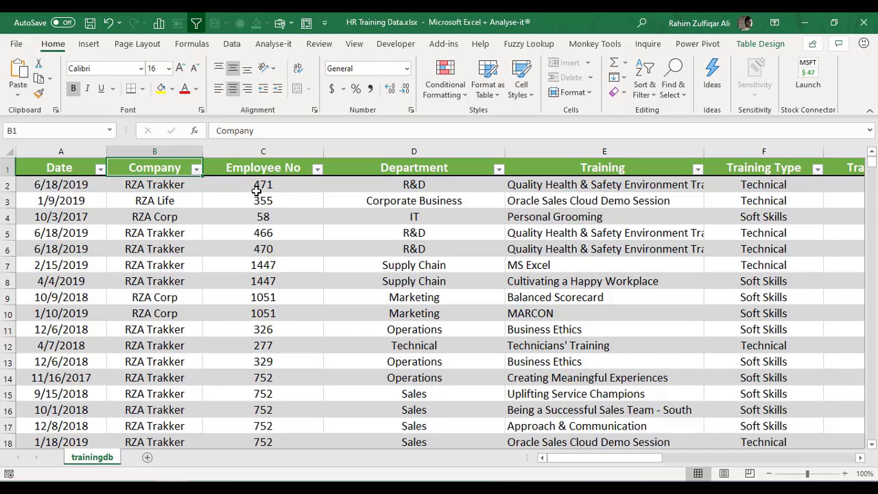
Examine the first entries of the Employee No column and return to its header in C1
{"action": "left_click", "coordinate": [256, 192]}
{"action": "key", "text": "Down"}
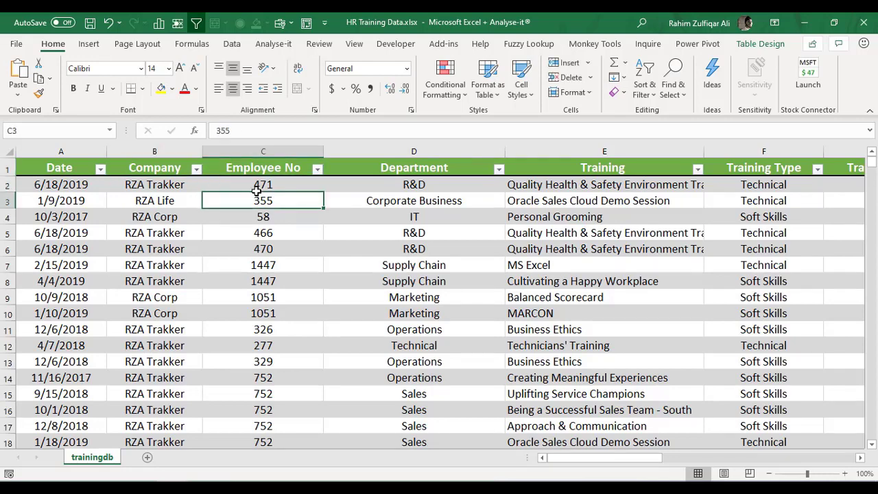
{"action": "key", "text": "Up"}
{"action": "key", "text": "Up"}
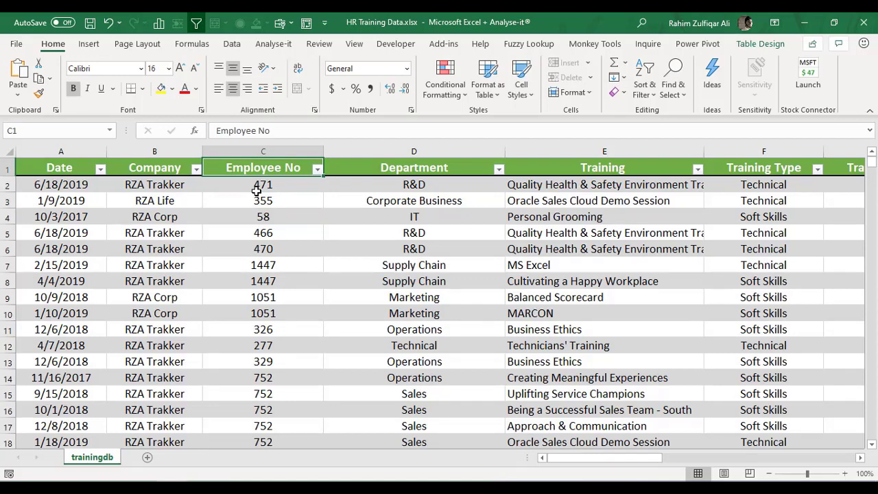
{"action": "key", "text": "Down"}
{"action": "key", "text": "Up"}
Browse the values in the Employee No filter list and close it without filtering
{"action": "key", "text": "alt+Down"}
{"action": "key", "text": "Down"}
{"action": "key", "text": "Down"}
{"action": "key", "text": "Down"}
{"action": "key", "text": "Down"}
{"action": "key", "text": "Down"}
{"action": "key", "text": "Down"}
{"action": "key", "text": "Down"}
{"action": "key", "text": "Down"}
{"action": "key", "text": "Down"}
{"action": "key", "text": "Down"}
{"action": "key", "text": "Down"}
{"action": "key", "text": "Down"}
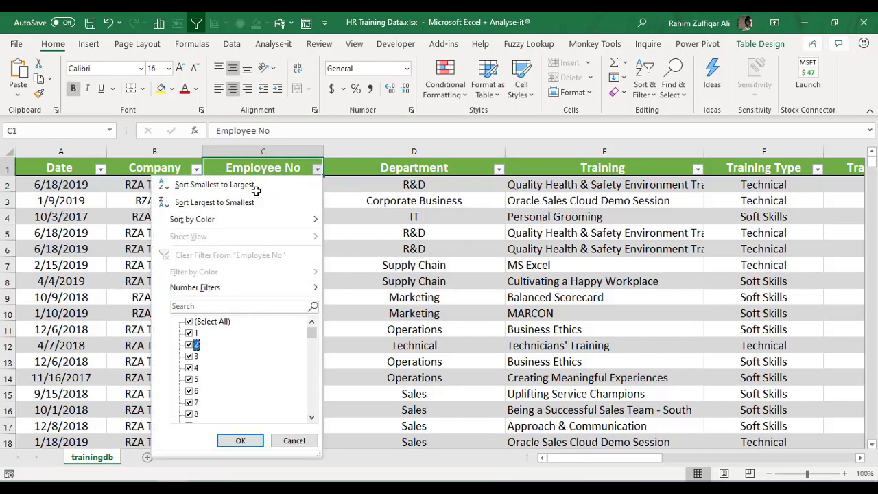
{"action": "key", "text": "Up"}
{"action": "key", "text": "Up"}
{"action": "key", "text": "Up"}
{"action": "key", "text": "Up"}
{"action": "key", "text": "Up"}
{"action": "key", "text": "Up"}
{"action": "key", "text": "Down"}
{"action": "key", "text": "Down"}
{"action": "key", "text": "Down"}
{"action": "key", "text": "Down"}
{"action": "key", "text": "Down"}
{"action": "key", "text": "End"}
{"action": "key", "text": "Home"}
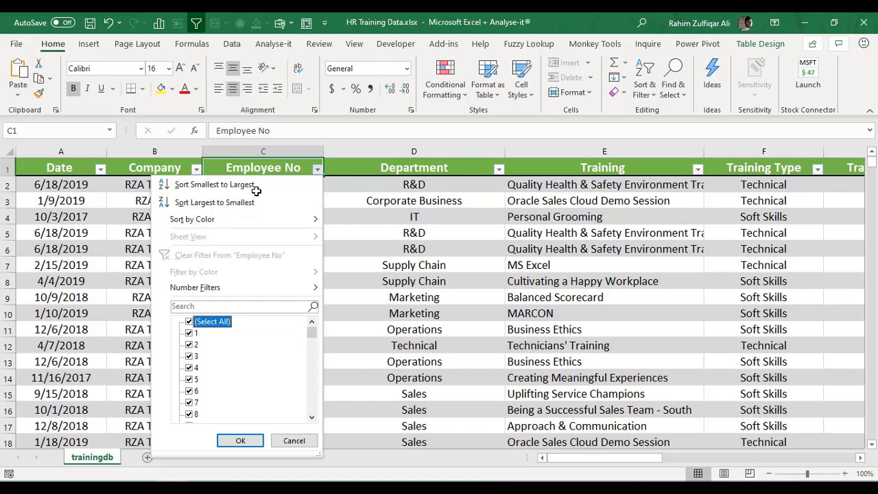
{"action": "key", "text": "Escape"}
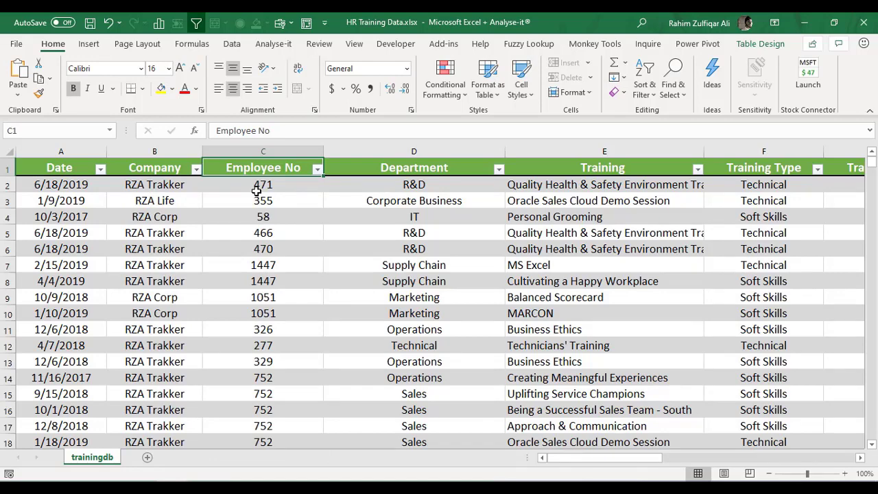
Browse the department names in the Department column's filter list and close it without filtering
{"action": "key", "text": "Right"}
{"action": "key", "text": "Right"}
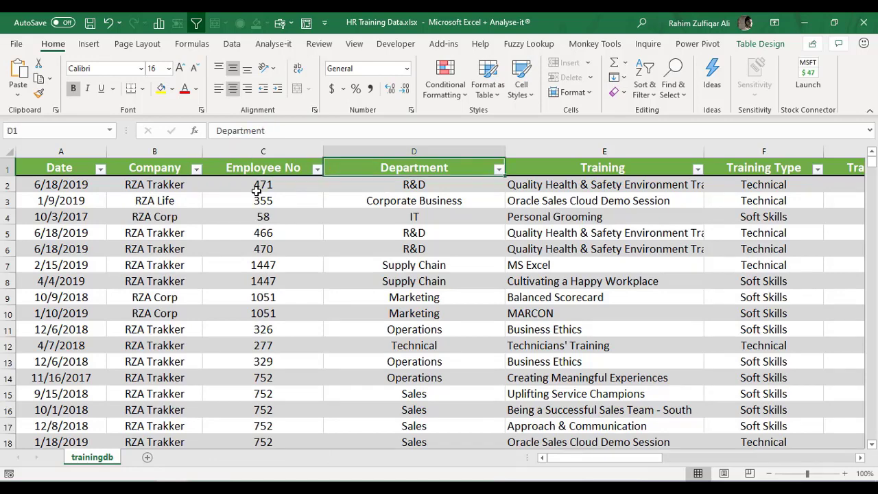
{"action": "key", "text": "Left"}
{"action": "key", "text": "alt+Down"}
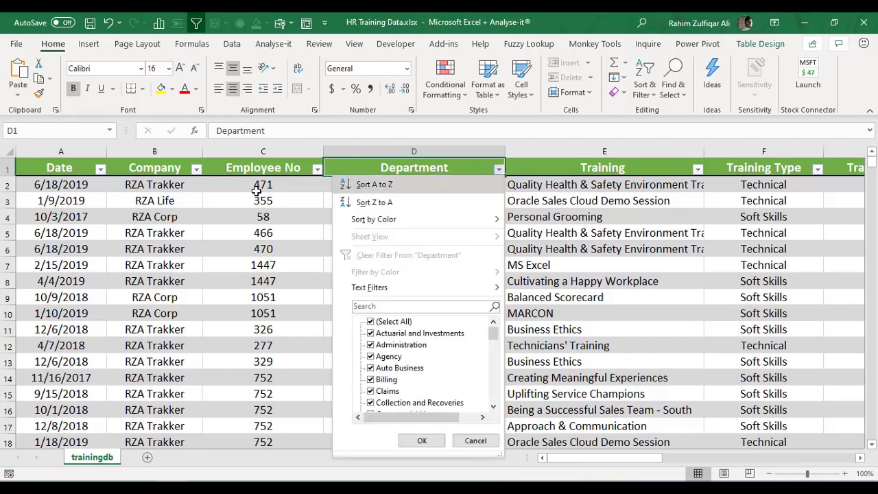
{"action": "key", "text": "Down"}
{"action": "key", "text": "Down"}
{"action": "key", "text": "Down"}
{"action": "key", "text": "Down"}
{"action": "key", "text": "Down"}
{"action": "key", "text": "Down"}
{"action": "key", "text": "Down"}
{"action": "key", "text": "Down"}
{"action": "key", "text": "Down"}
{"action": "key", "text": "Down"}
{"action": "key", "text": "Down"}
{"action": "key", "text": "Down"}
{"action": "key", "text": "Down"}
{"action": "key", "text": "Down"}
{"action": "key", "text": "Down"}
{"action": "key", "text": "Down"}
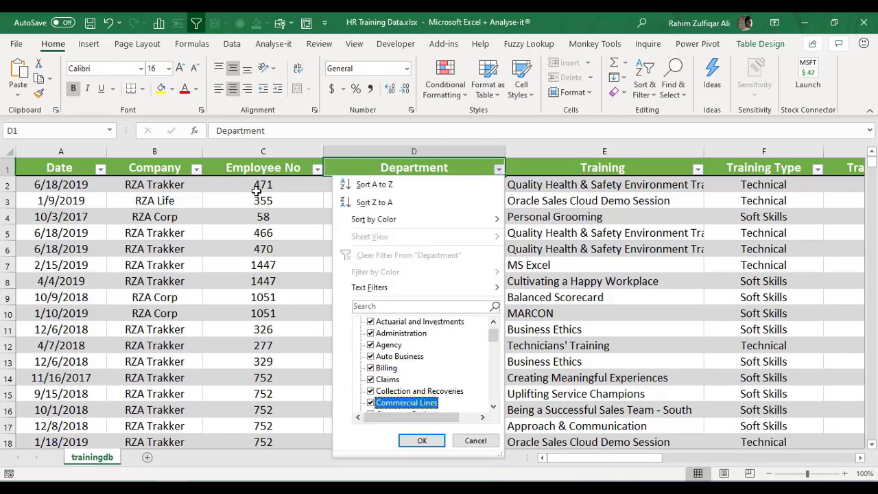
{"action": "key", "text": "Down"}
{"action": "key", "text": "Down"}
{"action": "key", "text": "Down"}
{"action": "key", "text": "Down"}
{"action": "key", "text": "Down"}
{"action": "key", "text": "Down"}
{"action": "key", "text": "Down"}
{"action": "key", "text": "Down"}
{"action": "key", "text": "Down"}
{"action": "key", "text": "Down"}
{"action": "key", "text": "Down"}
{"action": "key", "text": "Down"}
{"action": "key", "text": "Down"}
{"action": "key", "text": "Down"}
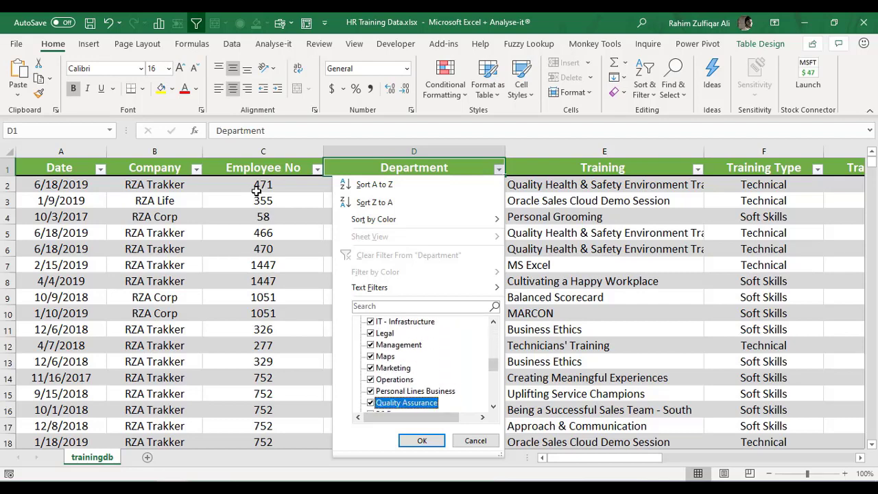
{"action": "key", "text": "Down"}
{"action": "key", "text": "Down"}
{"action": "key", "text": "Down"}
{"action": "key", "text": "Down"}
{"action": "key", "text": "Down"}
{"action": "key", "text": "Down"}
{"action": "key", "text": "Down"}
{"action": "key", "text": "Down"}
{"action": "key", "text": "Down"}
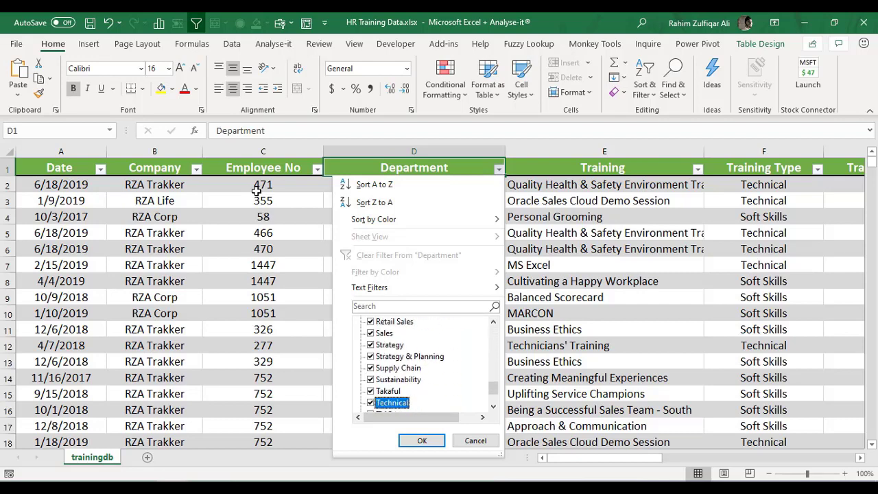
{"action": "key", "text": "Up"}
{"action": "key", "text": "Up"}
{"action": "key", "text": "Up"}
{"action": "key", "text": "Up"}
{"action": "key", "text": "Up"}
{"action": "key", "text": "Up"}
{"action": "key", "text": "Up"}
{"action": "key", "text": "Up"}
{"action": "key", "text": "Up"}
{"action": "key", "text": "Up"}
{"action": "key", "text": "Up"}
{"action": "key", "text": "Up"}
{"action": "key", "text": "Up"}
{"action": "key", "text": "Up"}
{"action": "key", "text": "Up"}
{"action": "key", "text": "Up"}
{"action": "key", "text": "Up"}
{"action": "key", "text": "Up"}
{"action": "key", "text": "Up"}
{"action": "key", "text": "Up"}
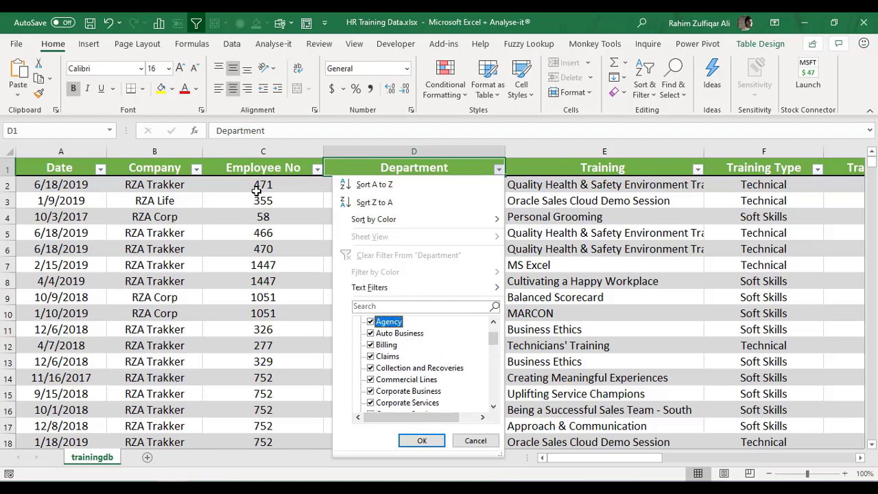
{"action": "key", "text": "Down"}
{"action": "key", "text": "Down"}
{"action": "key", "text": "Down"}
{"action": "key", "text": "Down"}
{"action": "key", "text": "Down"}
{"action": "key", "text": "Down"}
{"action": "key", "text": "Down"}
{"action": "key", "text": "Escape"}
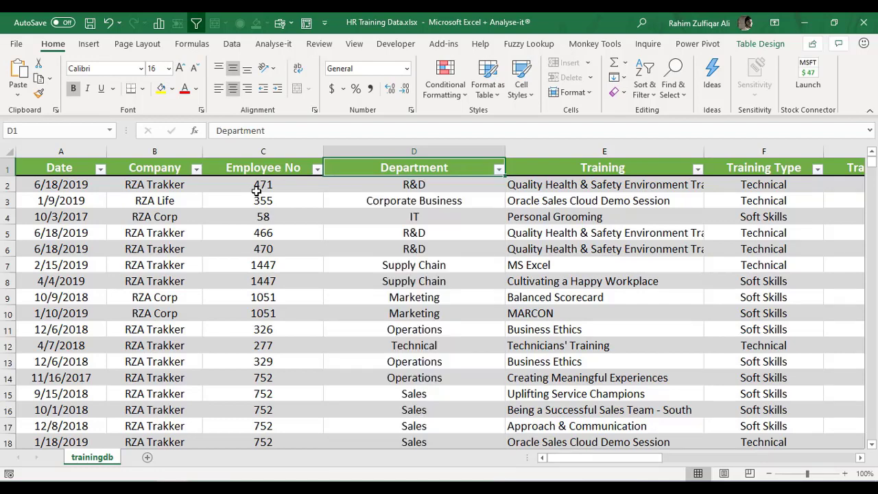
Browse the course titles in the Training column's filter list and close it without filtering
{"action": "key", "text": "Right"}
{"action": "key", "text": "Right"}
{"action": "key", "text": "Left"}
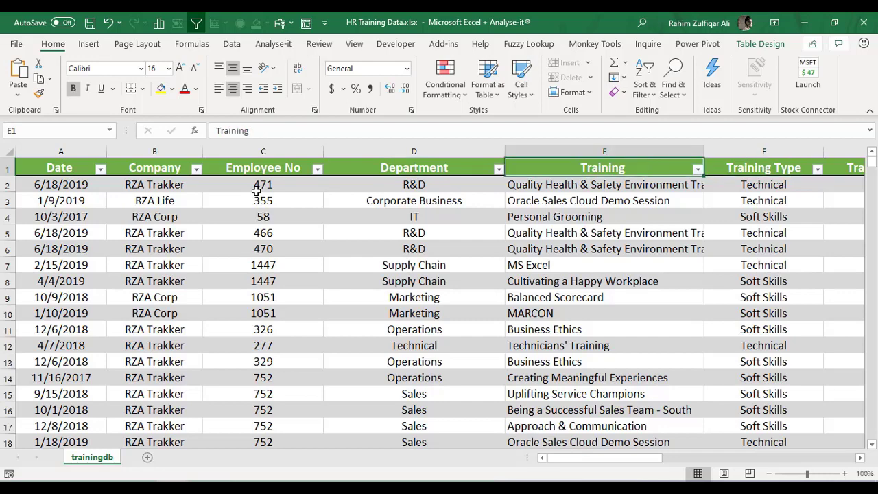
{"action": "key", "text": "alt+Down"}
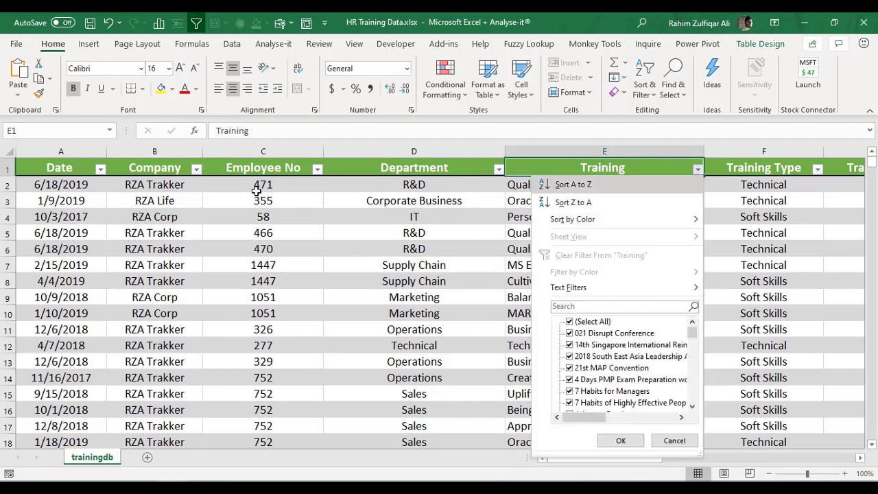
{"action": "key", "text": "Down"}
{"action": "key", "text": "Down"}
{"action": "key", "text": "Down"}
{"action": "key", "text": "Down"}
{"action": "key", "text": "Down"}
{"action": "key", "text": "Down"}
{"action": "key", "text": "Down"}
{"action": "key", "text": "Down"}
{"action": "key", "text": "Down"}
{"action": "key", "text": "Down"}
{"action": "key", "text": "Down"}
{"action": "key", "text": "Down"}
{"action": "key", "text": "Down"}
{"action": "key", "text": "Down"}
{"action": "key", "text": "Down"}
{"action": "key", "text": "Down"}
{"action": "key", "text": "Down"}
{"action": "key", "text": "Down"}
{"action": "key", "text": "Down"}
{"action": "key", "text": "Down"}
{"action": "key", "text": "Down"}
{"action": "key", "text": "Down"}
{"action": "key", "text": "Down"}
{"action": "key", "text": "Down"}
{"action": "key", "text": "Down"}
{"action": "key", "text": "Down"}
{"action": "key", "text": "Down"}
{"action": "key", "text": "Down"}
{"action": "key", "text": "Down"}
{"action": "key", "text": "Down"}
{"action": "key", "text": "Down"}
{"action": "key", "text": "Down"}
{"action": "key", "text": "Down"}
{"action": "key", "text": "Down"}
{"action": "key", "text": "Down"}
{"action": "key", "text": "Down"}
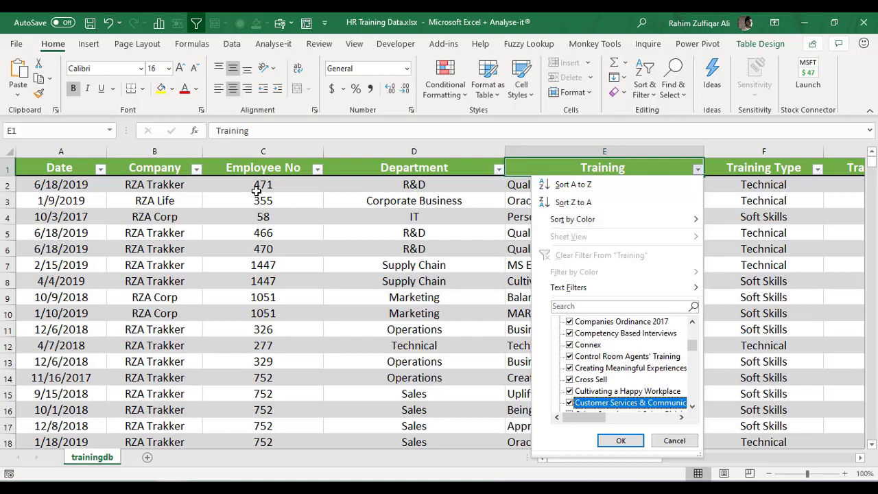
{"action": "key", "text": "Escape"}
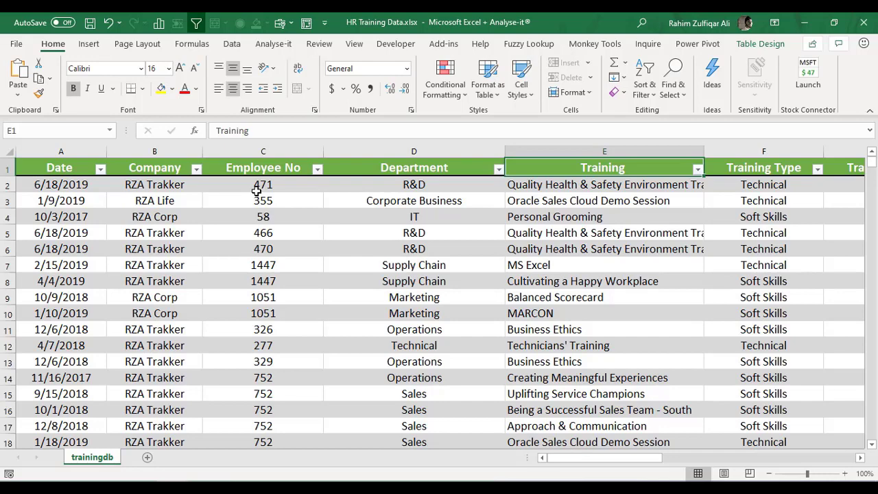
Look across the Training Type, Training Hours and Trainer Type headers and return to Training Type in F1
{"action": "key", "text": "Right"}
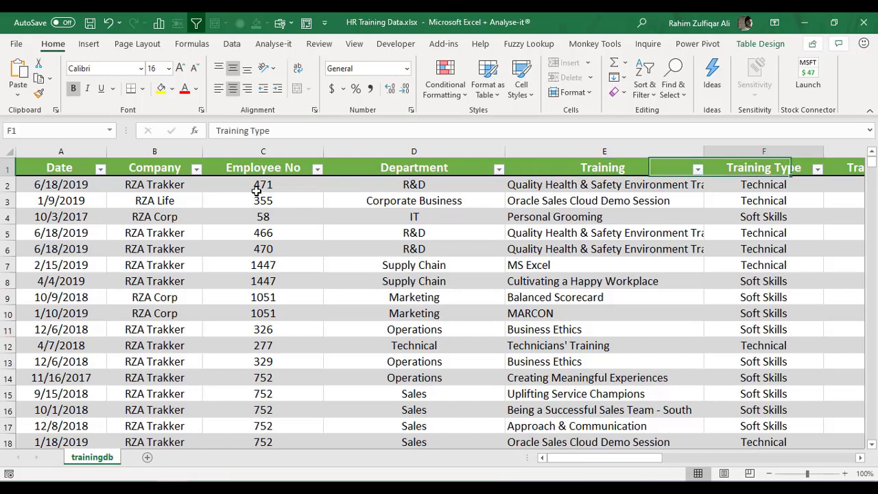
{"action": "key", "text": "Right"}
{"action": "key", "text": "Right"}
{"action": "key", "text": "Left"}
{"action": "key", "text": "Left"}
{"action": "key", "text": "Left"}
{"action": "key", "text": "Right"}
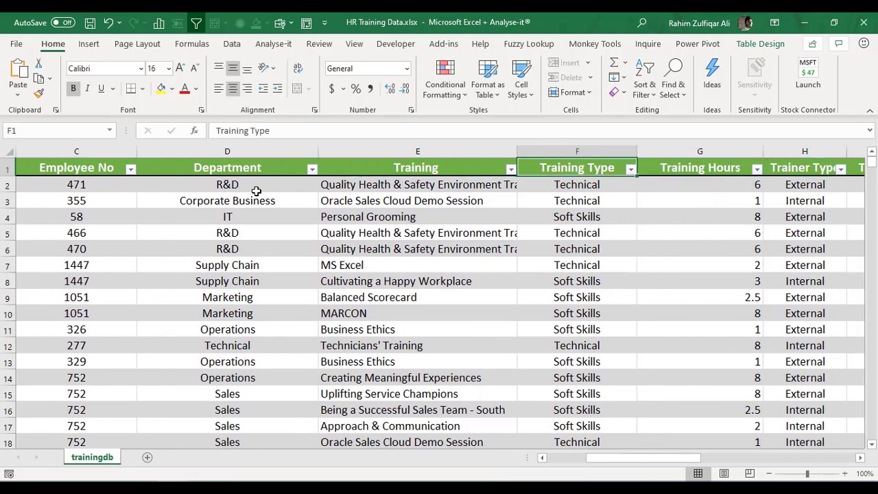
Check the values in the Training Type column's filter list and close it without filtering
{"action": "key", "text": "alt+Down"}
{"action": "key", "text": "Tab"}
{"action": "key", "text": "Down"}
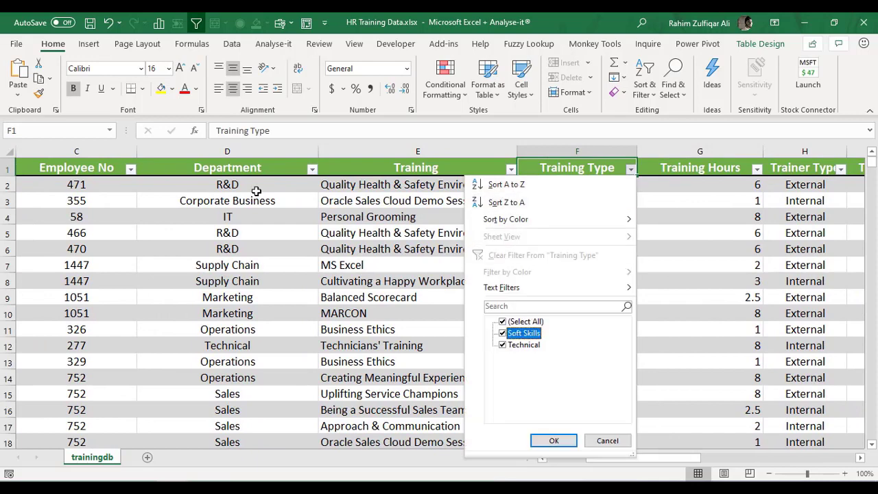
{"action": "key", "text": "Down"}
{"action": "key", "text": "Up"}
{"action": "key", "text": "Escape"}
Browse the hour values in the Training Hours column's filter list and close it without filtering
{"action": "key", "text": "Right"}
{"action": "key", "text": "Right"}
{"action": "key", "text": "Left"}
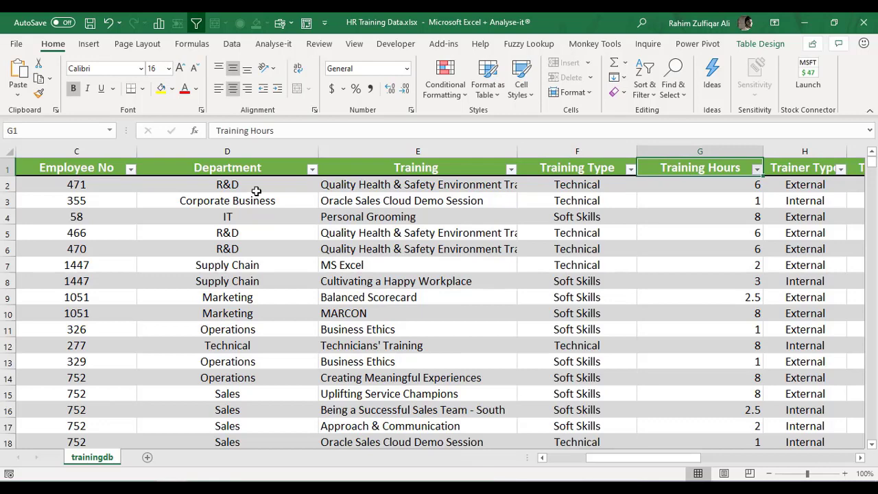
{"action": "key", "text": "alt+Down"}
{"action": "key", "text": "Tab"}
{"action": "key", "text": "Down"}
{"action": "key", "text": "Down"}
{"action": "key", "text": "Down"}
{"action": "key", "text": "Down"}
{"action": "key", "text": "Down"}
{"action": "key", "text": "Down"}
{"action": "key", "text": "Down"}
{"action": "key", "text": "Down"}
{"action": "key", "text": "Down"}
{"action": "key", "text": "Down"}
{"action": "key", "text": "Down"}
{"action": "key", "text": "Down"}
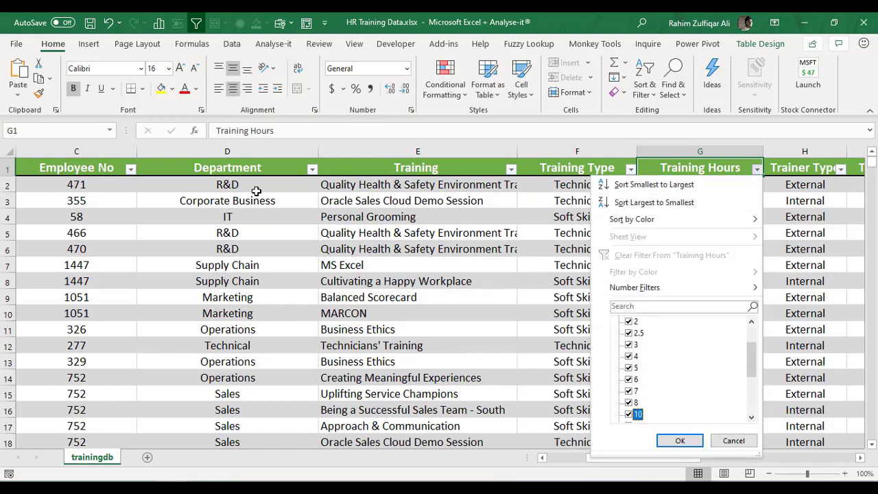
{"action": "key", "text": "Escape"}
Look at the options in the Trainer Type column's filter list and close it without filtering
{"action": "key", "text": "Right"}
{"action": "key", "text": "Right"}
{"action": "key", "text": "Right"}
{"action": "key", "text": "Left"}
{"action": "key", "text": "Left"}
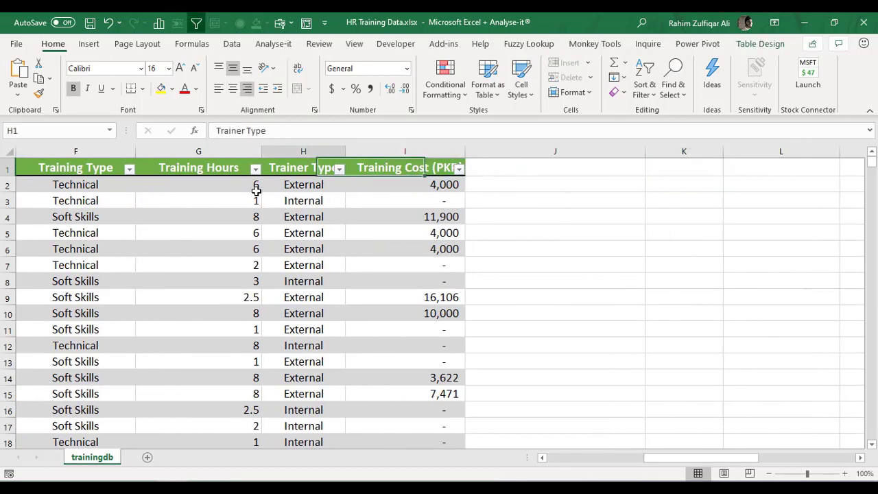
{"action": "key", "text": "Left"}
{"action": "key", "text": "Right"}
{"action": "key", "text": "alt+Down"}
{"action": "key", "text": "Down"}
{"action": "key", "text": "Down"}
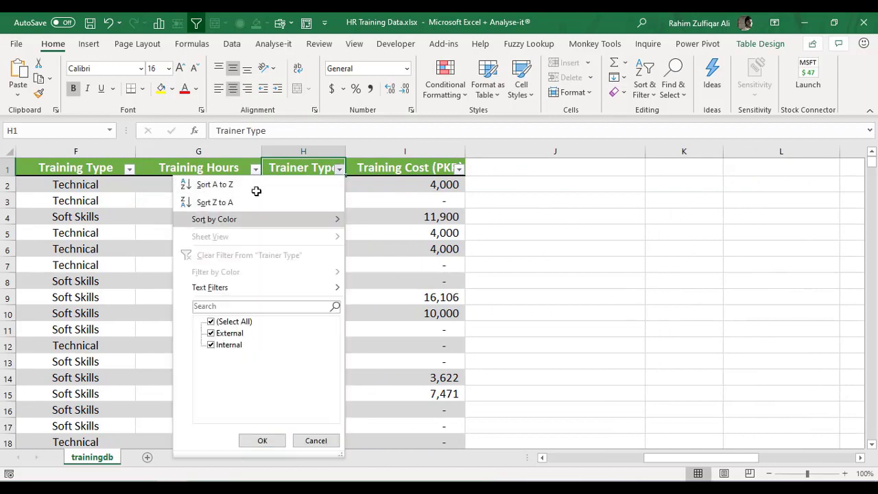
{"action": "key", "text": "Tab"}
{"action": "key", "text": "Down"}
{"action": "key", "text": "Down"}
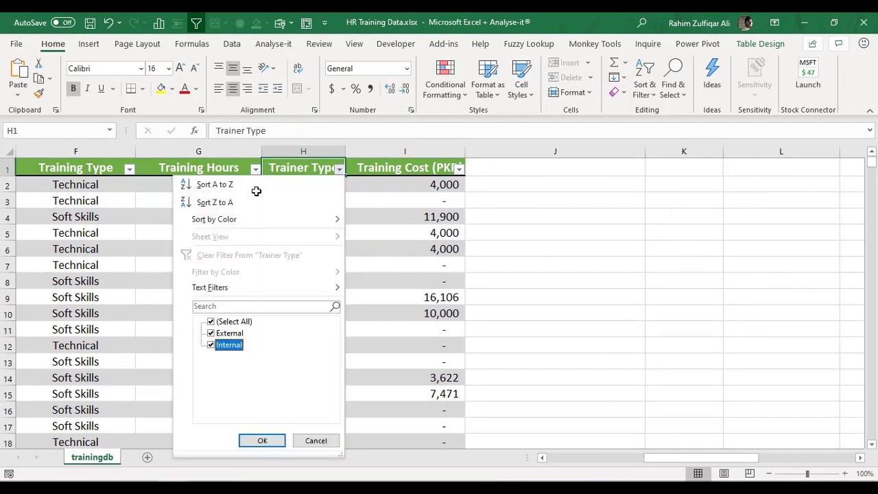
{"action": "key", "text": "Escape"}
Review the table headers one by one from Date in A1 to Training Cost (PKR) in I1
{"action": "key", "text": "ctrl+Home"}
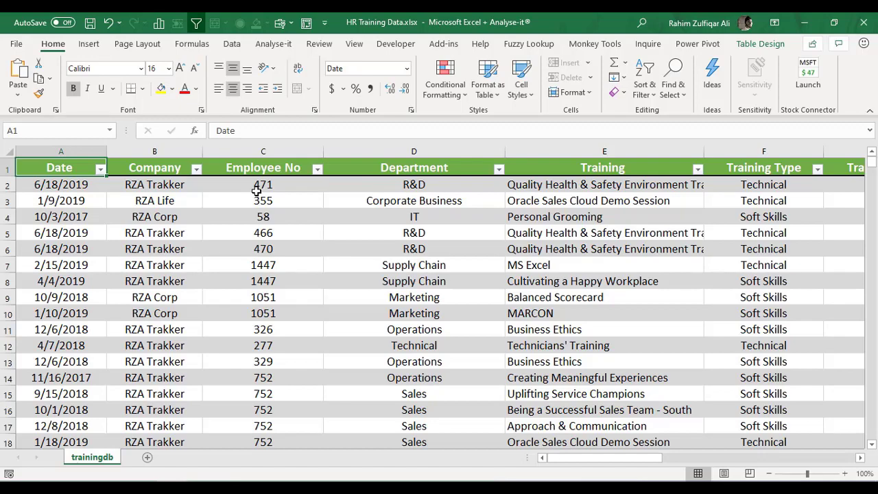
{"action": "key", "text": "Right"}
{"action": "key", "text": "Right"}
{"action": "key", "text": "Right"}
{"action": "key", "text": "Right"}
{"action": "key", "text": "Right"}
{"action": "key", "text": "Right"}
{"action": "key", "text": "Right"}
{"action": "key", "text": "Right"}
{"action": "key", "text": "Right"}
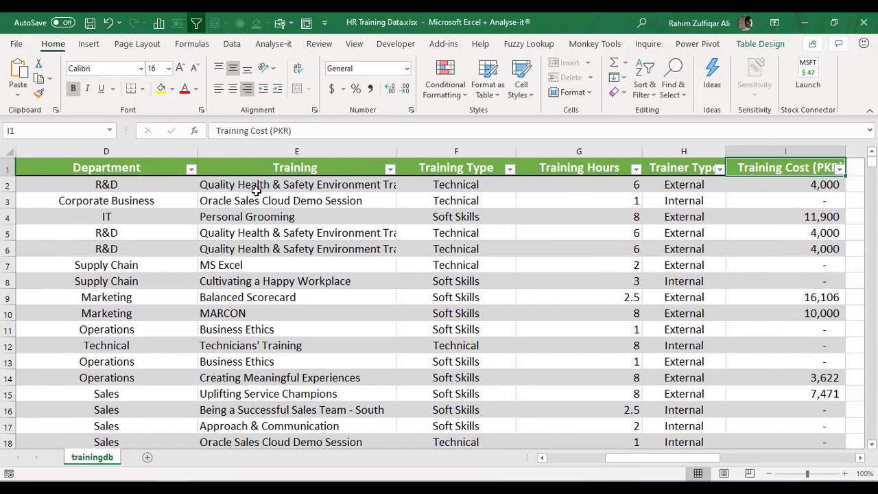
Go back to Trainer Type in H1, re-examine its filter list and close it without filtering
{"action": "key", "text": "Left"}
{"action": "key", "text": "Left"}
{"action": "key", "text": "Left"}
{"action": "key", "text": "Right"}
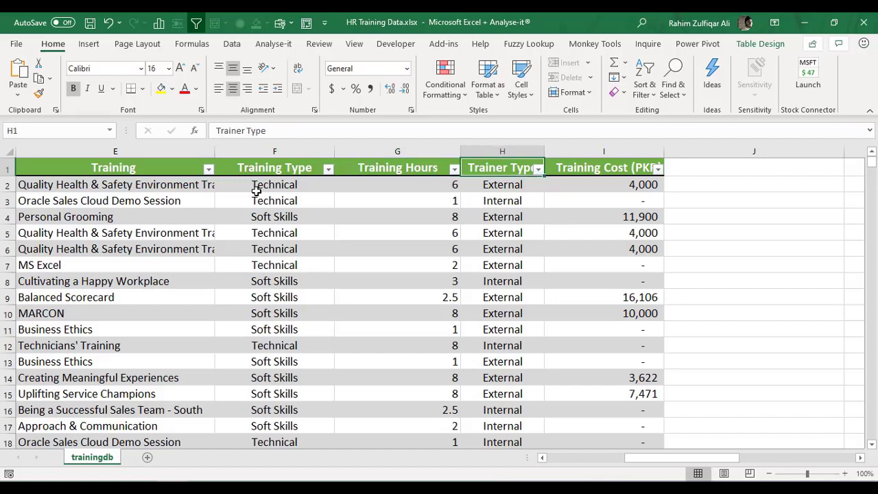
{"action": "key", "text": "alt+Down"}
{"action": "key", "text": "Down"}
{"action": "key", "text": "Down"}
{"action": "key", "text": "Down"}
{"action": "key", "text": "Down"}
{"action": "key", "text": "Down"}
{"action": "key", "text": "Down"}
{"action": "key", "text": "Down"}
{"action": "key", "text": "Down"}
{"action": "key", "text": "Down"}
{"action": "key", "text": "Down"}
{"action": "key", "text": "Down"}
{"action": "key", "text": "Down"}
{"action": "key", "text": "Down"}
{"action": "key", "text": "Up"}
{"action": "key", "text": "Up"}
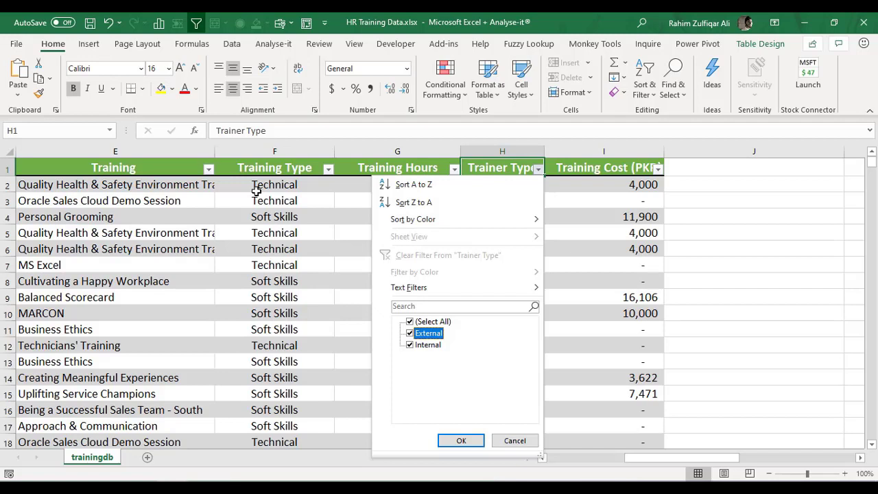
{"action": "key", "text": "Escape"}
Inspect the Training Cost (PKR) filter list from its first to its last entry and close it without filtering
{"action": "key", "text": "Right"}
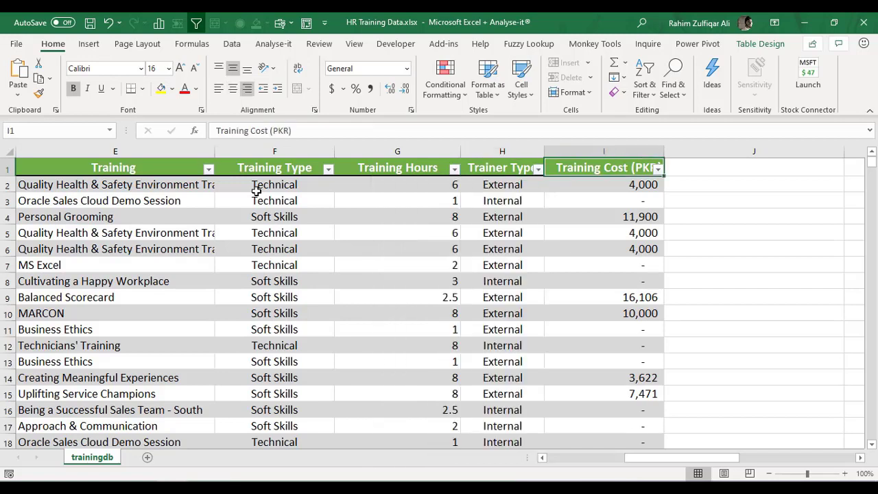
{"action": "key", "text": "alt+Down"}
{"action": "key", "text": "Down"}
{"action": "key", "text": "Down"}
{"action": "key", "text": "Down"}
{"action": "key", "text": "Down"}
{"action": "key", "text": "Down"}
{"action": "key", "text": "Down"}
{"action": "key", "text": "Down"}
{"action": "key", "text": "Down"}
{"action": "key", "text": "Down"}
{"action": "key", "text": "Down"}
{"action": "key", "text": "Down"}
{"action": "key", "text": "Down"}
{"action": "key", "text": "Down"}
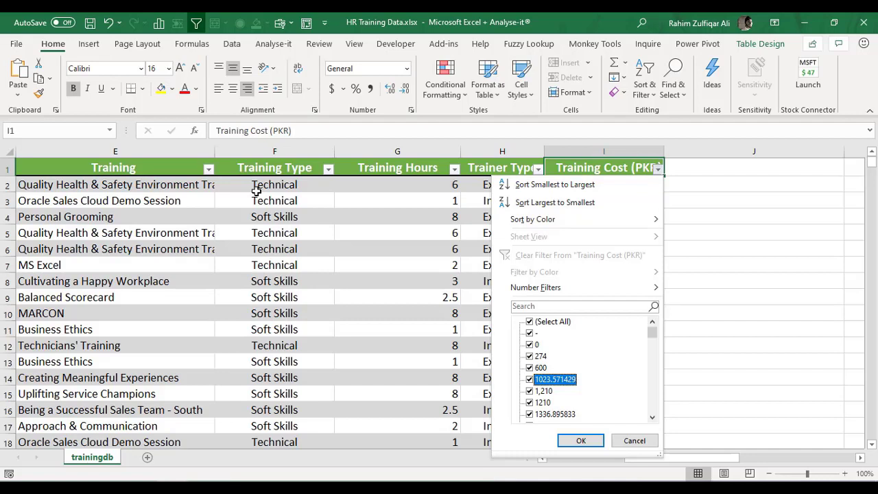
{"action": "key", "text": "End"}
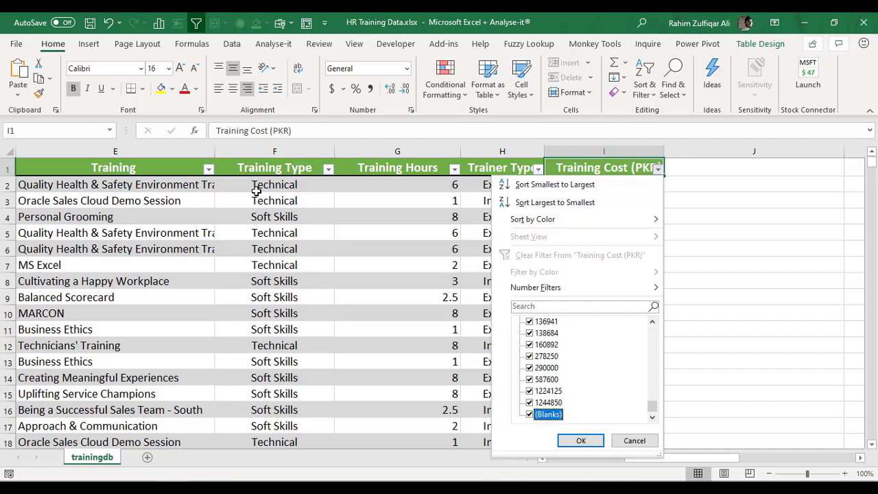
{"action": "key", "text": "Home"}
{"action": "key", "text": "End"}
{"action": "key", "text": "Home"}
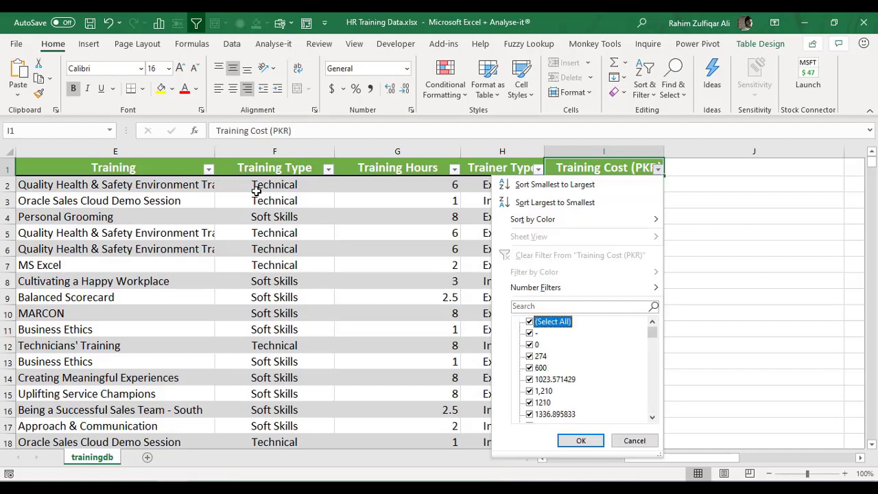
{"action": "key", "text": "End"}
{"action": "key", "text": "Escape"}
Examine the first Training Cost (PKR) entries beside their trainer types, ending on the Trainer Type header in H1
{"action": "key", "text": "Down"}
{"action": "key", "text": "Down"}
{"action": "key", "text": "Down"}
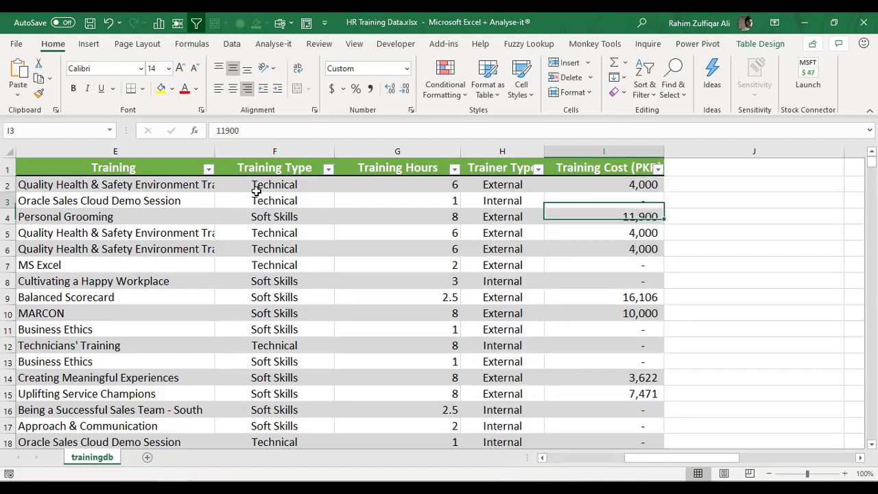
{"action": "key", "text": "Up"}
{"action": "key", "text": "Left"}
{"action": "key", "text": "Right"}
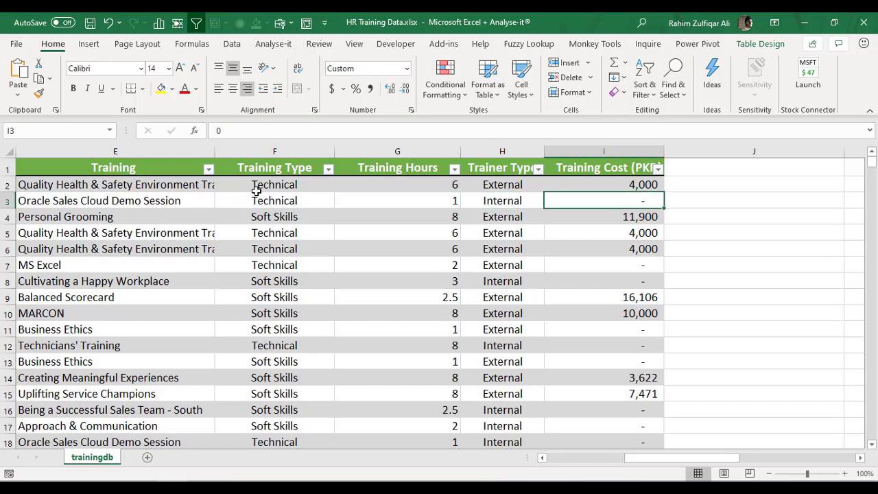
{"action": "key", "text": "Left"}
{"action": "key", "text": "Up"}
{"action": "key", "text": "Up"}
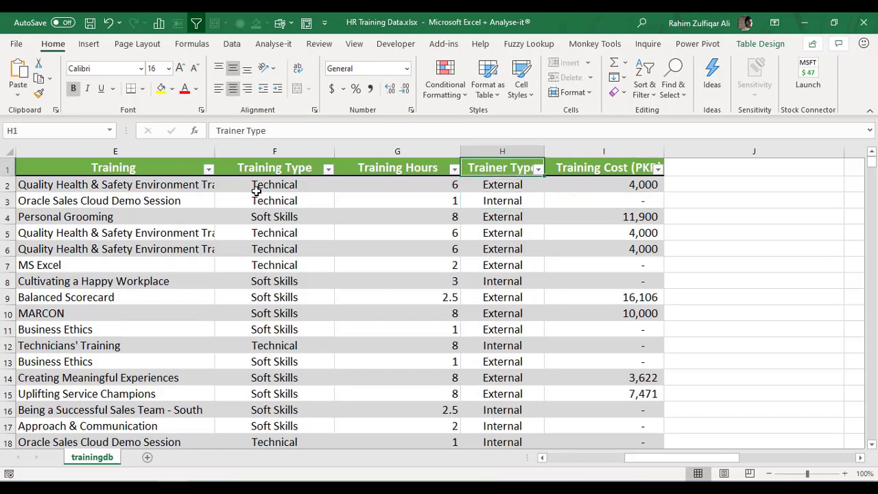
Review the headers again from Date across the table, ending on Training Hours in G1
{"action": "key", "text": "Home"}
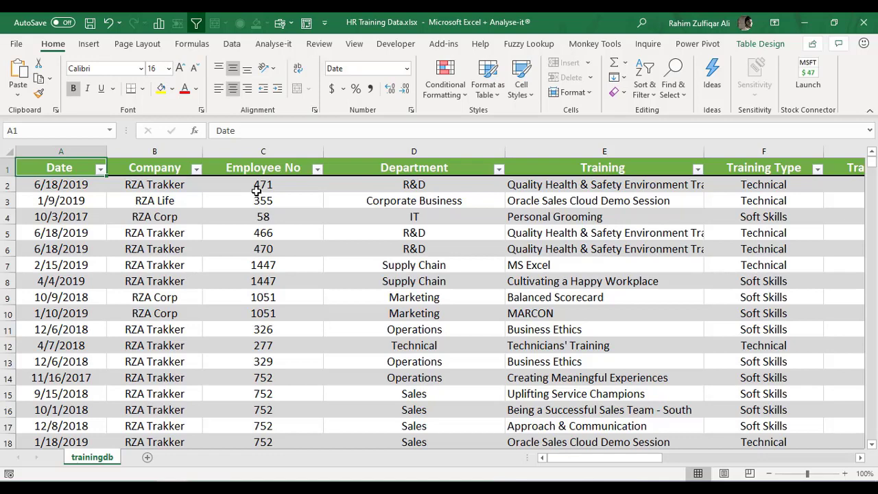
{"action": "key", "text": "Right"}
{"action": "key", "text": "Right"}
{"action": "key", "text": "Right"}
{"action": "key", "text": "Right"}
{"action": "key", "text": "Right"}
{"action": "key", "text": "Right"}
{"action": "key", "text": "Right"}
{"action": "key", "text": "Right"}
{"action": "key", "text": "Right"}
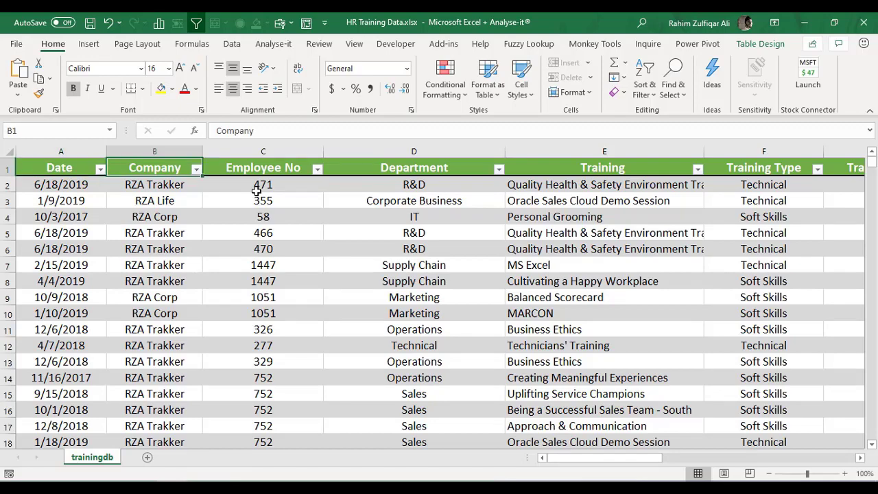
{"action": "key", "text": "Left"}
{"action": "key", "text": "Left"}
{"action": "key", "text": "Left"}
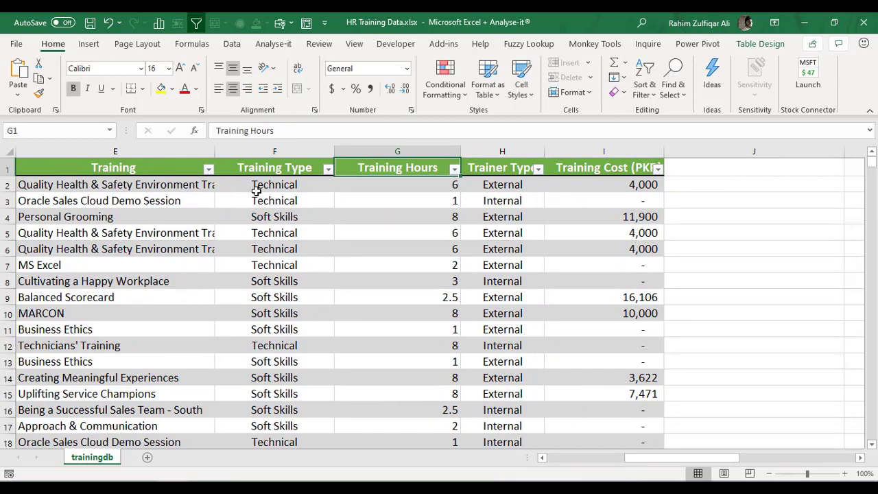
Go over every header from Date to Training Cost (PKR) once more and return to A1
{"action": "key", "text": "ctrl+Left"}
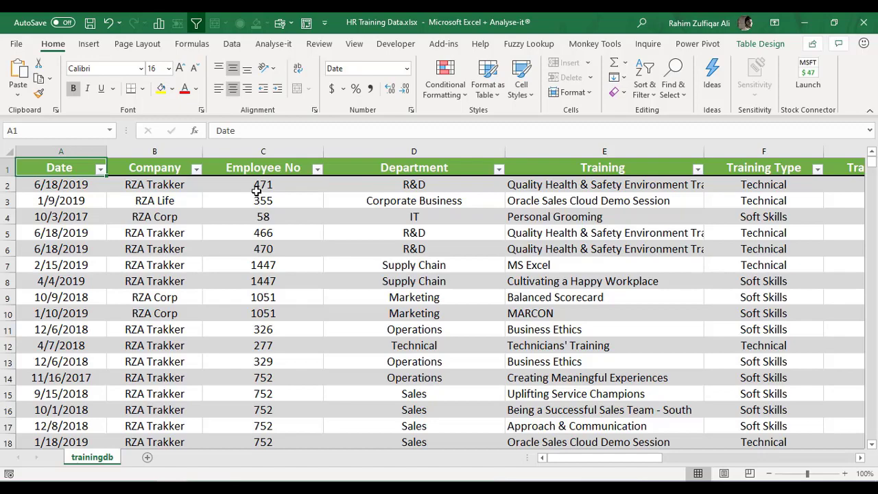
{"action": "key", "text": "Right"}
{"action": "key", "text": "Right"}
{"action": "key", "text": "Right"}
{"action": "key", "text": "Right"}
{"action": "key", "text": "Right"}
{"action": "key", "text": "Right"}
{"action": "key", "text": "Right"}
{"action": "key", "text": "Right"}
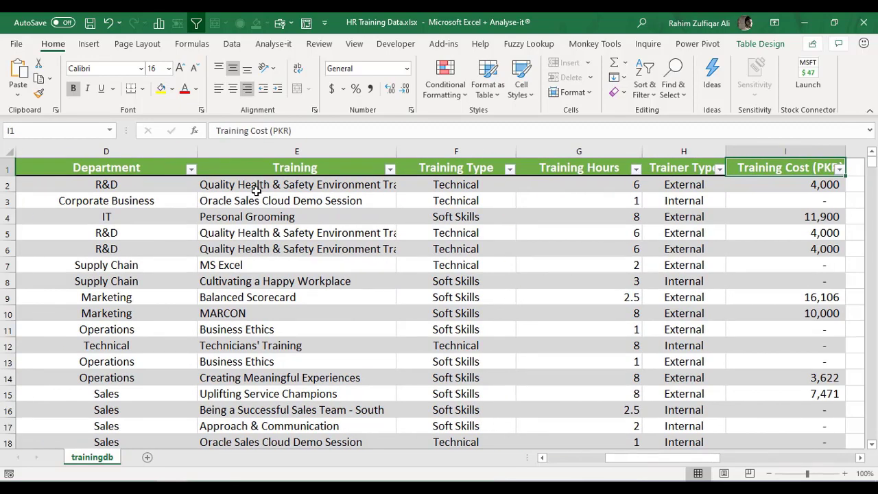
{"action": "key", "text": "ctrl+Left"}
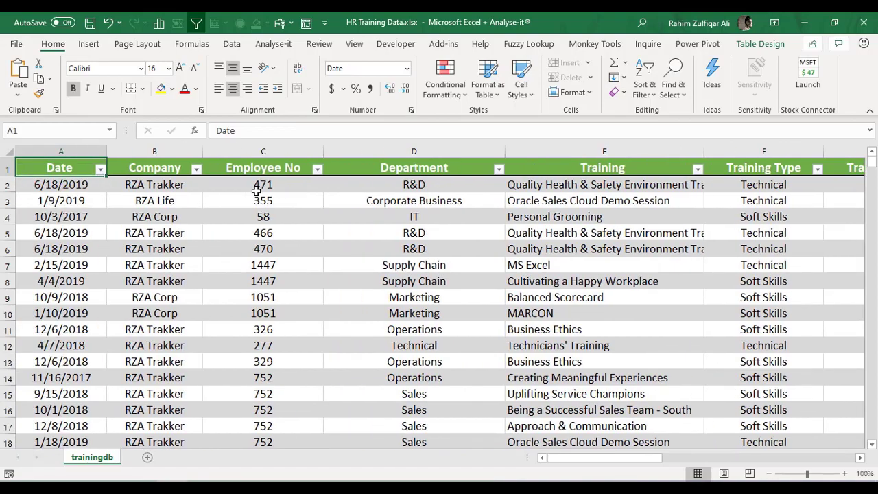
Look down through the training records along the Date column to row 544 and return to the header in A1
{"action": "key", "text": "Down"}
{"action": "key", "text": "Down"}
{"action": "key", "text": "Down"}
{"action": "key", "text": "Down"}
{"action": "key", "text": "Down"}
{"action": "key", "text": "Down"}
{"action": "key", "text": "Down"}
{"action": "key", "text": "Down"}
{"action": "key", "text": "Down"}
{"action": "key", "text": "Down"}
{"action": "key", "text": "Down"}
{"action": "key", "text": "Down"}
{"action": "key", "text": "Down"}
{"action": "key", "text": "Down"}
{"action": "key", "text": "Down"}
{"action": "key", "text": "Down"}
{"action": "key", "text": "Down"}
{"action": "key", "text": "Down"}
{"action": "key", "text": "Down"}
{"action": "key", "text": "Down"}
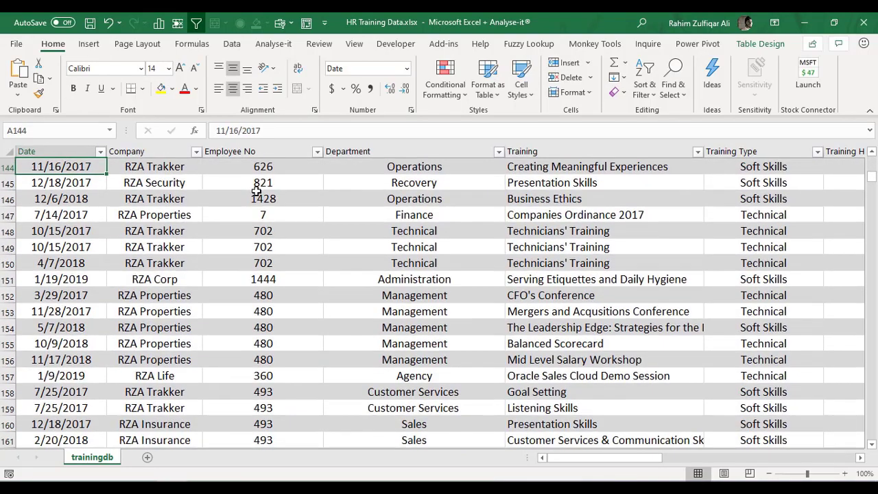
{"action": "key", "text": "Down"}
{"action": "key", "text": "Down"}
{"action": "key", "text": "Down"}
{"action": "key", "text": "Down"}
{"action": "key", "text": "Down"}
{"action": "key", "text": "Down"}
{"action": "key", "text": "Down"}
{"action": "key", "text": "Down"}
{"action": "key", "text": "Down"}
{"action": "key", "text": "Down"}
{"action": "key", "text": "Down"}
{"action": "key", "text": "Down"}
{"action": "key", "text": "Down"}
{"action": "key", "text": "Down"}
{"action": "key", "text": "Down"}
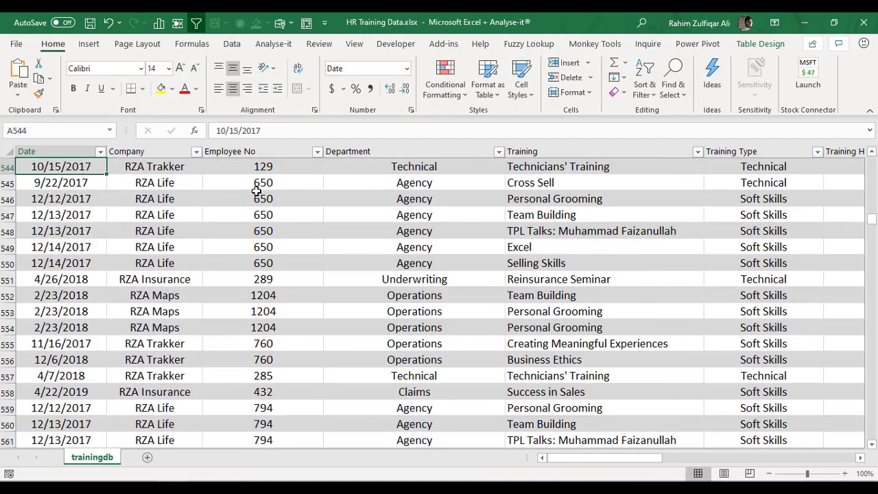
{"action": "key", "text": "ctrl+Up"}
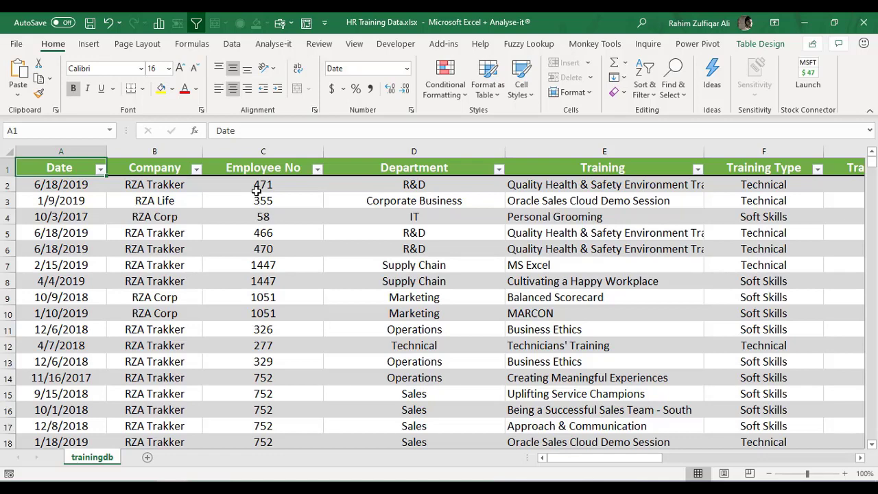
Select the Employee No cell in row 8, followed by the Department cell beside it in D8
{"action": "left_click", "coordinate": [260, 282]}
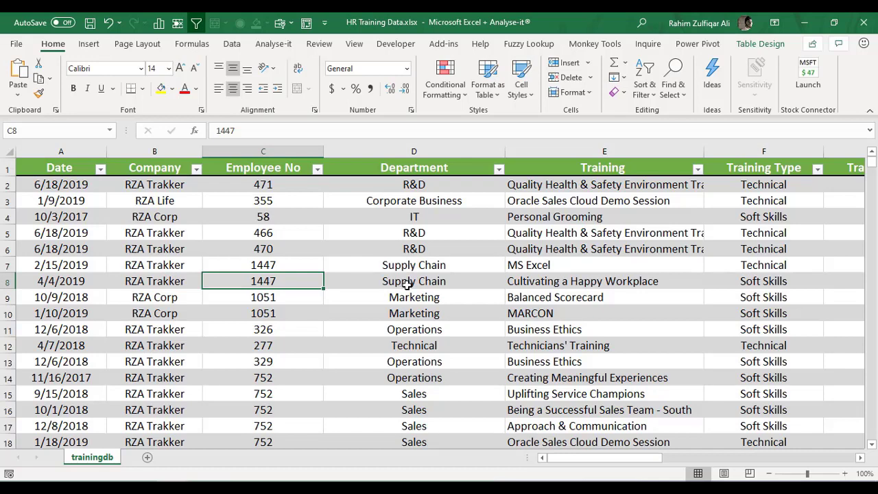
{"action": "left_click", "coordinate": [427, 282]}
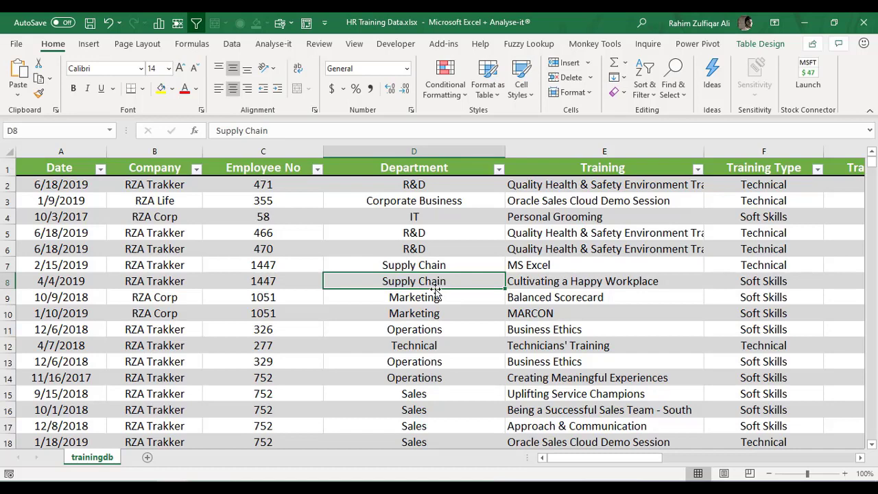
Switch to Chrome and view the Excel Basement Facebook page and website
{"action": "left_click", "coordinate": [379, 488]}
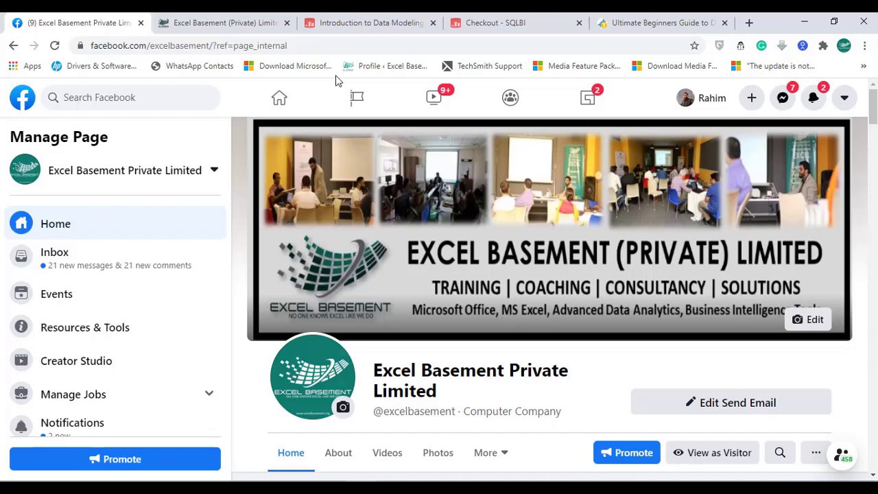
{"action": "left_click", "coordinate": [220, 22]}
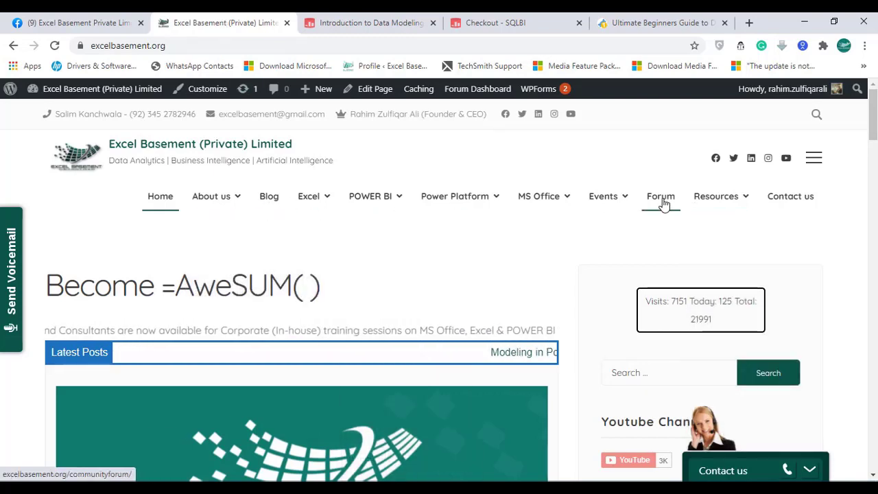
Review SQLBI's free Introduction to Data Modeling for Power BI course, covering its enrolment checkout form, curriculum and expert trainers
{"action": "left_click", "coordinate": [379, 29]}
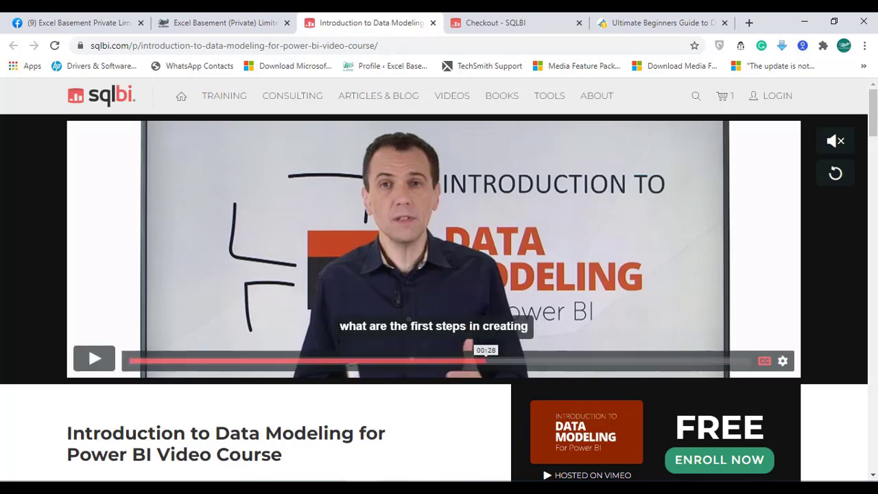
{"action": "left_click_drag", "start_coordinate": [873, 127], "coordinate": [873, 140]}
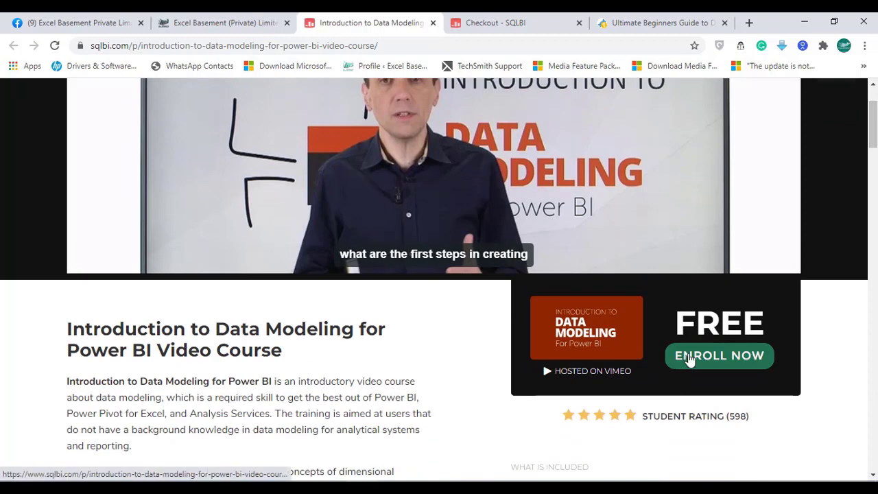
{"action": "left_click", "coordinate": [526, 30]}
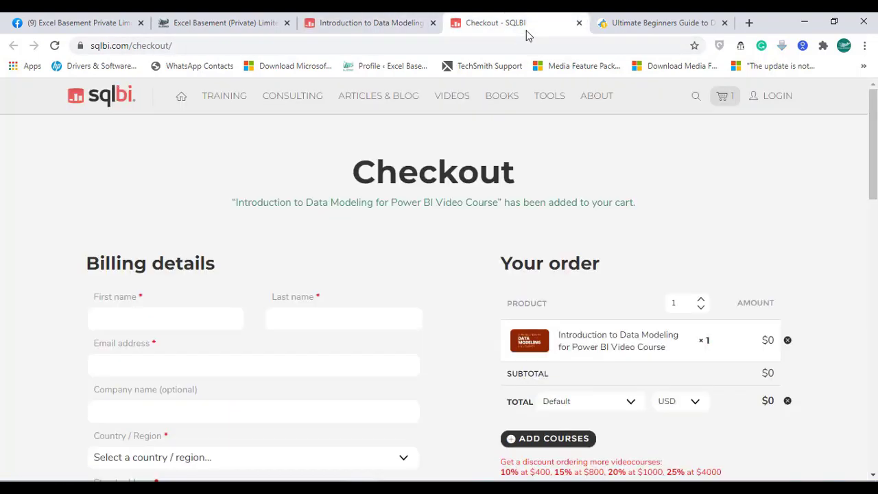
{"action": "left_click_drag", "start_coordinate": [873, 163], "coordinate": [871, 201]}
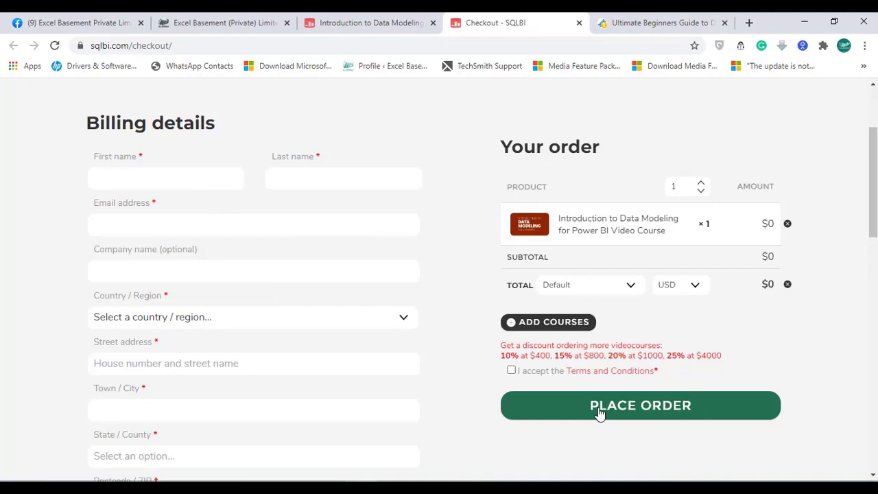
{"action": "left_click", "coordinate": [364, 30]}
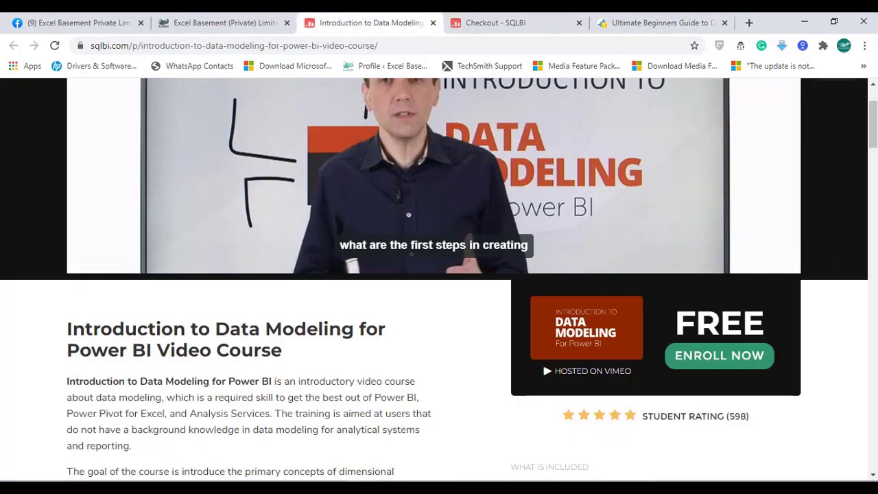
{"action": "scroll", "coordinate": [863, 187], "scroll_direction": "down", "scroll_amount": 5}
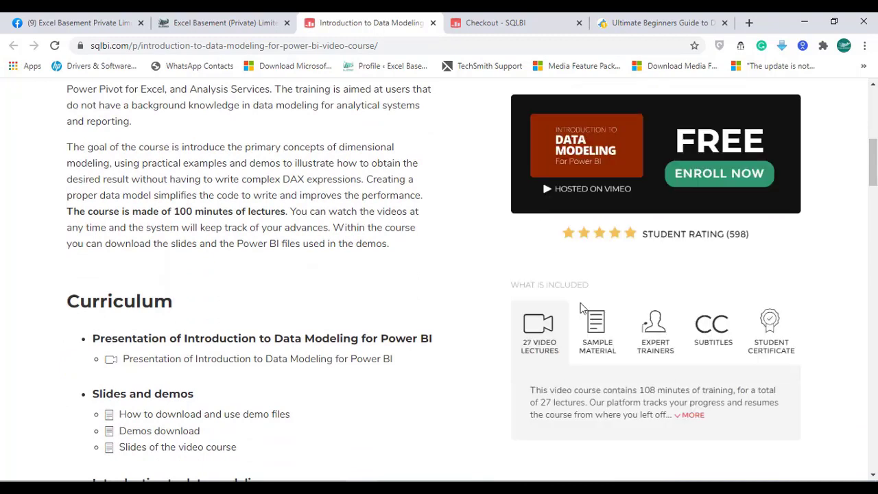
{"action": "mouse_move", "coordinate": [647, 344]}
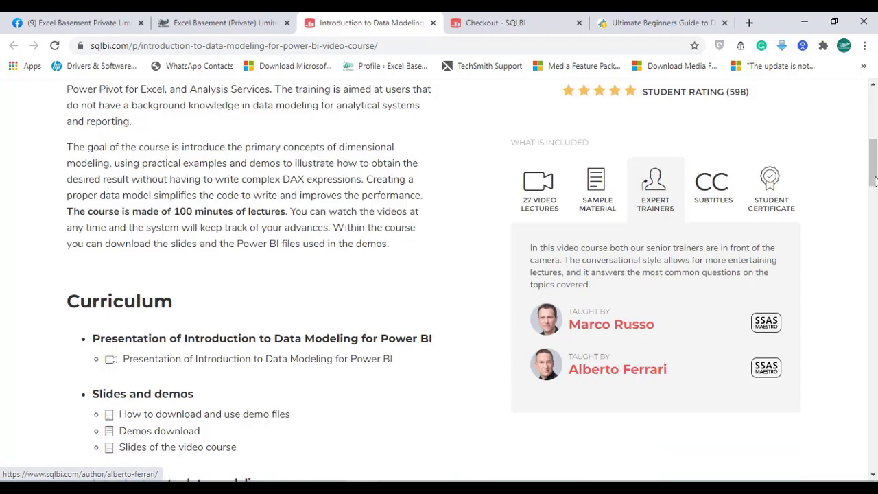
{"action": "left_click_drag", "start_coordinate": [874, 162], "coordinate": [875, 126]}
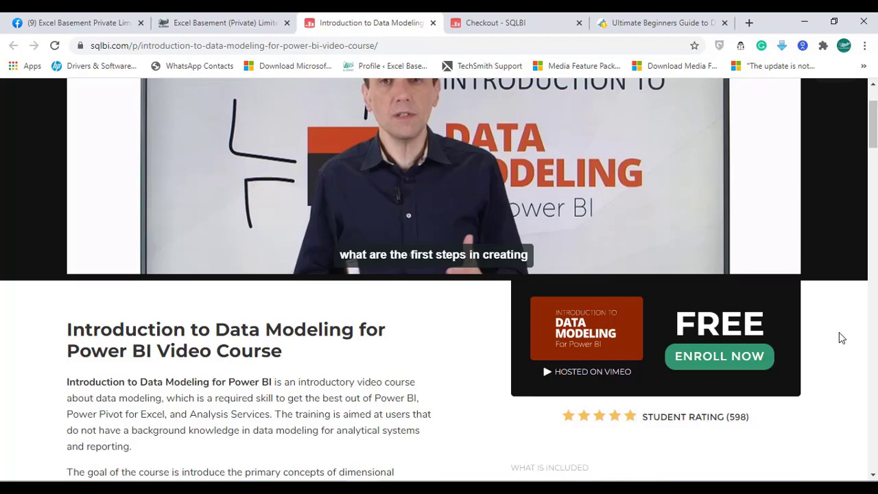
Read through the Ultimate Beginners Guide to DAX course page, including the learning details and what comes with the course
{"action": "left_click", "coordinate": [655, 25]}
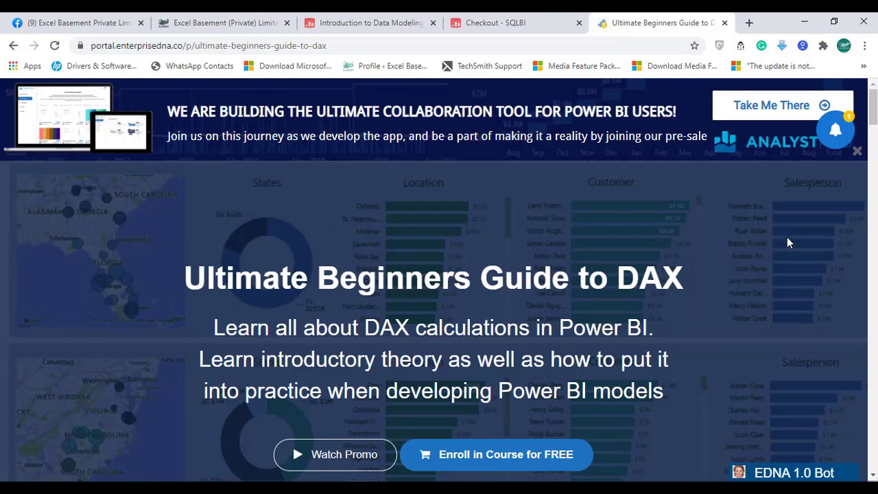
{"action": "scroll", "coordinate": [439, 302], "scroll_direction": "down", "scroll_amount": 1}
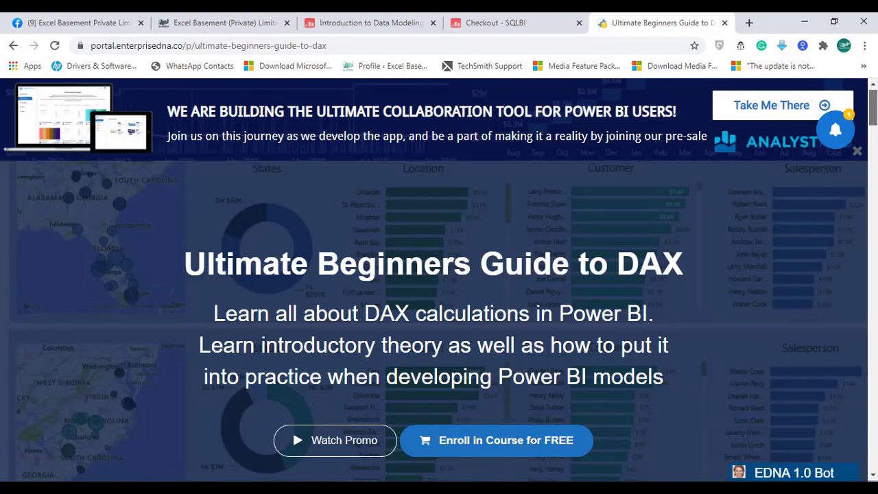
{"action": "left_click_drag", "start_coordinate": [873, 108], "coordinate": [874, 157]}
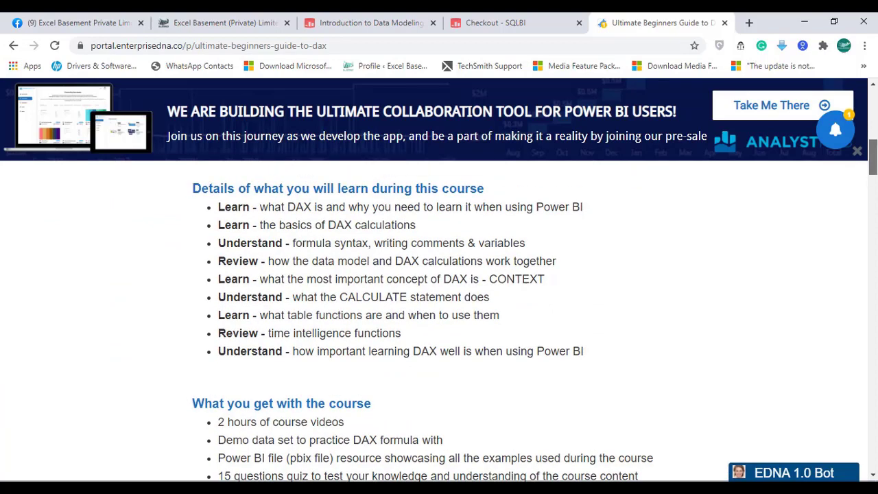
{"action": "mouse_move", "coordinate": [873, 157]}
{"action": "left_mouse_down"}
{"action": "mouse_move", "coordinate": [874, 183]}
{"action": "mouse_move", "coordinate": [873, 173]}
{"action": "left_mouse_up"}
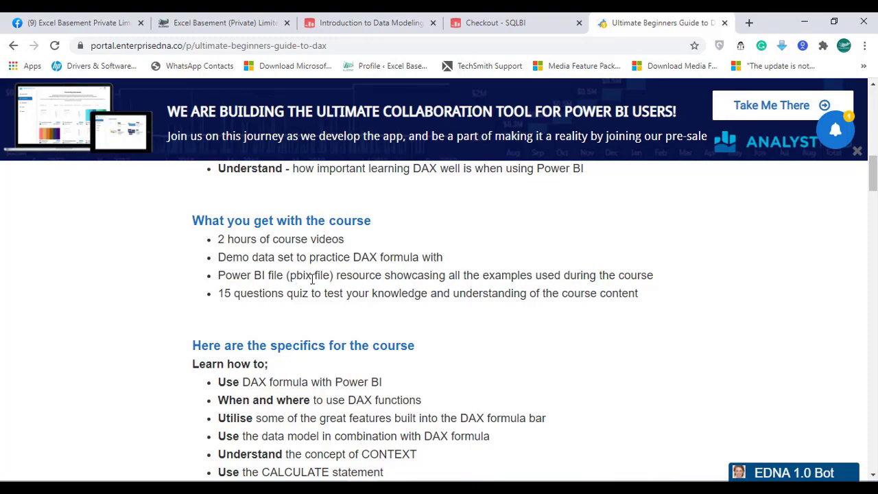
{"action": "left_click_drag", "start_coordinate": [873, 176], "coordinate": [874, 93]}
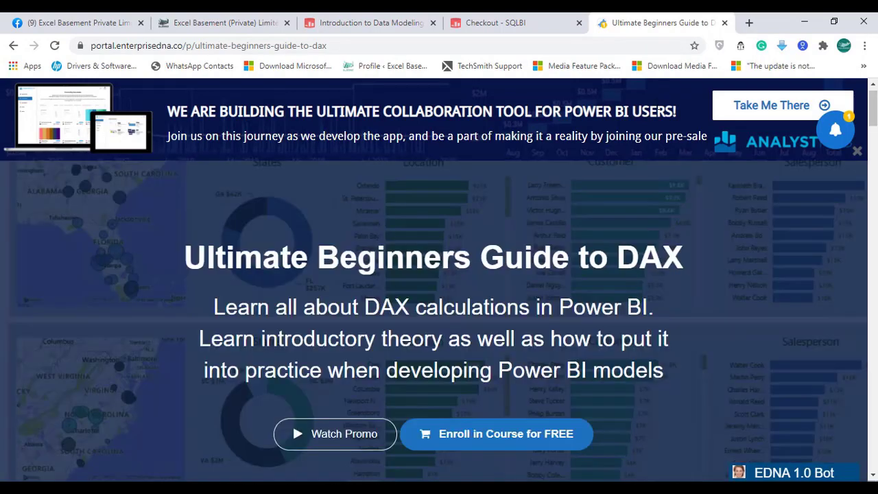
Revisit the SQLBI data modeling course, the Excel Basement Facebook page and the DAX beginners course page
{"action": "left_click", "coordinate": [394, 28]}
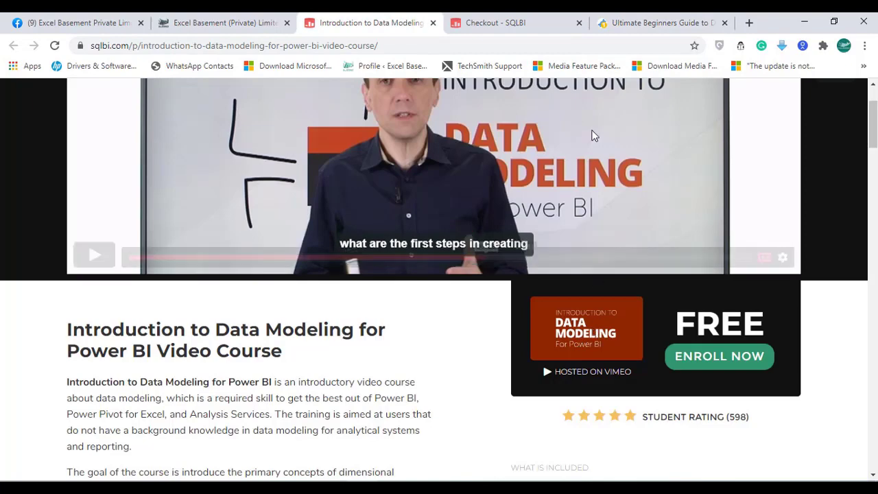
{"action": "left_click", "coordinate": [635, 22]}
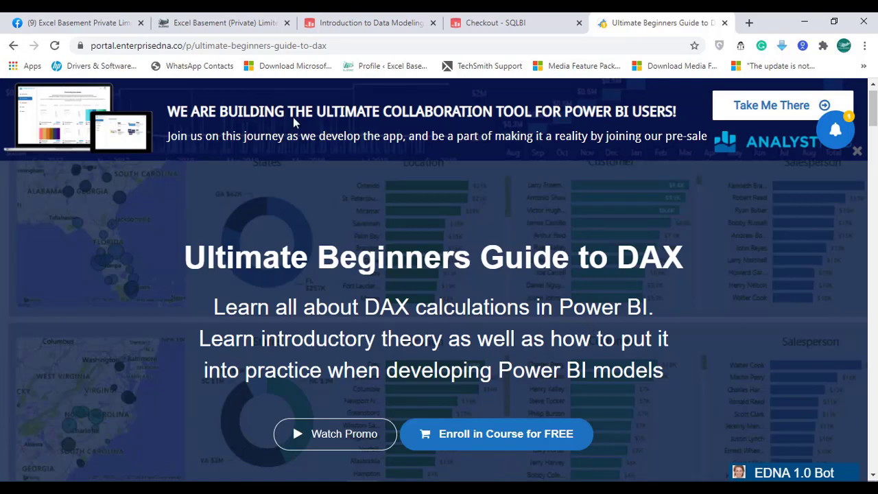
{"action": "left_click", "coordinate": [110, 24]}
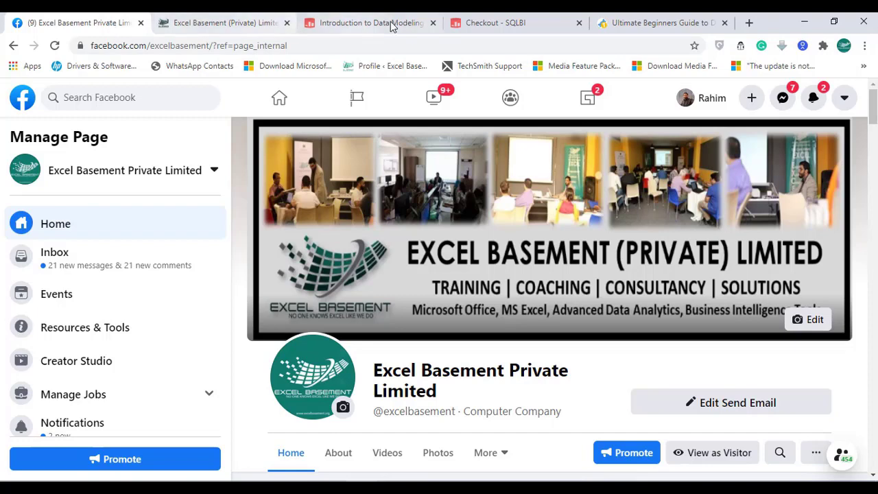
{"action": "left_click", "coordinate": [621, 24]}
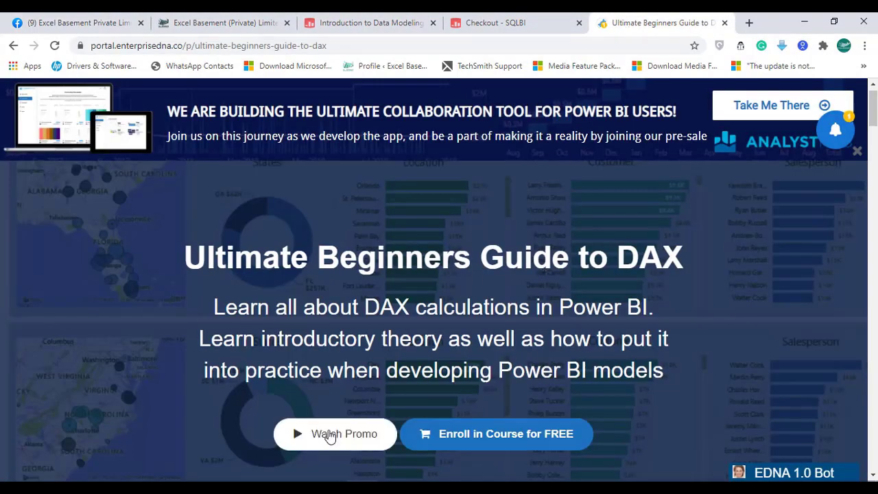
Switch to Power BI Desktop and check its version information, closing the details when done
{"action": "left_click", "coordinate": [322, 490]}
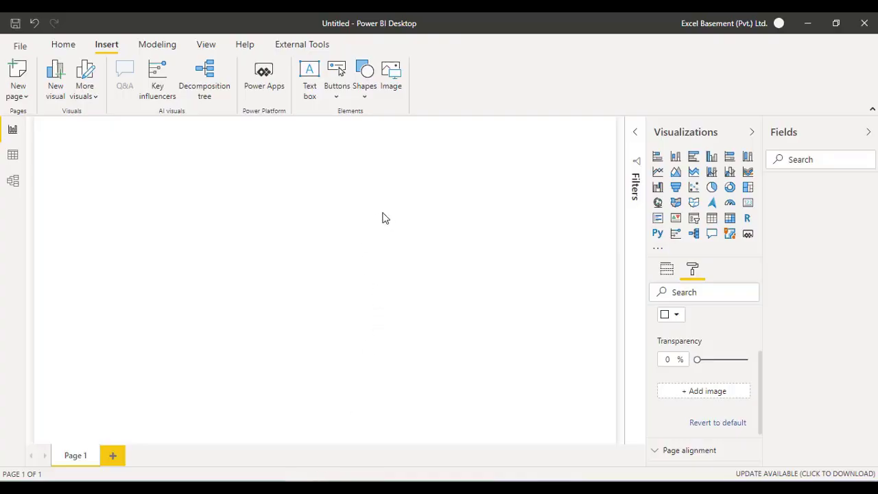
{"action": "left_click", "coordinate": [66, 49]}
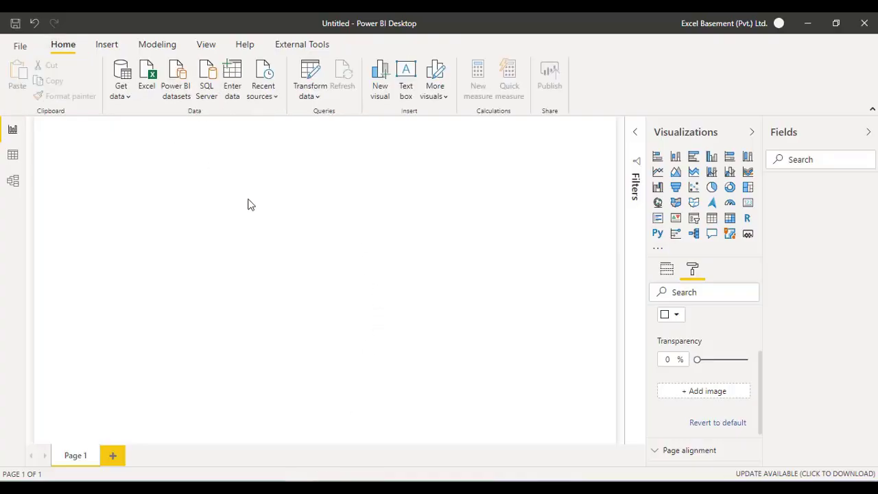
{"action": "left_click", "coordinate": [258, 48]}
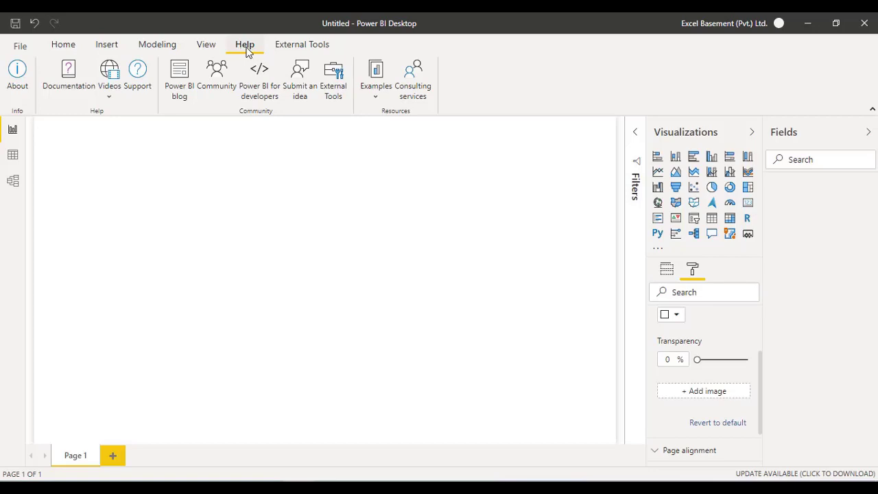
{"action": "left_click", "coordinate": [16, 85]}
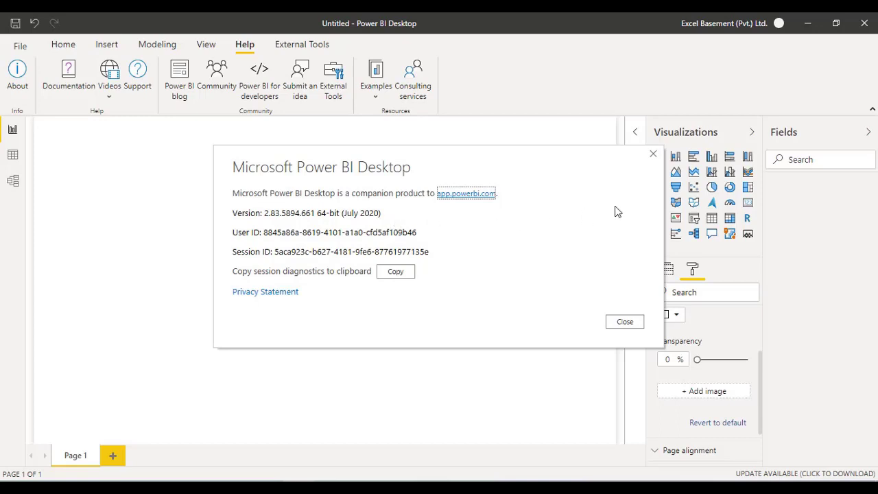
{"action": "left_click", "coordinate": [653, 155]}
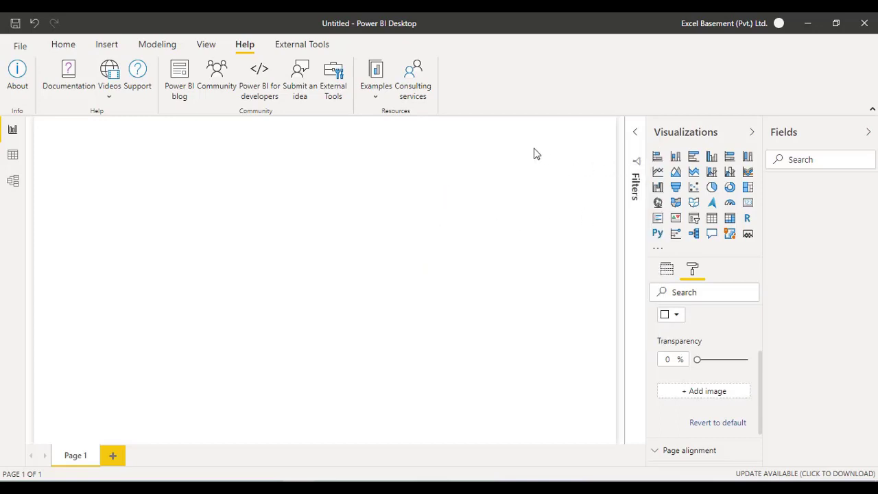
Load the RZATrainings table from the HR Training Data.xlsx workbook into the report
{"action": "left_click", "coordinate": [72, 44]}
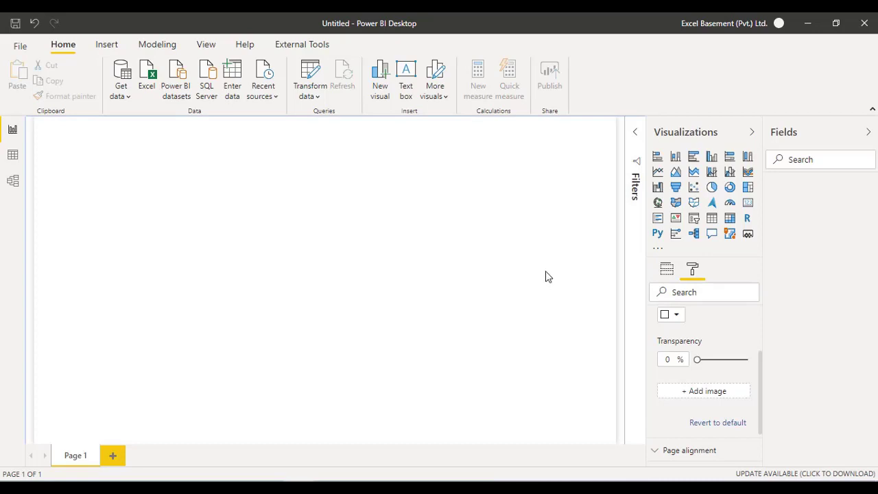
{"action": "left_click", "coordinate": [125, 101]}
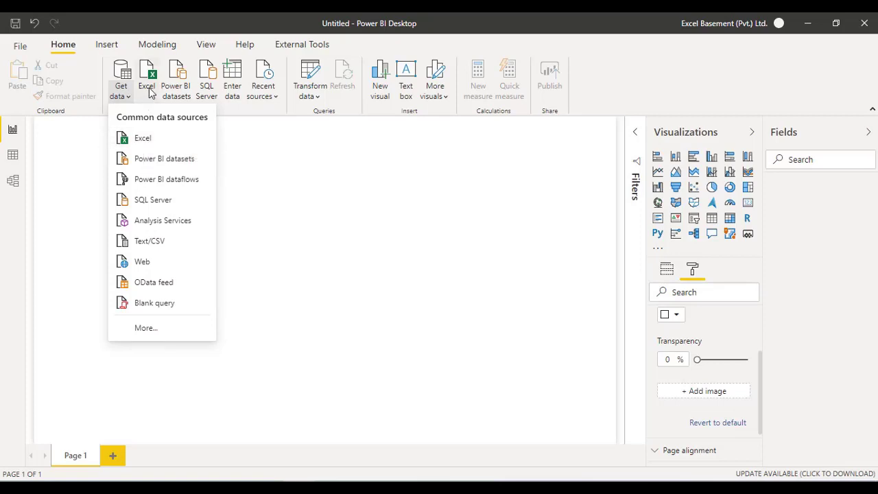
{"action": "left_click", "coordinate": [260, 117]}
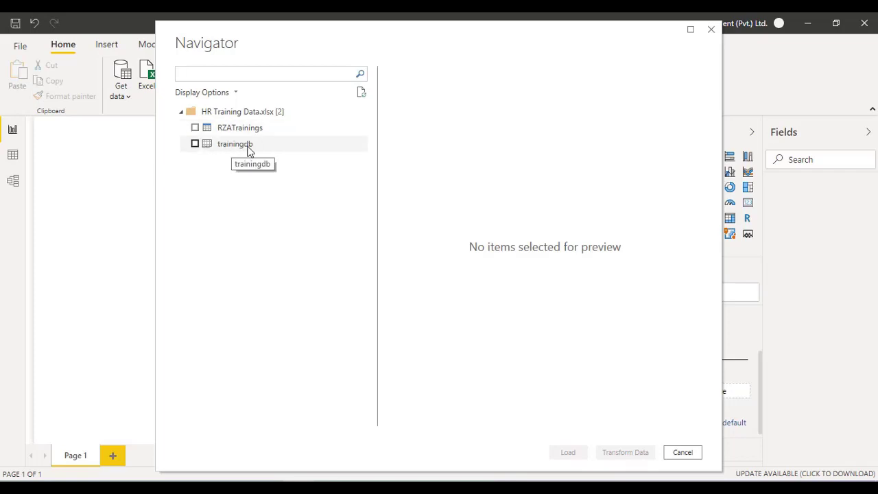
{"action": "left_click", "coordinate": [195, 128]}
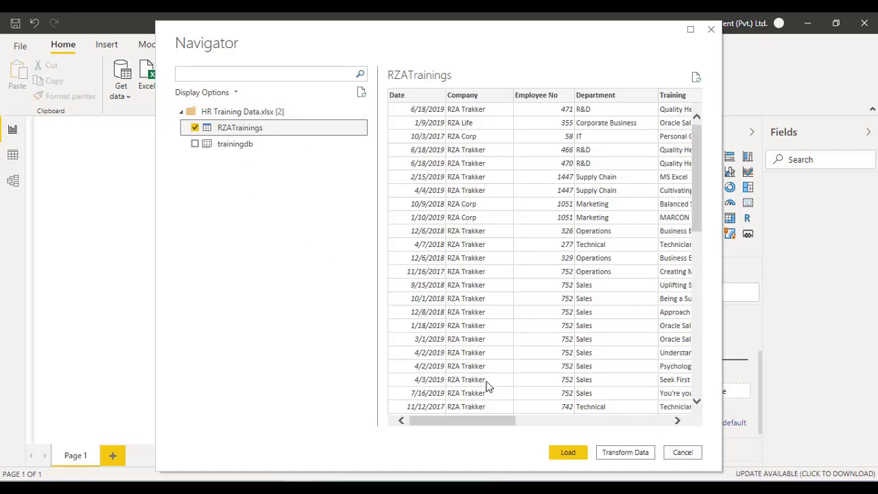
{"action": "left_click", "coordinate": [557, 450]}
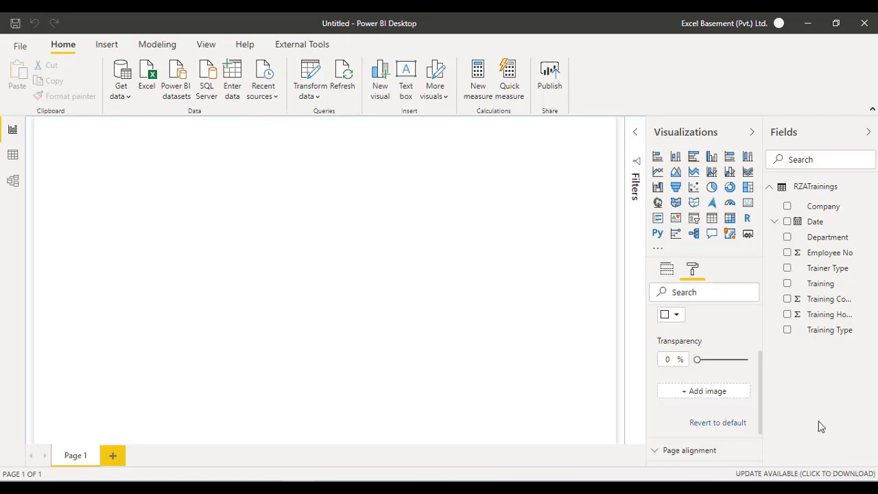
Reposition the RZATrainings table in the model diagram and enlarge it to show all of its fields
{"action": "left_click", "coordinate": [12, 182]}
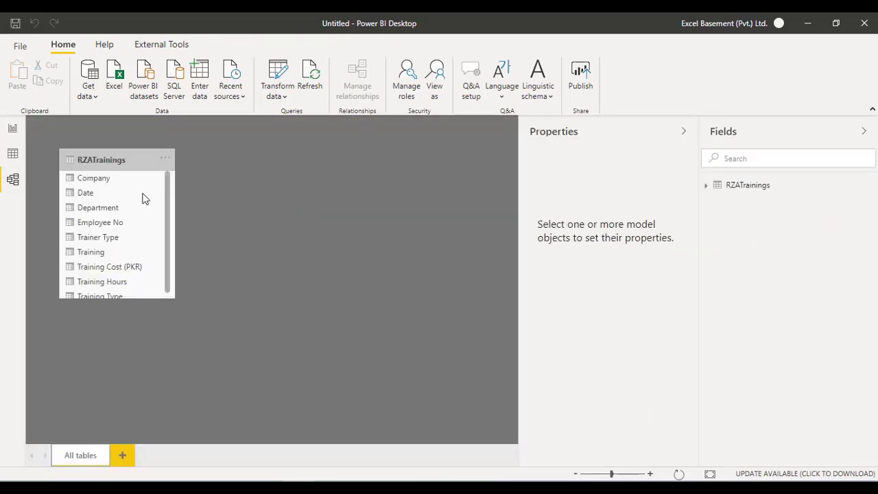
{"action": "left_click_drag", "start_coordinate": [201, 159], "coordinate": [227, 158]}
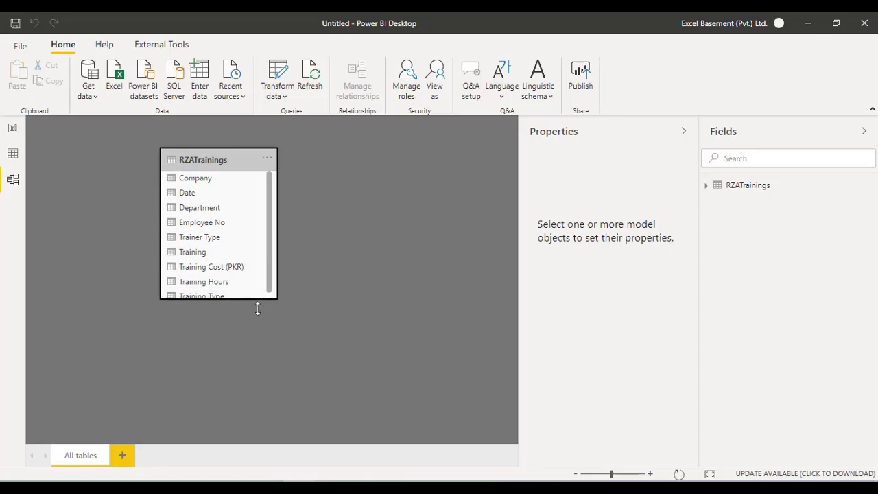
{"action": "left_click_drag", "start_coordinate": [257, 300], "coordinate": [257, 323]}
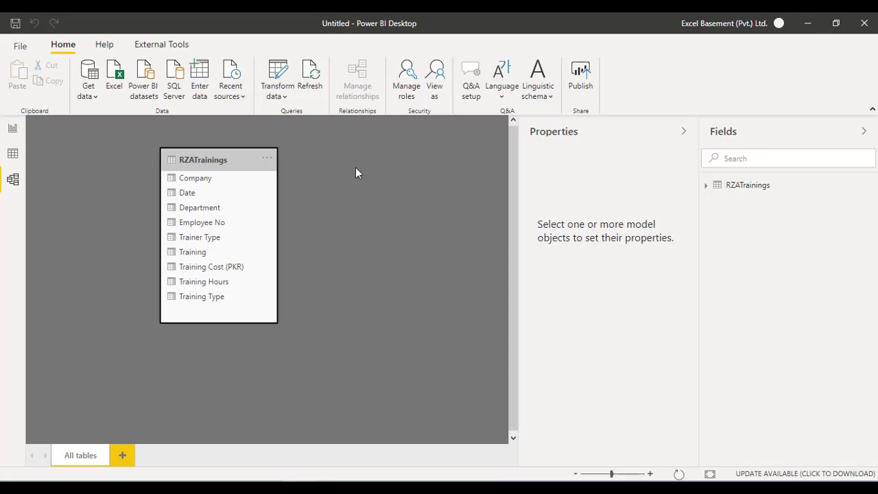
Return to the blank report page and view its data field and drill-through options, followed by its page formatting options
{"action": "left_click", "coordinate": [14, 131]}
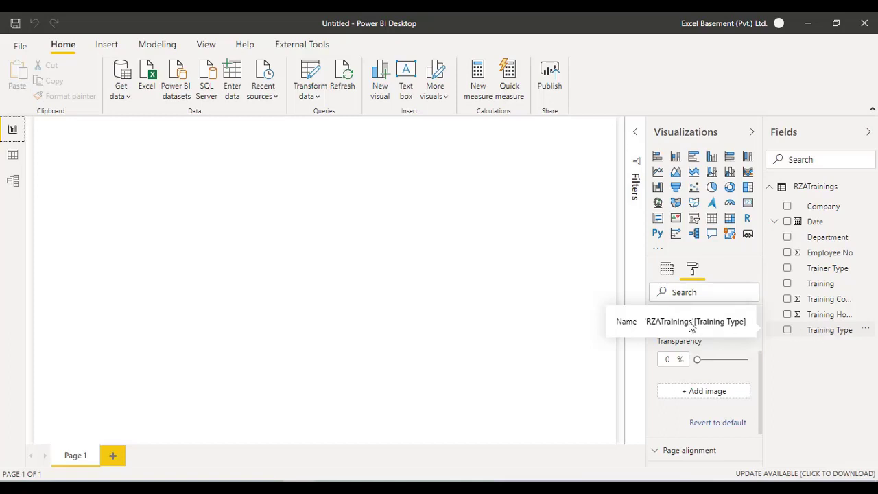
{"action": "left_click", "coordinate": [668, 272]}
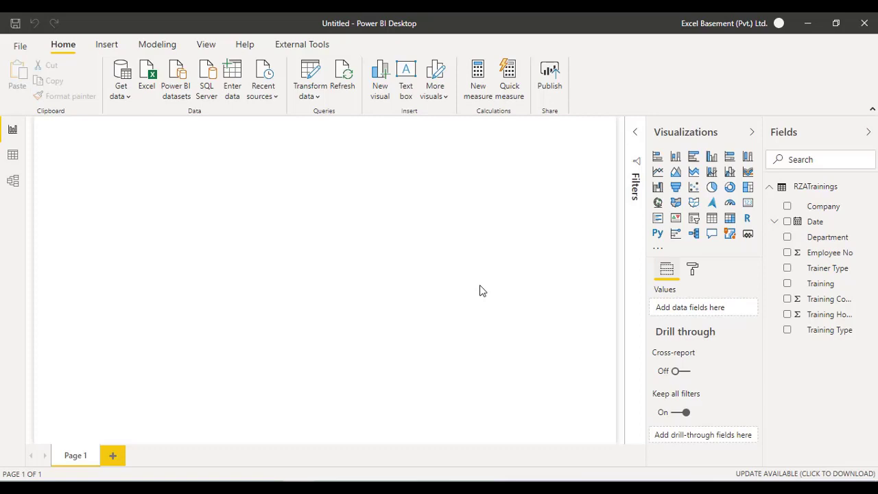
{"action": "left_click", "coordinate": [693, 270]}
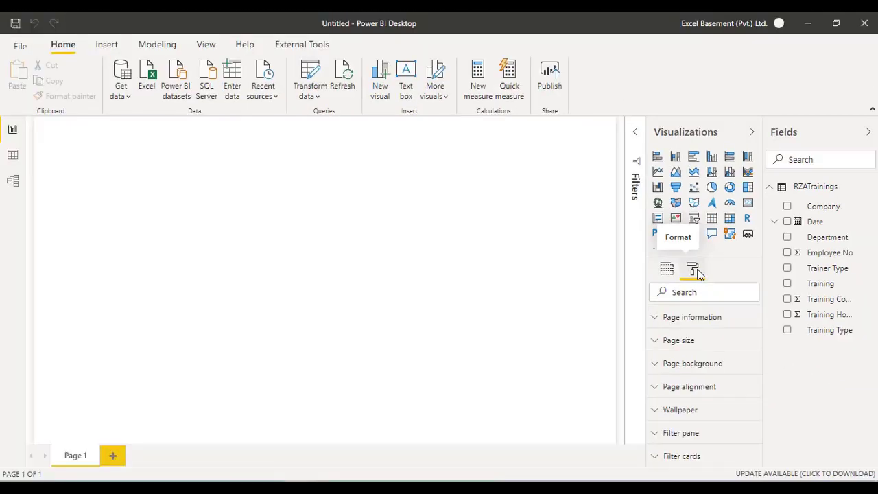
View the page background colour choices, including the theme colours and the custom colour picker, leaving the colour as it is
{"action": "left_click", "coordinate": [660, 367]}
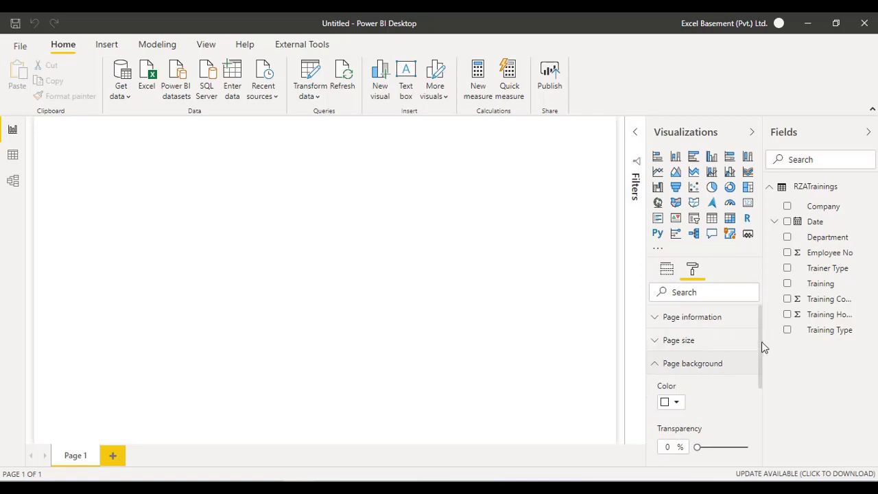
{"action": "mouse_move", "coordinate": [763, 347]}
{"action": "left_mouse_down"}
{"action": "mouse_move", "coordinate": [765, 389]}
{"action": "mouse_move", "coordinate": [766, 360]}
{"action": "left_mouse_up"}
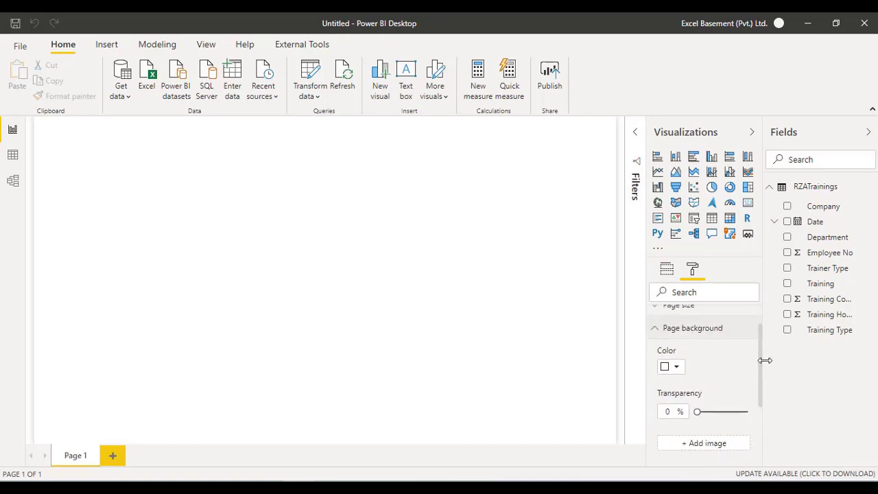
{"action": "left_click", "coordinate": [677, 368]}
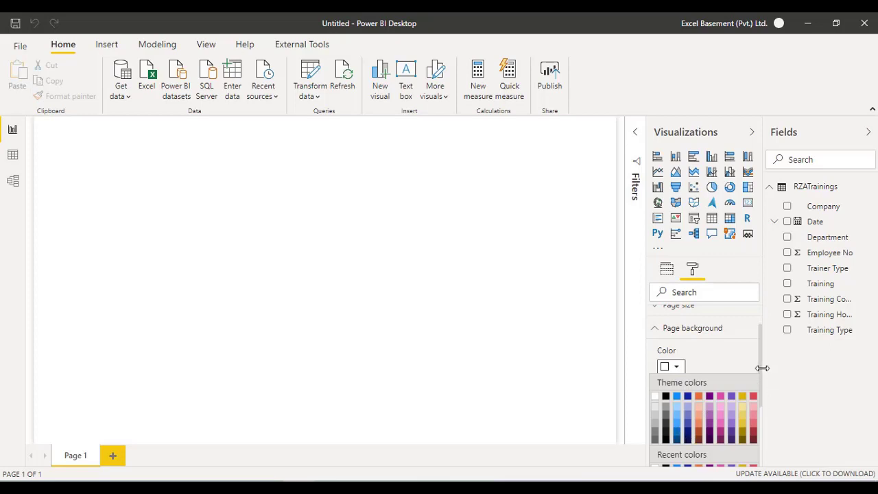
{"action": "mouse_move", "coordinate": [761, 358]}
{"action": "left_mouse_down"}
{"action": "mouse_move", "coordinate": [762, 379]}
{"action": "mouse_move", "coordinate": [768, 363]}
{"action": "left_mouse_up"}
{"action": "left_click", "coordinate": [677, 357]}
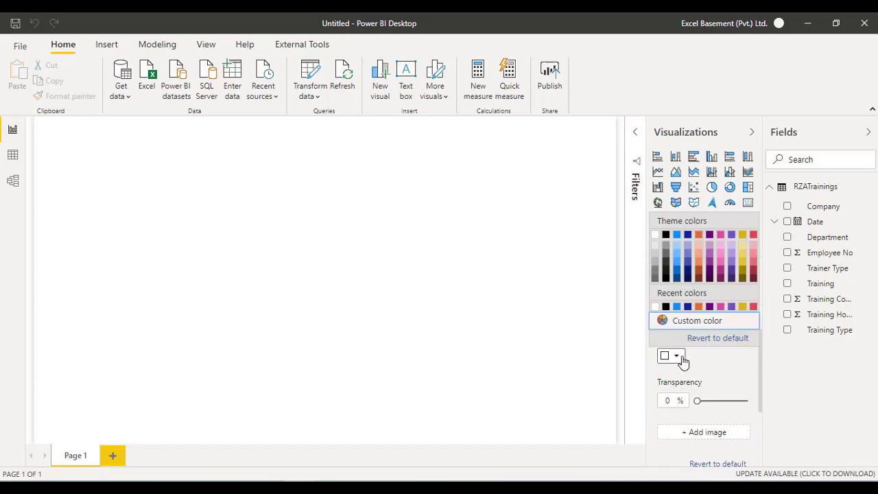
{"action": "left_click", "coordinate": [701, 322]}
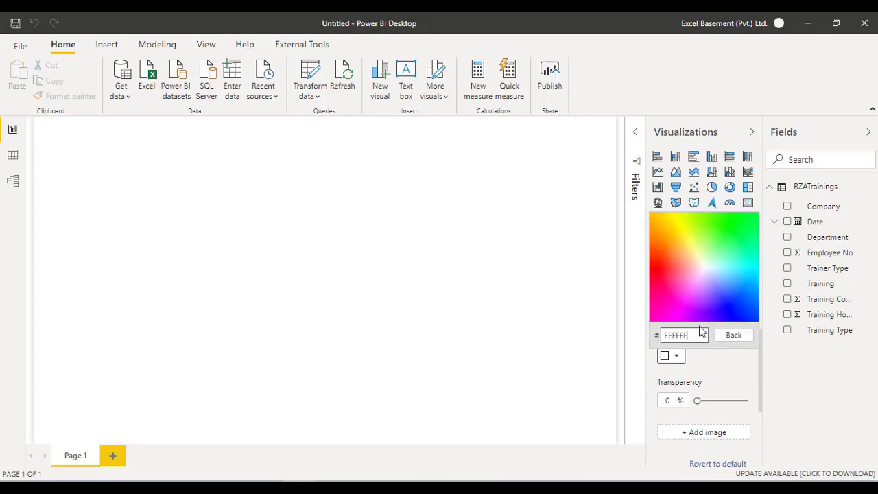
{"action": "left_click", "coordinate": [685, 339]}
{"action": "left_click", "coordinate": [702, 364]}
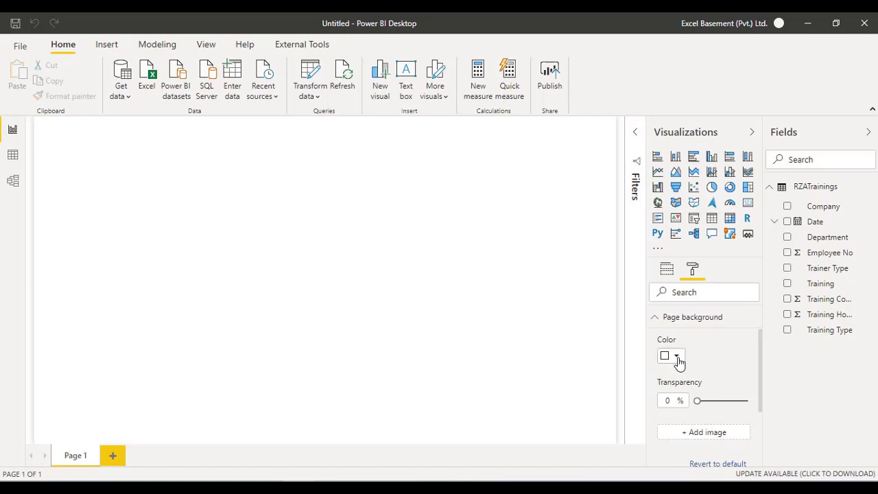
{"action": "left_click", "coordinate": [676, 359]}
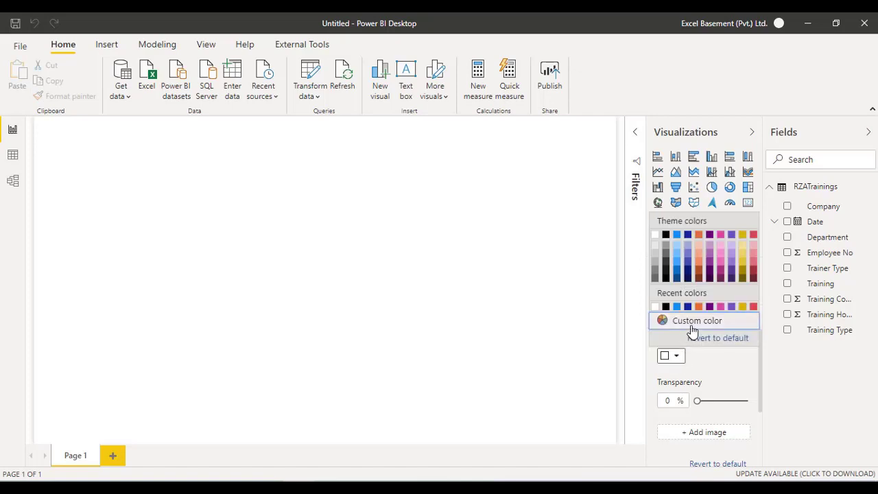
{"action": "left_click", "coordinate": [692, 327]}
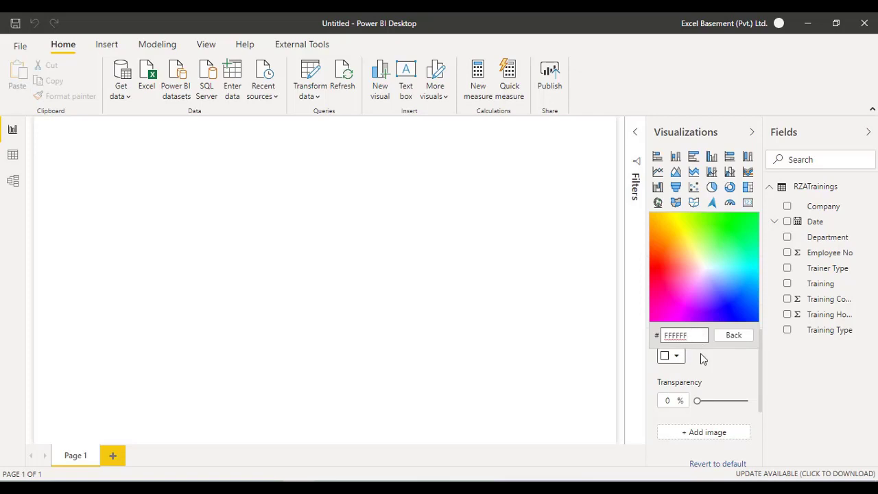
{"action": "left_click", "coordinate": [702, 358]}
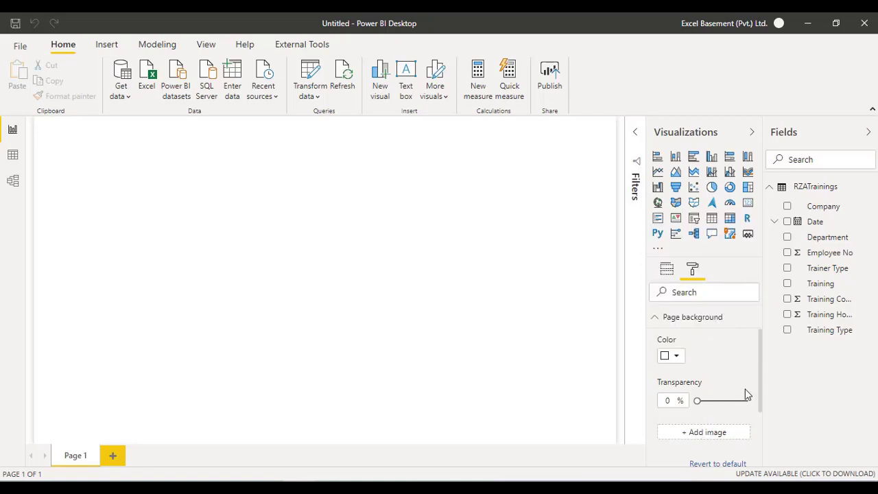
Add Bg.png as the background image of the report page
{"action": "left_click_drag", "start_coordinate": [760, 378], "coordinate": [761, 390]}
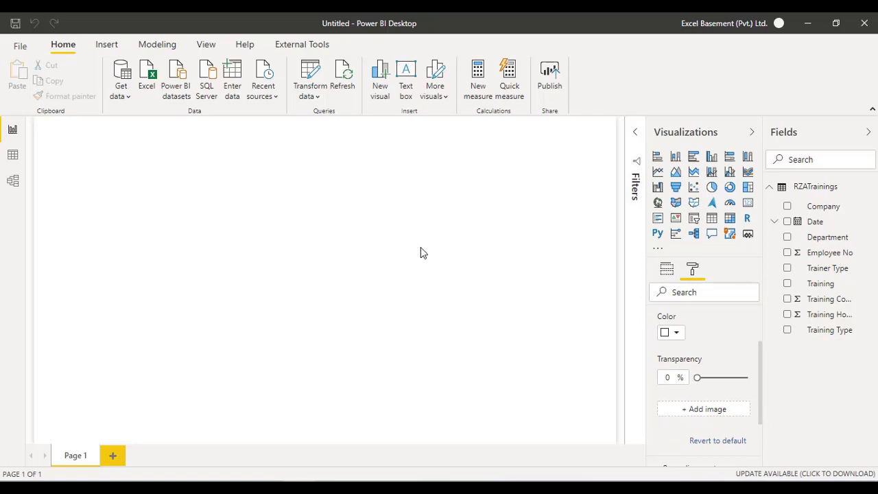
{"action": "left_click", "coordinate": [693, 412]}
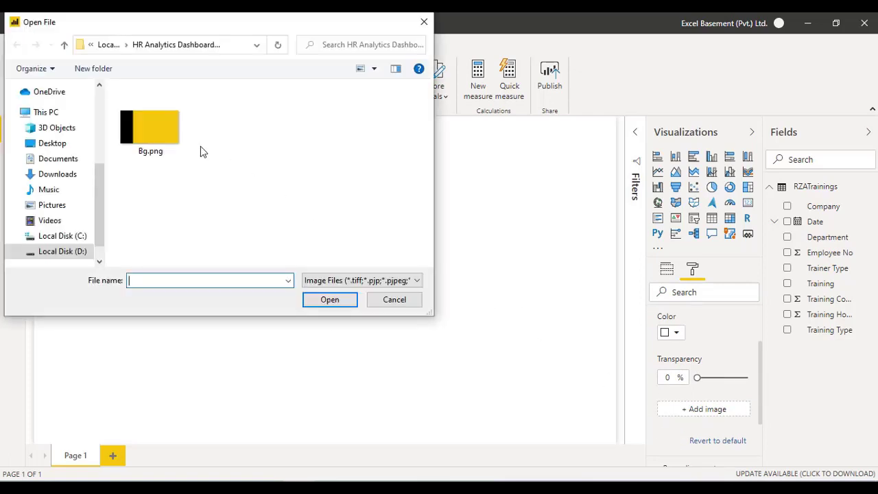
{"action": "left_click", "coordinate": [163, 131]}
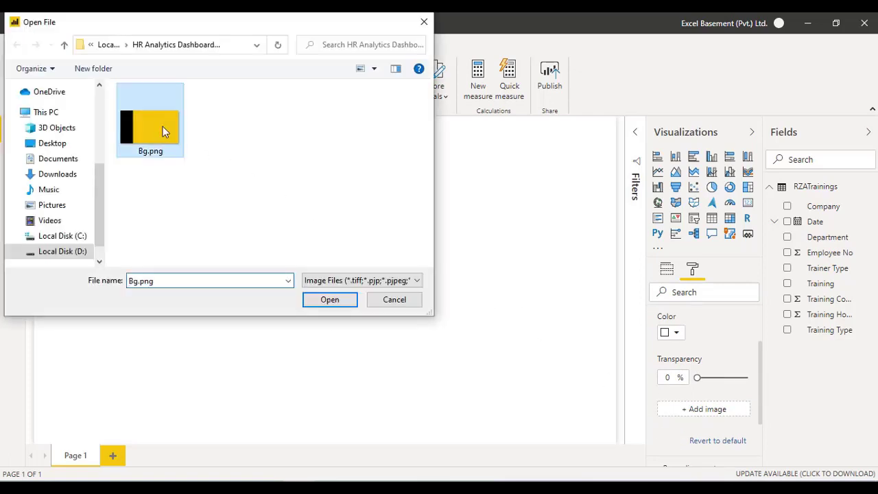
{"action": "left_click", "coordinate": [323, 301]}
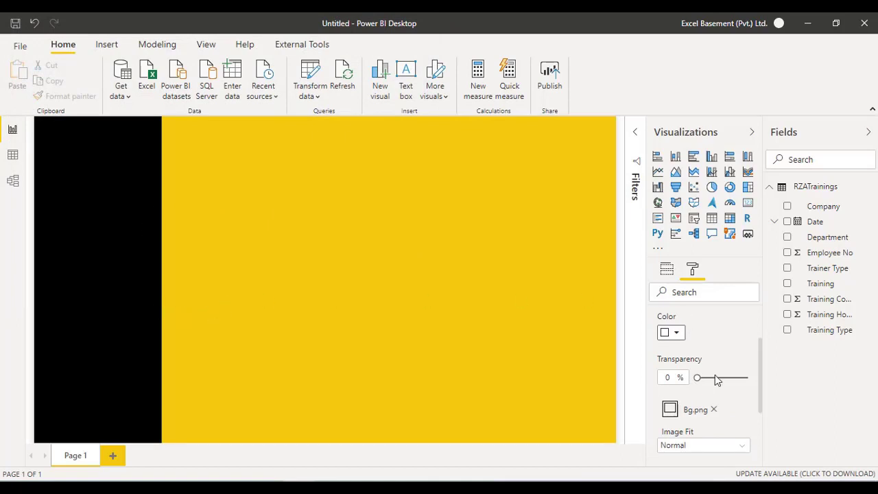
Try the transparency setting and the Fill and Fit image fits on the page background, returning the image fit to Normal
{"action": "left_click_drag", "start_coordinate": [697, 378], "coordinate": [728, 381]}
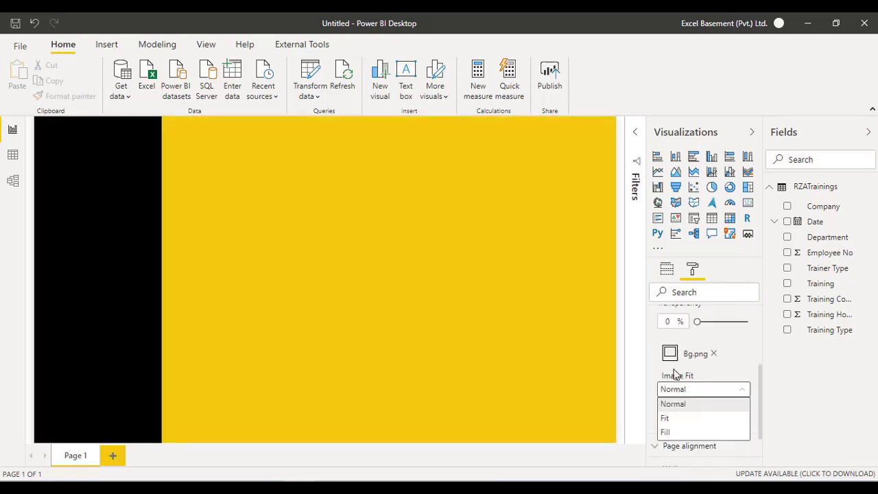
{"action": "left_click", "coordinate": [673, 433]}
{"action": "left_click", "coordinate": [678, 391]}
{"action": "left_click", "coordinate": [678, 419]}
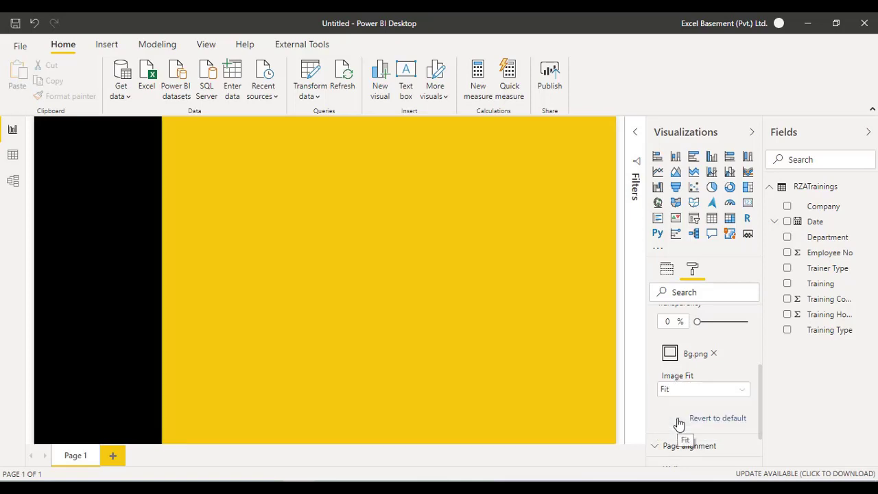
{"action": "left_click", "coordinate": [677, 390]}
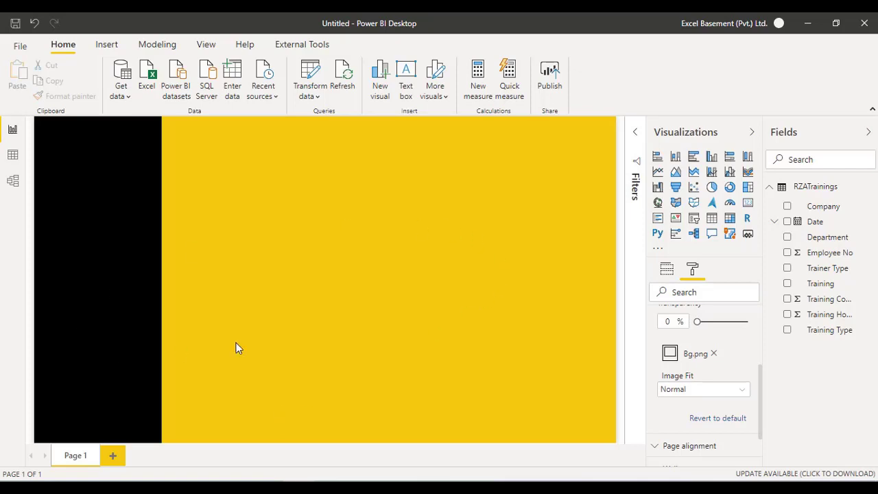
Switch to PowerPoint and inspect the black-and-yellow bar picture on the first slide
{"action": "left_click", "coordinate": [236, 484]}
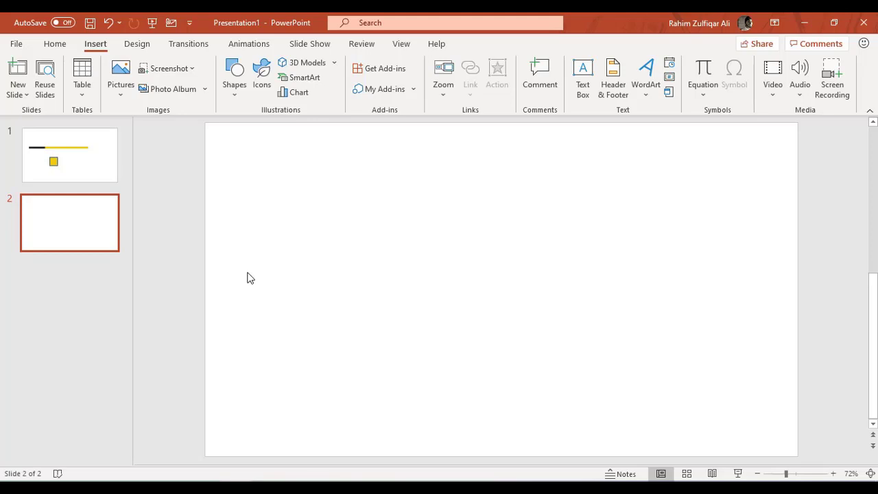
{"action": "left_click", "coordinate": [35, 165]}
{"action": "left_click", "coordinate": [324, 244]}
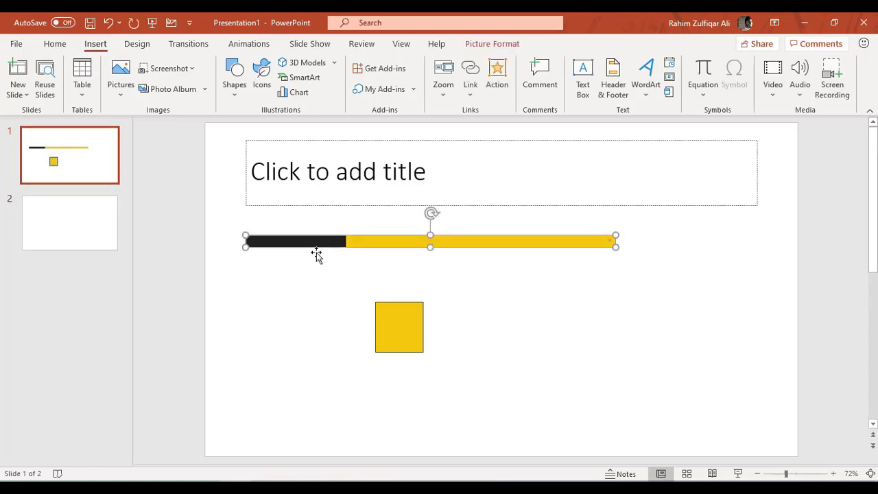
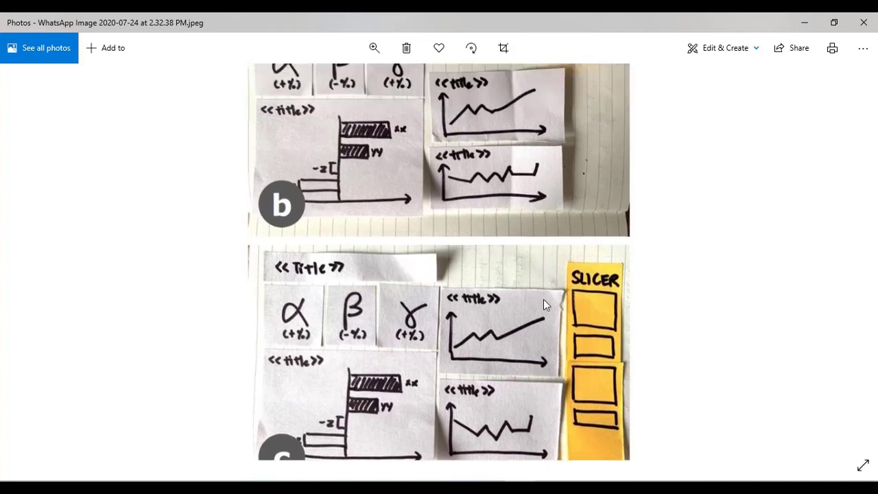
Examine the hand-drawn dashboard layouts in the Photos image, comparing the slicer placement in sketches a and b
{"action": "left_click_drag", "start_coordinate": [523, 229], "coordinate": [536, 366]}
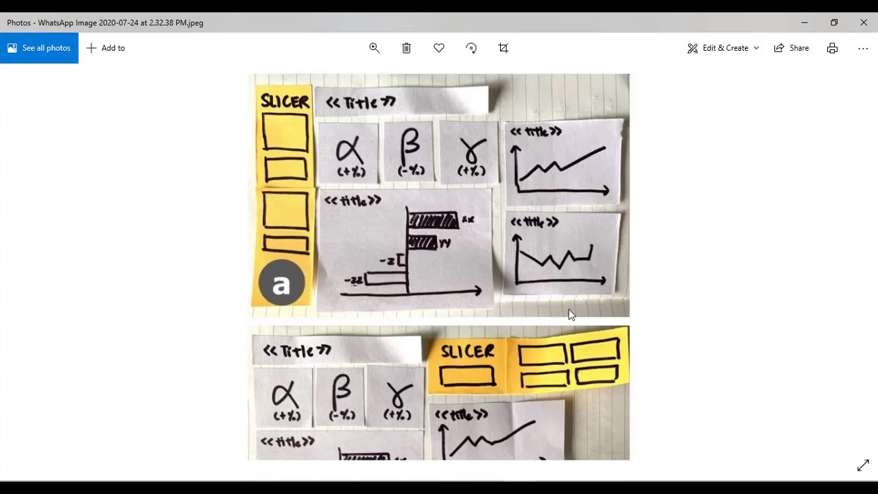
{"action": "left_click_drag", "start_coordinate": [508, 339], "coordinate": [511, 183]}
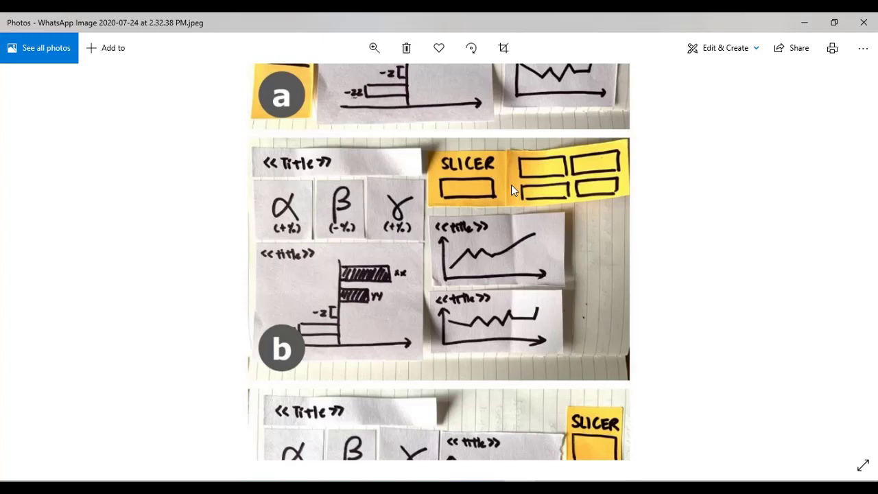
{"action": "scroll", "coordinate": [511, 188], "scroll_direction": "up", "scroll_amount": 5}
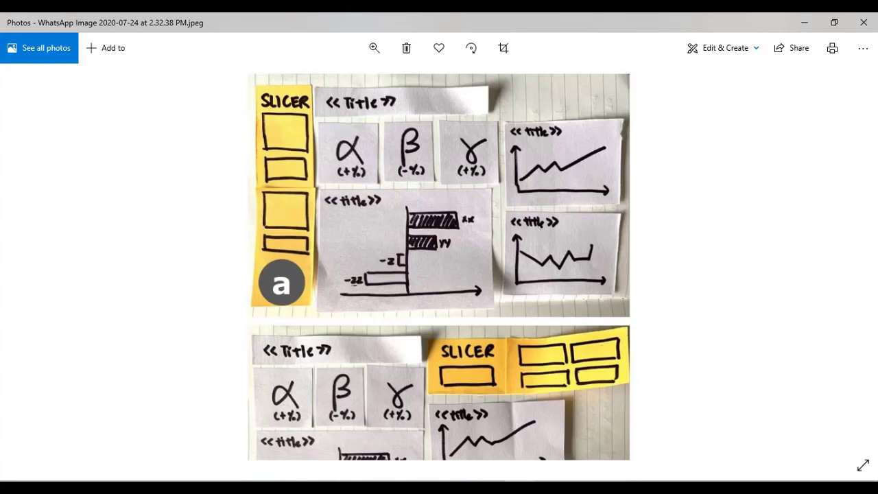
Switch to Power BI Desktop and review the RZATrainings table data, checking the Training and Date columns
{"action": "left_click", "coordinate": [300, 488]}
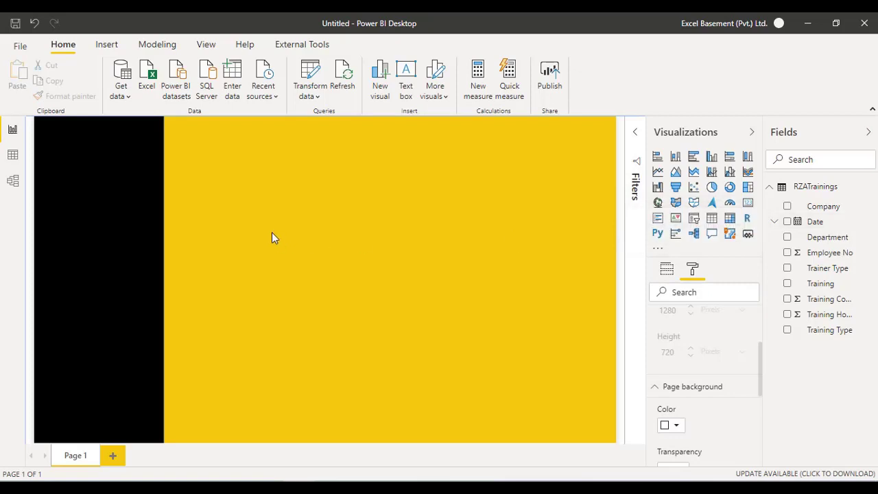
{"action": "left_click", "coordinate": [14, 162]}
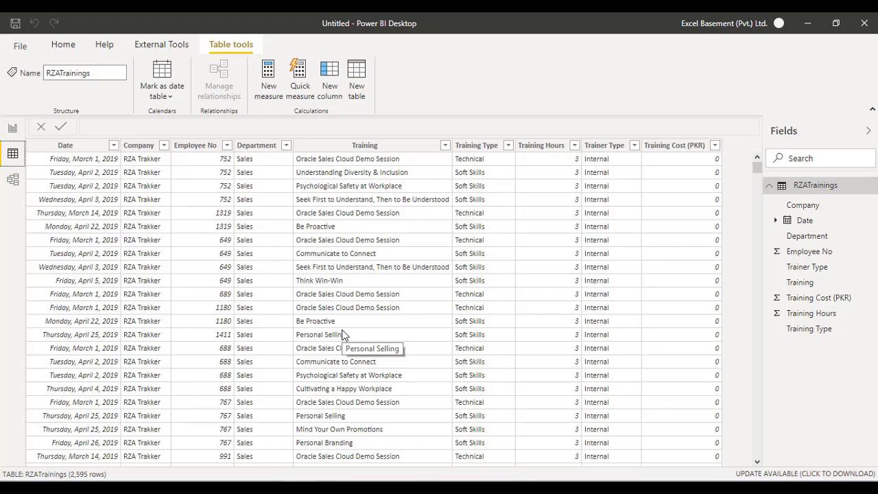
{"action": "left_click", "coordinate": [374, 296]}
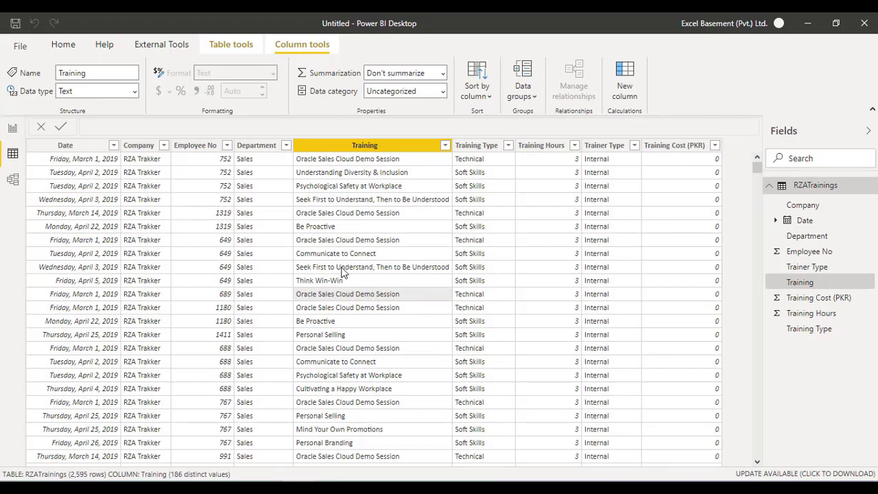
{"action": "left_click", "coordinate": [81, 146]}
Open the RZATrainings query in Power Query Editor and look over the commands for transforming and adding columns
{"action": "left_click", "coordinate": [64, 46]}
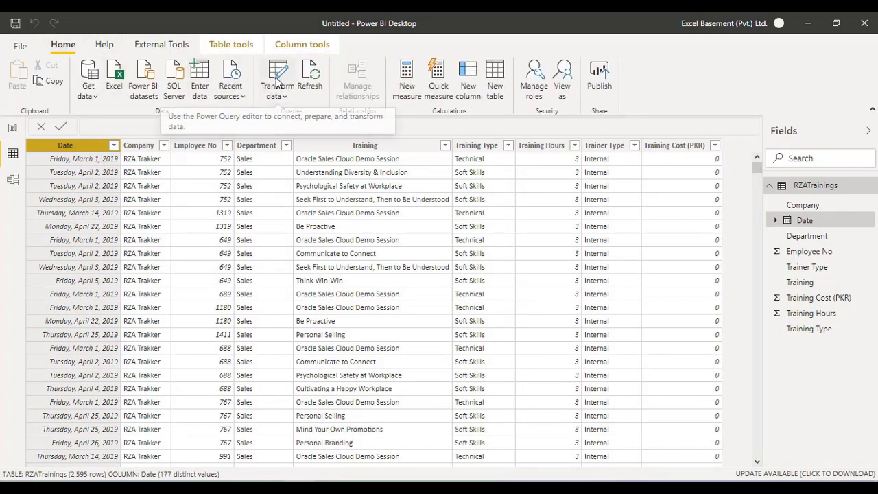
{"action": "left_click", "coordinate": [278, 76]}
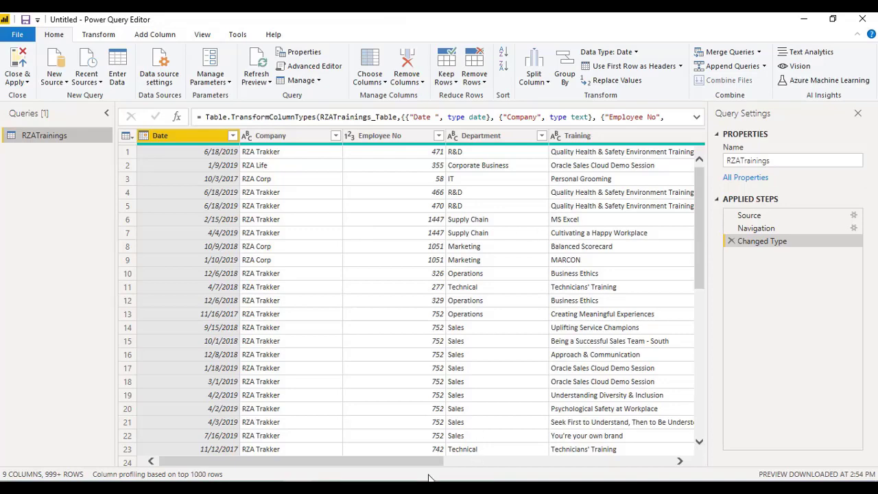
{"action": "mouse_move", "coordinate": [432, 466]}
{"action": "left_mouse_down"}
{"action": "mouse_move", "coordinate": [567, 464]}
{"action": "mouse_move", "coordinate": [434, 465]}
{"action": "left_mouse_up"}
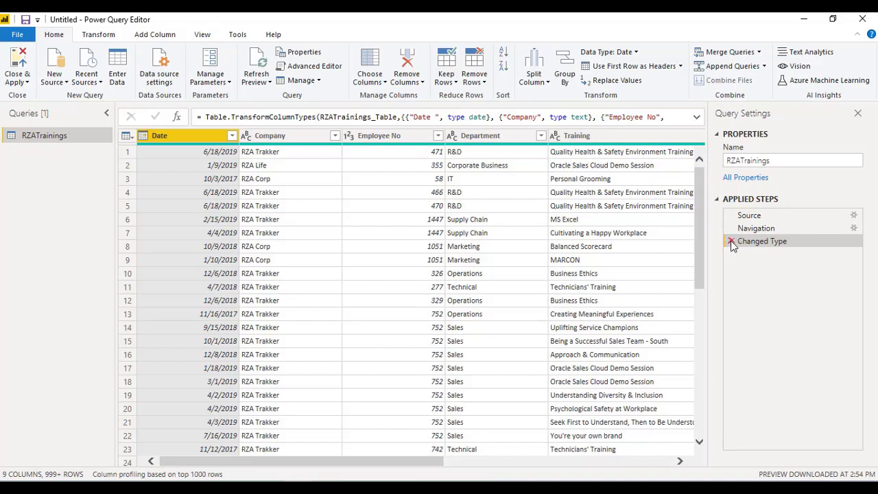
{"action": "left_click", "coordinate": [109, 34]}
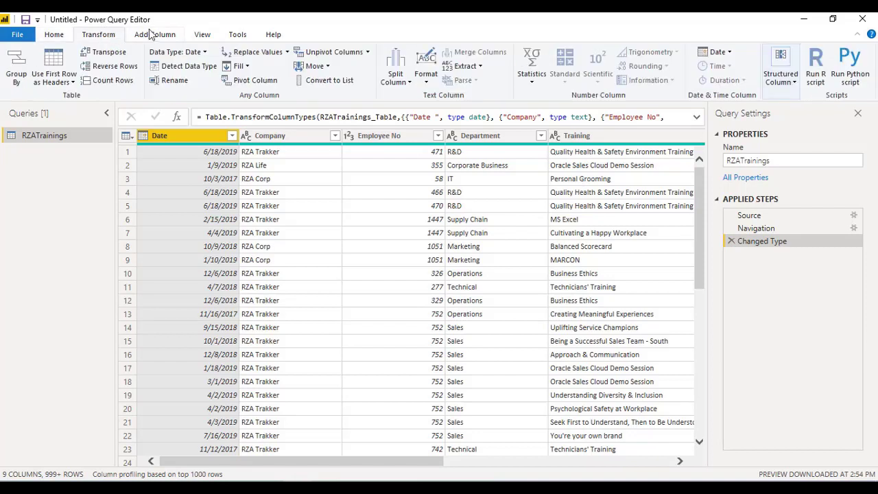
{"action": "left_click", "coordinate": [153, 35]}
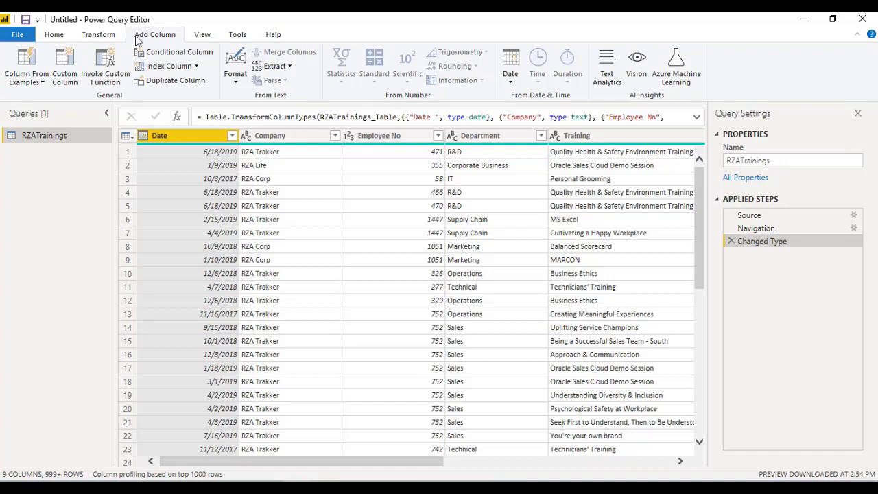
{"action": "left_click", "coordinate": [98, 36]}
{"action": "left_click", "coordinate": [65, 37]}
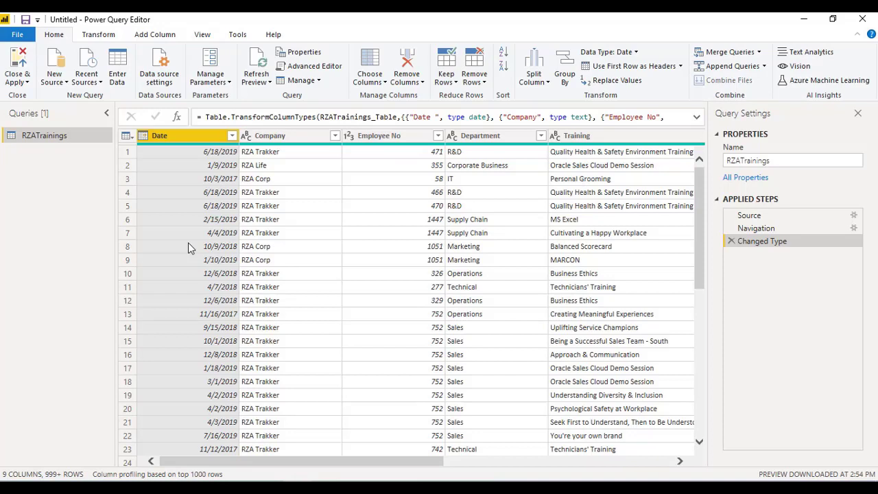
Duplicate the Date column in the RZATrainings query and return to the first columns of the table
{"action": "right_click", "coordinate": [185, 140]}
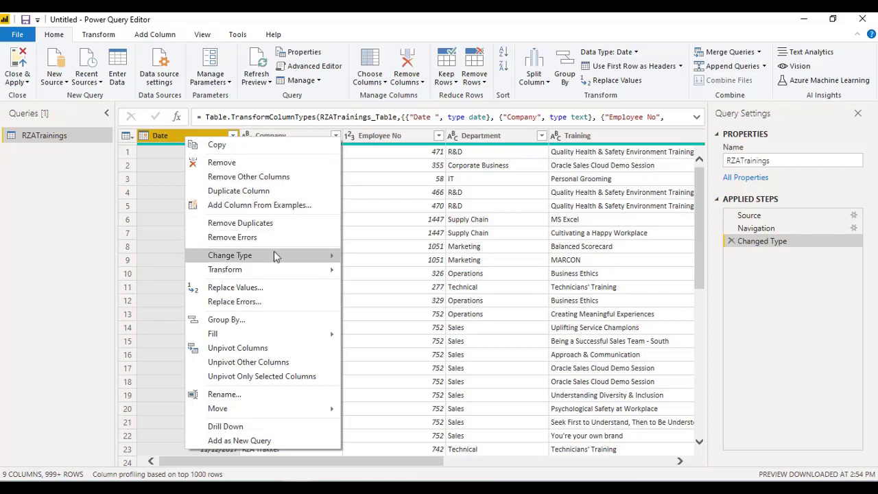
{"action": "mouse_move", "coordinate": [265, 271]}
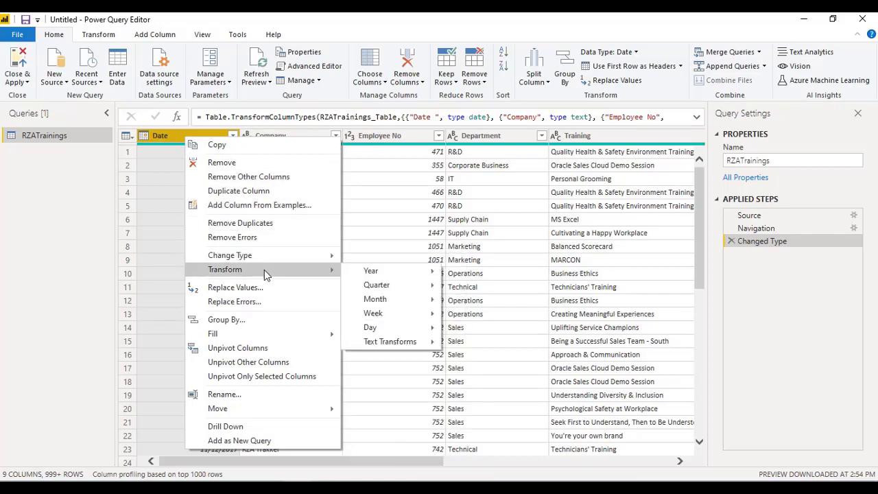
{"action": "left_click", "coordinate": [234, 193]}
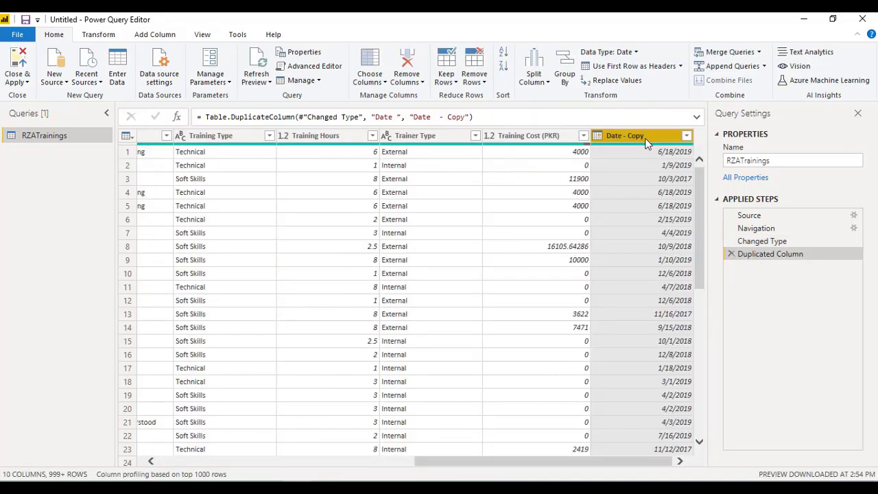
{"action": "left_click", "coordinate": [194, 462]}
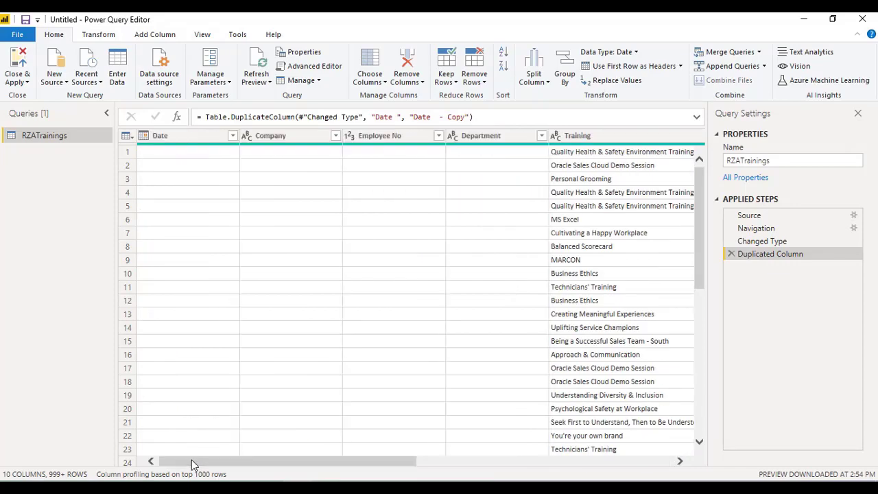
Duplicate the Date column of the RZATrainings query two more times
{"action": "right_click", "coordinate": [193, 138]}
{"action": "left_click", "coordinate": [245, 188]}
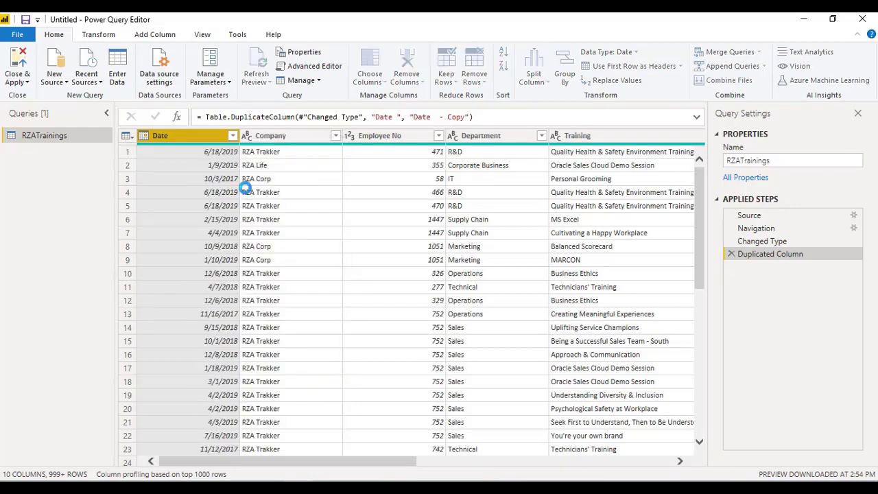
{"action": "left_click", "coordinate": [196, 474]}
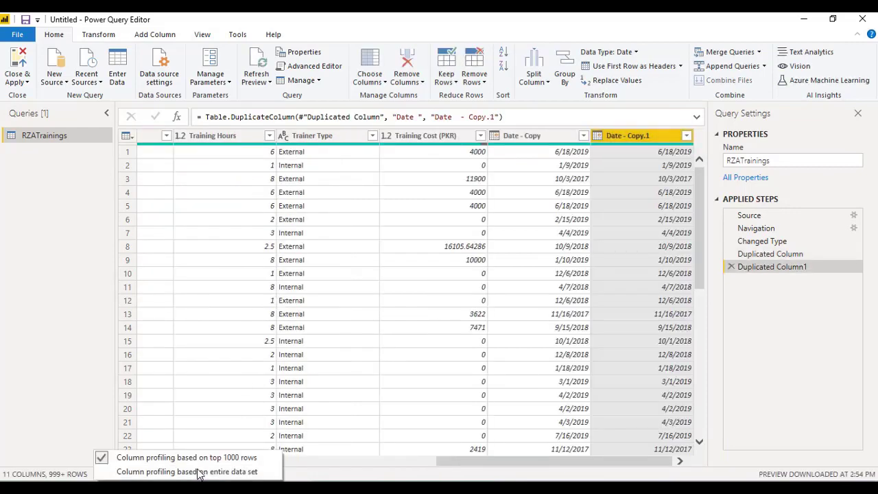
{"action": "left_click", "coordinate": [319, 465]}
{"action": "left_click", "coordinate": [309, 460]}
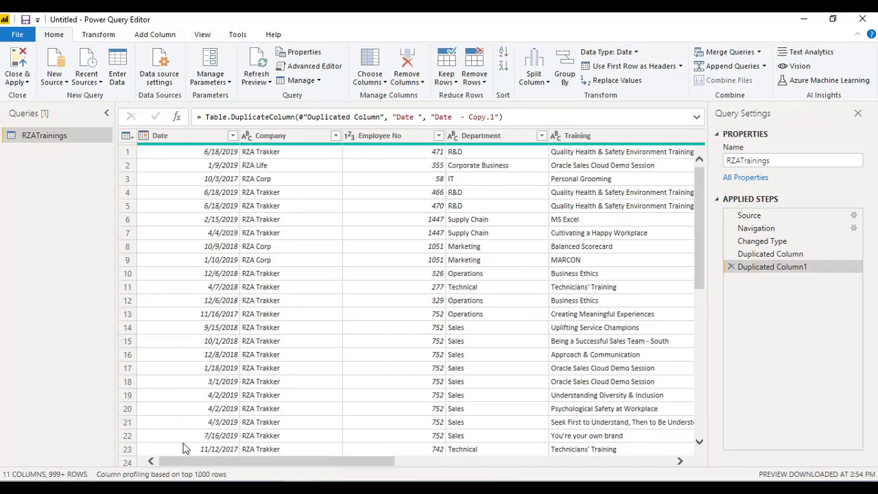
{"action": "right_click", "coordinate": [191, 136]}
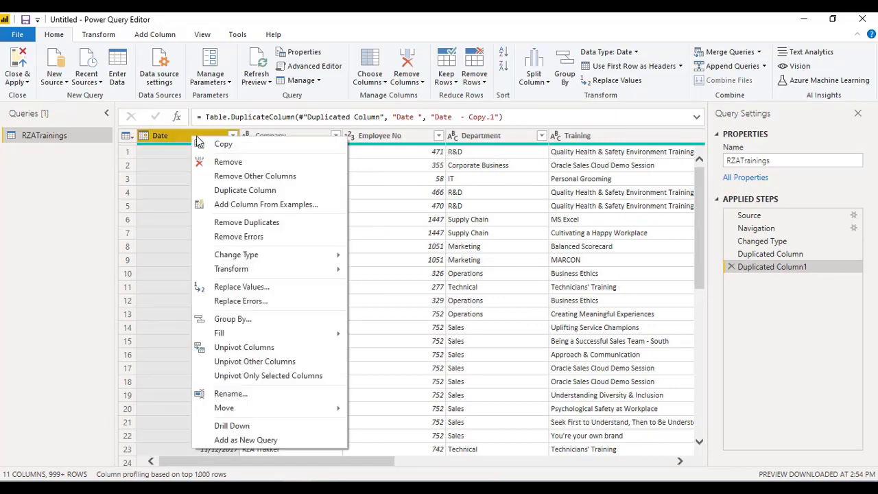
{"action": "left_click", "coordinate": [246, 190]}
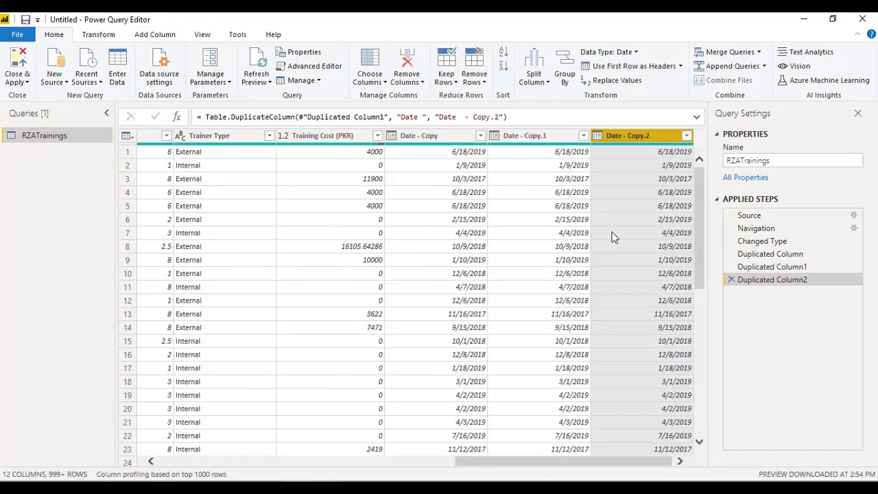
Rename the three Date copies, in order, as Months, Years and Quarters
{"action": "left_click", "coordinate": [428, 138]}
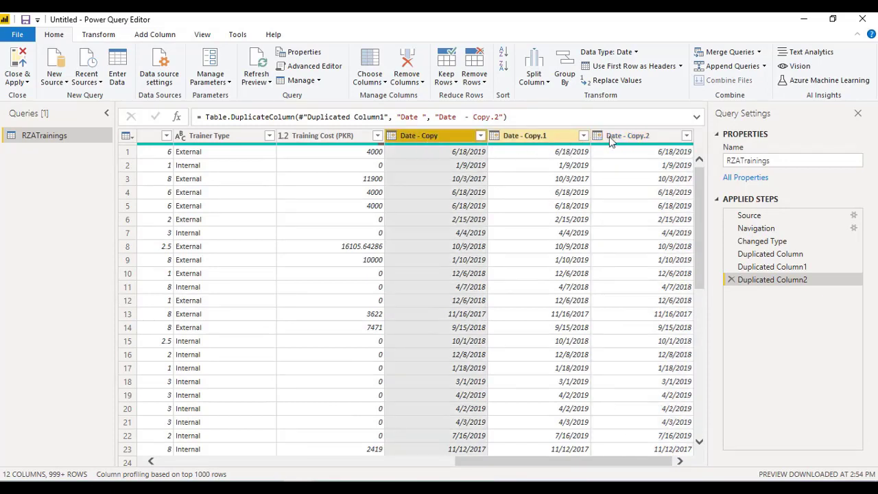
{"action": "double_click", "coordinate": [443, 137]}
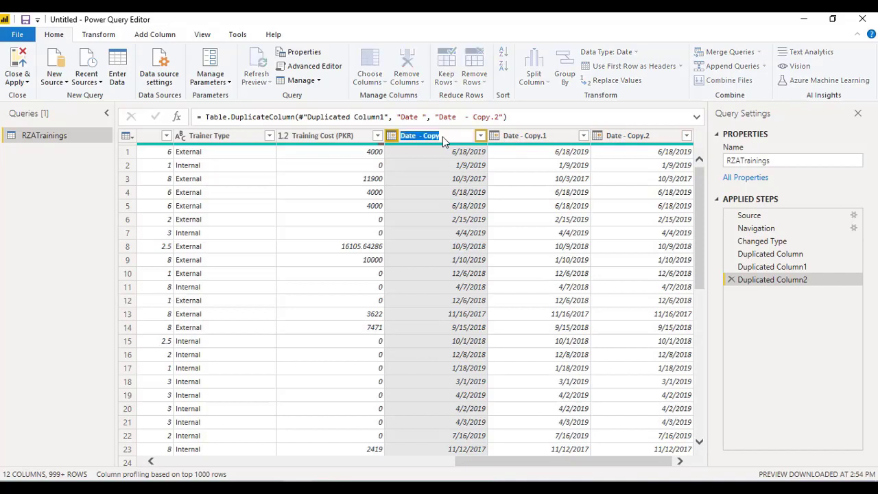
{"action": "type", "text": "Months"}
{"action": "key", "text": "Return"}
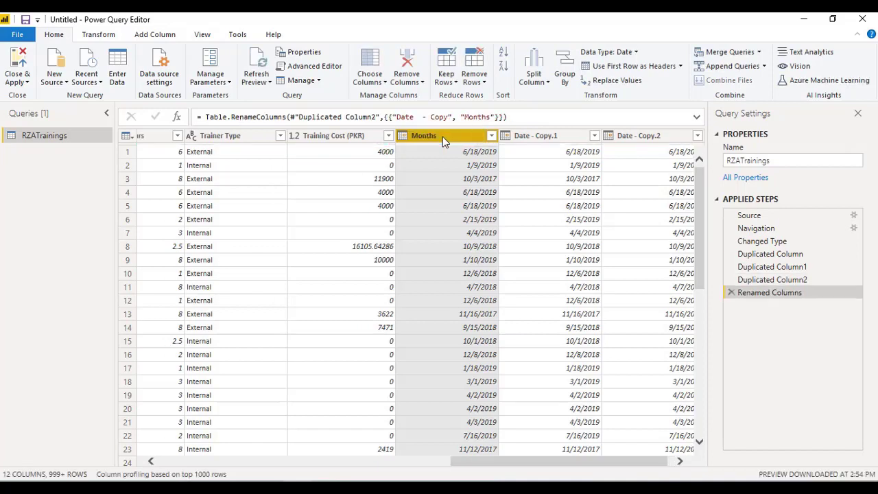
{"action": "double_click", "coordinate": [561, 136]}
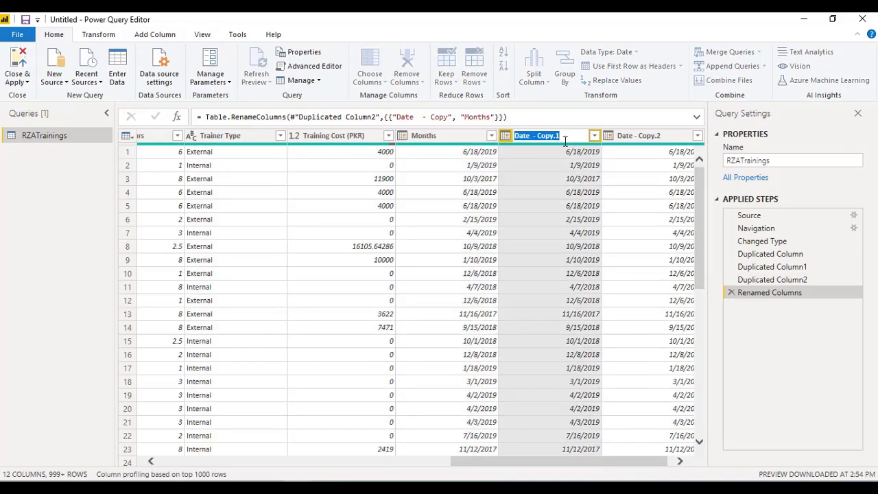
{"action": "type", "text": "Years"}
{"action": "key", "text": "Return"}
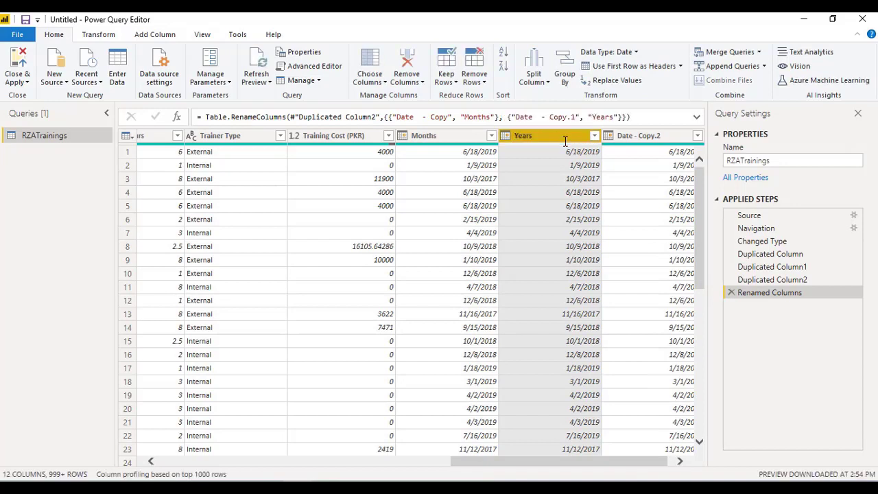
{"action": "double_click", "coordinate": [630, 135]}
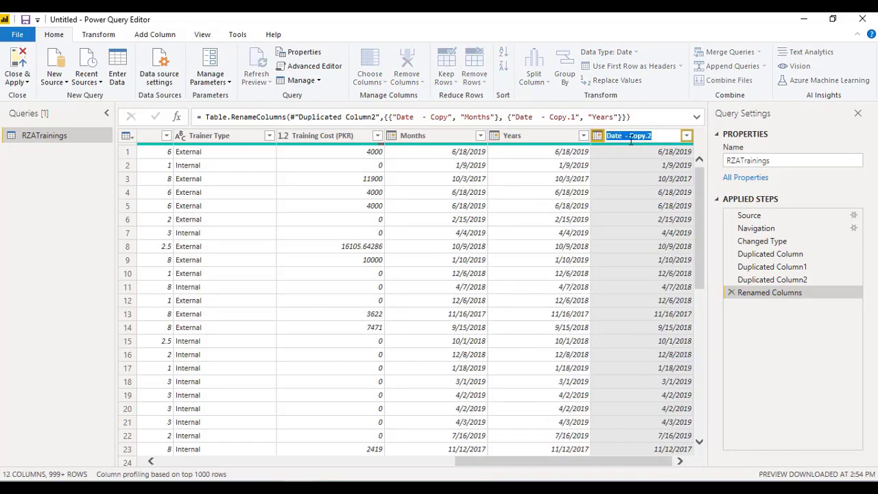
{"action": "type", "text": "Quarters"}
{"action": "key", "text": "Return"}
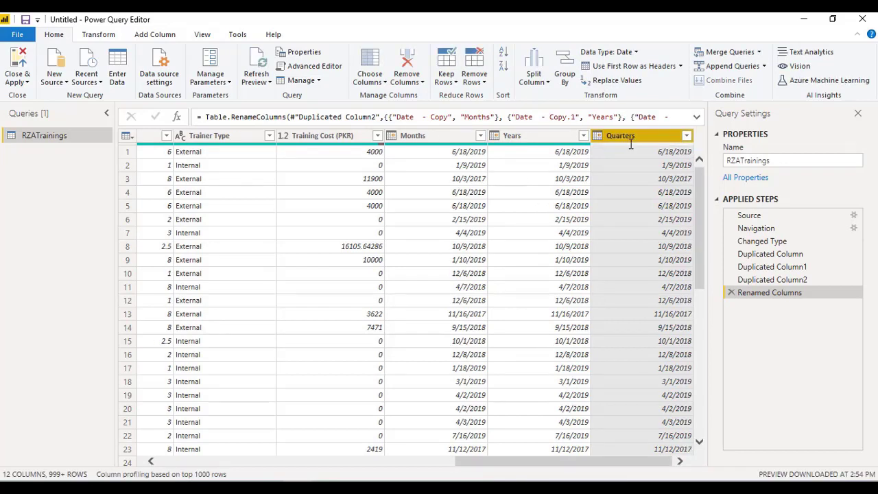
Duplicate the original Date column once more and rename the new copy Month number
{"action": "left_click", "coordinate": [448, 134]}
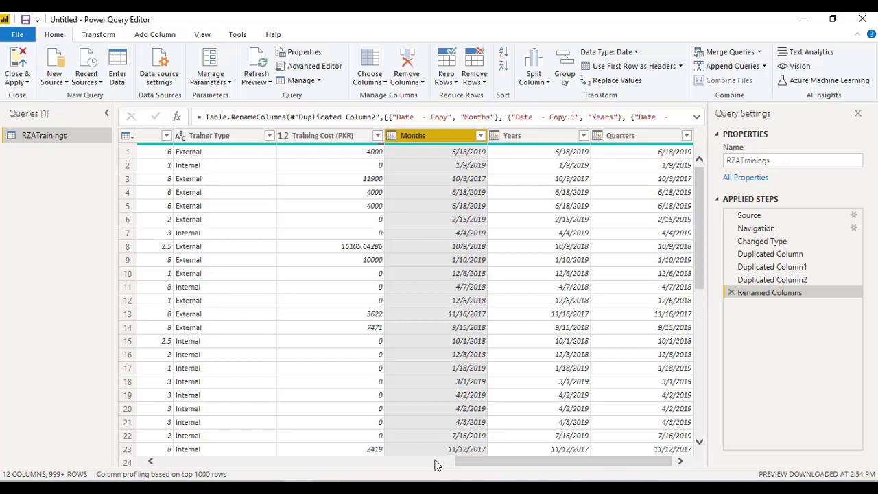
{"action": "left_click", "coordinate": [180, 463]}
{"action": "left_click", "coordinate": [180, 464]}
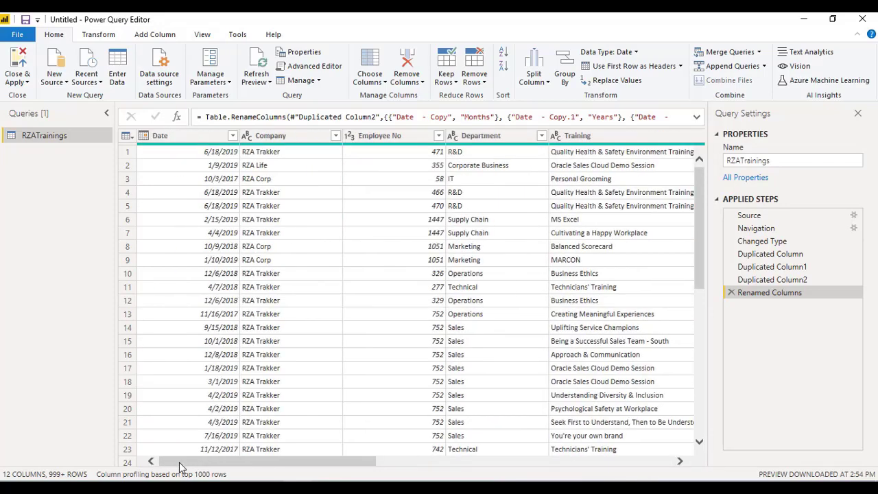
{"action": "left_click", "coordinate": [198, 139]}
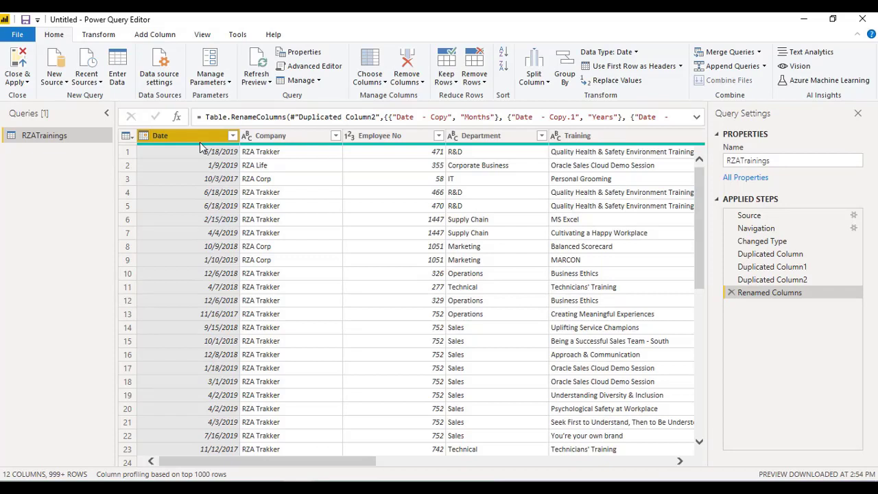
{"action": "right_click", "coordinate": [207, 141]}
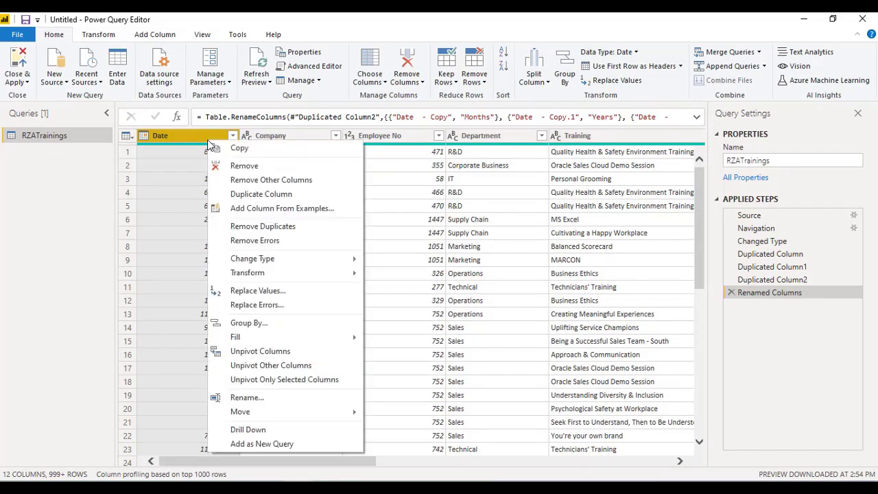
{"action": "left_click", "coordinate": [266, 197]}
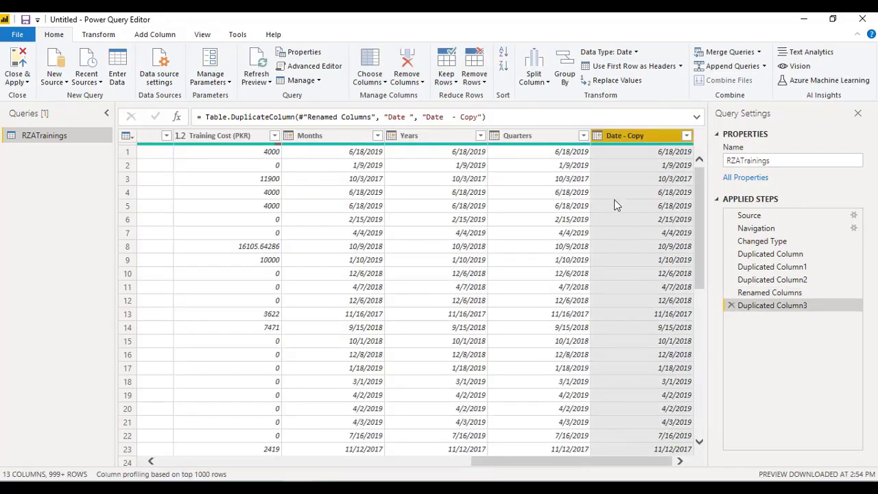
{"action": "double_click", "coordinate": [619, 134]}
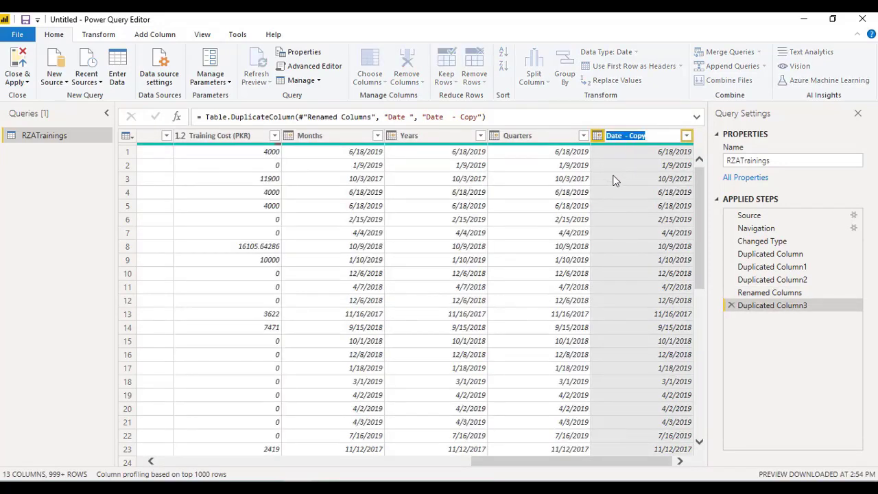
{"action": "type", "text": "Month number"}
{"action": "key", "text": "Return"}
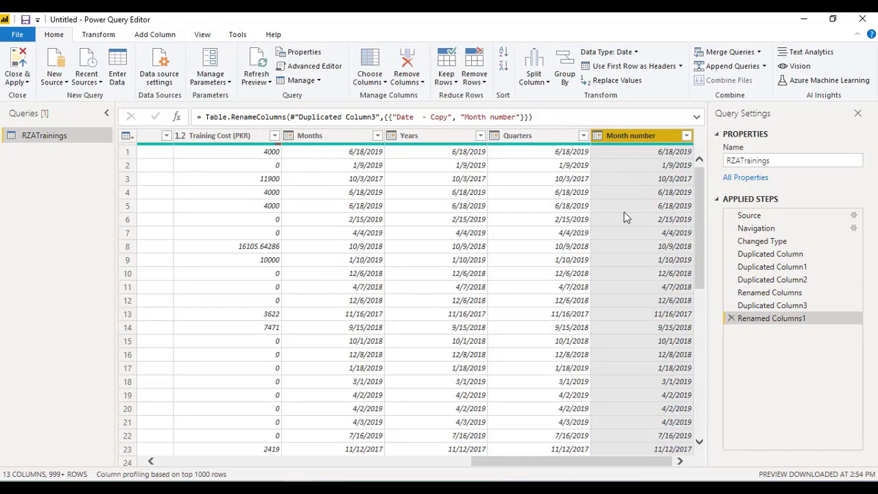
Transform the Months column's dates into the name of the month
{"action": "left_click", "coordinate": [330, 135]}
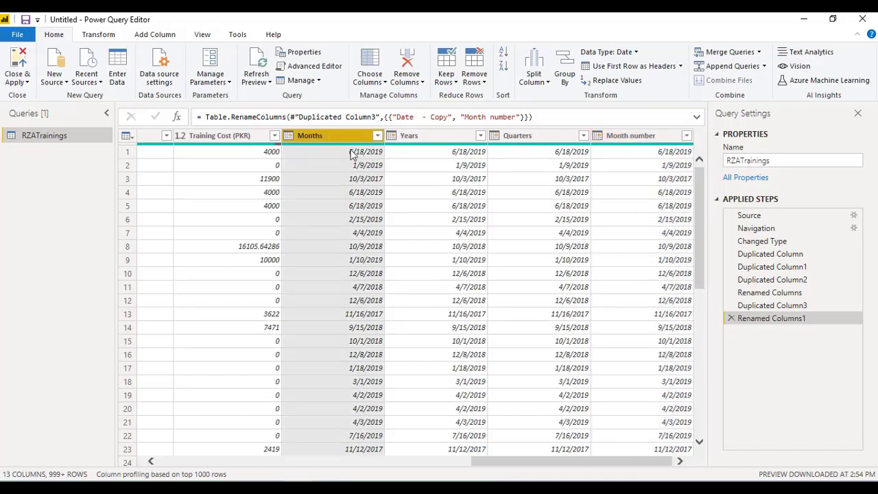
{"action": "right_click", "coordinate": [339, 137]}
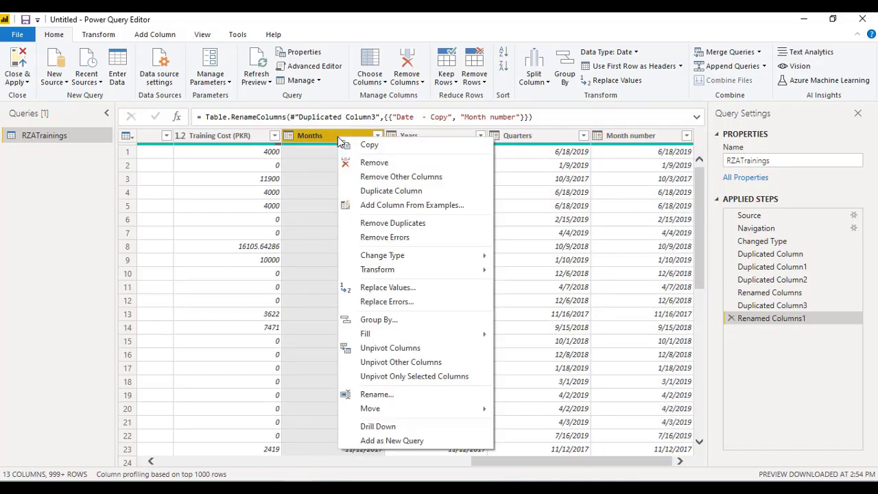
{"action": "mouse_move", "coordinate": [447, 269]}
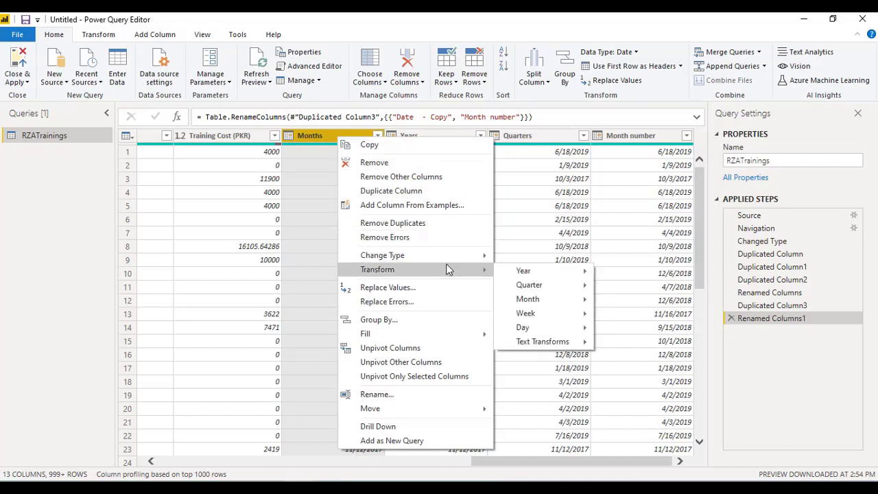
{"action": "mouse_move", "coordinate": [536, 298]}
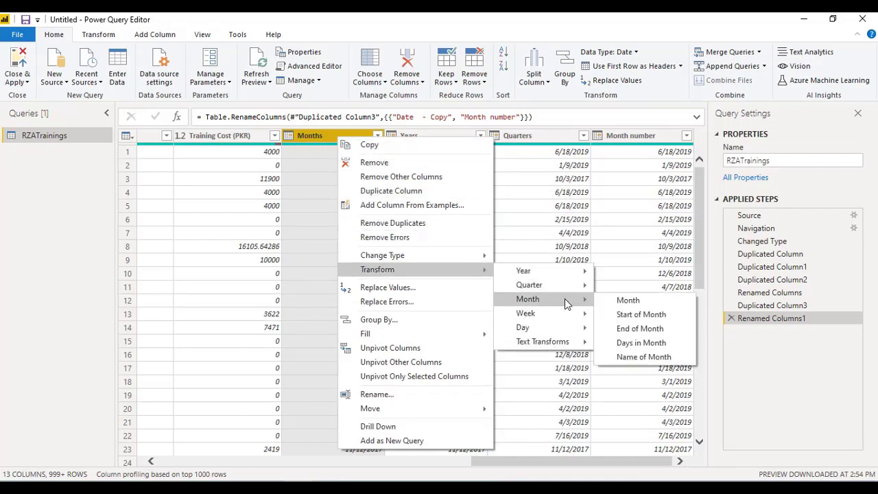
{"action": "left_click", "coordinate": [642, 357]}
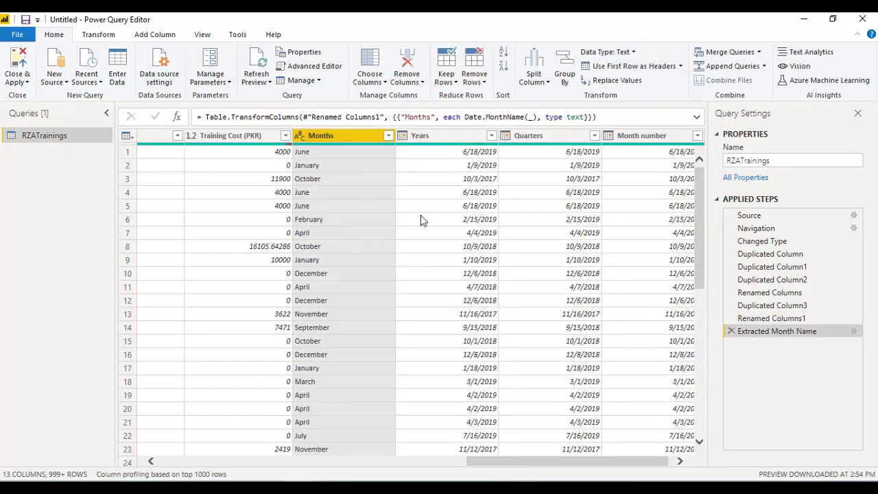
Transform the Years column's dates into the year only
{"action": "right_click", "coordinate": [467, 140]}
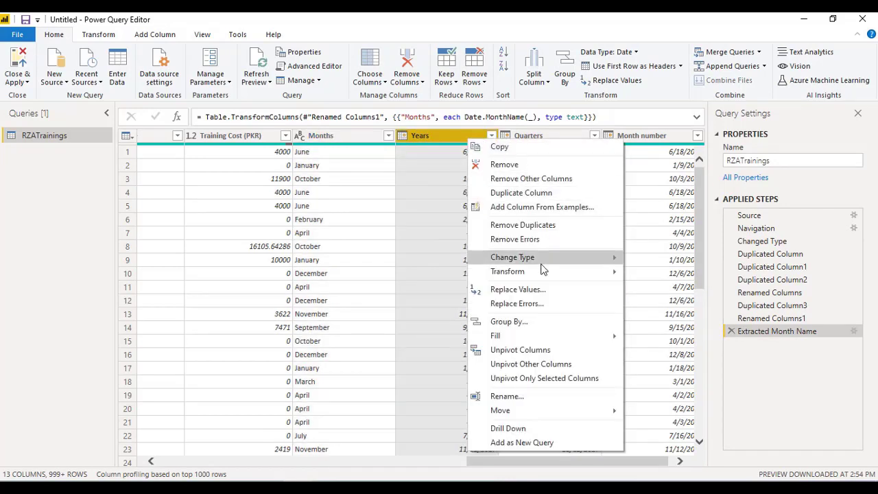
{"action": "mouse_move", "coordinate": [540, 274]}
{"action": "mouse_move", "coordinate": [669, 277]}
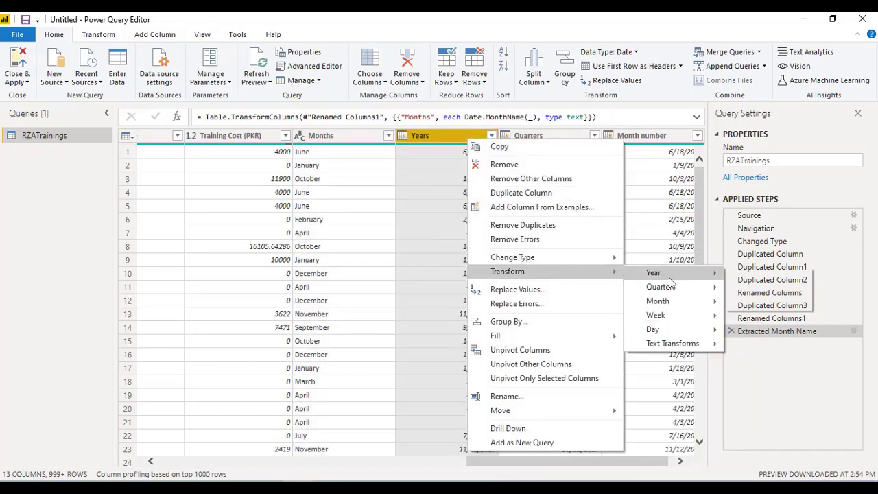
{"action": "left_click", "coordinate": [767, 276]}
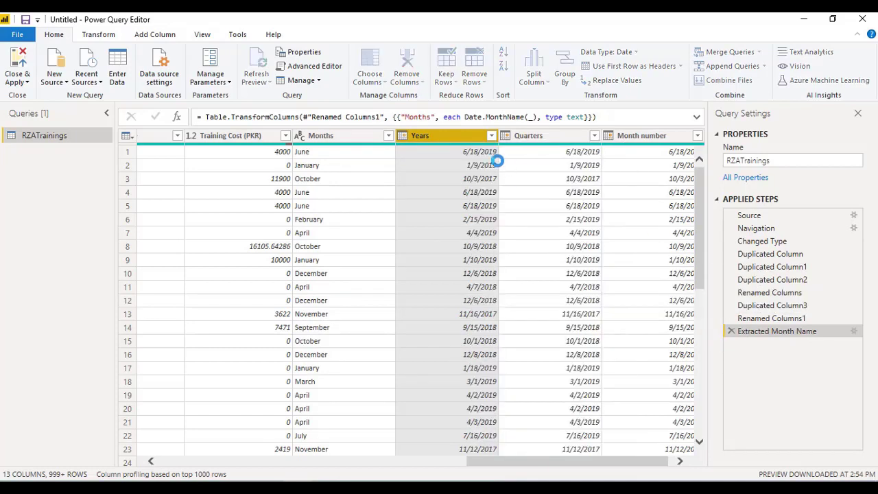
Transform the Quarters column's dates into the quarter of the year and check a few of its values
{"action": "left_click", "coordinate": [544, 139]}
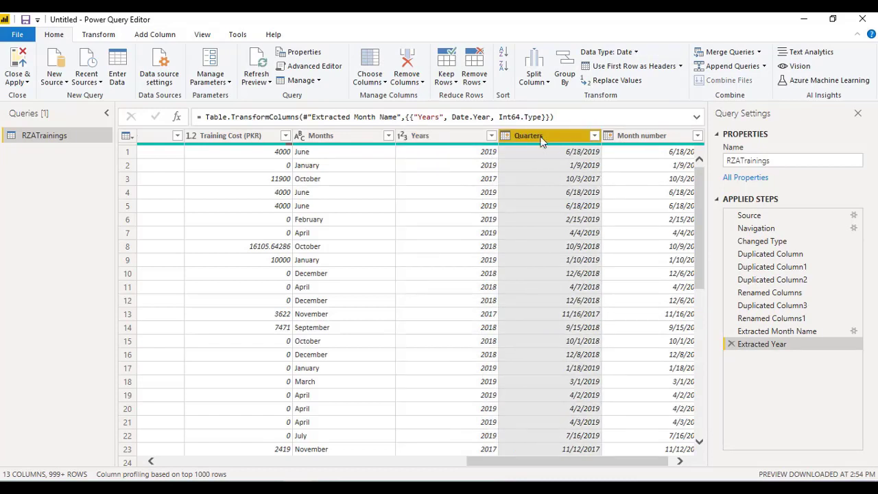
{"action": "right_click", "coordinate": [542, 140]}
{"action": "mouse_move", "coordinate": [587, 269]}
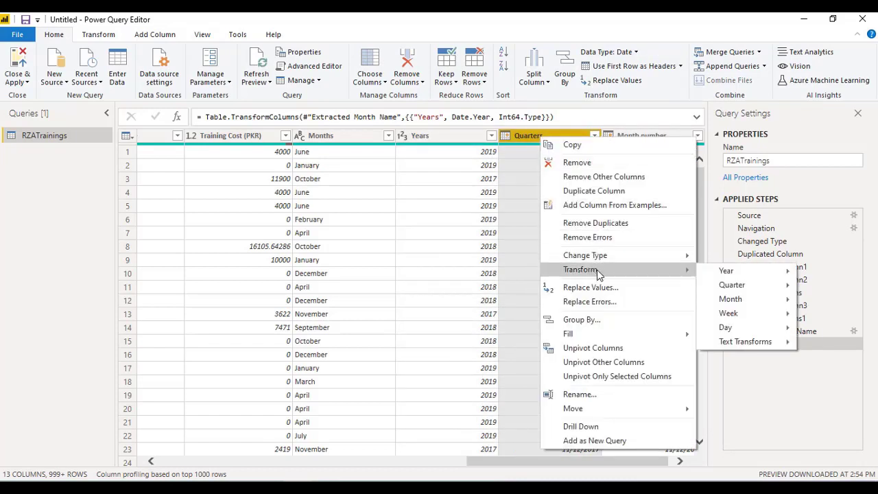
{"action": "mouse_move", "coordinate": [752, 287]}
{"action": "left_click", "coordinate": [635, 285]}
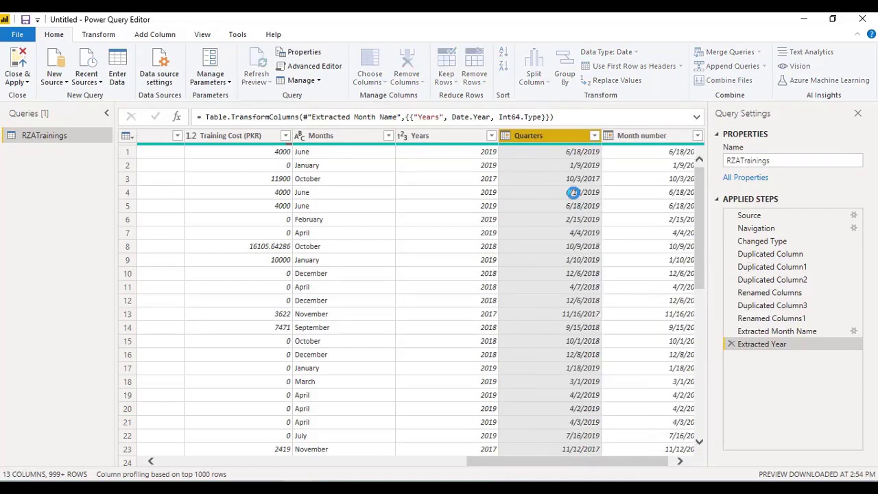
{"action": "left_click", "coordinate": [578, 151]}
{"action": "left_click", "coordinate": [574, 165]}
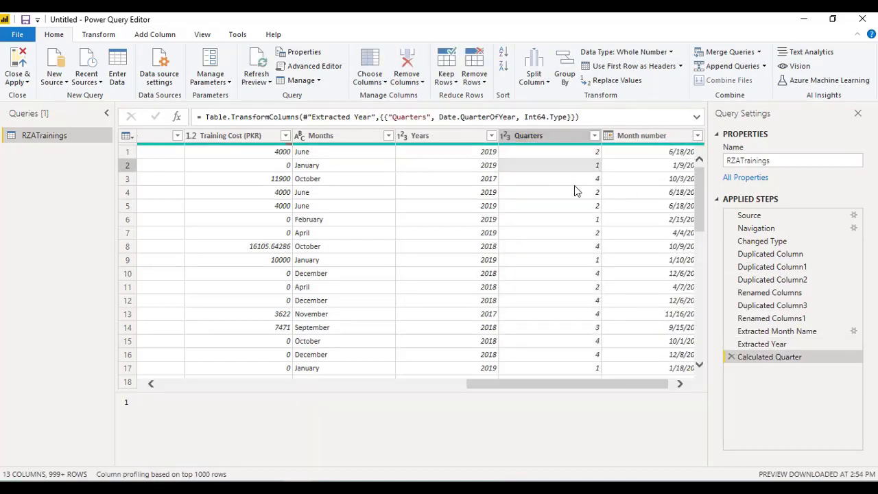
{"action": "left_click", "coordinate": [568, 206]}
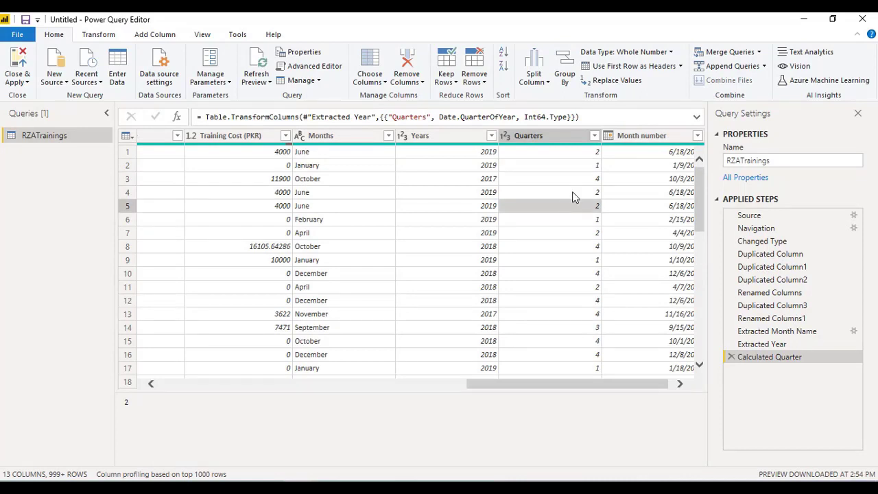
Transform the Month number column's dates into the number of the month
{"action": "left_click", "coordinate": [148, 36]}
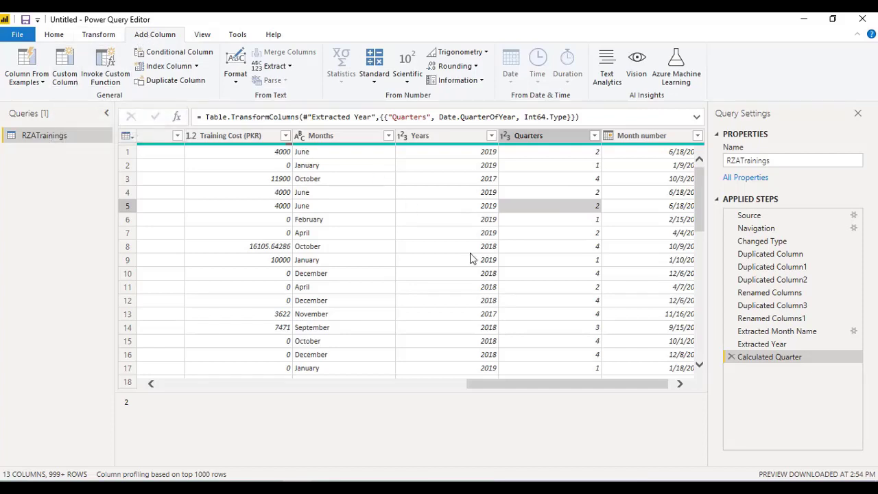
{"action": "left_click_drag", "start_coordinate": [622, 388], "coordinate": [650, 387]}
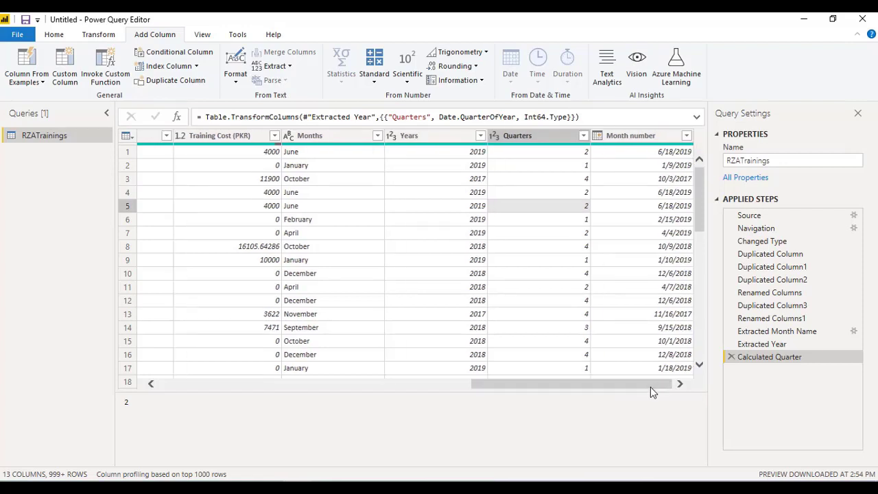
{"action": "left_click", "coordinate": [624, 154]}
{"action": "left_click", "coordinate": [631, 137]}
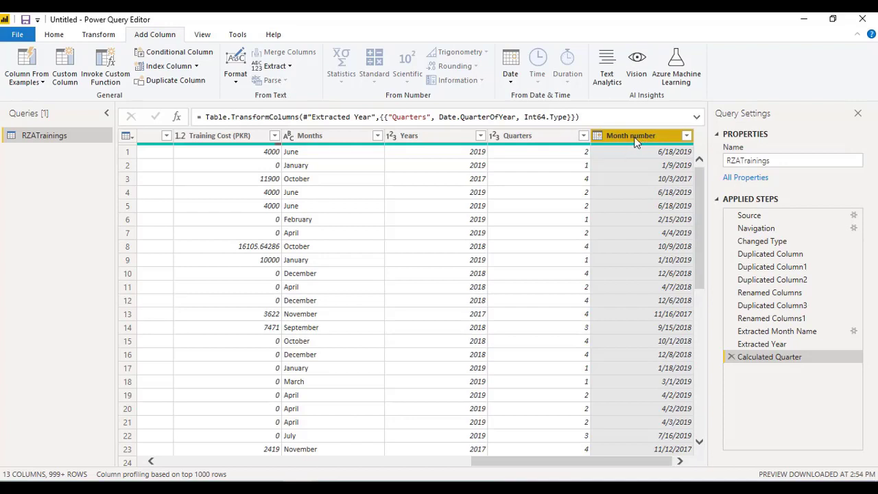
{"action": "right_click", "coordinate": [635, 137]}
{"action": "mouse_move", "coordinate": [700, 275]}
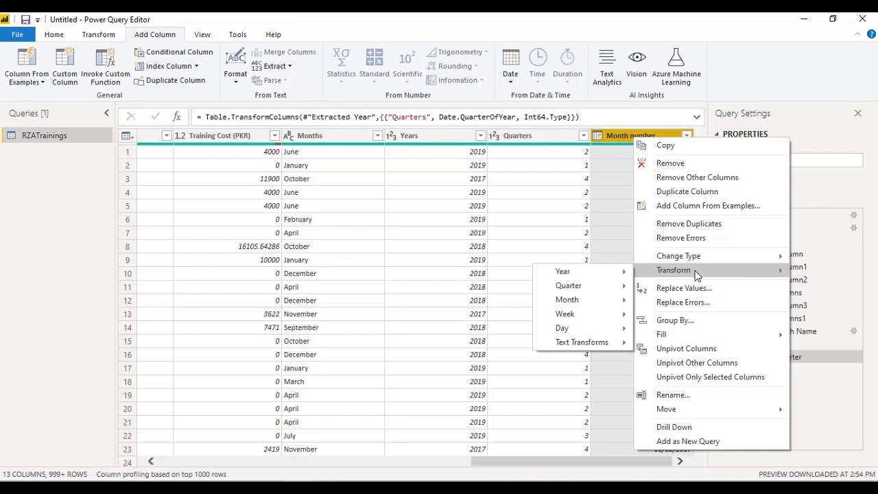
{"action": "mouse_move", "coordinate": [586, 302]}
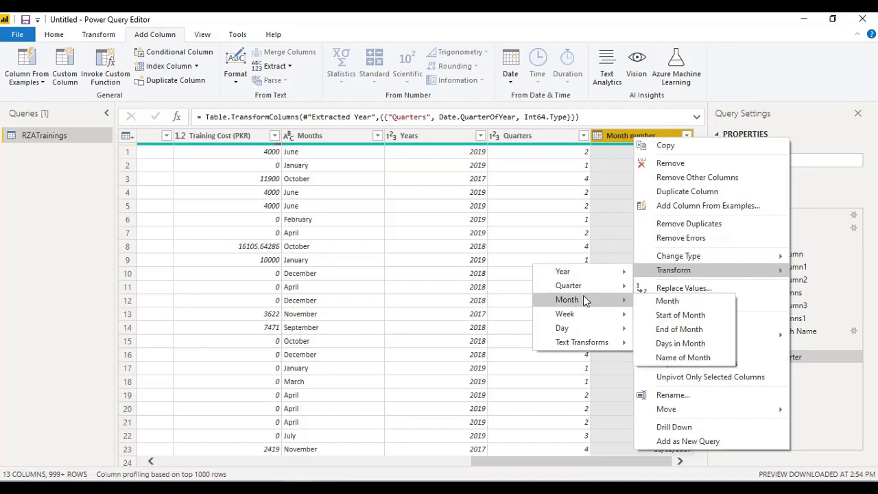
{"action": "left_click", "coordinate": [673, 306]}
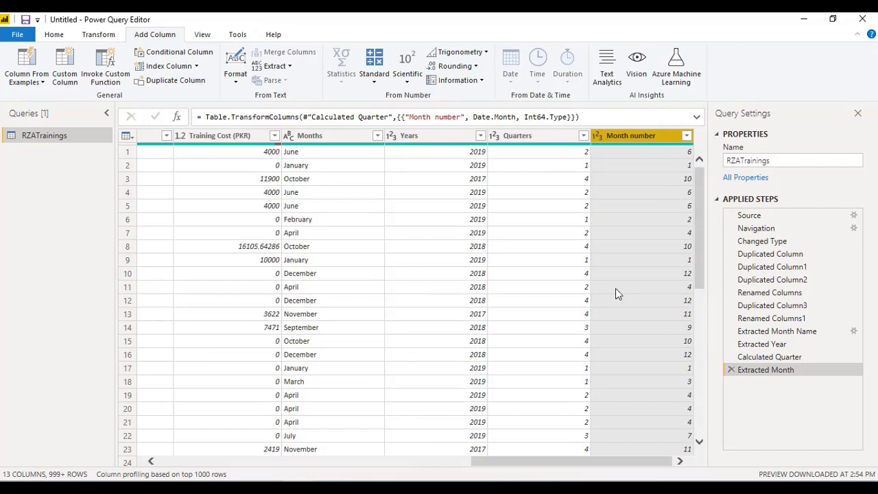
Apply the query changes, close the query editor and check the derived columns in the RZATrainings data table
{"action": "left_click", "coordinate": [190, 461]}
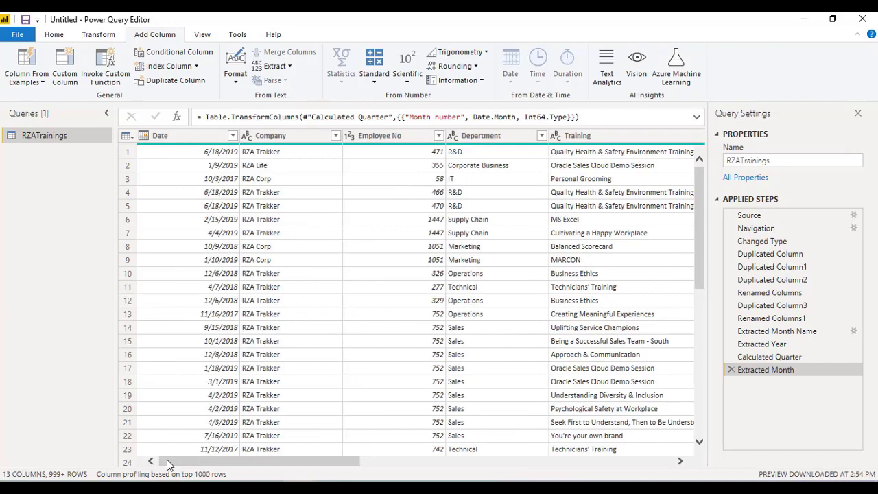
{"action": "left_click", "coordinate": [55, 36]}
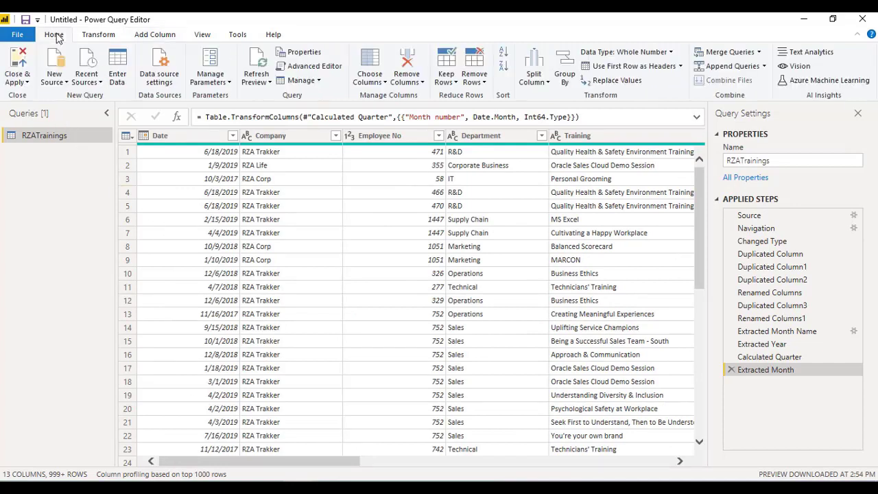
{"action": "left_click", "coordinate": [19, 84]}
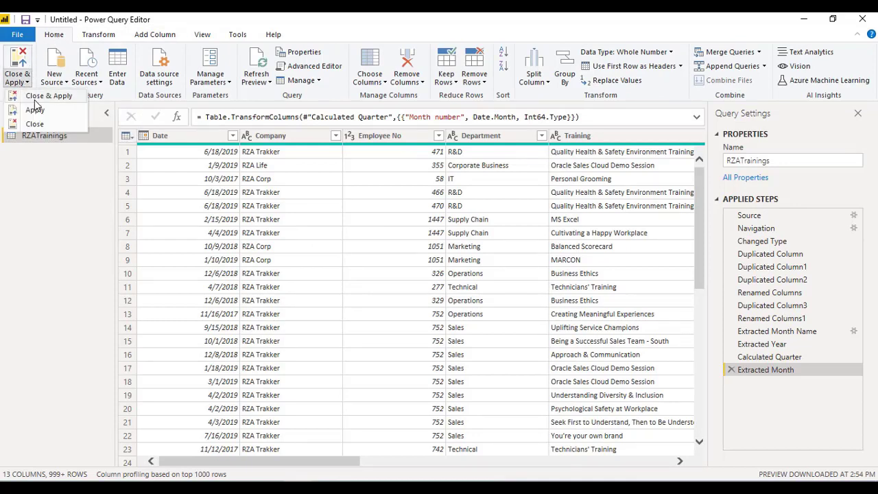
{"action": "left_click", "coordinate": [33, 100]}
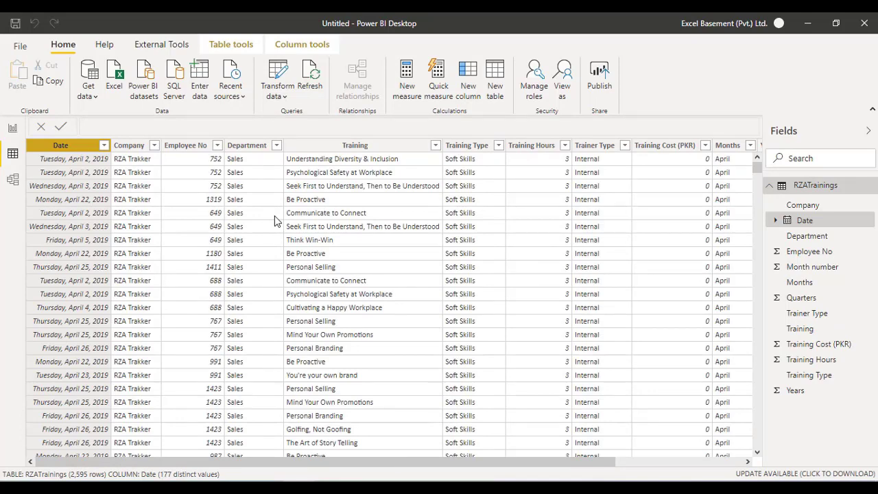
{"action": "left_click", "coordinate": [658, 461]}
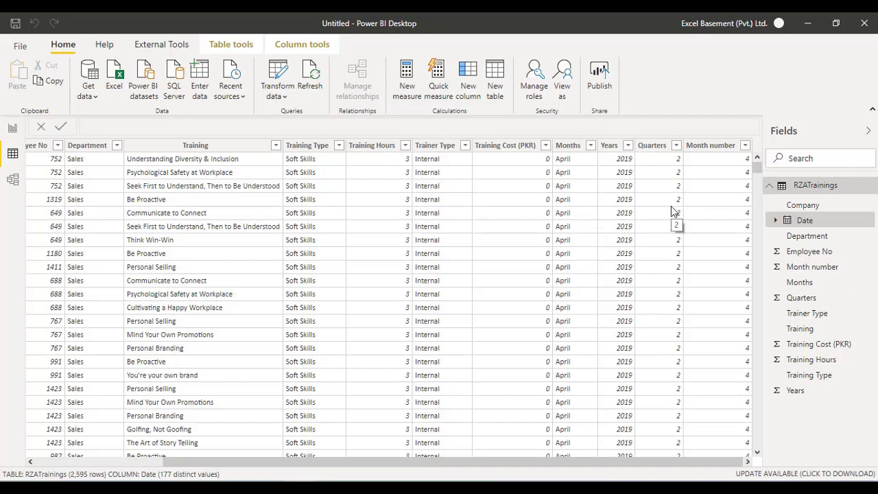
{"action": "left_click", "coordinate": [106, 467]}
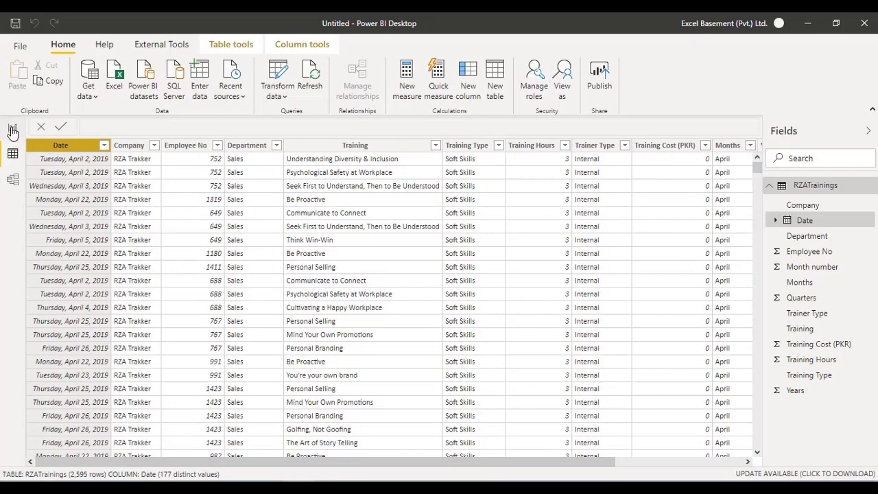
Add a slicer for the Months field to the yellow area of the report page
{"action": "left_click", "coordinate": [12, 128]}
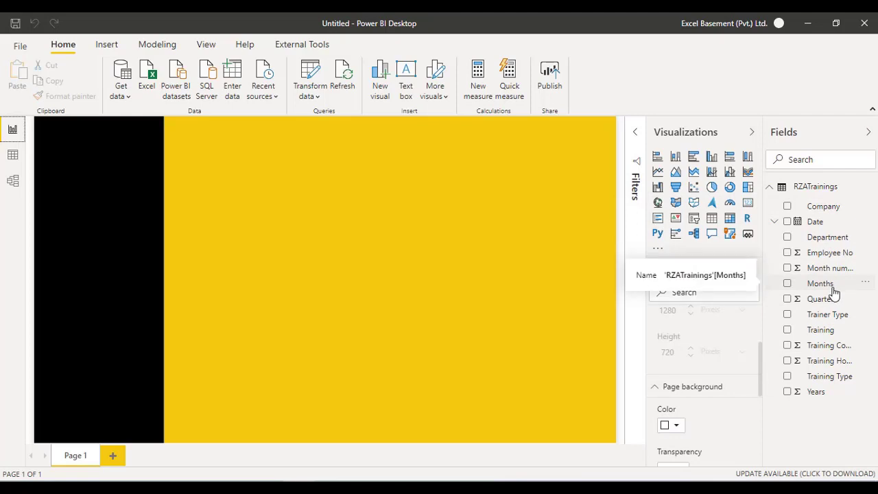
{"action": "left_click_drag", "start_coordinate": [833, 287], "coordinate": [308, 235]}
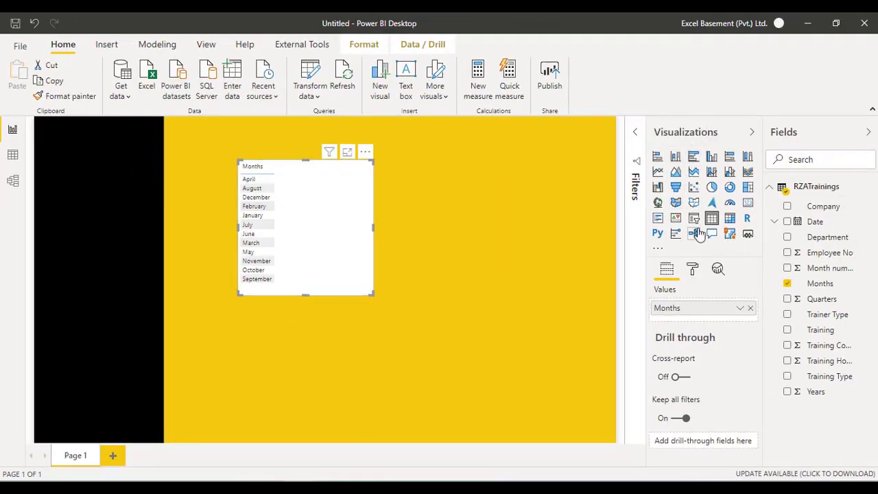
{"action": "left_click", "coordinate": [695, 227]}
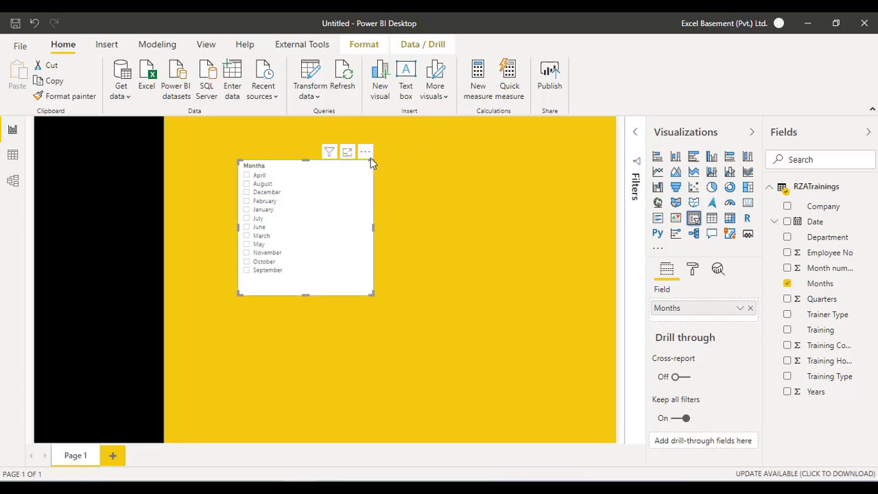
Change the Months slicer to the Dropdown type and check its list of months
{"action": "mouse_move", "coordinate": [366, 171]}
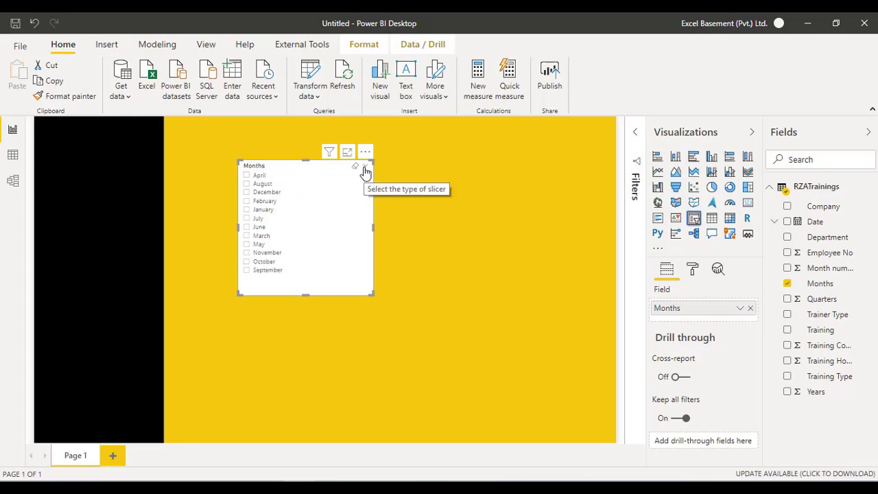
{"action": "left_click", "coordinate": [365, 169]}
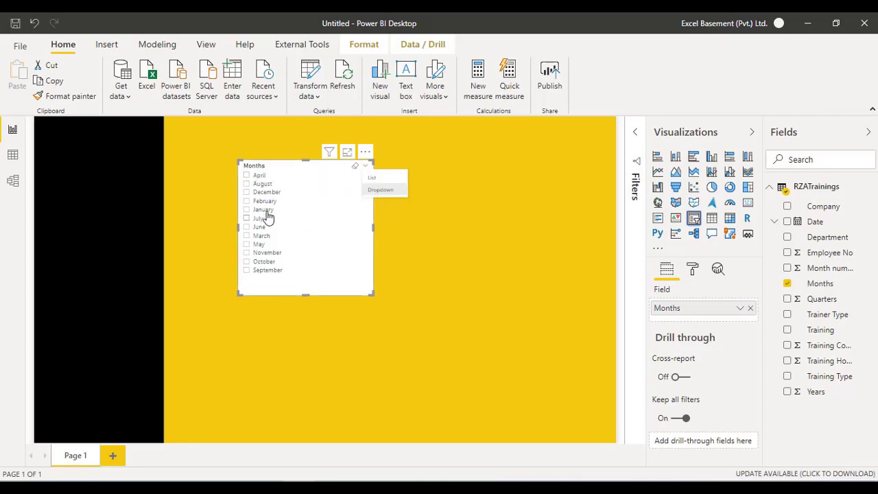
{"action": "left_click", "coordinate": [379, 194]}
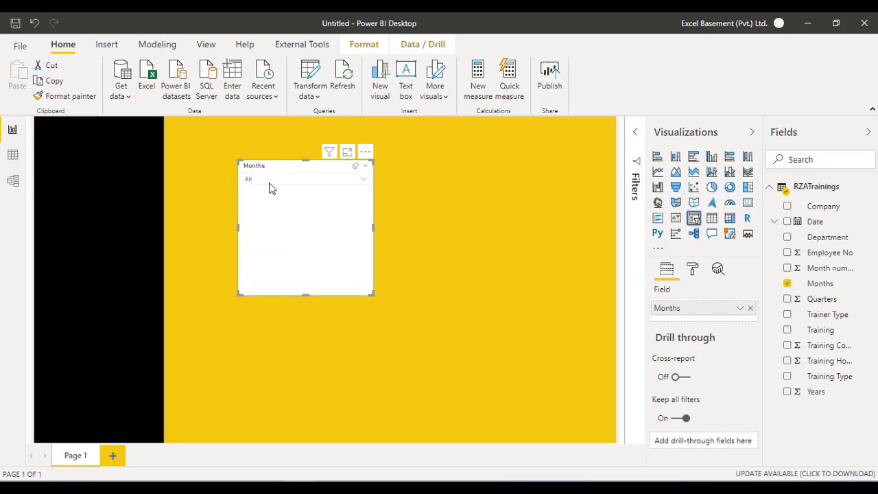
{"action": "left_click", "coordinate": [362, 180]}
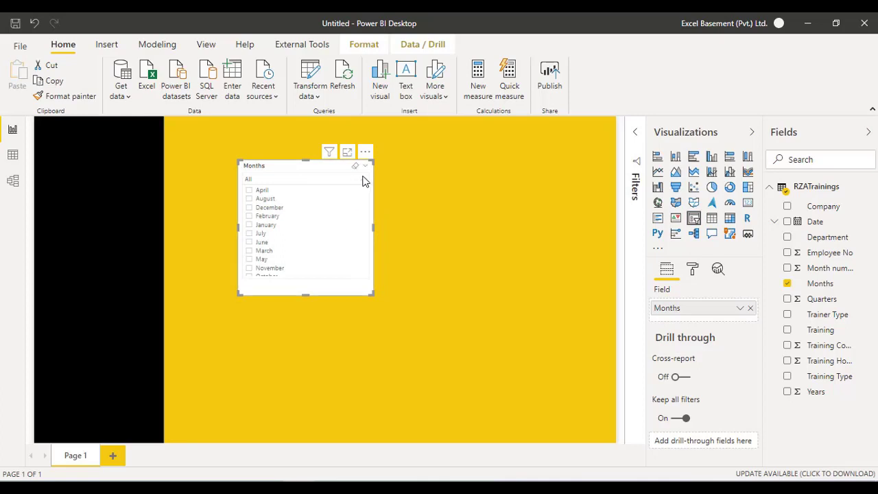
{"action": "left_click", "coordinate": [363, 180]}
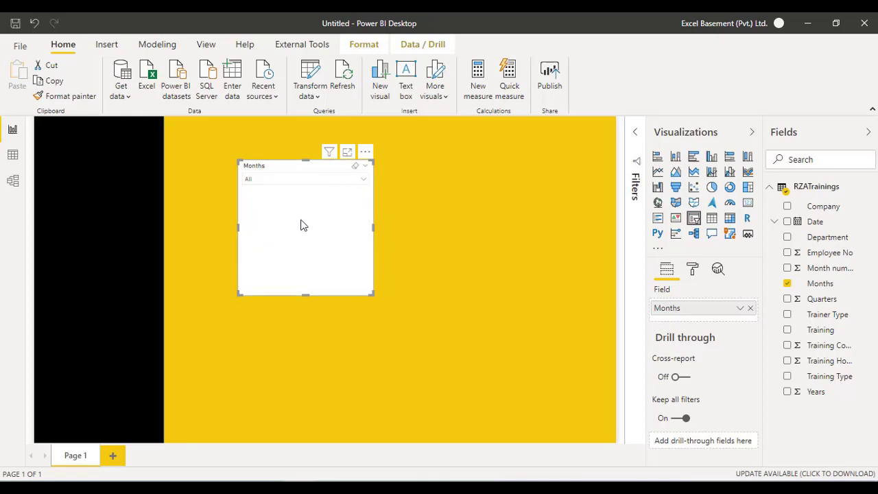
Shrink the Months slicer to a compact box around its dropdown and look through its formatting options
{"action": "left_click_drag", "start_coordinate": [304, 291], "coordinate": [320, 214]}
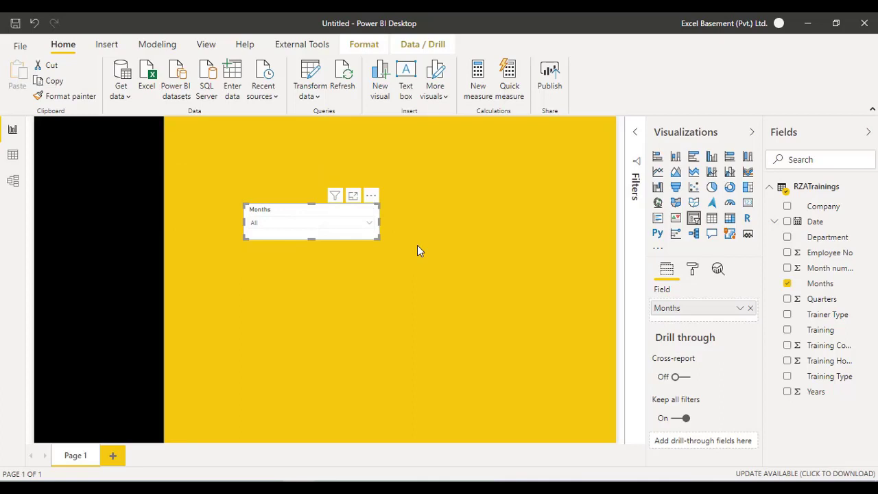
{"action": "left_click", "coordinate": [693, 270]}
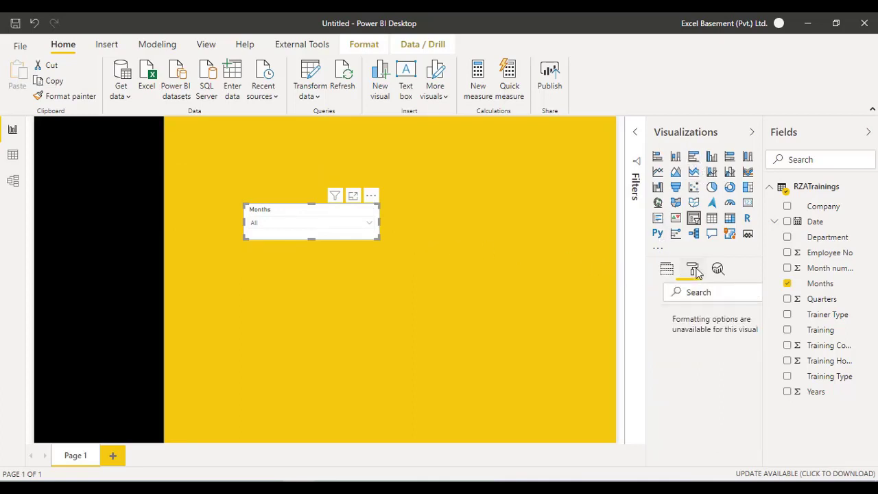
{"action": "left_click_drag", "start_coordinate": [762, 337], "coordinate": [761, 388]}
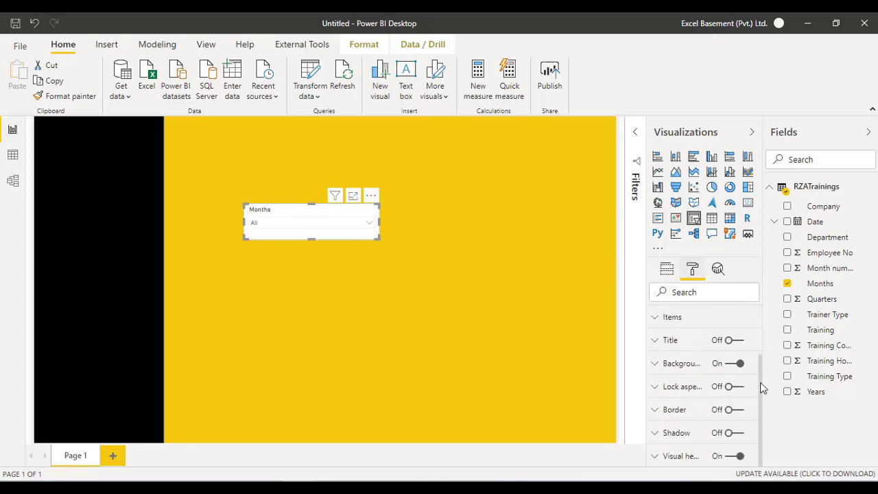
{"action": "left_click_drag", "start_coordinate": [764, 388], "coordinate": [763, 329]}
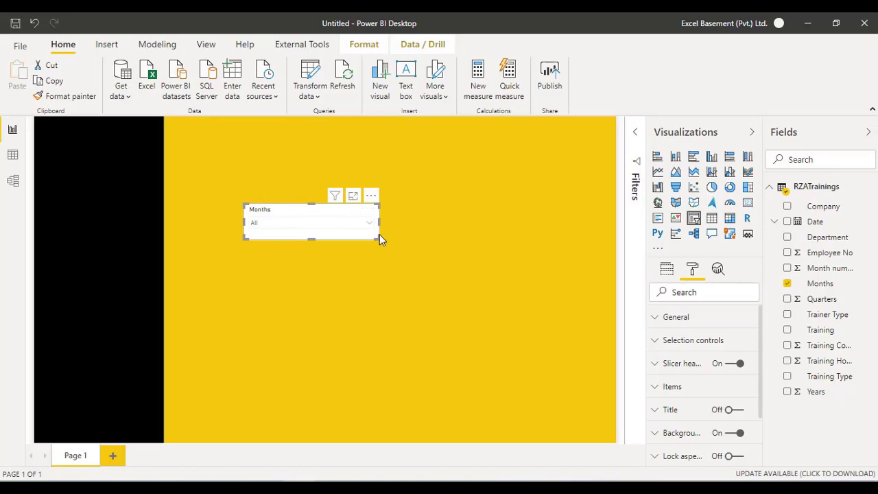
{"action": "left_click_drag", "start_coordinate": [377, 236], "coordinate": [346, 235]}
{"action": "left_click", "coordinate": [287, 219]}
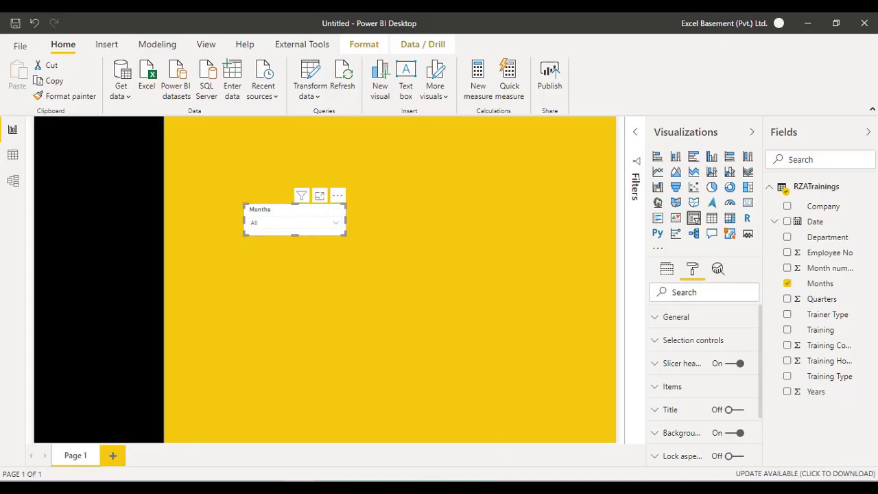
Switch to Photos to examine where the slicers sit in the dashboard layout sketches, and return to Power BI Desktop
{"action": "left_click", "coordinate": [524, 486]}
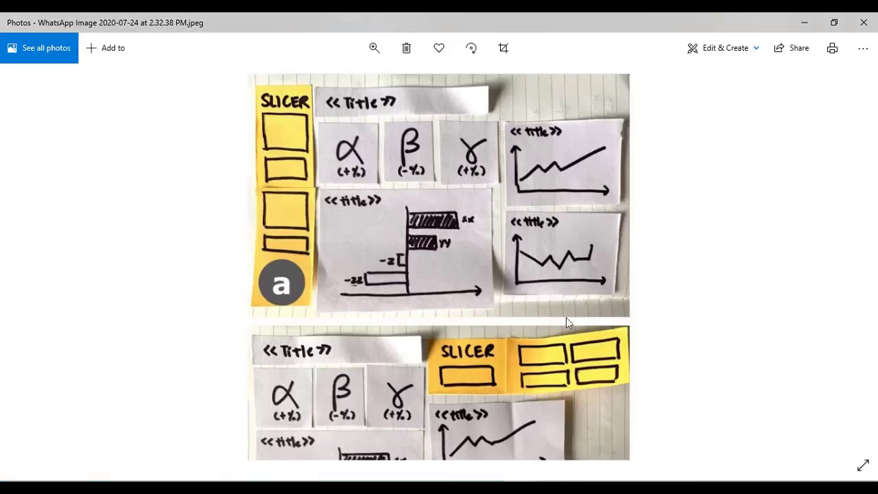
{"action": "mouse_move", "coordinate": [500, 392]}
{"action": "left_mouse_down"}
{"action": "mouse_move", "coordinate": [510, 179]}
{"action": "mouse_move", "coordinate": [448, 78]}
{"action": "mouse_move", "coordinate": [448, 63]}
{"action": "left_mouse_up"}
{"action": "mouse_move", "coordinate": [470, 297]}
{"action": "left_mouse_down"}
{"action": "mouse_move", "coordinate": [489, 247]}
{"action": "mouse_move", "coordinate": [511, 395]}
{"action": "left_mouse_up"}
{"action": "left_click_drag", "start_coordinate": [491, 259], "coordinate": [490, 420]}
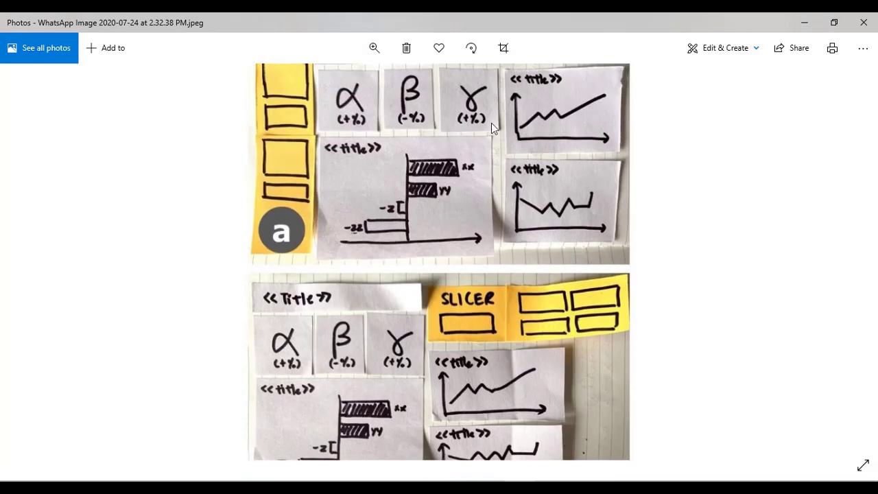
{"action": "left_click_drag", "start_coordinate": [491, 123], "coordinate": [493, 221]}
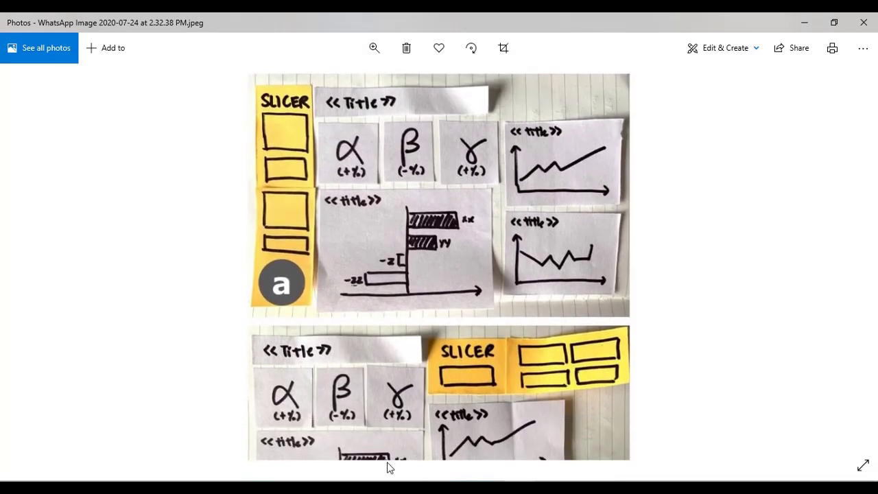
{"action": "left_click", "coordinate": [304, 489]}
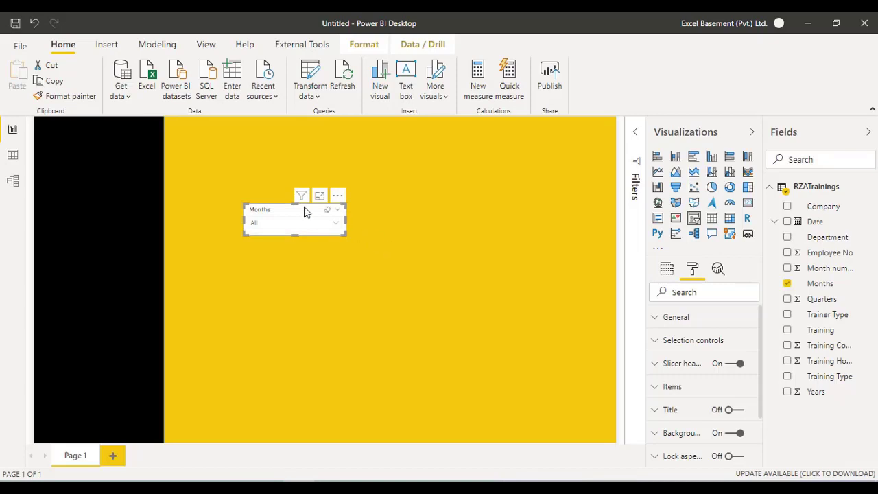
Move the Months slicer onto the upper part of the black sidebar
{"action": "left_click_drag", "start_coordinate": [304, 207], "coordinate": [109, 200]}
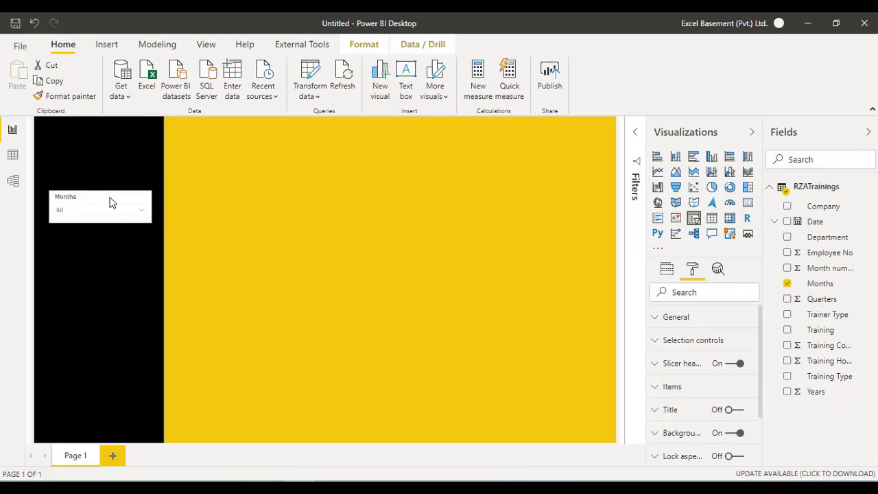
{"action": "left_click", "coordinate": [323, 204]}
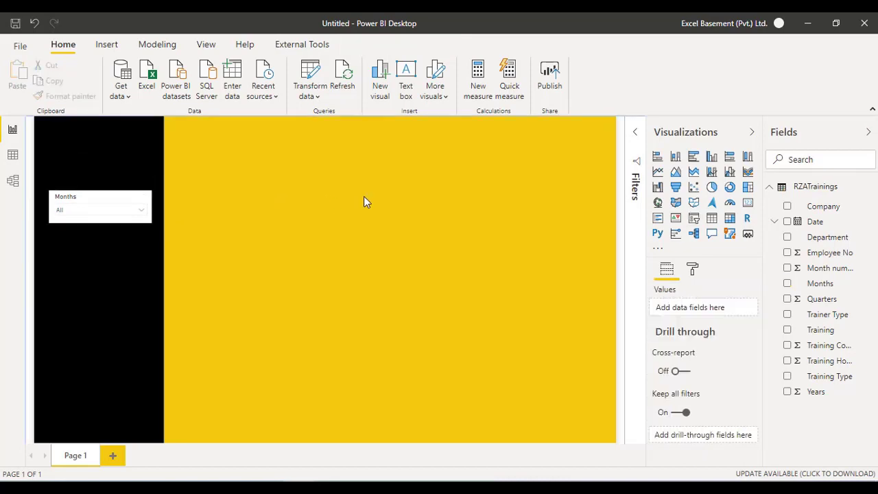
{"action": "left_click", "coordinate": [142, 210]}
{"action": "left_click", "coordinate": [95, 197]}
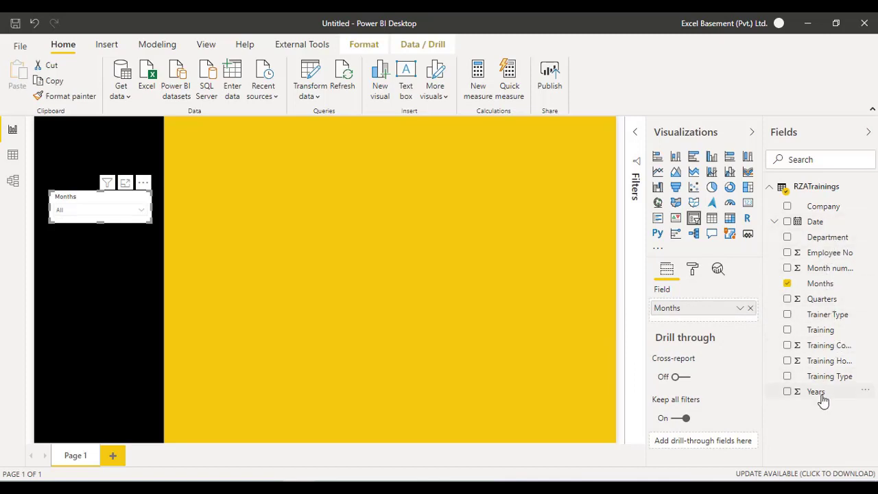
Add a slicer for the Years field to the yellow area and try out its range handles
{"action": "left_click_drag", "start_coordinate": [818, 392], "coordinate": [449, 268]}
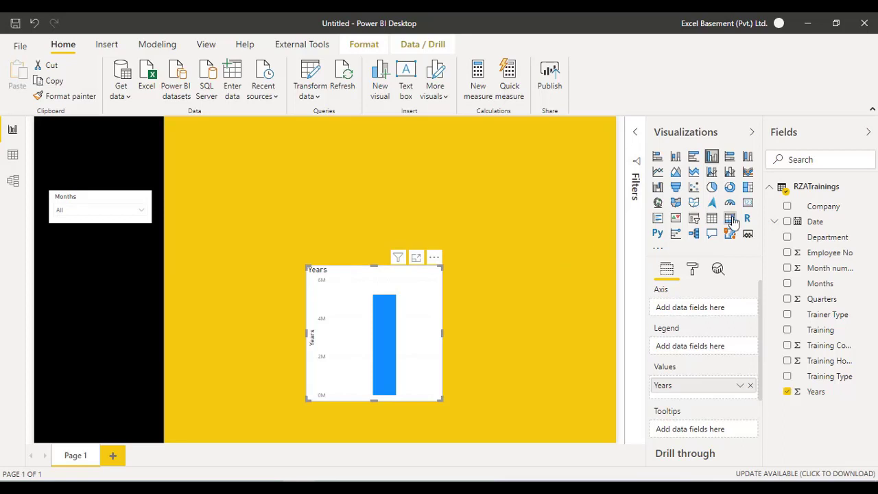
{"action": "left_click", "coordinate": [695, 224]}
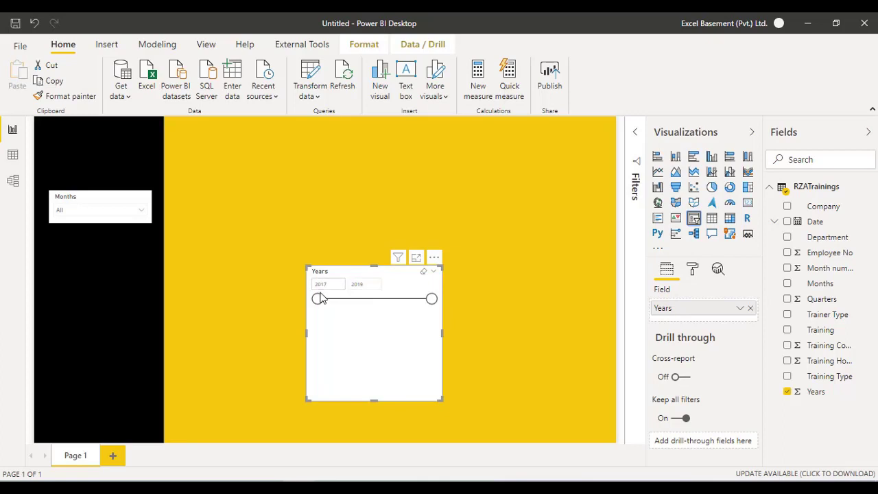
{"action": "left_click_drag", "start_coordinate": [317, 299], "coordinate": [339, 304]}
{"action": "mouse_move", "coordinate": [430, 300]}
{"action": "left_mouse_down"}
{"action": "mouse_move", "coordinate": [386, 310]}
{"action": "mouse_move", "coordinate": [430, 305]}
{"action": "left_mouse_up"}
{"action": "mouse_move", "coordinate": [318, 300]}
{"action": "left_mouse_down"}
{"action": "mouse_move", "coordinate": [355, 304]}
{"action": "mouse_move", "coordinate": [317, 302]}
{"action": "left_mouse_up"}
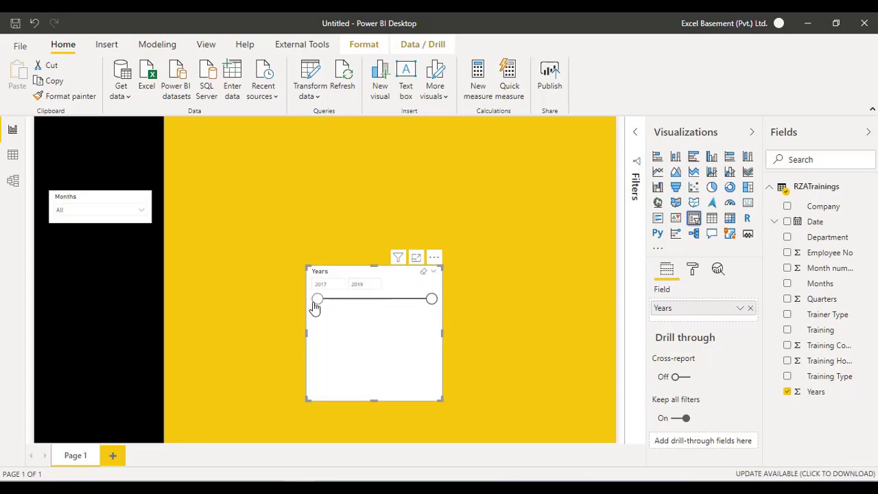
Look through the Years slicer's selection types and its general formatting options for a way to change its layout
{"action": "left_click", "coordinate": [433, 272]}
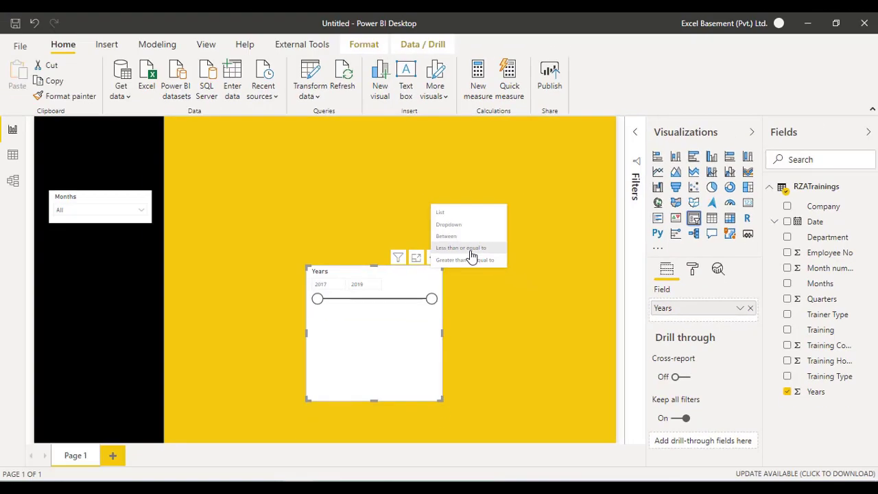
{"action": "left_click", "coordinate": [385, 325]}
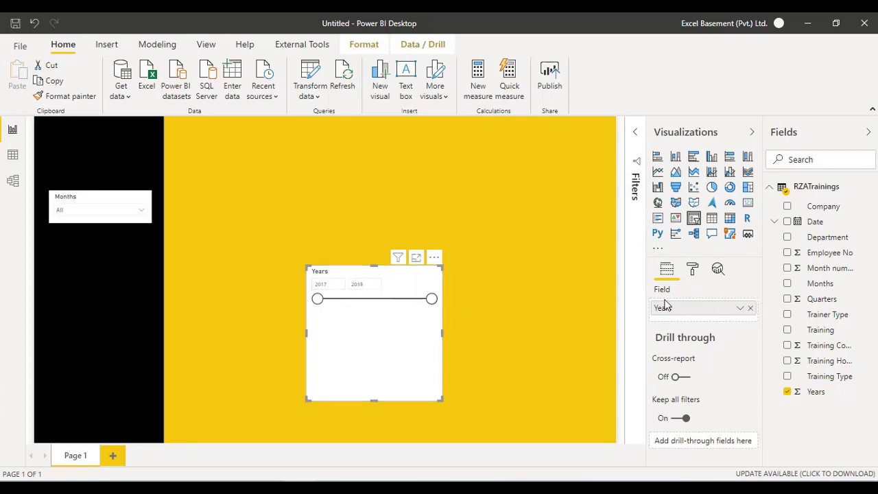
{"action": "left_click", "coordinate": [692, 271]}
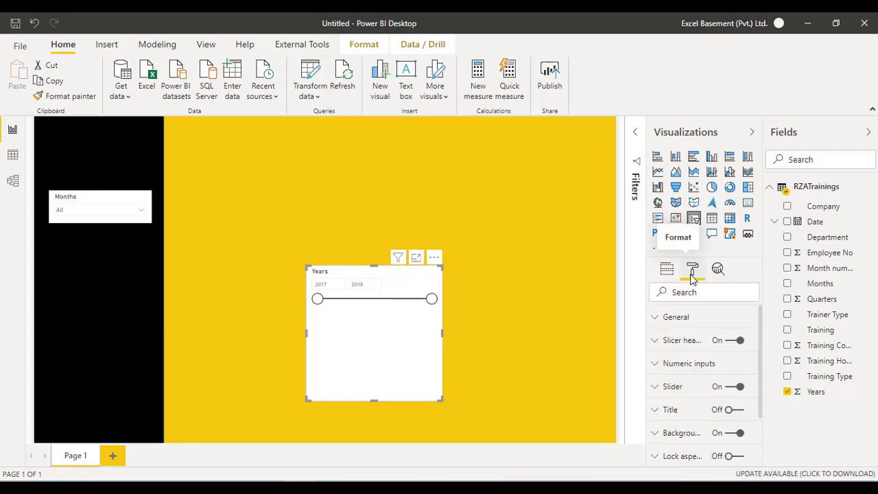
{"action": "left_click", "coordinate": [705, 321]}
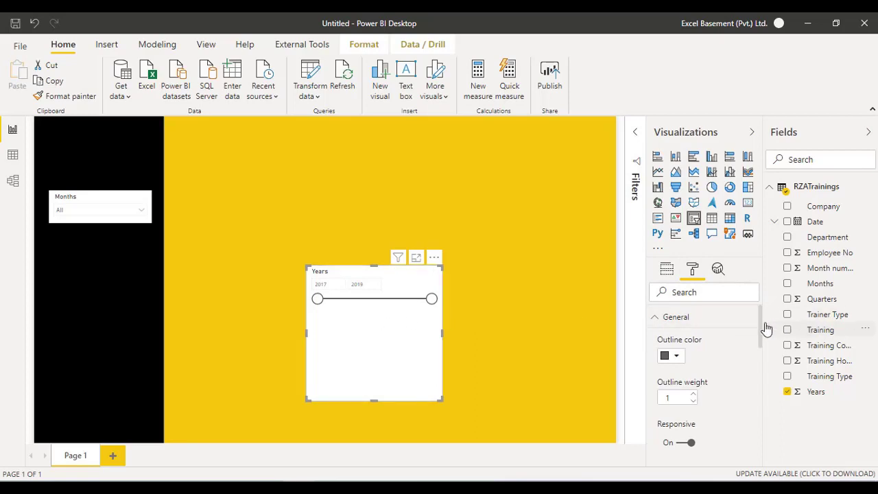
{"action": "mouse_move", "coordinate": [761, 321]}
{"action": "left_mouse_down"}
{"action": "mouse_move", "coordinate": [760, 381]}
{"action": "mouse_move", "coordinate": [764, 311]}
{"action": "left_mouse_up"}
Change the data type of the Years column in the RZATrainings data table to Text
{"action": "left_click", "coordinate": [12, 156]}
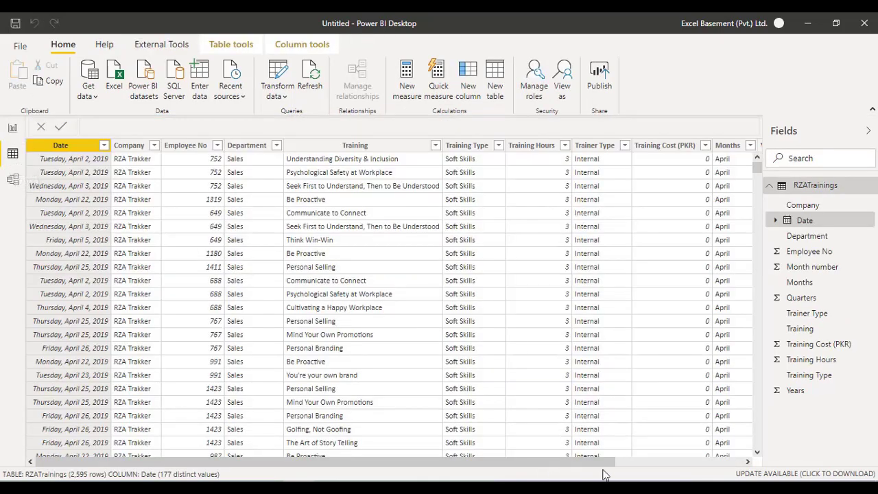
{"action": "left_click", "coordinate": [671, 462]}
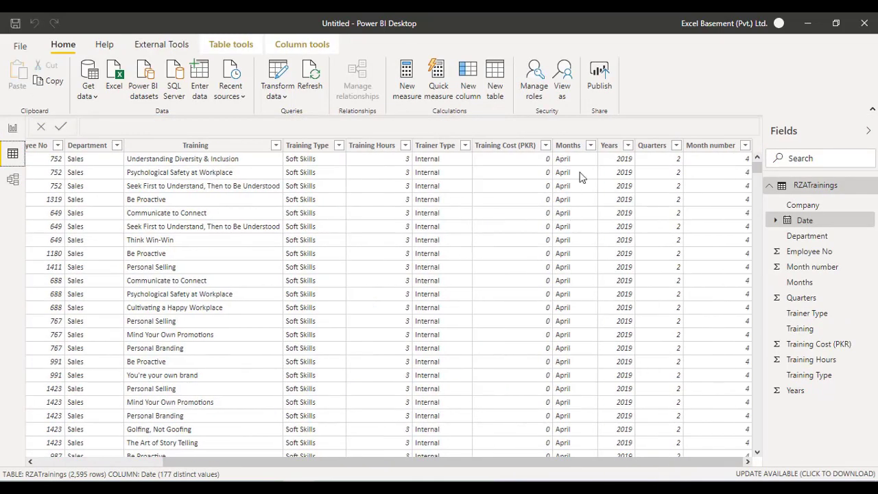
{"action": "left_click", "coordinate": [610, 145]}
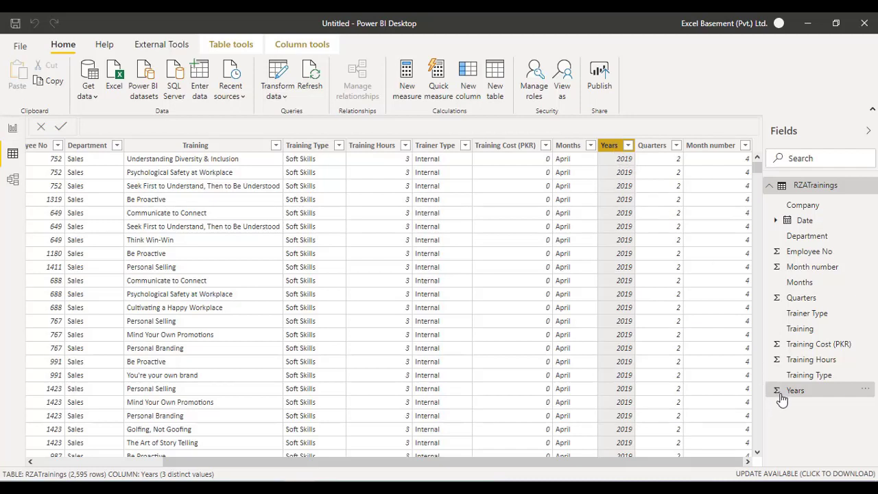
{"action": "left_click", "coordinate": [610, 149]}
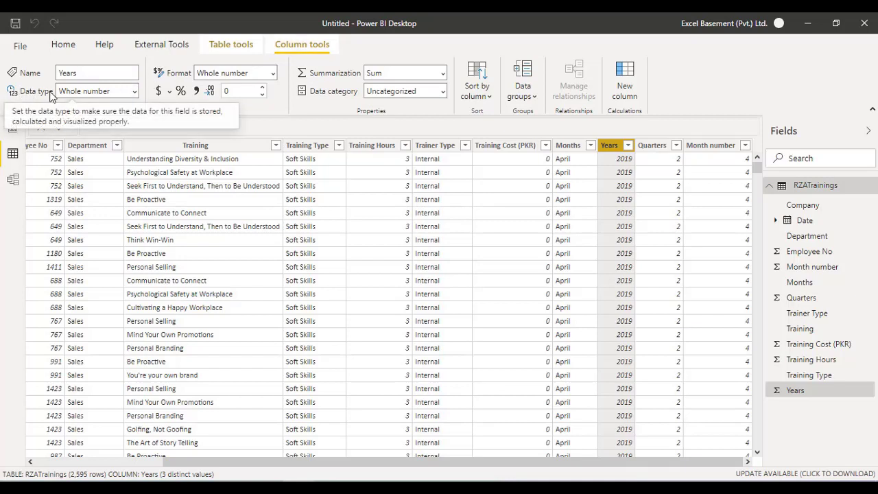
{"action": "left_click", "coordinate": [135, 93]}
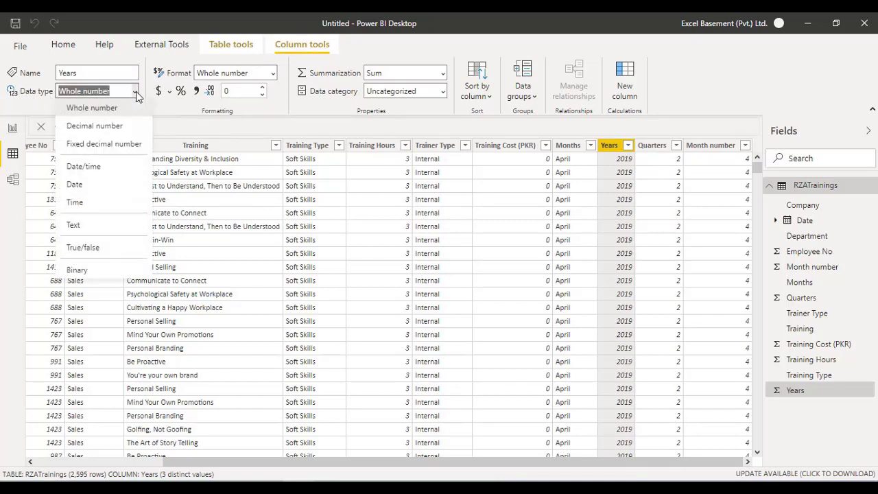
{"action": "left_click", "coordinate": [88, 228]}
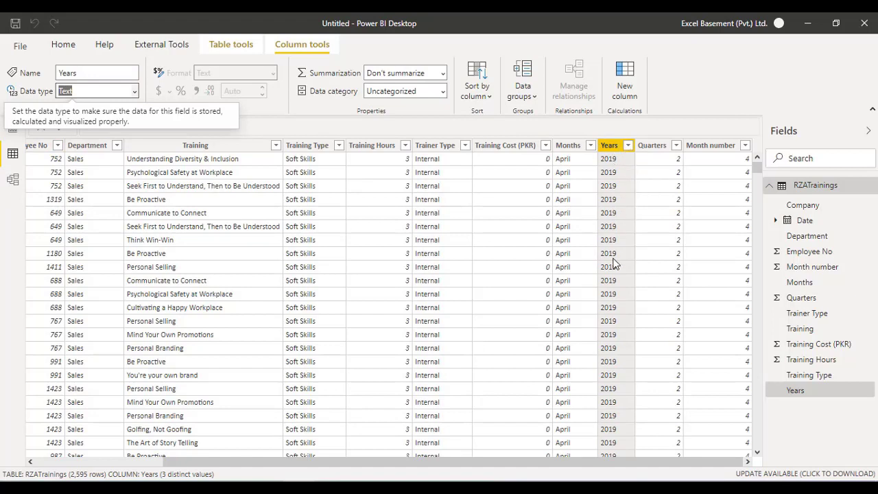
Back on the report page, set the Years slicer's orientation to Horizontal and shrink it to a compact single-row strip of year tiles
{"action": "left_click", "coordinate": [11, 137]}
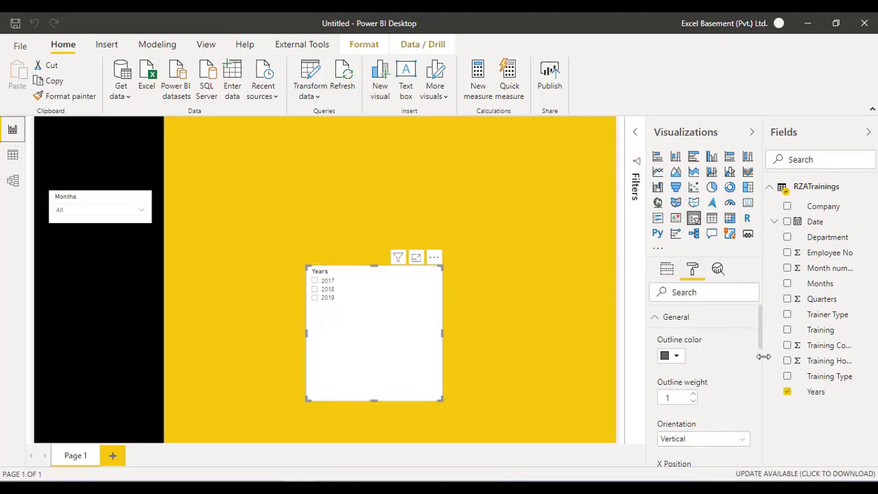
{"action": "left_click_drag", "start_coordinate": [763, 328], "coordinate": [763, 352]}
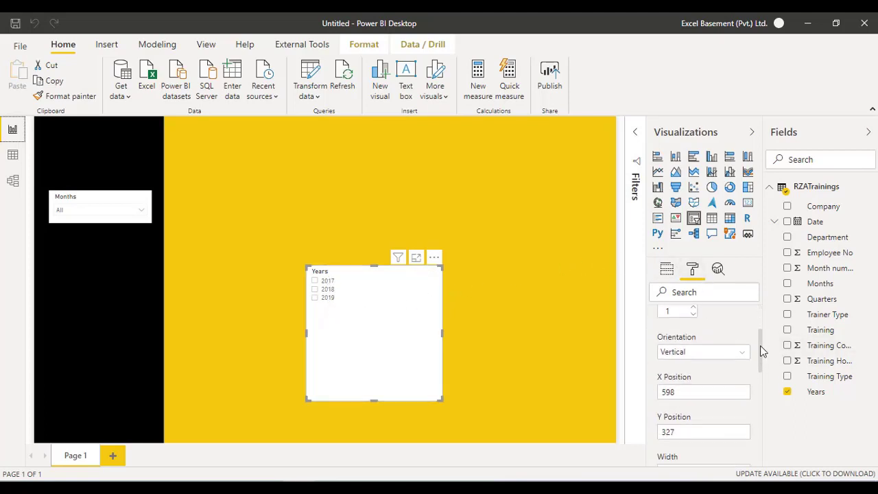
{"action": "left_click", "coordinate": [676, 355]}
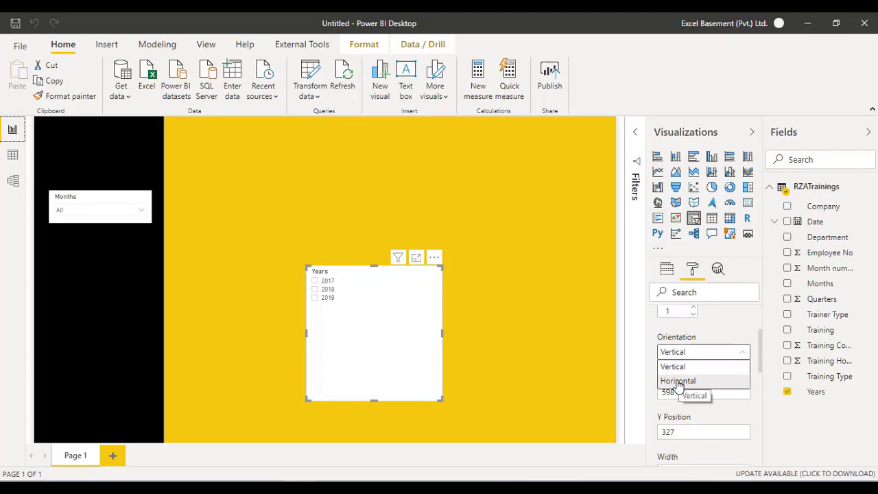
{"action": "left_click", "coordinate": [677, 382]}
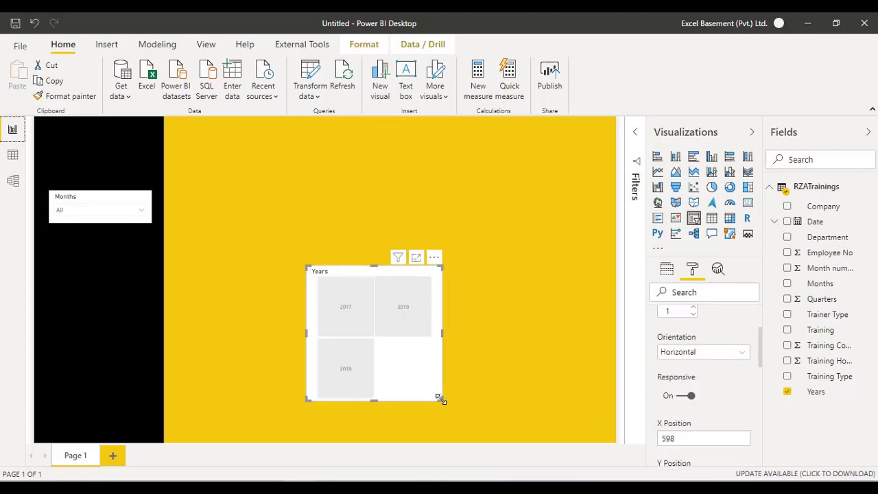
{"action": "left_click_drag", "start_coordinate": [440, 399], "coordinate": [424, 304]}
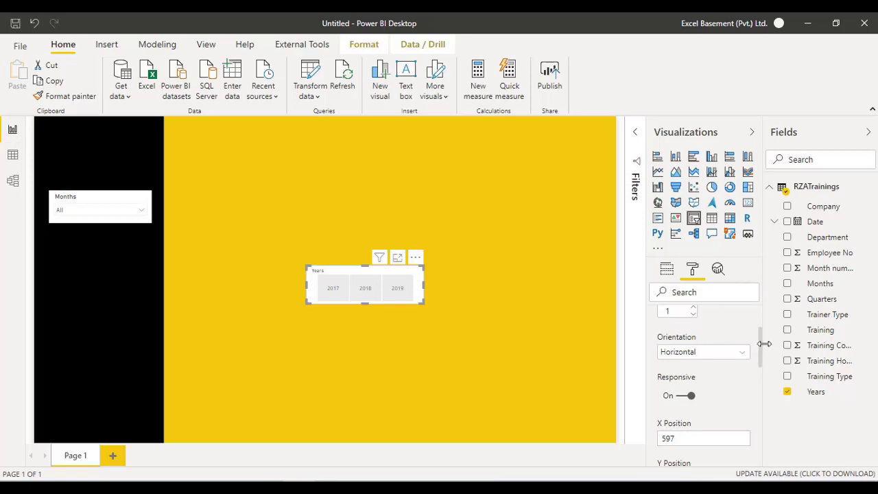
Switch the Years slicer's background off and back on, and open its background color choices
{"action": "scroll", "coordinate": [764, 329], "scroll_direction": "up", "scroll_amount": 5}
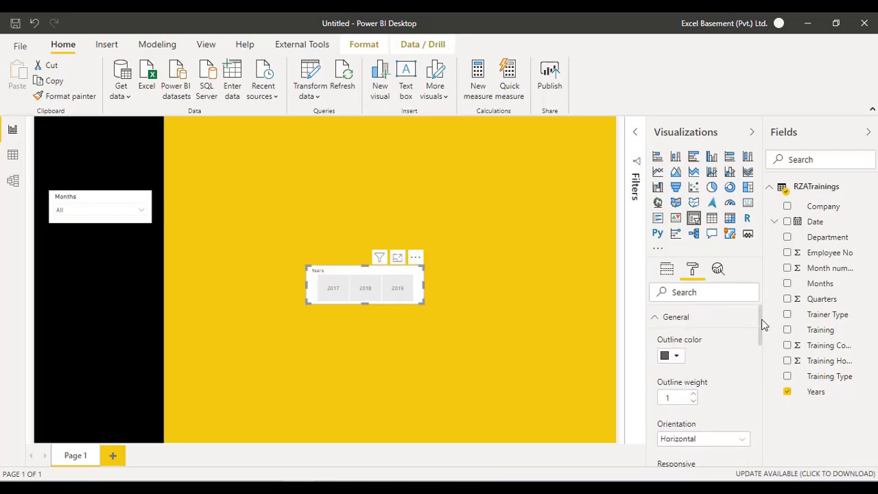
{"action": "left_click", "coordinate": [700, 321]}
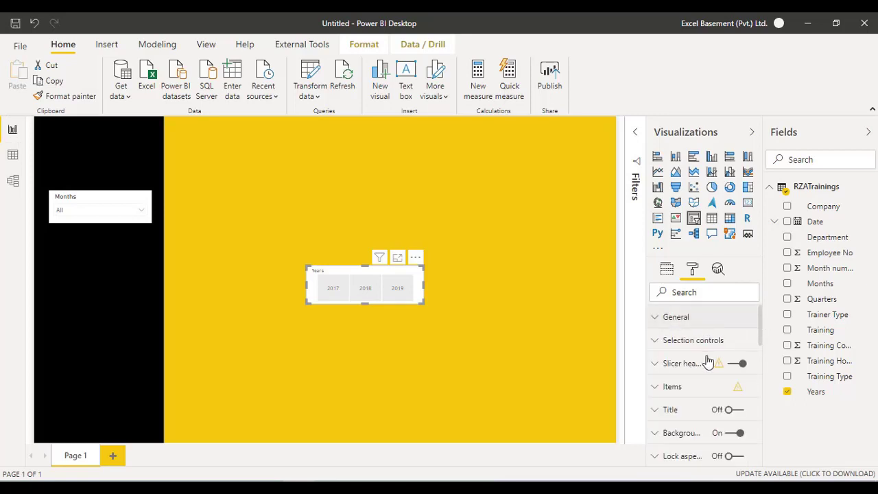
{"action": "left_click", "coordinate": [734, 434]}
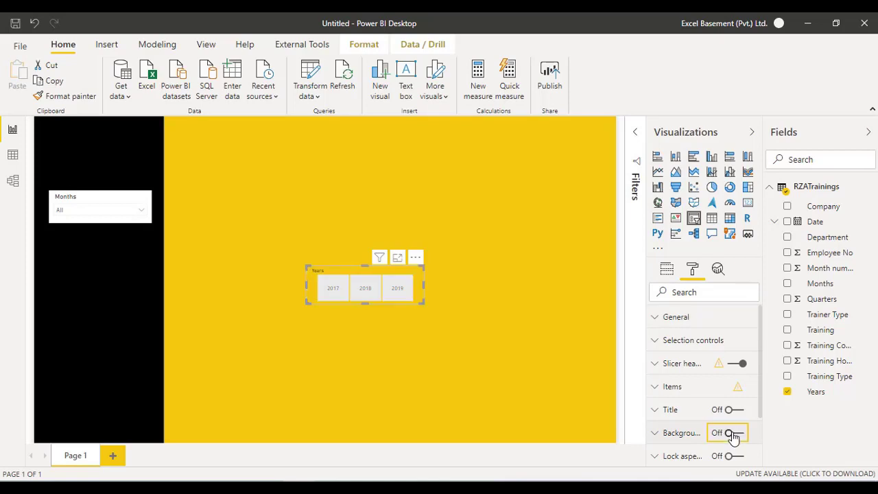
{"action": "left_click_drag", "start_coordinate": [761, 374], "coordinate": [761, 424]}
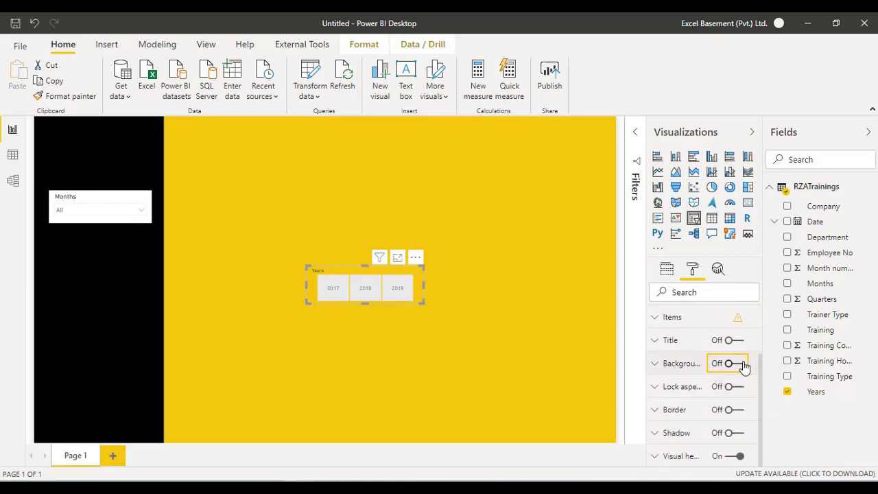
{"action": "left_click", "coordinate": [673, 364]}
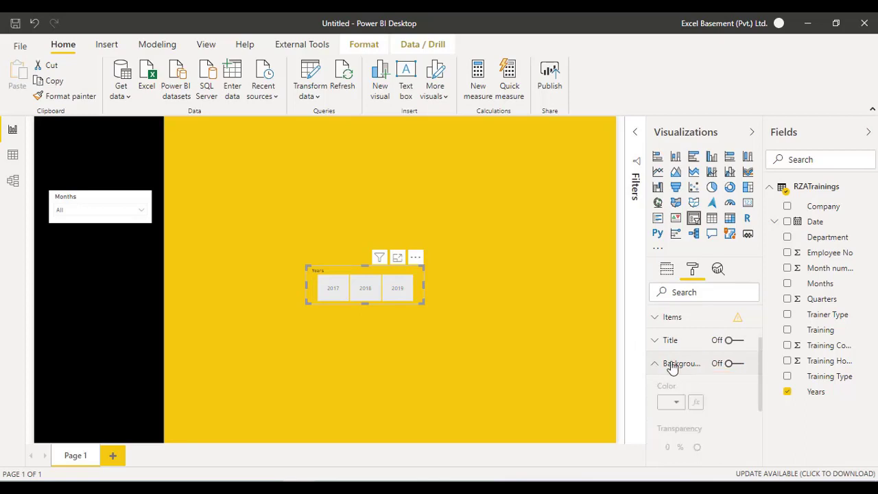
{"action": "left_click", "coordinate": [731, 365]}
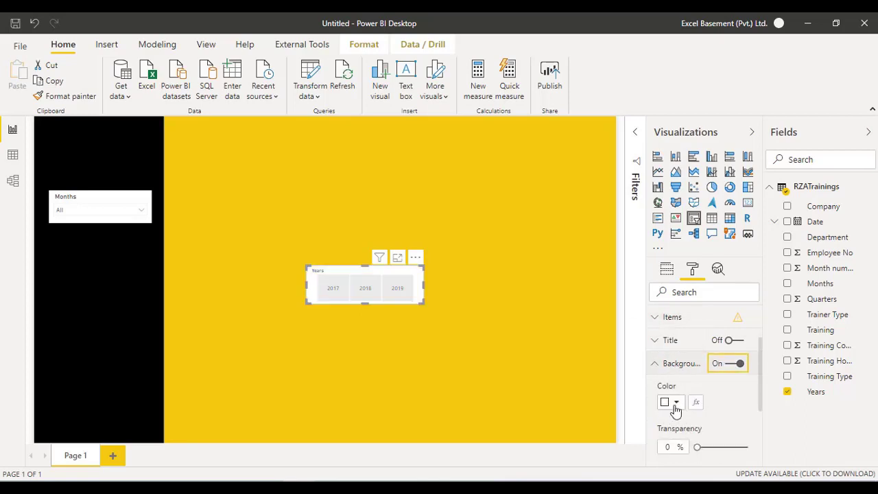
{"action": "left_click", "coordinate": [676, 404]}
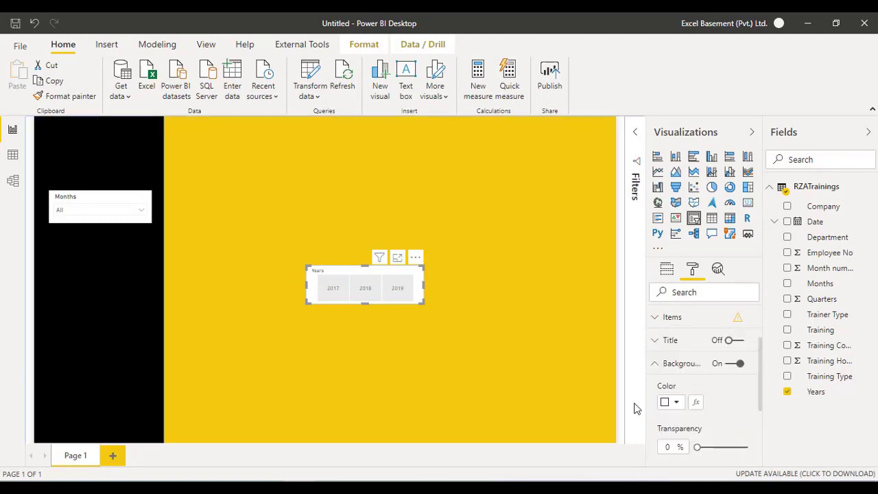
Turn off the Years slicer's background, format its items as black text on gold, and place it below the Months slicer
{"action": "left_click", "coordinate": [730, 365]}
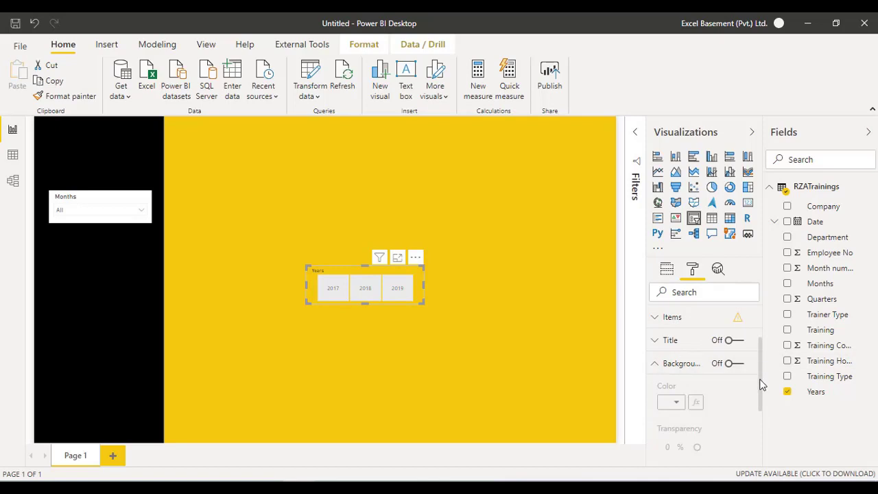
{"action": "left_click", "coordinate": [689, 319]}
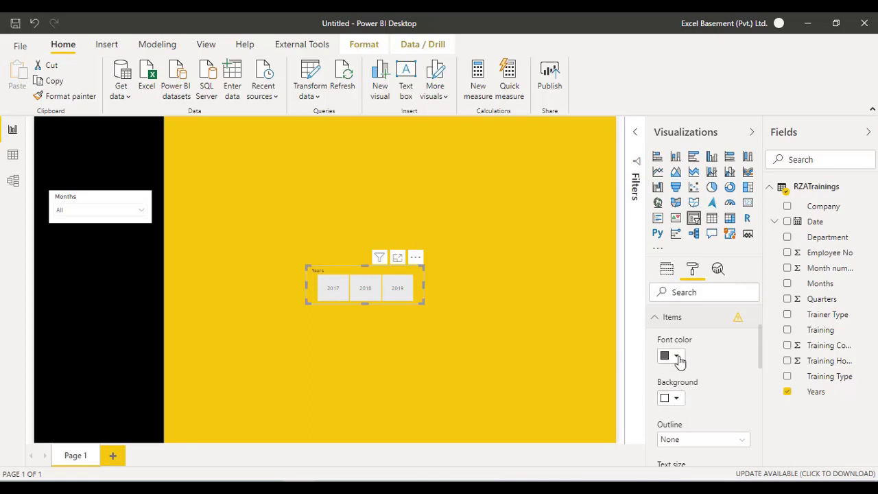
{"action": "left_click", "coordinate": [678, 359]}
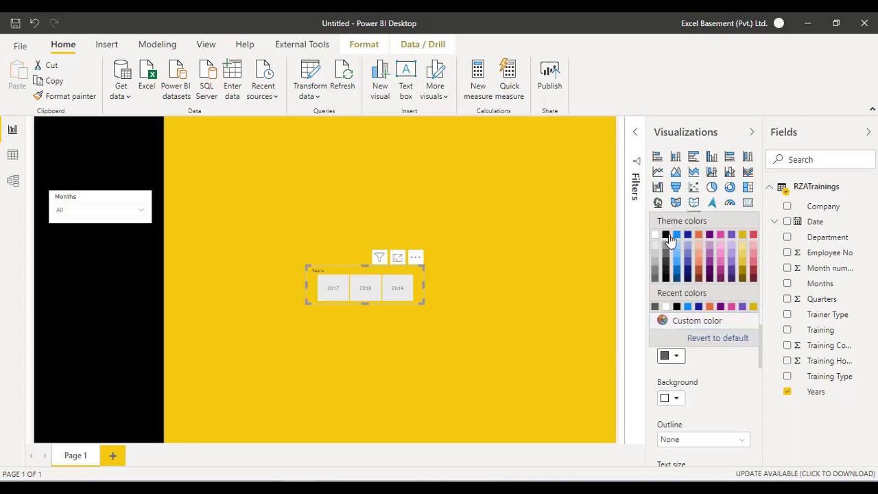
{"action": "left_click", "coordinate": [671, 237]}
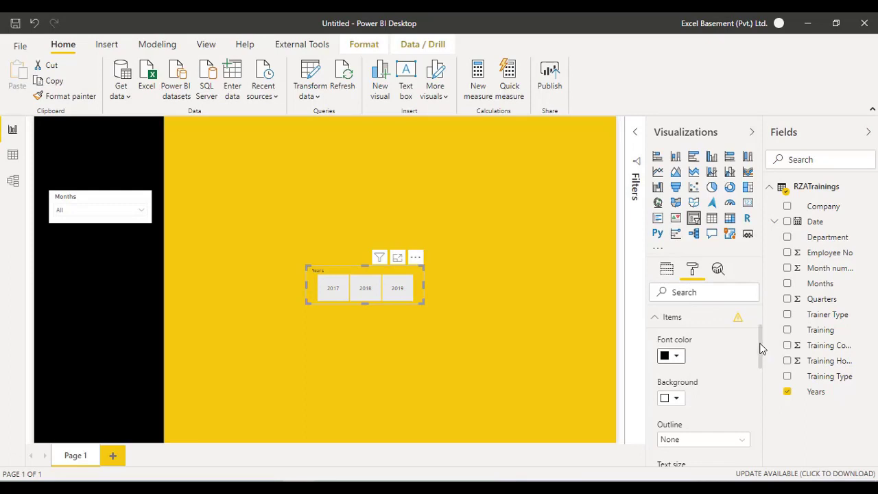
{"action": "left_click_drag", "start_coordinate": [760, 349], "coordinate": [760, 377]}
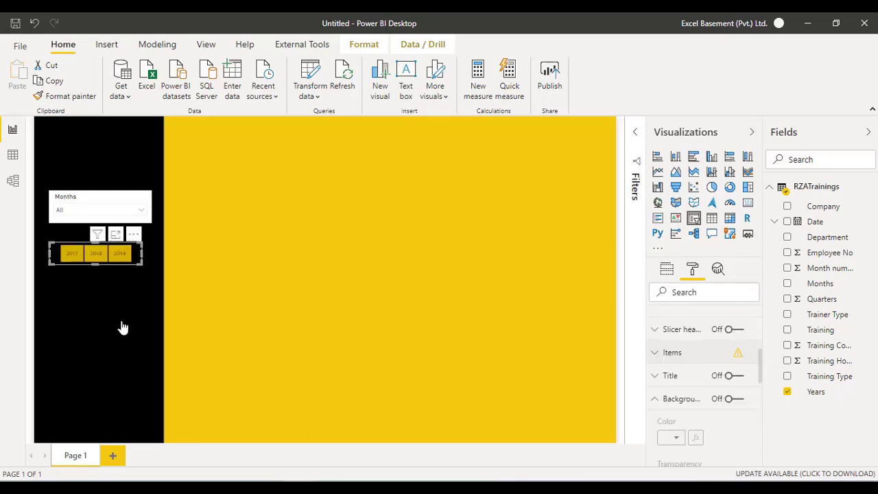
{"action": "left_click", "coordinate": [118, 329]}
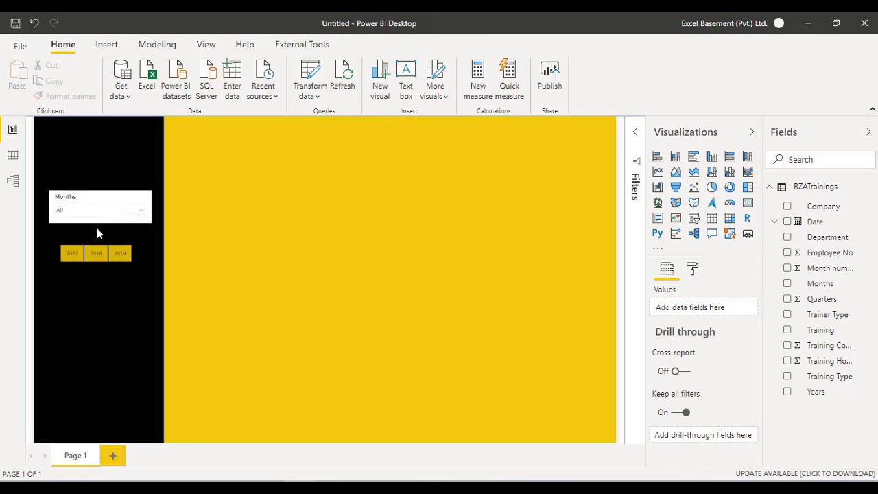
Turn off the background of the Months slicer
{"action": "left_click", "coordinate": [94, 203]}
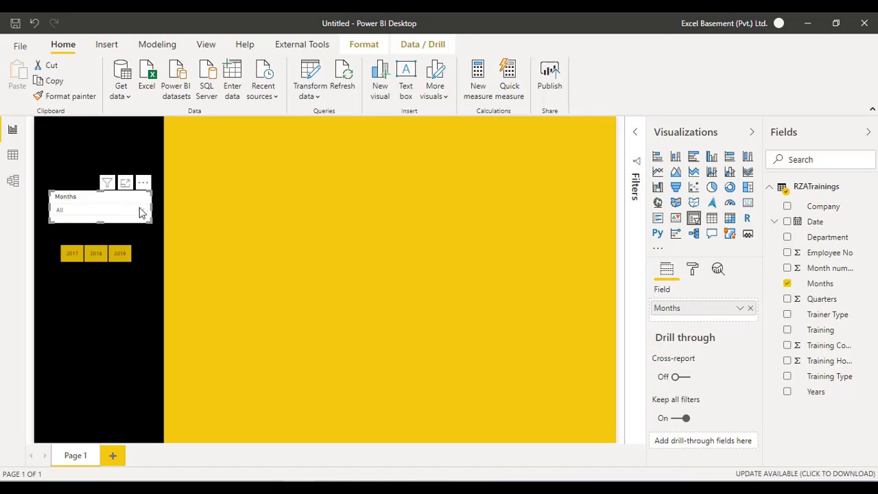
{"action": "left_click", "coordinate": [692, 270]}
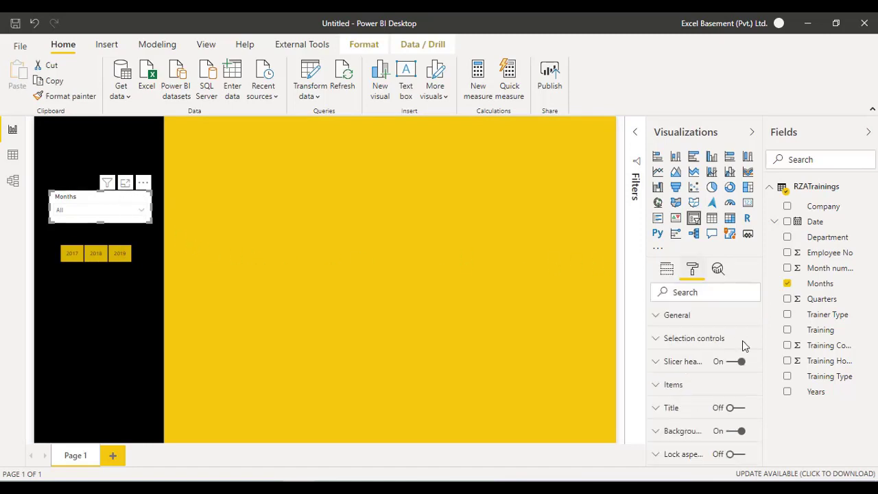
{"action": "left_click_drag", "start_coordinate": [761, 343], "coordinate": [761, 372]}
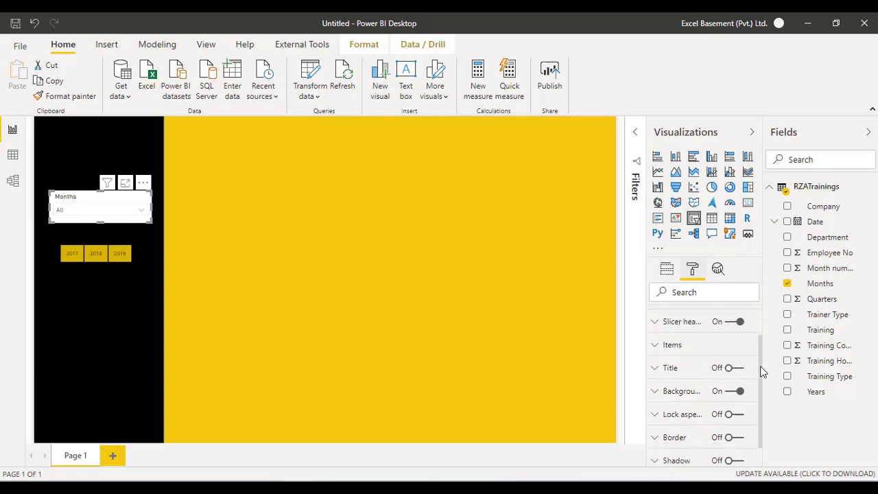
{"action": "left_click", "coordinate": [730, 391]}
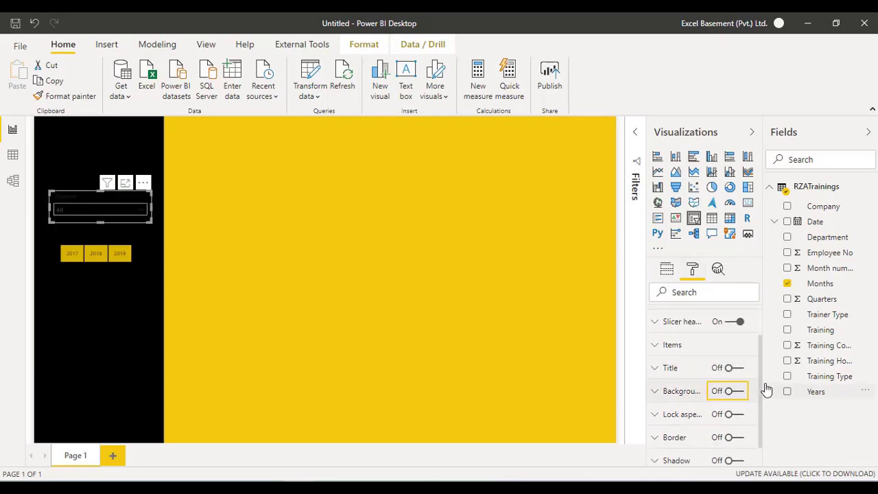
Set the Months slicer's item font color to white and its item text size to 13 pt
{"action": "left_click", "coordinate": [727, 347]}
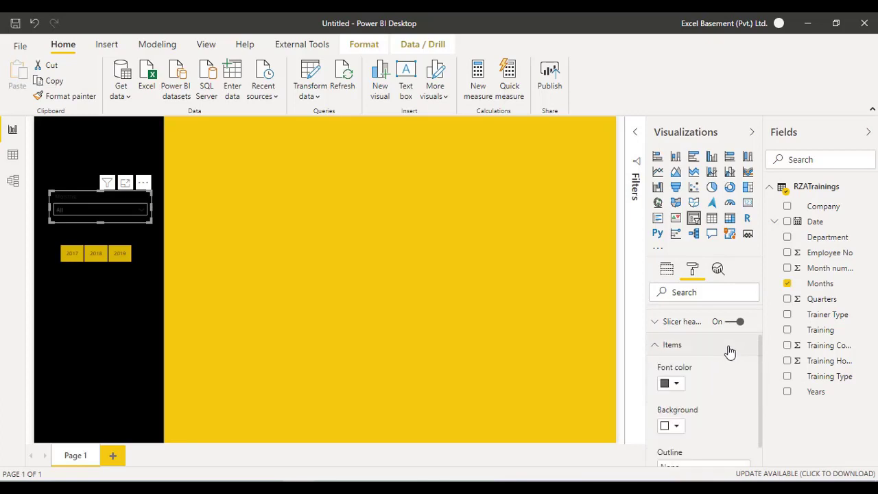
{"action": "left_click", "coordinate": [676, 385]}
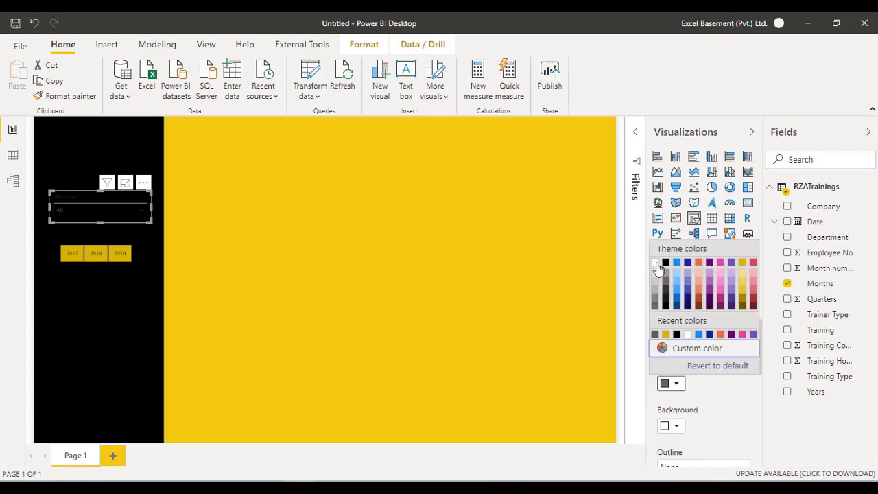
{"action": "left_click", "coordinate": [656, 263]}
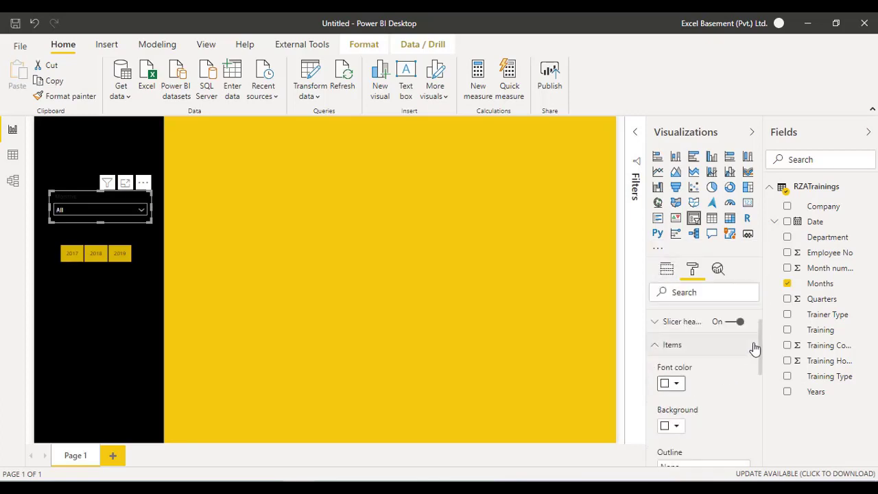
{"action": "left_click_drag", "start_coordinate": [761, 337], "coordinate": [761, 379]}
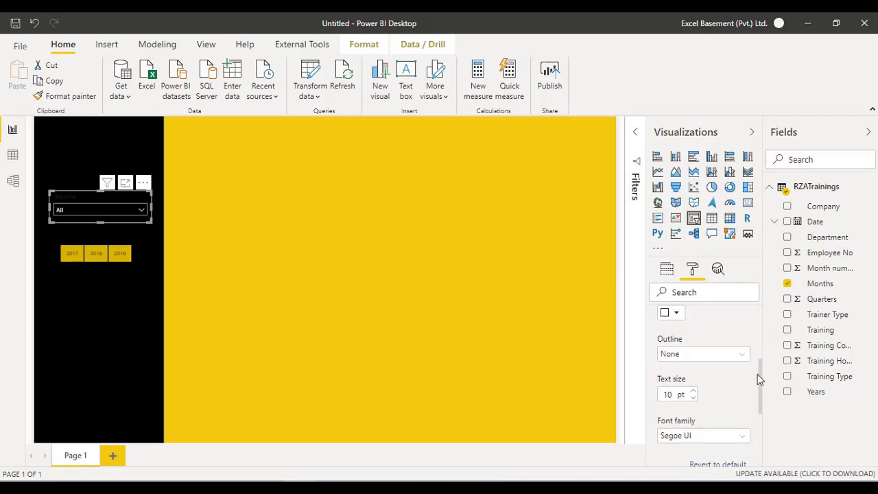
{"action": "left_click", "coordinate": [695, 391]}
{"action": "left_click", "coordinate": [694, 392]}
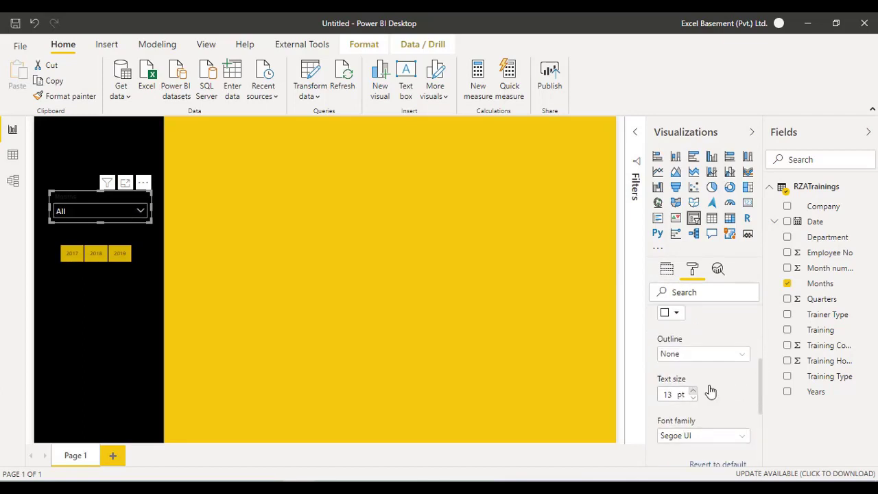
Make the Months slicer's header text white and increase its text size
{"action": "left_click_drag", "start_coordinate": [760, 372], "coordinate": [766, 327]}
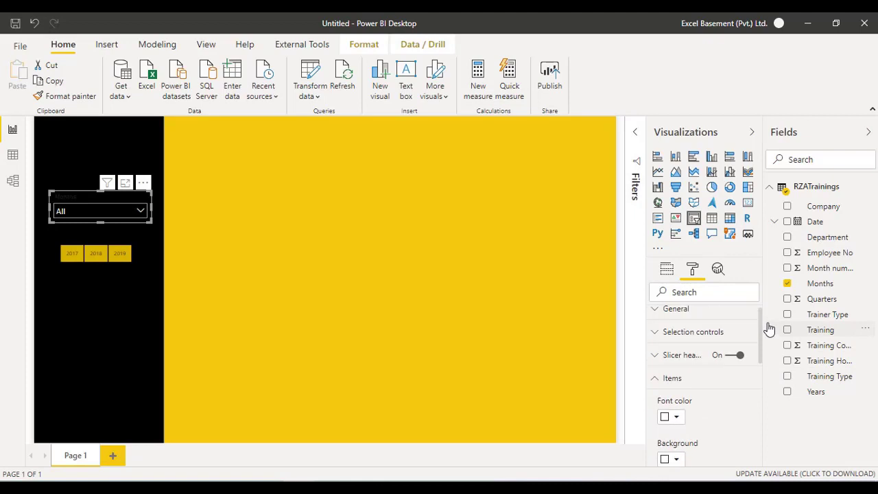
{"action": "left_click", "coordinate": [687, 377]}
{"action": "left_click", "coordinate": [689, 364]}
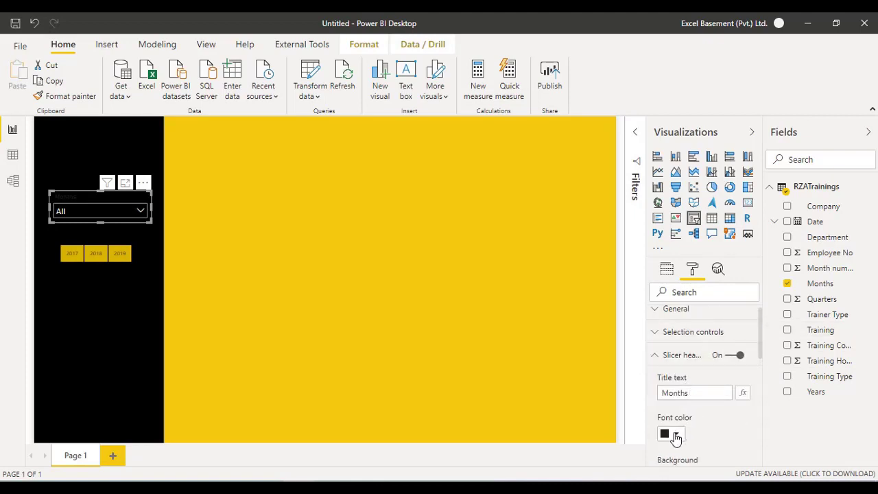
{"action": "left_click", "coordinate": [676, 435]}
{"action": "left_click", "coordinate": [656, 315]}
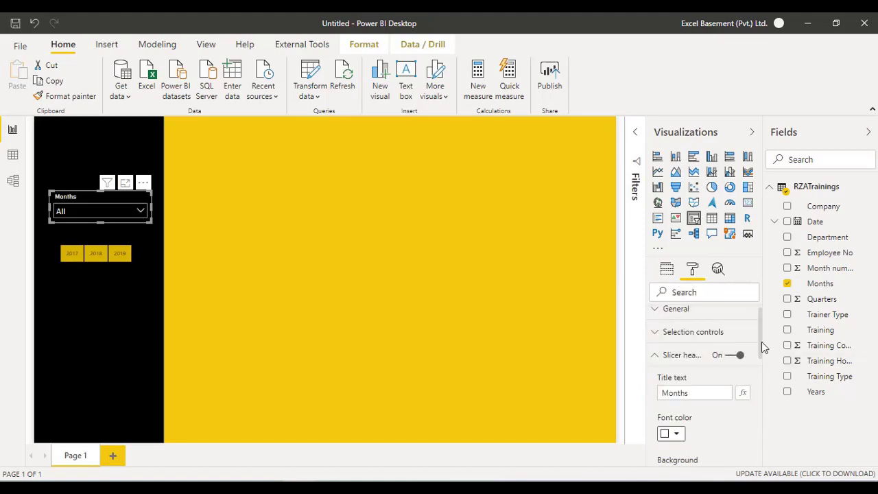
{"action": "left_click_drag", "start_coordinate": [764, 347], "coordinate": [738, 403]}
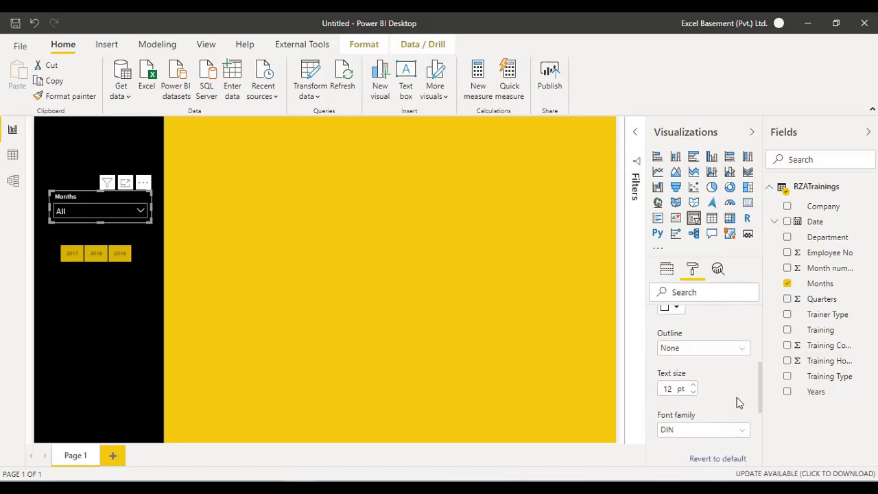
{"action": "left_click", "coordinate": [693, 385]}
{"action": "left_click", "coordinate": [693, 385]}
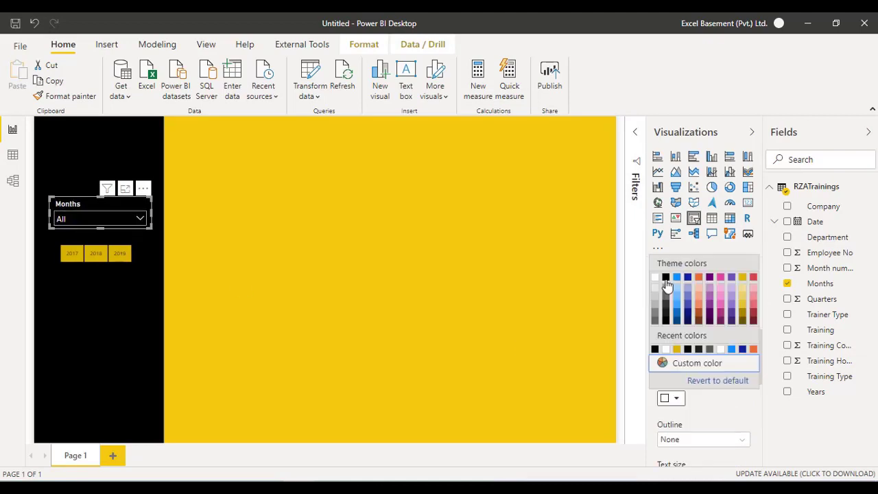
Set the Months slicer's item background to black and check the look of its expanded month list
{"action": "left_click", "coordinate": [669, 285]}
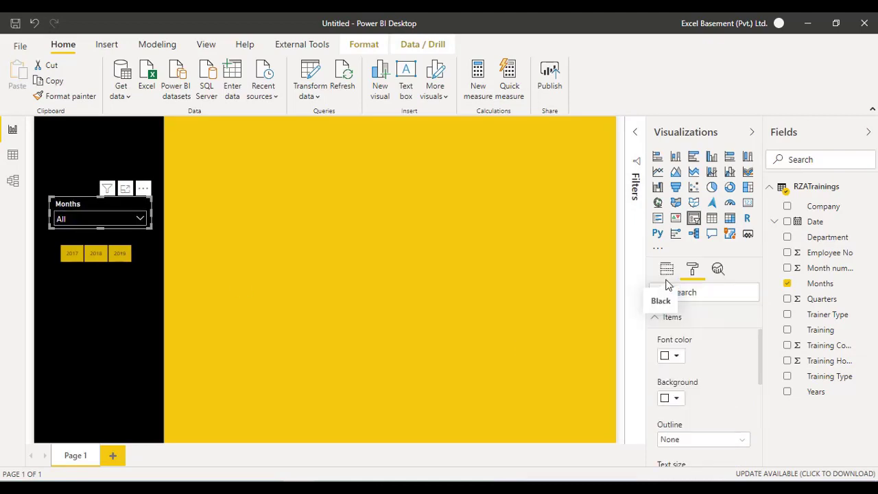
{"action": "left_click", "coordinate": [675, 398]}
{"action": "left_click", "coordinate": [665, 277]}
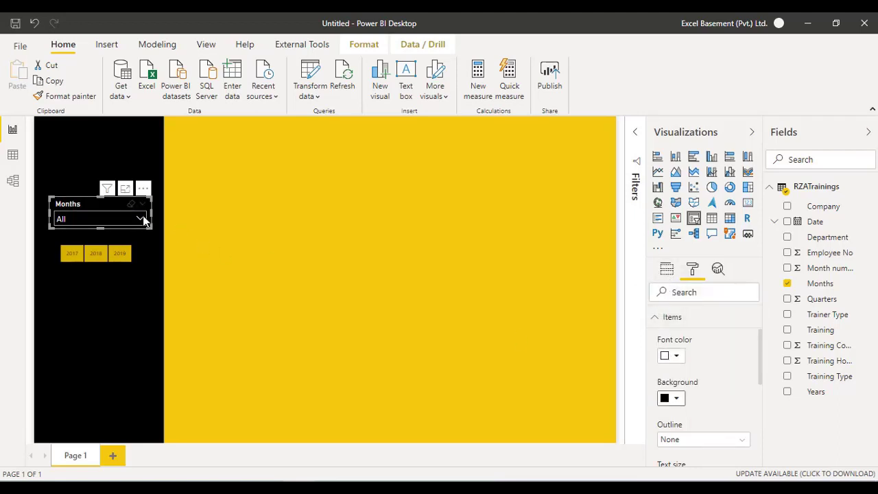
{"action": "left_click", "coordinate": [140, 219]}
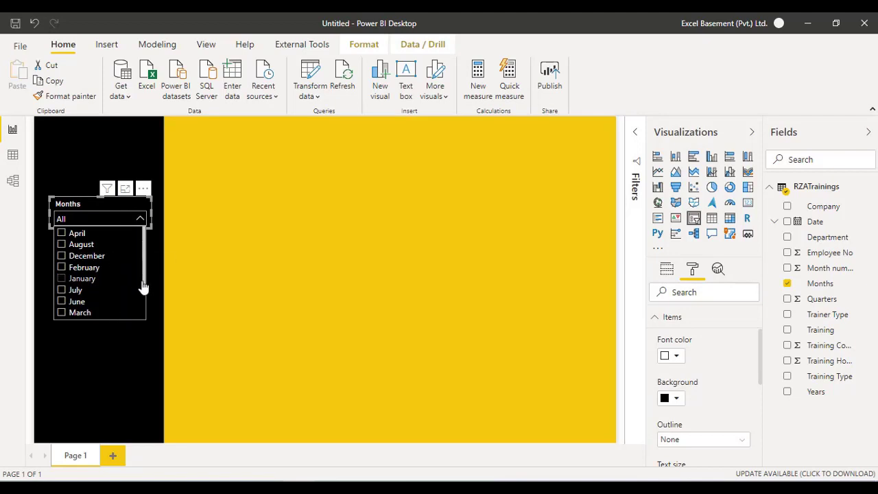
{"action": "left_click_drag", "start_coordinate": [142, 287], "coordinate": [145, 258]}
{"action": "left_click", "coordinate": [152, 258]}
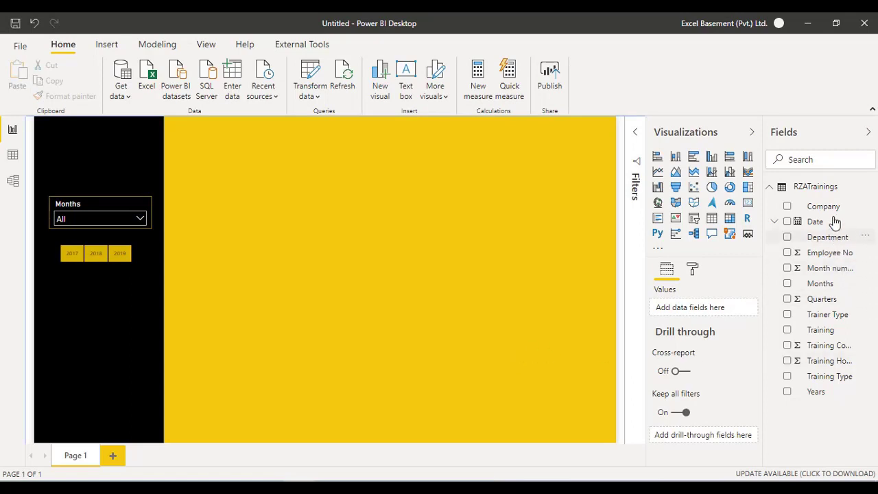
Create a table of Company and Employee No on the yellow area, summarizing Employee No by Count (Distinct)
{"action": "left_click_drag", "start_coordinate": [831, 211], "coordinate": [328, 243]}
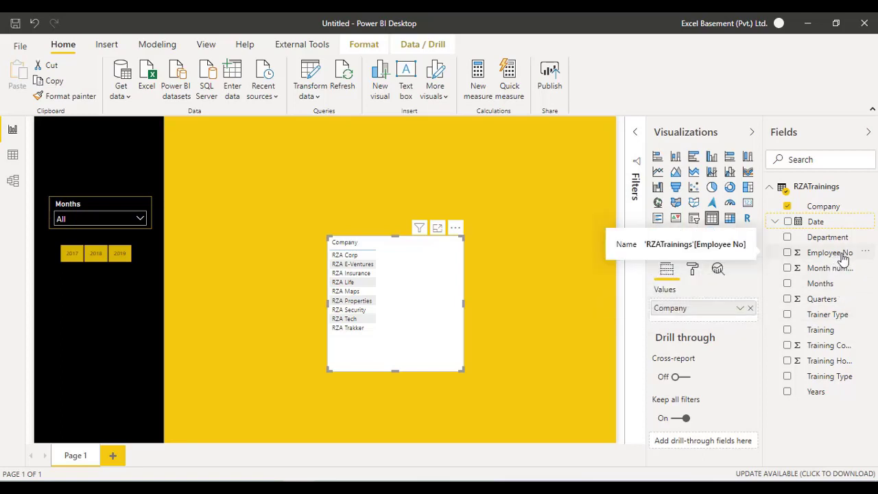
{"action": "left_click_drag", "start_coordinate": [843, 255], "coordinate": [443, 290]}
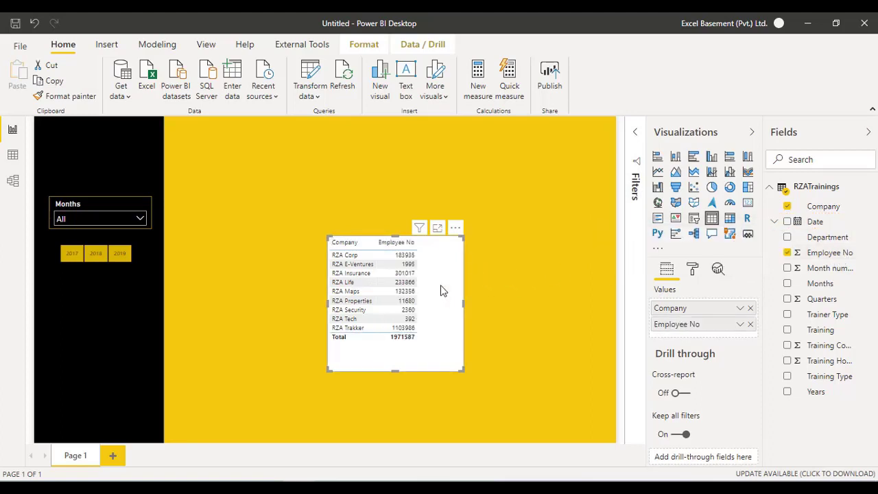
{"action": "left_click", "coordinate": [739, 326]}
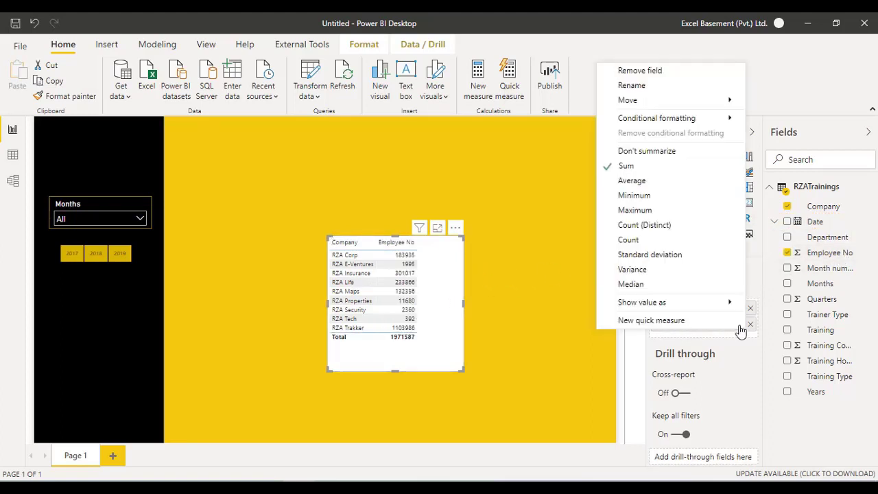
{"action": "left_click", "coordinate": [663, 226]}
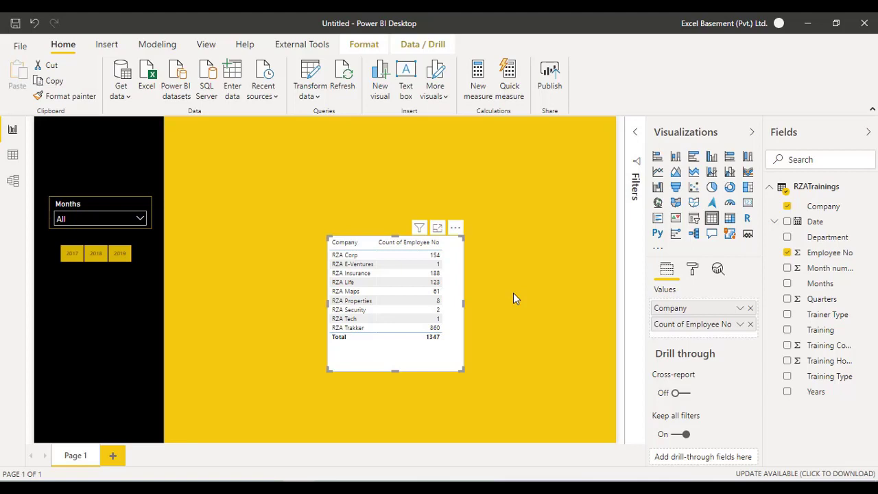
{"action": "left_click", "coordinate": [740, 326]}
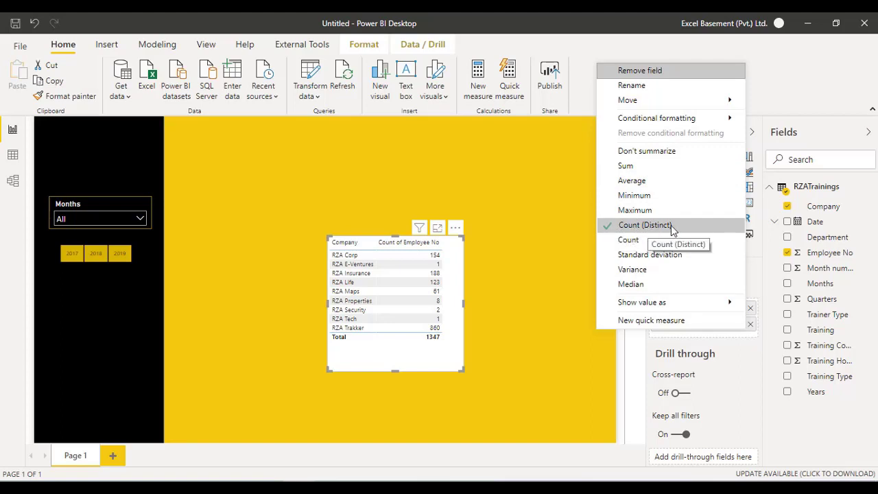
{"action": "left_click", "coordinate": [553, 244]}
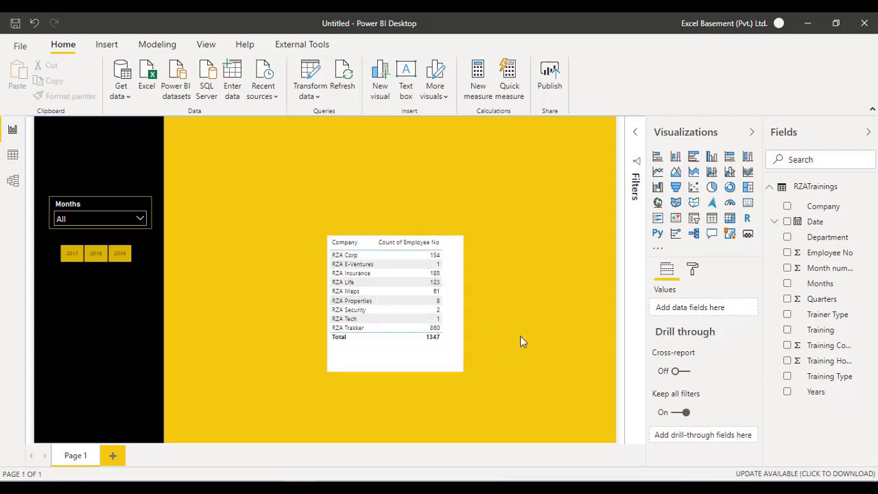
Convert the company table to a clustered bar chart, widen it slightly, and inspect the values of its bars
{"action": "left_click", "coordinate": [480, 368]}
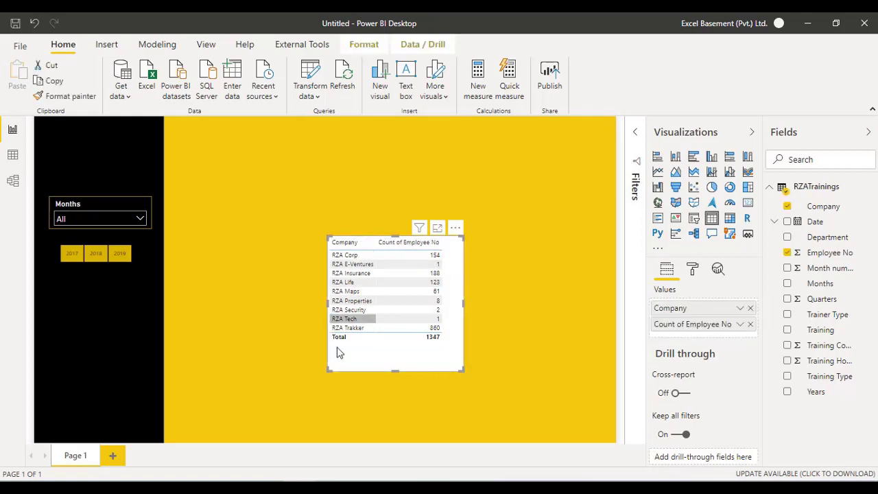
{"action": "left_click", "coordinate": [694, 158]}
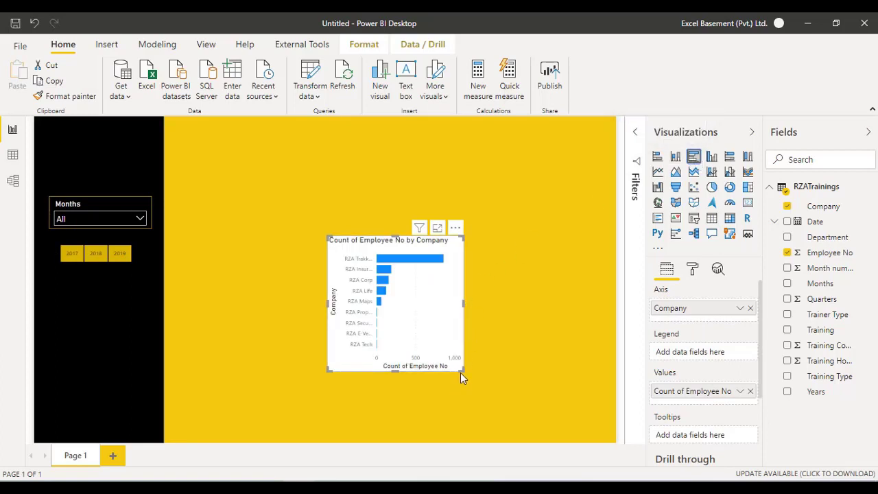
{"action": "mouse_move", "coordinate": [482, 371]}
{"action": "left_mouse_down"}
{"action": "mouse_move", "coordinate": [487, 366]}
{"action": "mouse_move", "coordinate": [460, 369]}
{"action": "mouse_move", "coordinate": [492, 376]}
{"action": "left_mouse_up"}
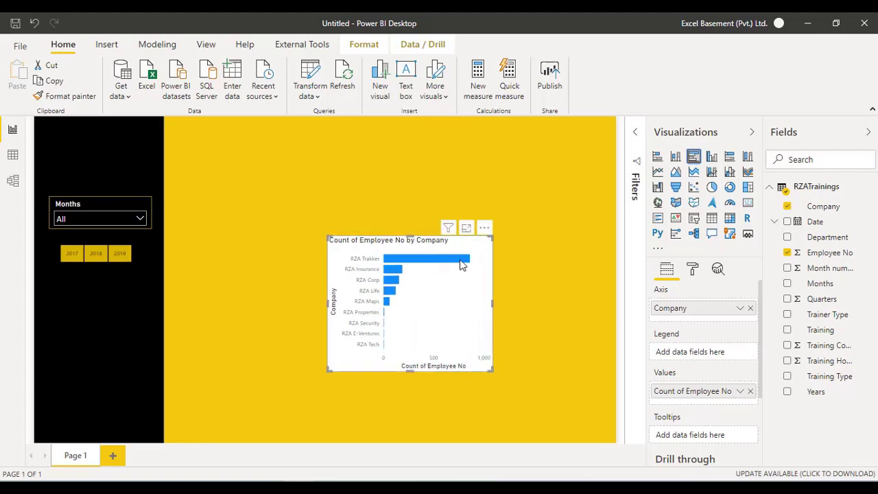
{"action": "mouse_move", "coordinate": [462, 265]}
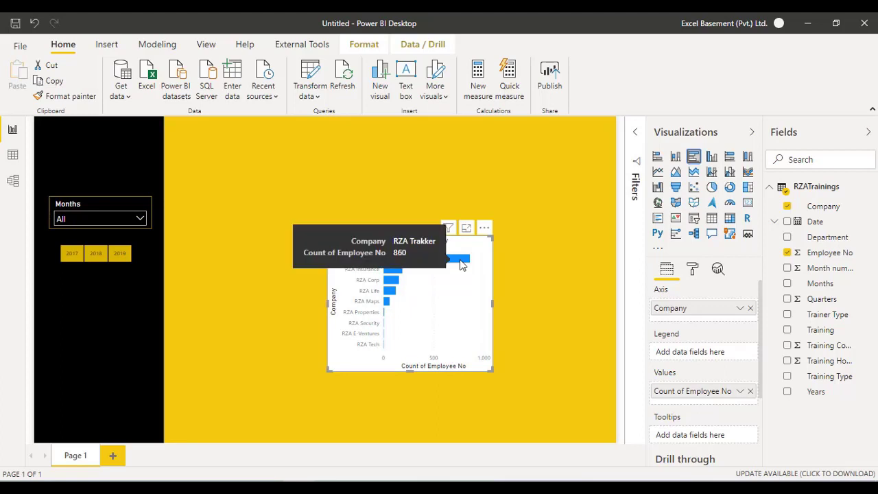
{"action": "mouse_move", "coordinate": [395, 272]}
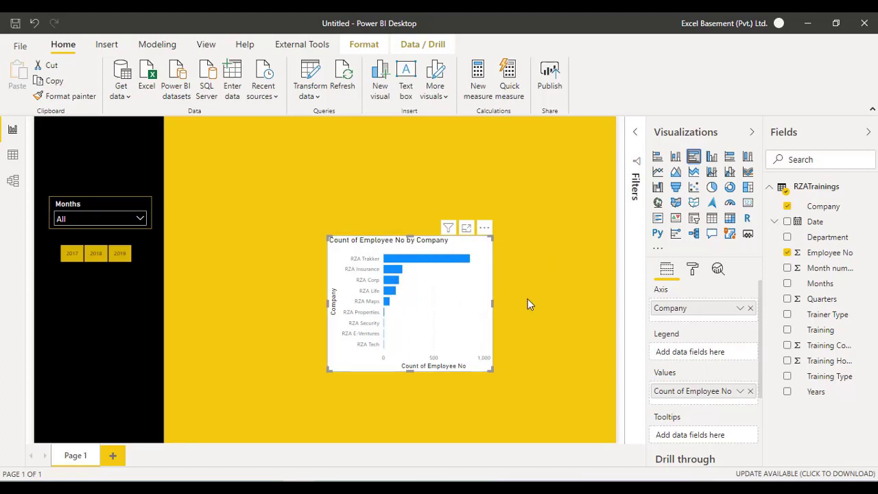
Try the company chart as a 100% stacked column and a stacked column chart, and return it to a clustered bar chart
{"action": "left_click", "coordinate": [747, 157]}
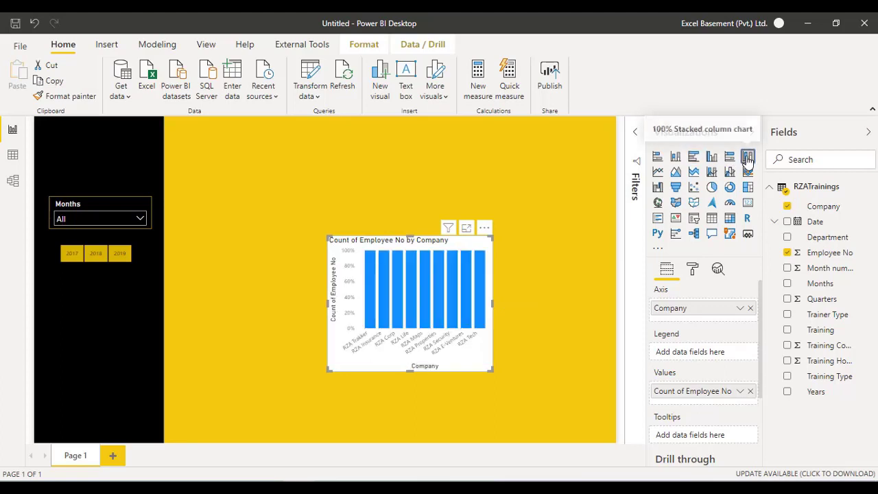
{"action": "left_click", "coordinate": [673, 157]}
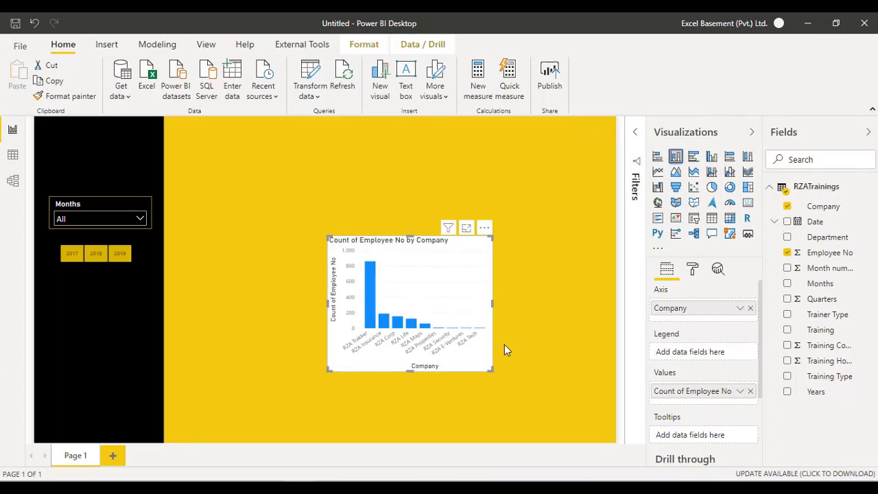
{"action": "left_click", "coordinate": [694, 156]}
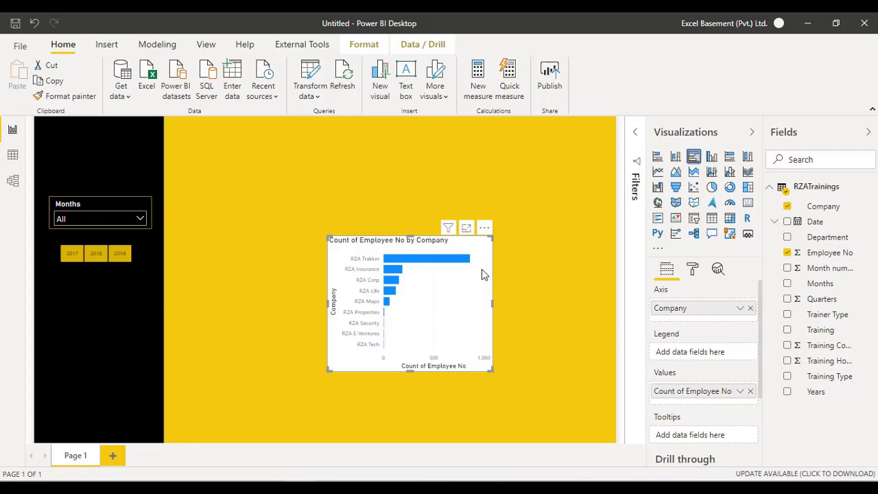
Filter the bar chart's Company field with a Top N filter showing the top 5 by count of Employee No
{"action": "left_click", "coordinate": [635, 127]}
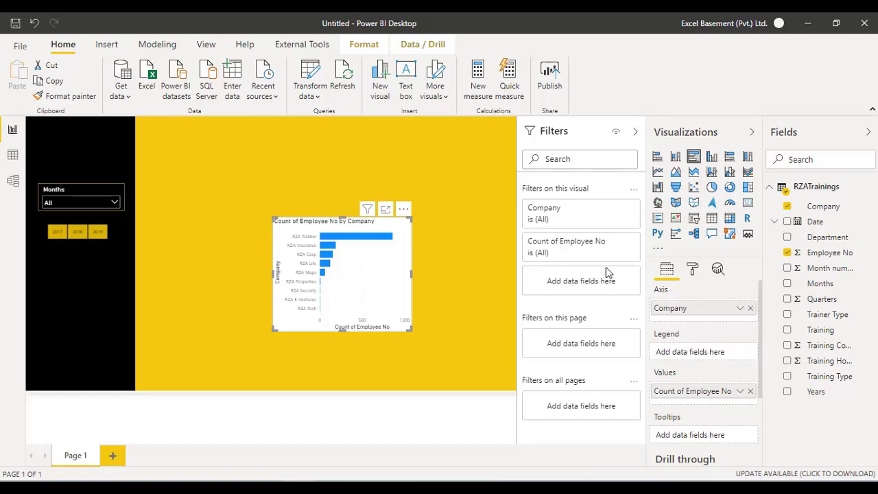
{"action": "left_click", "coordinate": [617, 210]}
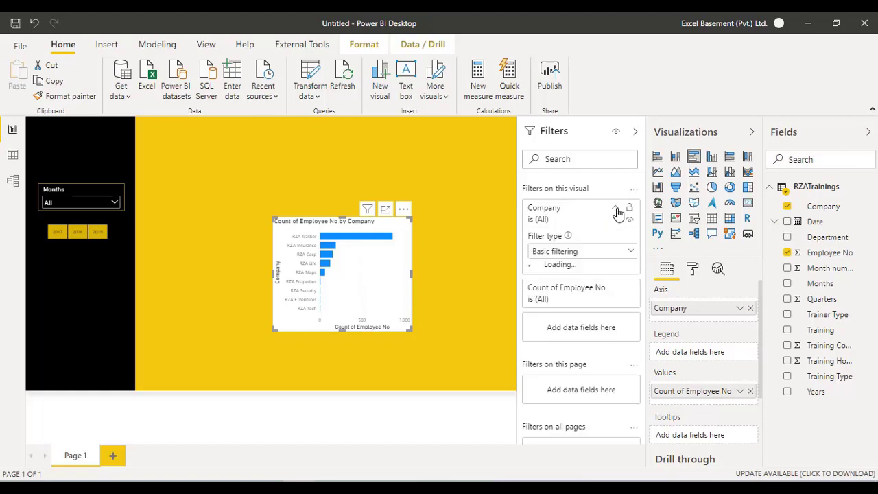
{"action": "left_click", "coordinate": [582, 255]}
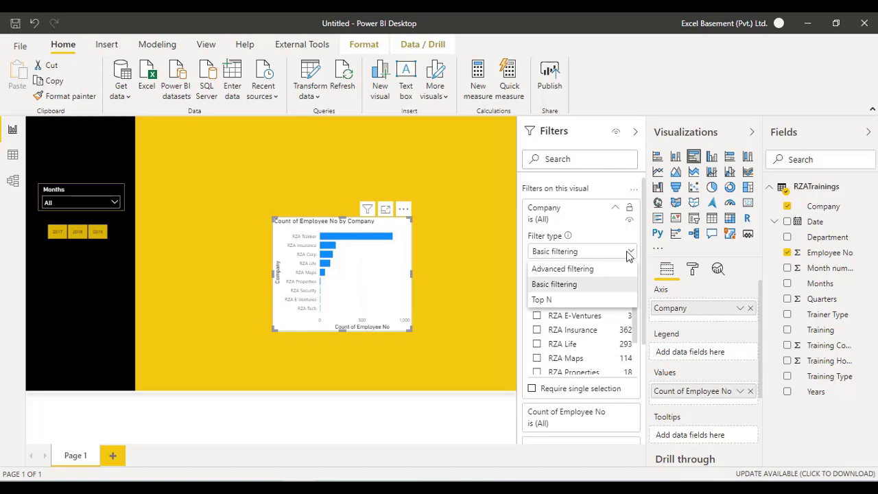
{"action": "left_click", "coordinate": [547, 302]}
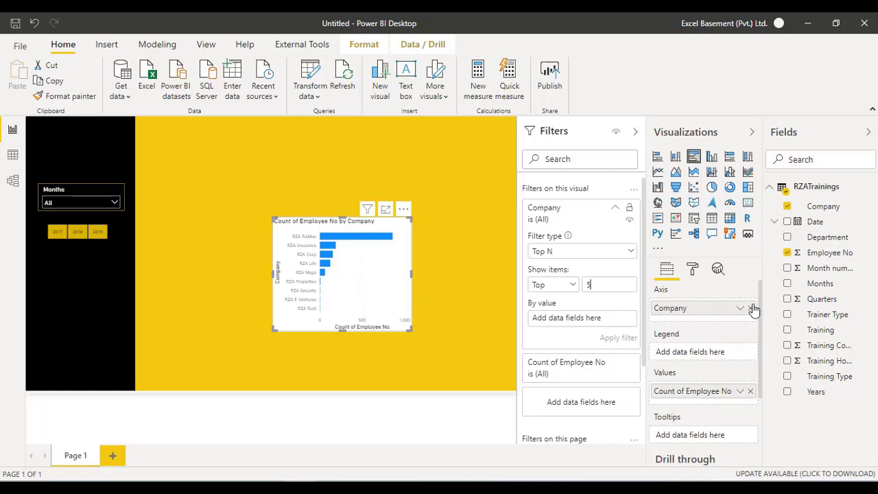
{"action": "left_click_drag", "start_coordinate": [825, 256], "coordinate": [607, 320]}
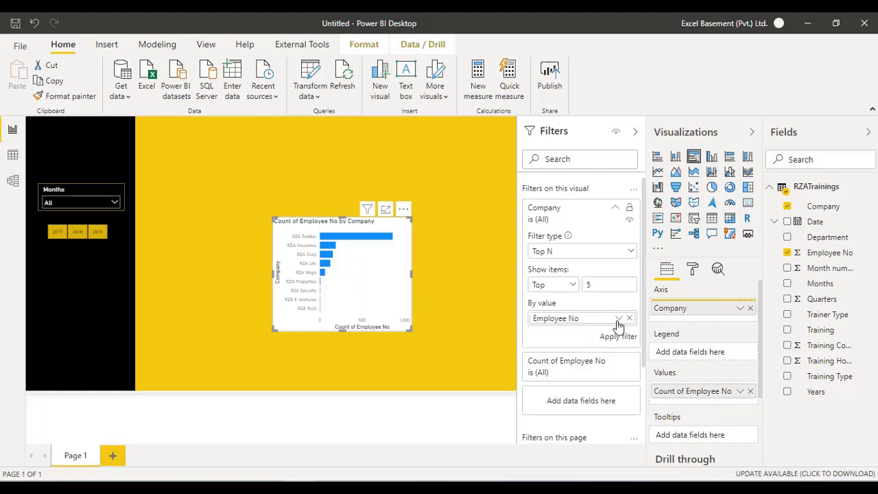
{"action": "left_click", "coordinate": [619, 319]}
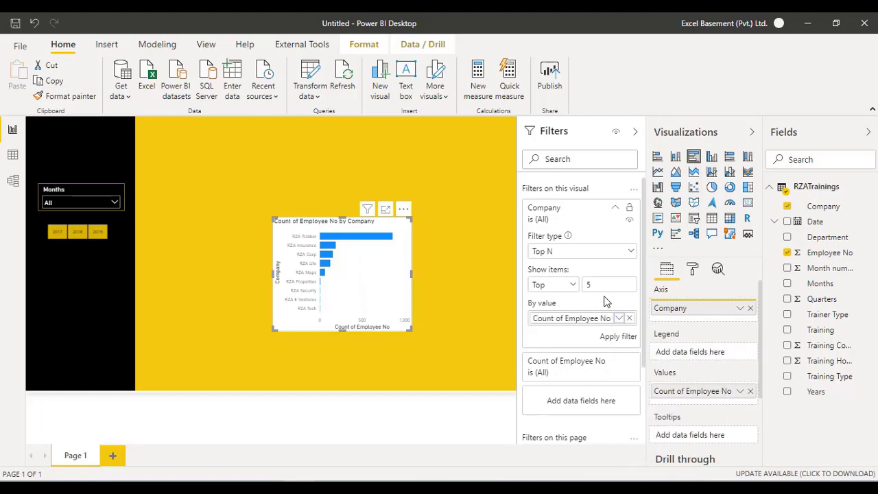
{"action": "left_click", "coordinate": [615, 338]}
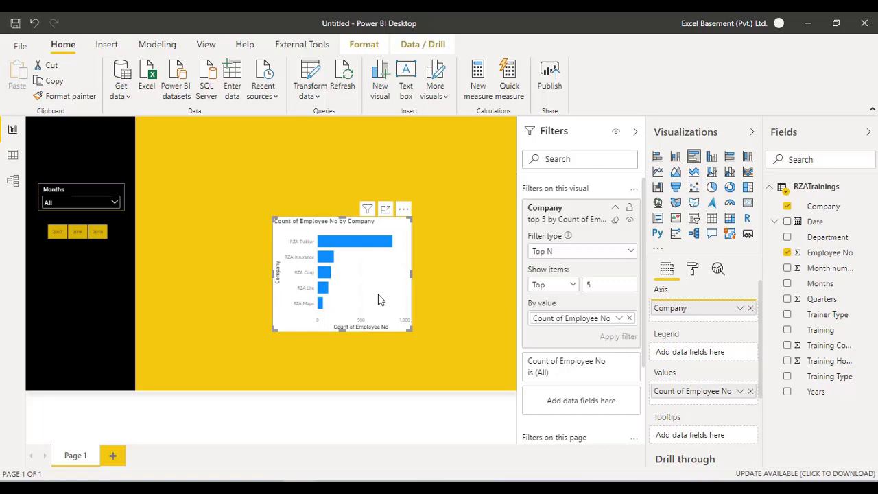
{"action": "left_click", "coordinate": [636, 133]}
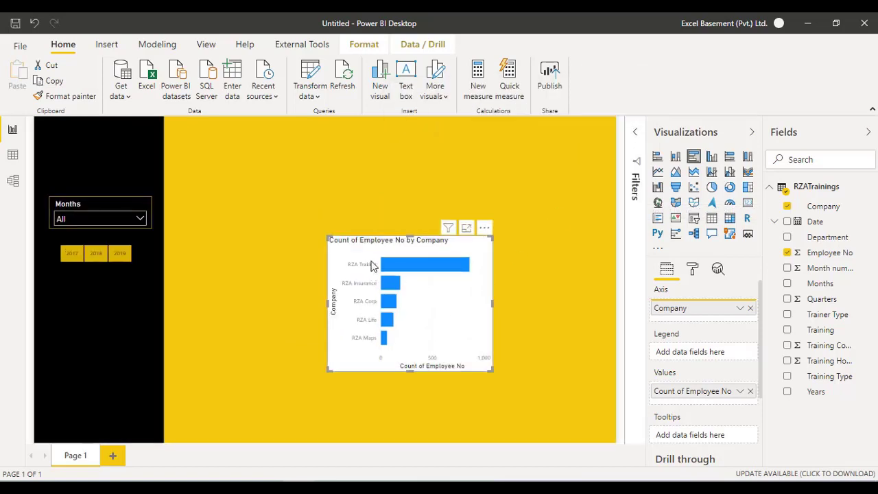
Move the company bar chart to the upper-left part of the yellow area, near the black band, and deselect it
{"action": "left_click_drag", "start_coordinate": [375, 264], "coordinate": [247, 242]}
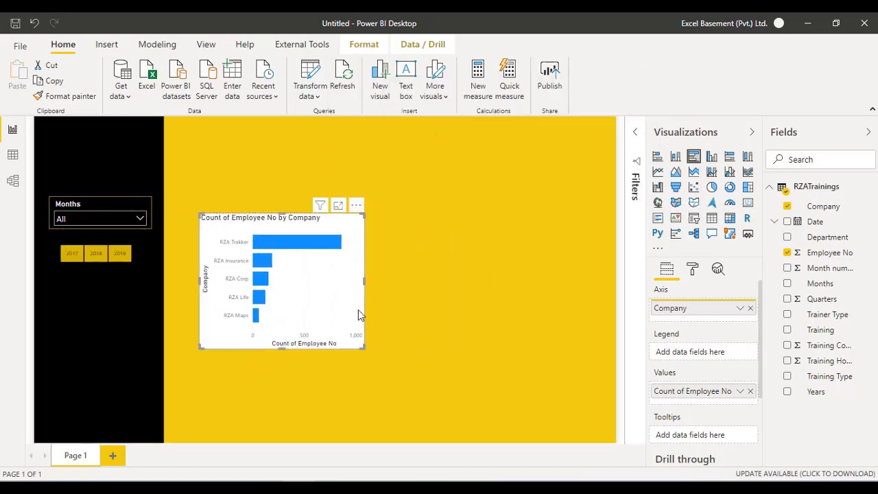
{"action": "left_click", "coordinate": [694, 276]}
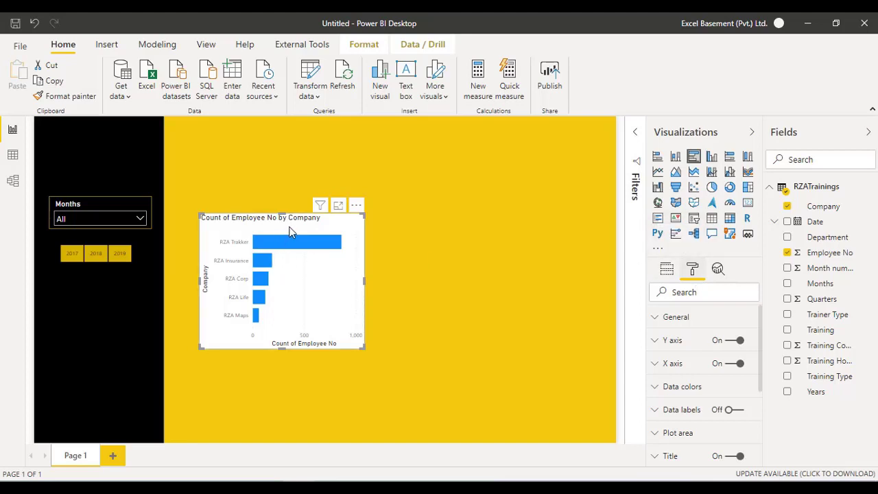
{"action": "left_click_drag", "start_coordinate": [291, 231], "coordinate": [269, 192]}
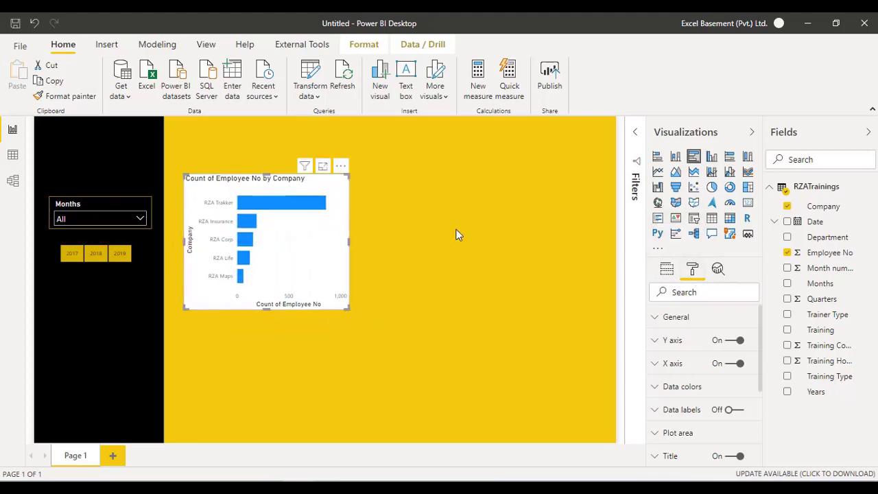
{"action": "left_click", "coordinate": [457, 233]}
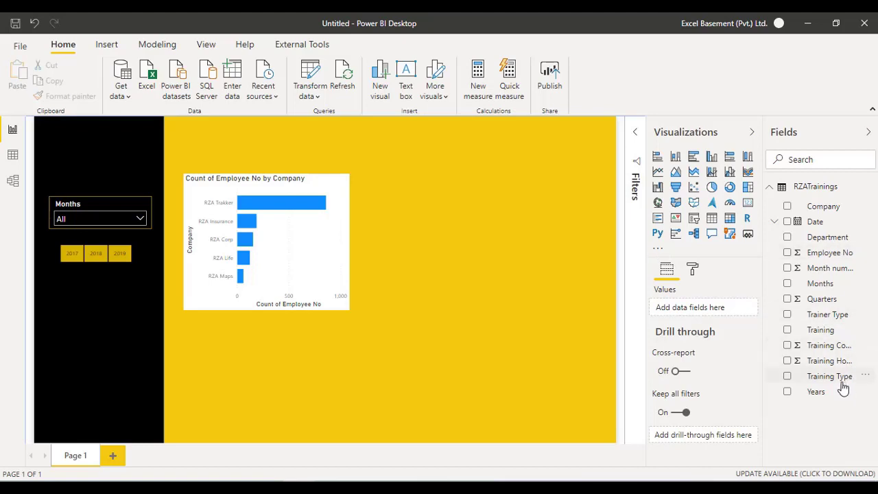
Create a table of Training Type and Employee No beside the bar chart, summarizing Employee No by Count (Distinct)
{"action": "left_click_drag", "start_coordinate": [837, 384], "coordinate": [480, 286]}
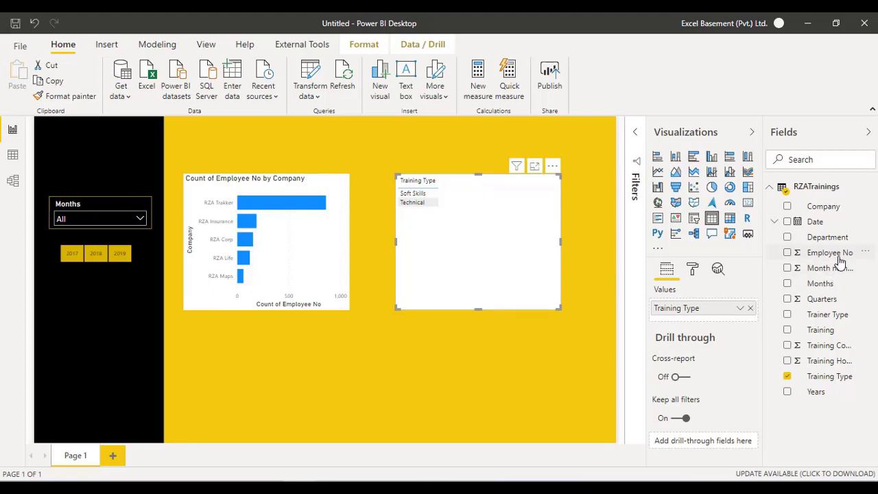
{"action": "left_click_drag", "start_coordinate": [840, 261], "coordinate": [491, 210]}
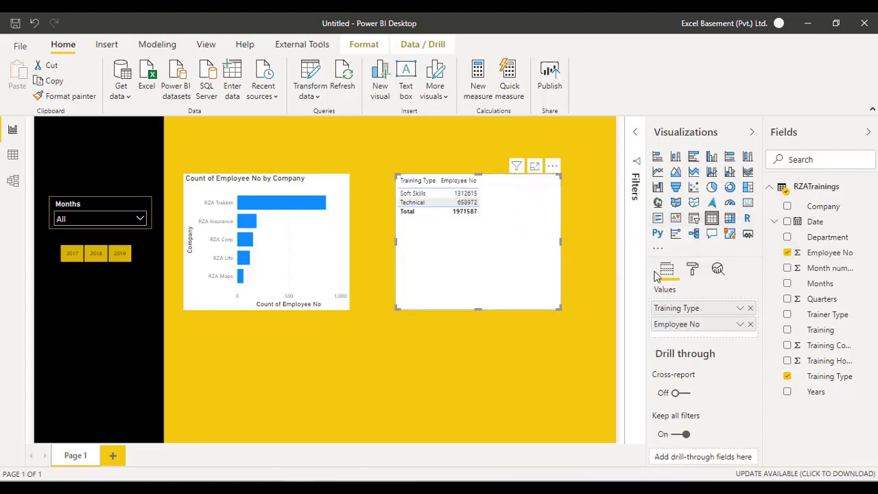
{"action": "left_click", "coordinate": [741, 324]}
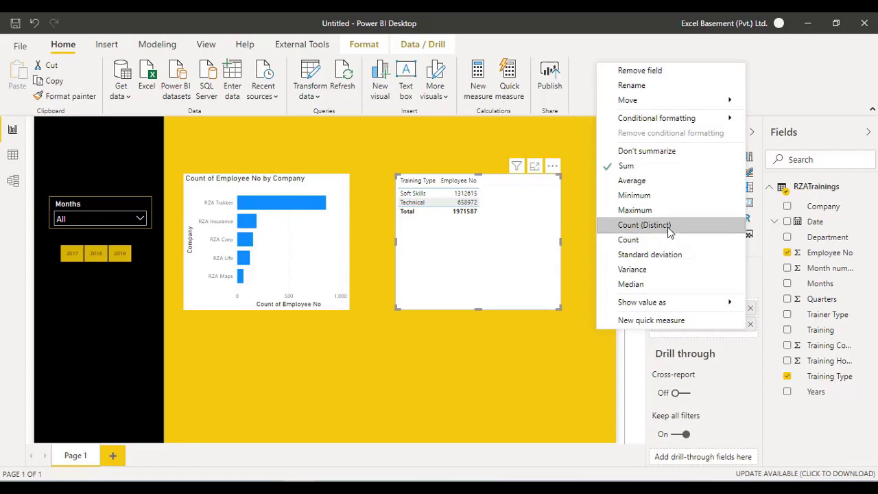
{"action": "left_click", "coordinate": [624, 226]}
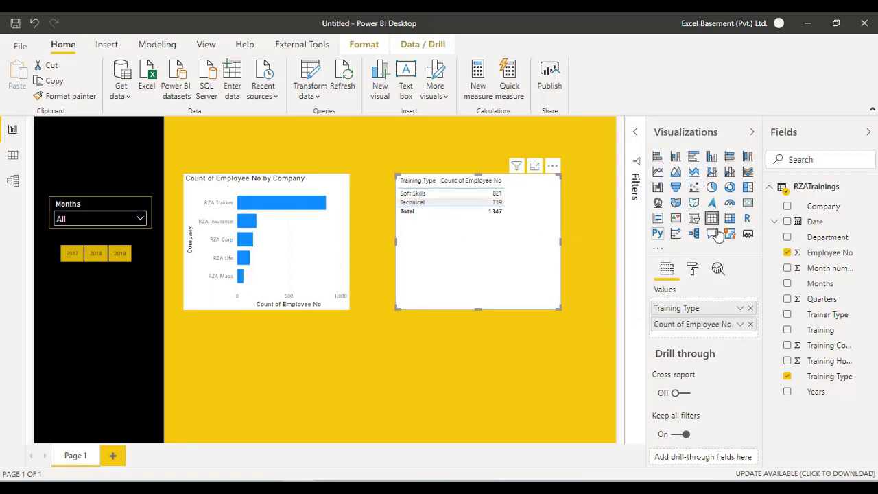
Convert the training type table to a donut chart, enlarge it slightly, and deselect it
{"action": "left_click", "coordinate": [731, 194]}
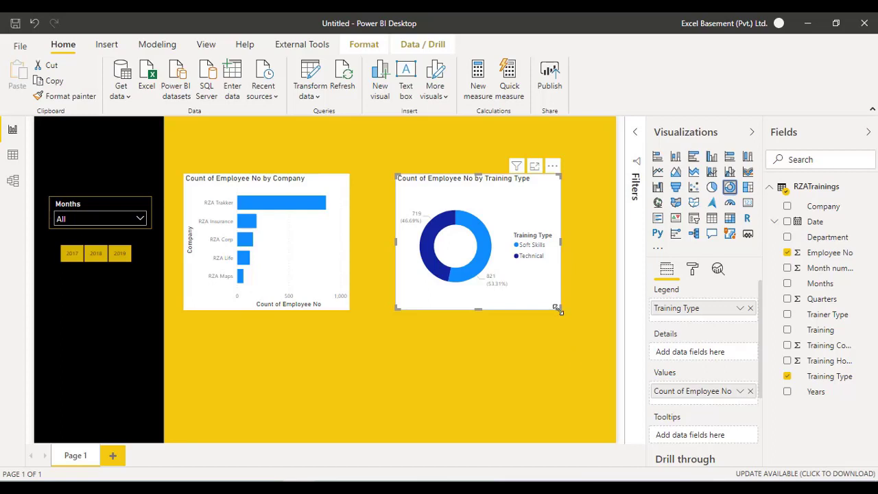
{"action": "left_click_drag", "start_coordinate": [557, 309], "coordinate": [582, 330]}
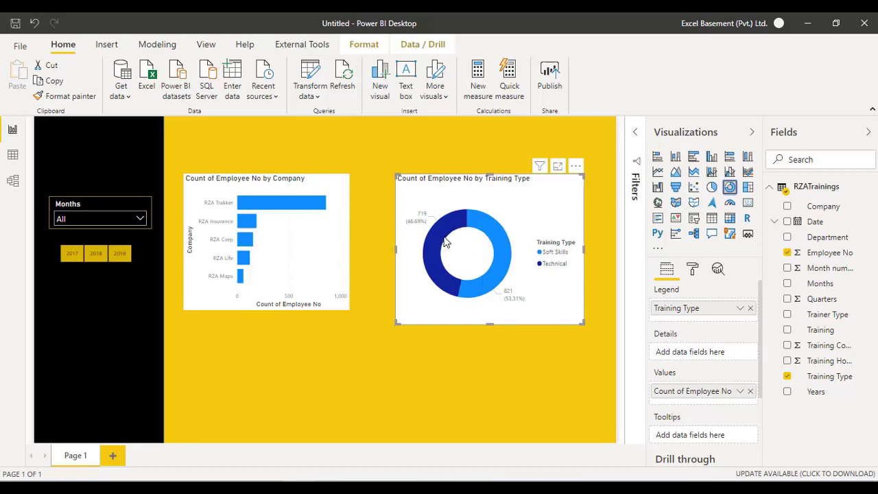
{"action": "left_click", "coordinate": [511, 353]}
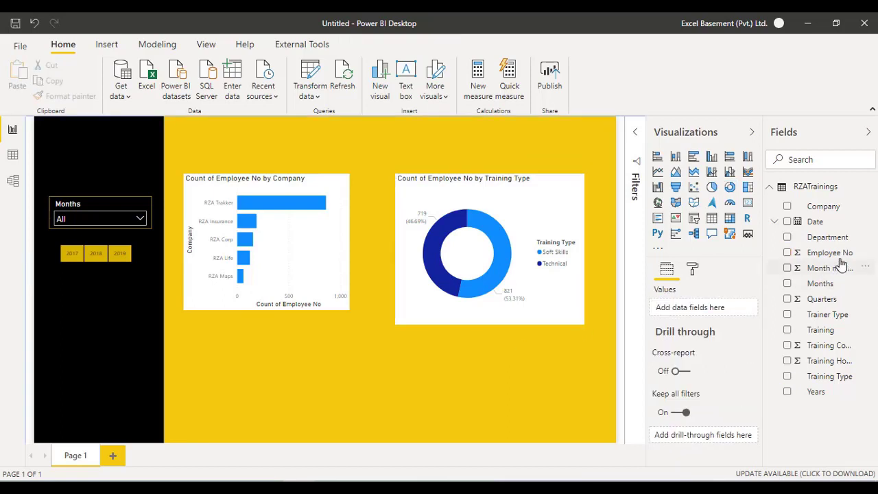
Add a card of Employee No below the donut chart, summarized by Count (Distinct)
{"action": "left_click_drag", "start_coordinate": [843, 257], "coordinate": [523, 393]}
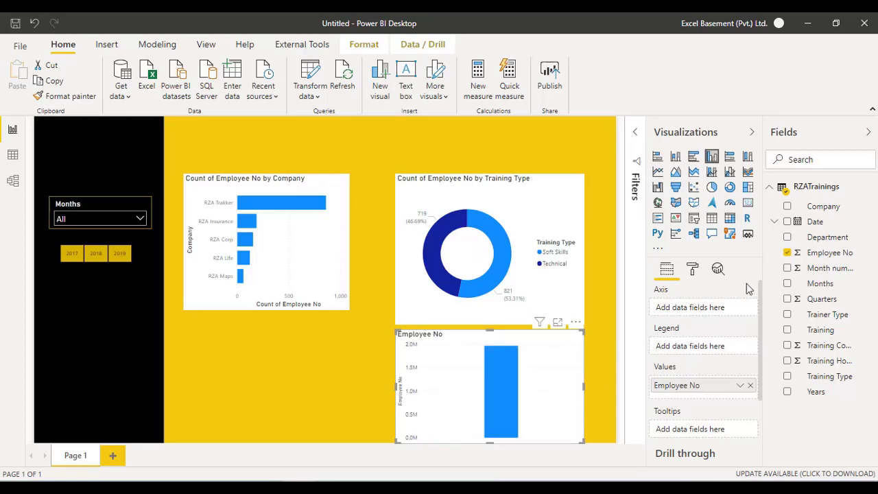
{"action": "left_click", "coordinate": [748, 204]}
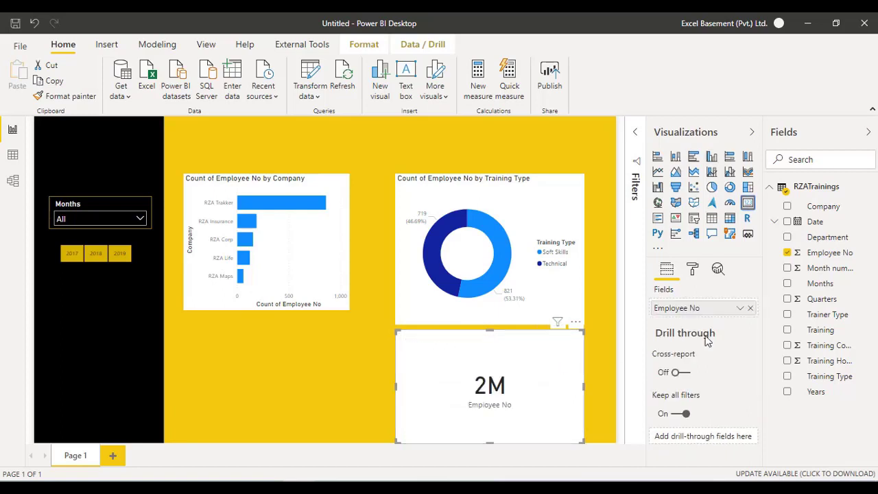
{"action": "left_click", "coordinate": [740, 308]}
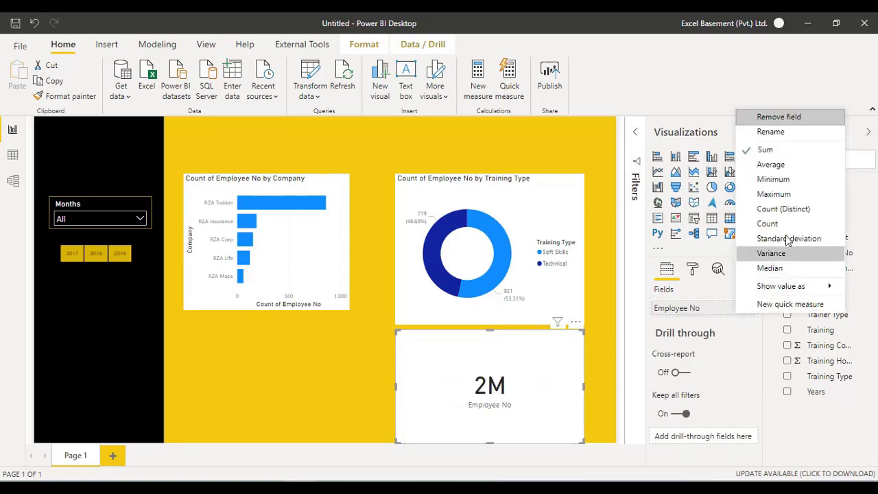
{"action": "left_click", "coordinate": [783, 210]}
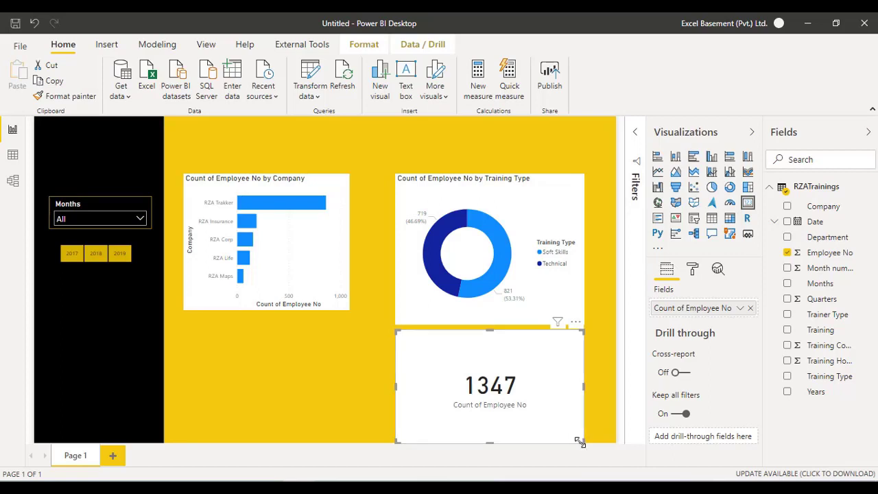
Shrink the employee count card and place it over the centre of the donut chart
{"action": "left_click_drag", "start_coordinate": [579, 441], "coordinate": [459, 257]}
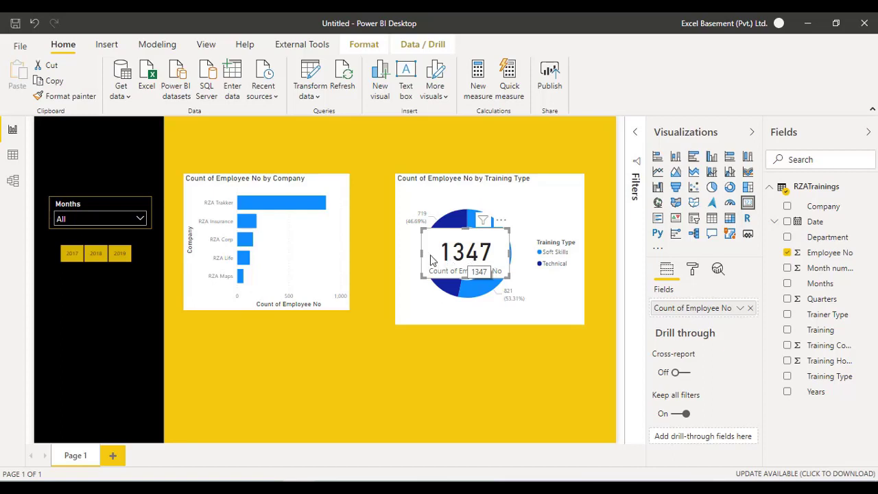
{"action": "left_click", "coordinate": [446, 264]}
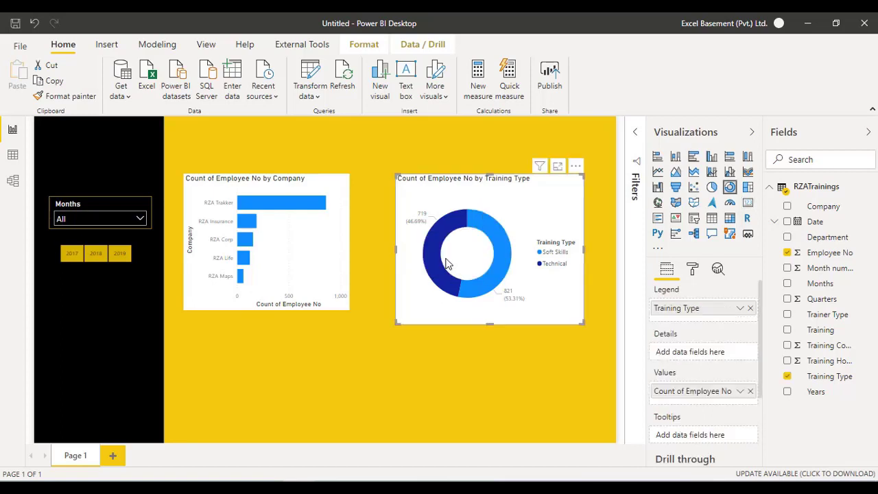
{"action": "left_click", "coordinate": [462, 375]}
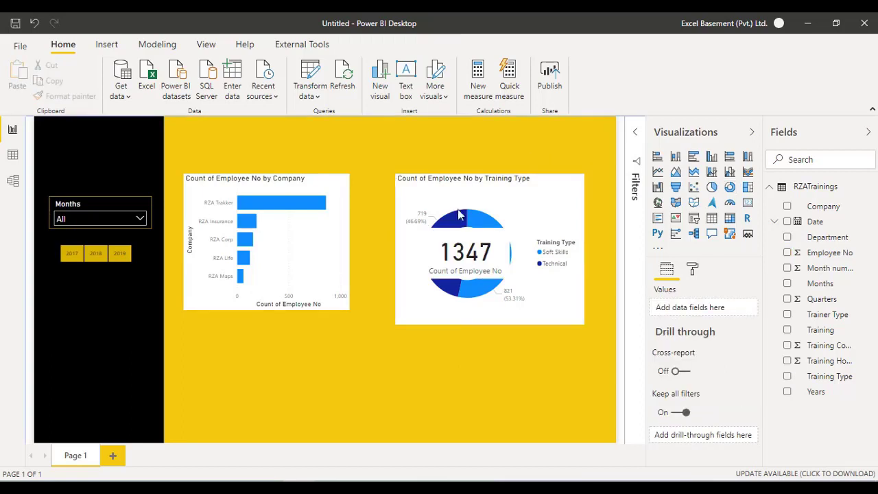
Turn off the background and the category label of the employee count card
{"action": "left_click", "coordinate": [477, 268]}
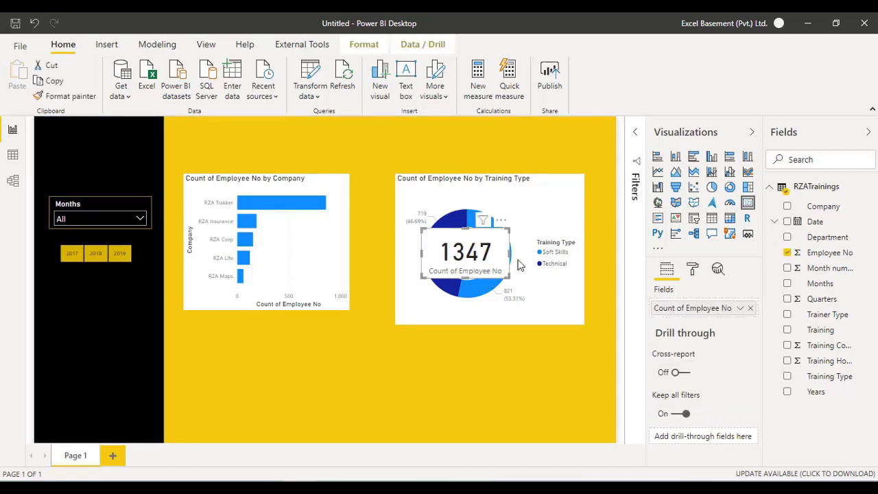
{"action": "left_click", "coordinate": [693, 272]}
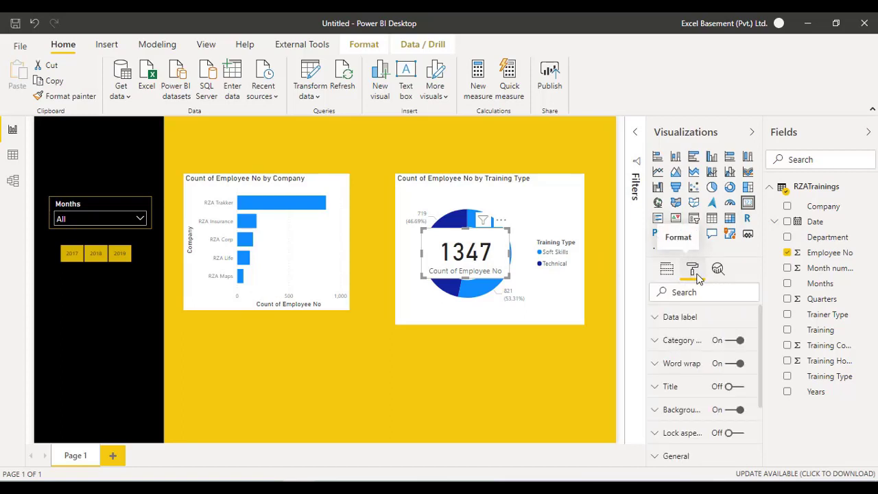
{"action": "left_click", "coordinate": [729, 414]}
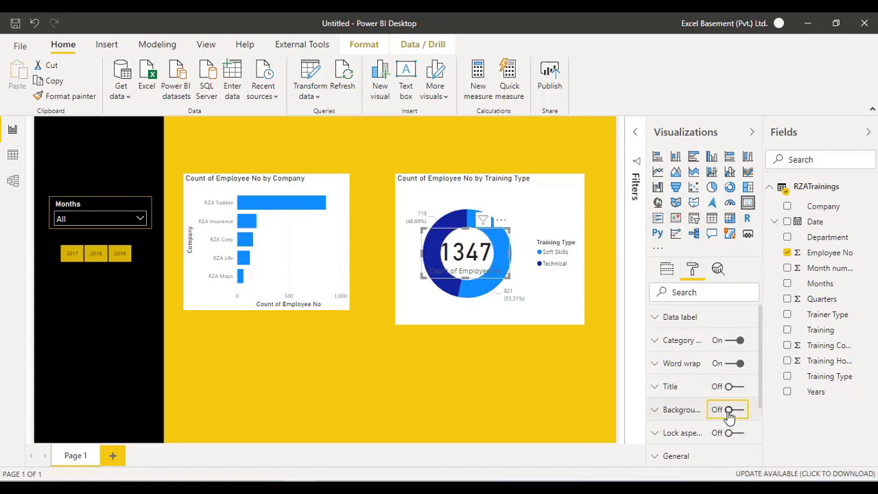
{"action": "left_click", "coordinate": [716, 323]}
{"action": "left_click", "coordinate": [708, 317]}
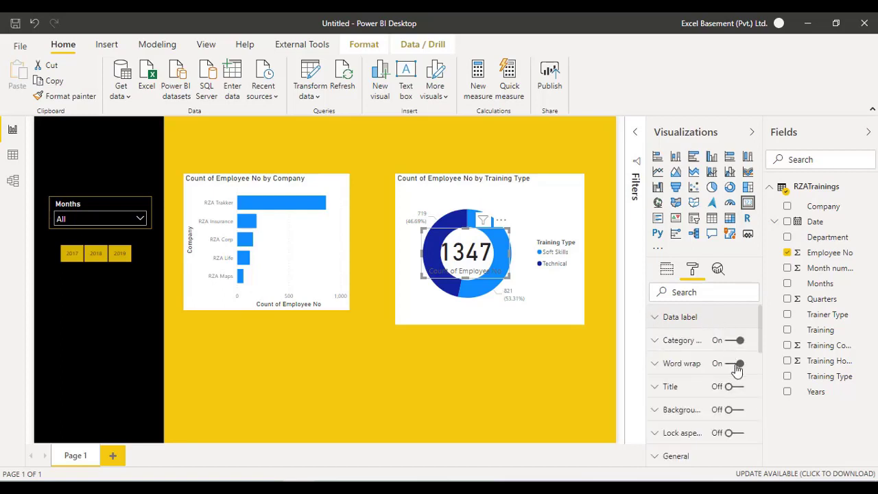
{"action": "scroll", "coordinate": [755, 351], "scroll_direction": "down", "scroll_amount": 1}
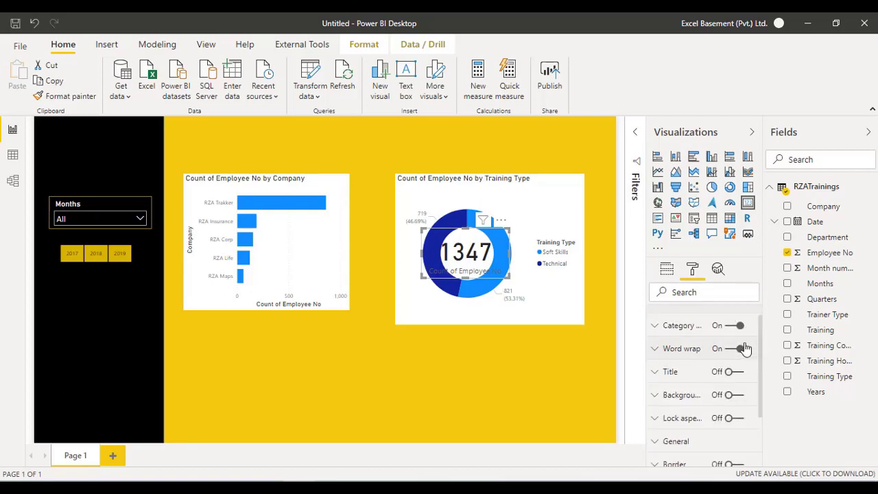
{"action": "left_click", "coordinate": [734, 327]}
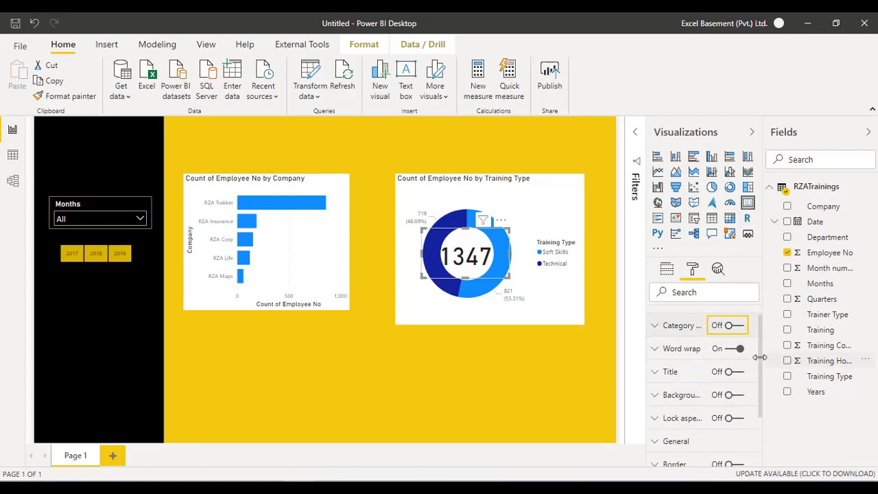
Set the data label text size of the employee count card to 37 pt
{"action": "scroll", "coordinate": [761, 344], "scroll_direction": "up", "scroll_amount": 1}
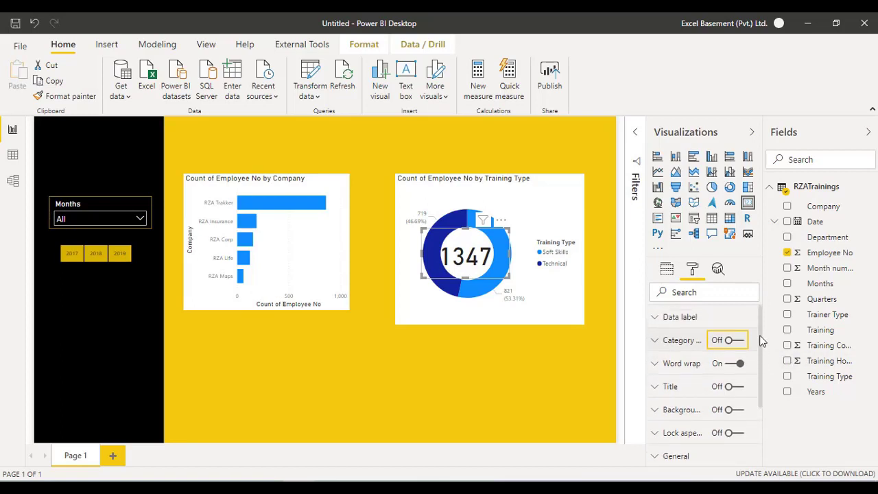
{"action": "left_click", "coordinate": [727, 318]}
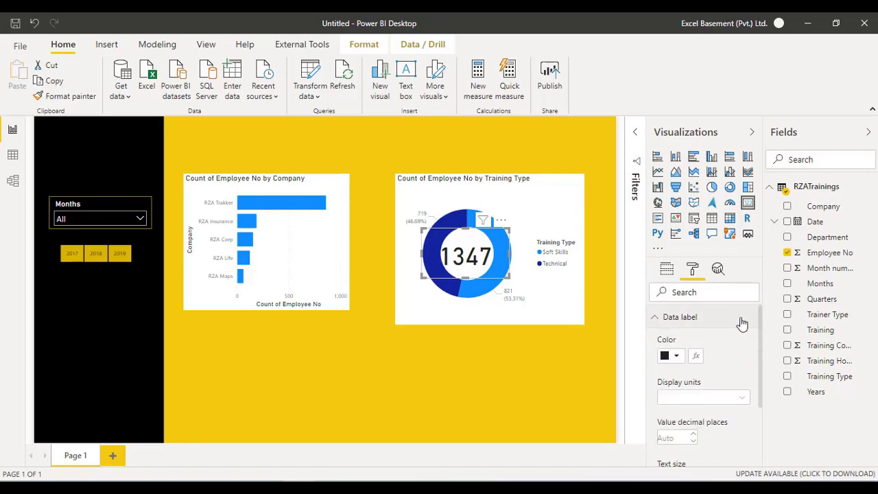
{"action": "left_click_drag", "start_coordinate": [762, 346], "coordinate": [761, 379]}
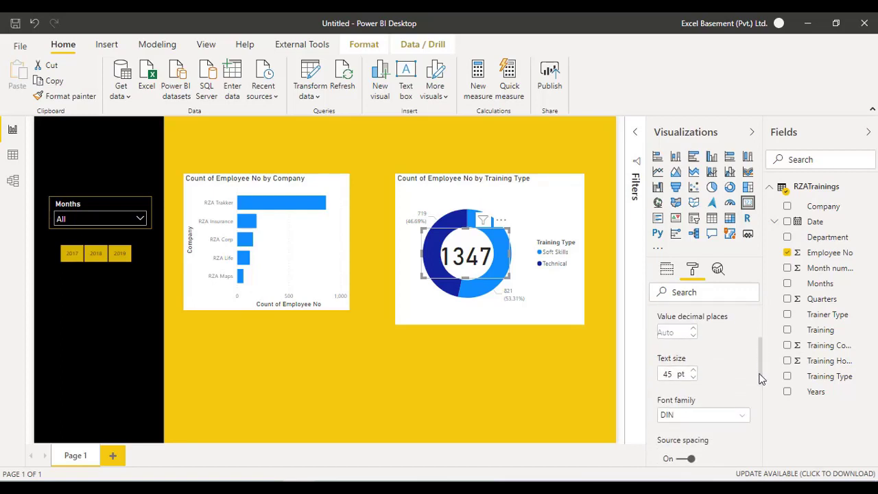
{"action": "double_click", "coordinate": [667, 374]}
{"action": "type", "text": "37"}
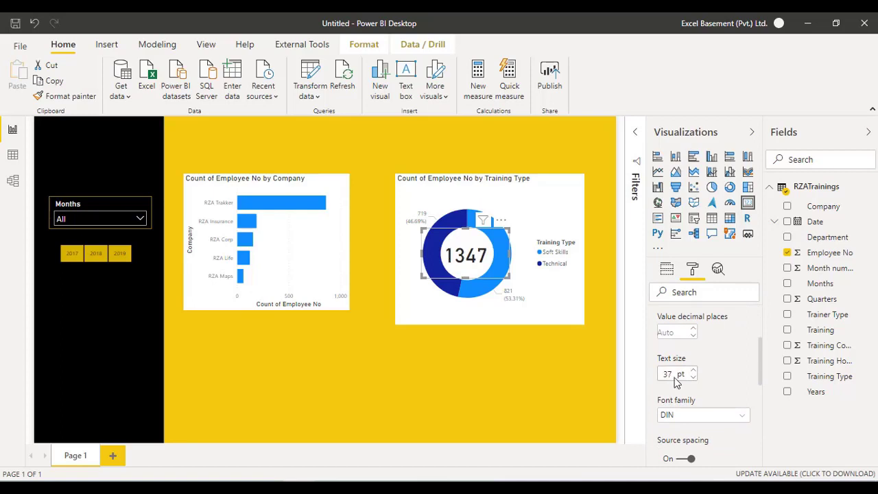
Move the donut chart below the employee count card and set its legend position to Bottom Center
{"action": "left_click", "coordinate": [499, 314]}
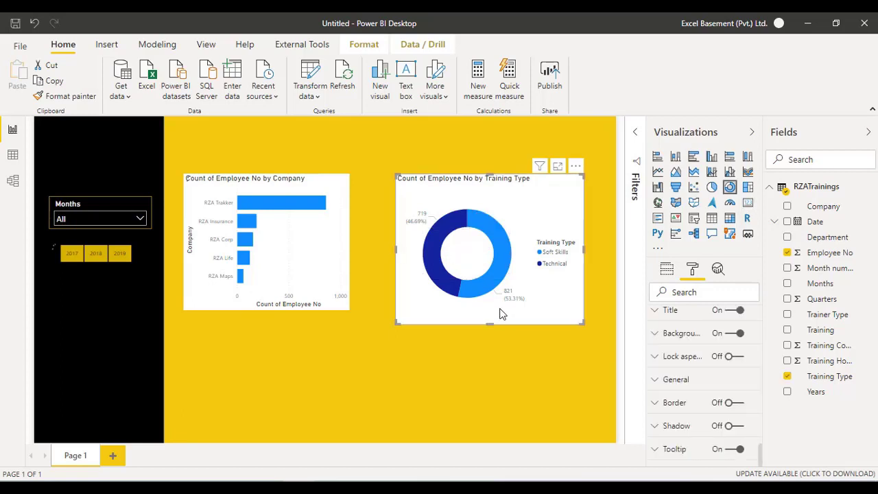
{"action": "left_click_drag", "start_coordinate": [459, 319], "coordinate": [450, 419]}
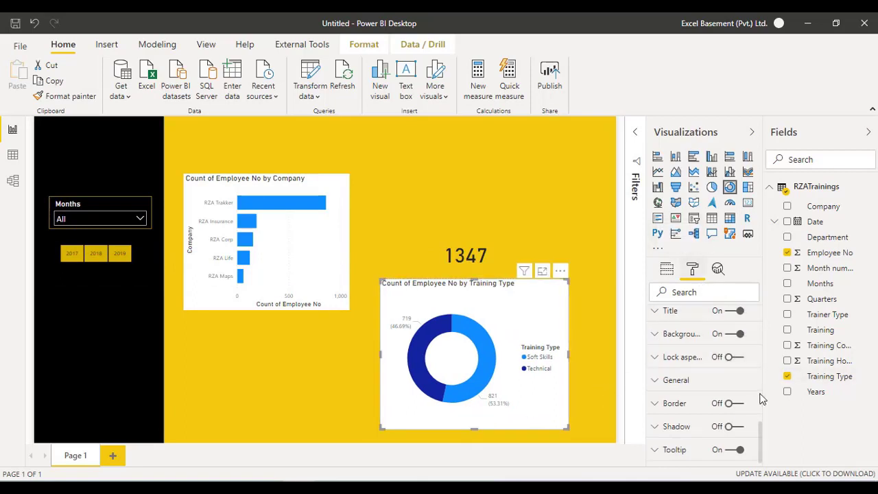
{"action": "scroll", "coordinate": [760, 408], "scroll_direction": "up", "scroll_amount": 3}
{"action": "scroll", "coordinate": [760, 408], "scroll_direction": "up", "scroll_amount": 4}
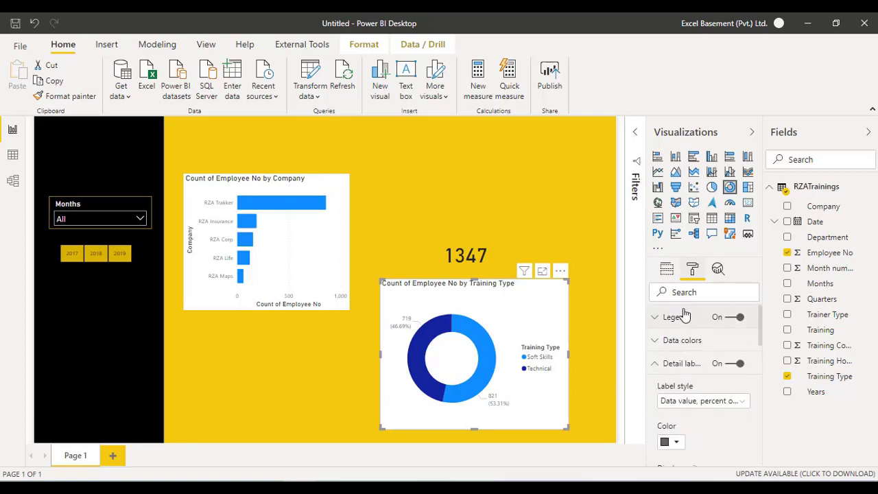
{"action": "left_click", "coordinate": [681, 317]}
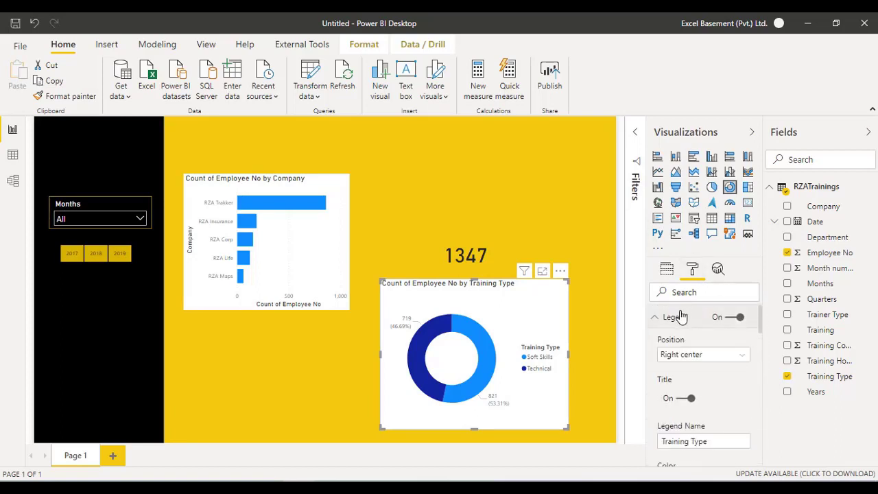
{"action": "left_click", "coordinate": [683, 356]}
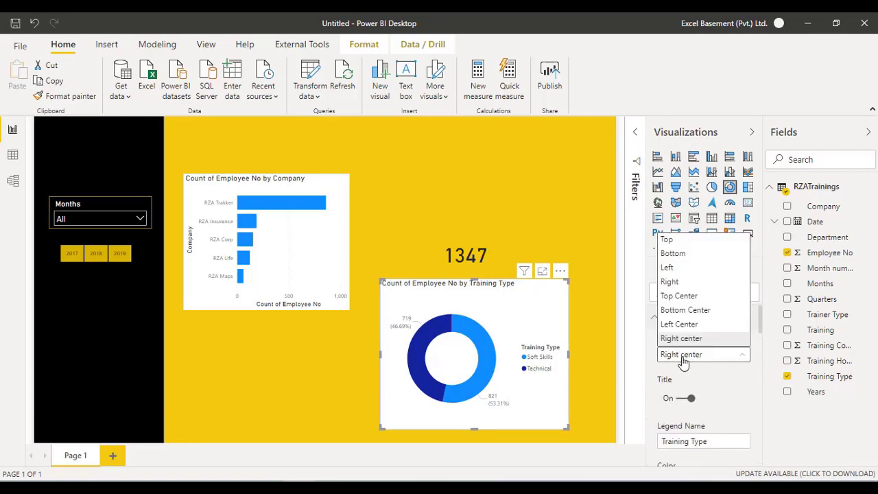
{"action": "left_click", "coordinate": [702, 311]}
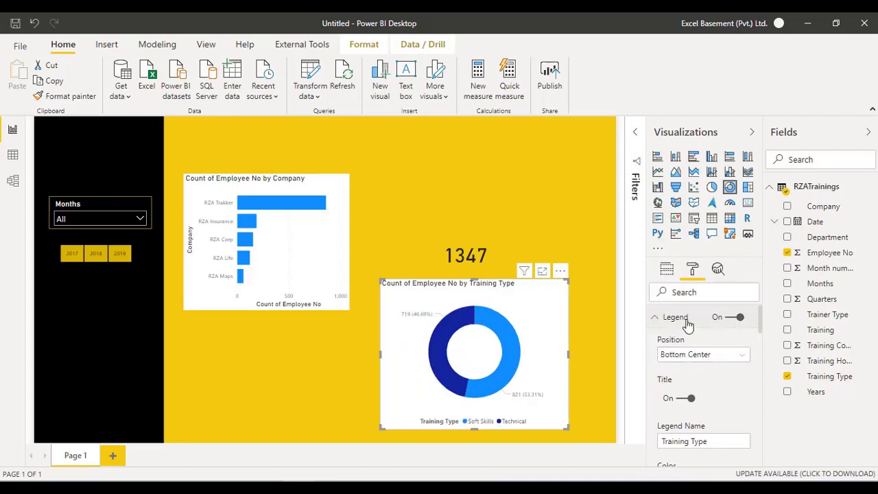
{"action": "left_click", "coordinate": [688, 323]}
Recolour the donut chart's slices, using light yellow for Soft Skills and dark olive yellow for Technical
{"action": "left_click", "coordinate": [688, 343]}
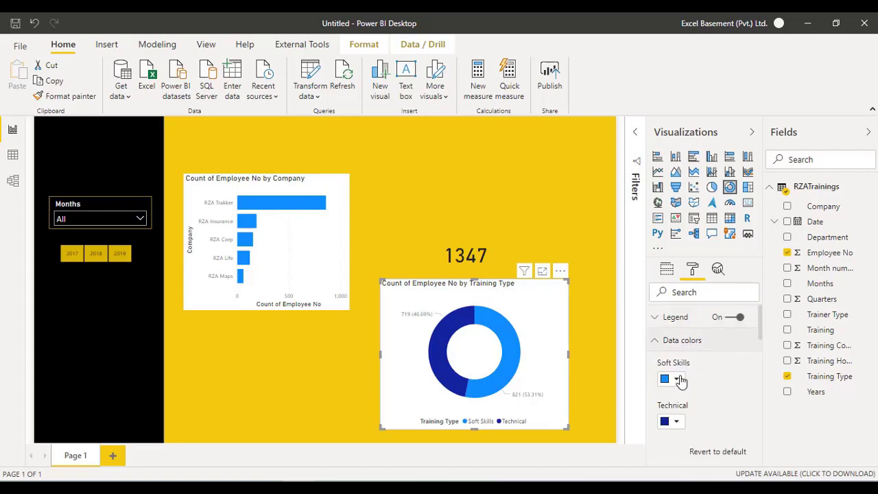
{"action": "left_click", "coordinate": [676, 381]}
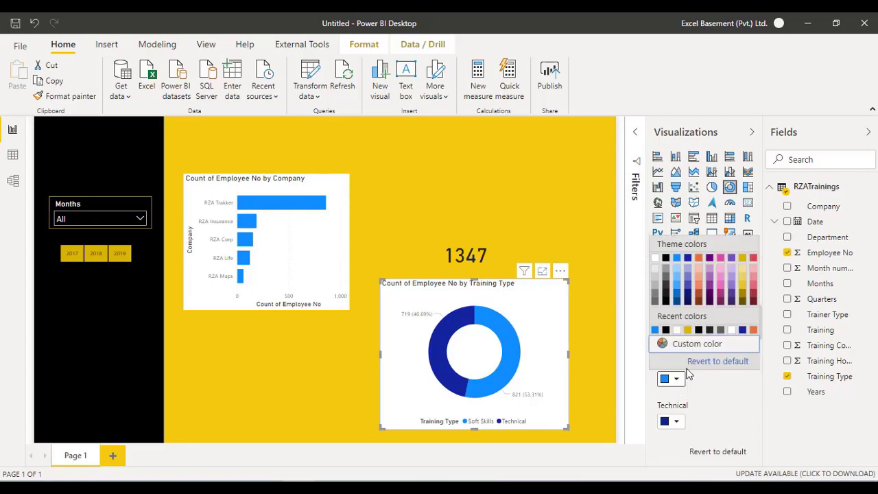
{"action": "left_click", "coordinate": [741, 285]}
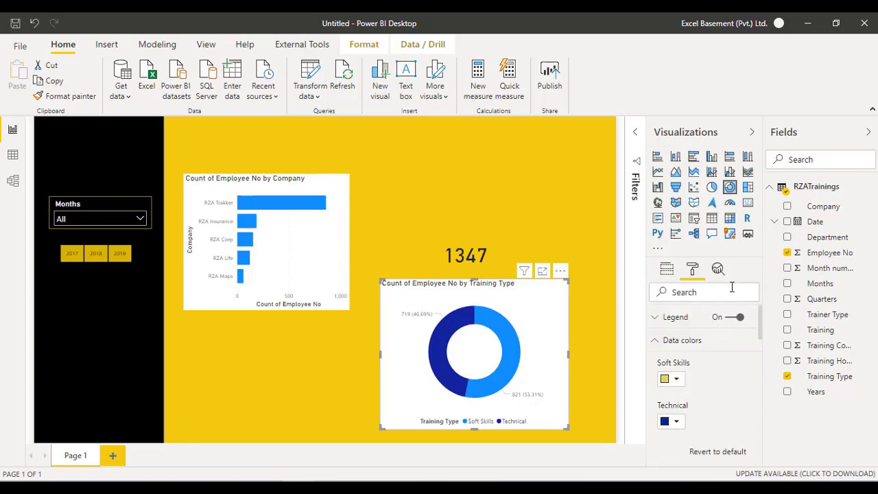
{"action": "left_click", "coordinate": [676, 421]}
{"action": "left_click", "coordinate": [745, 340]}
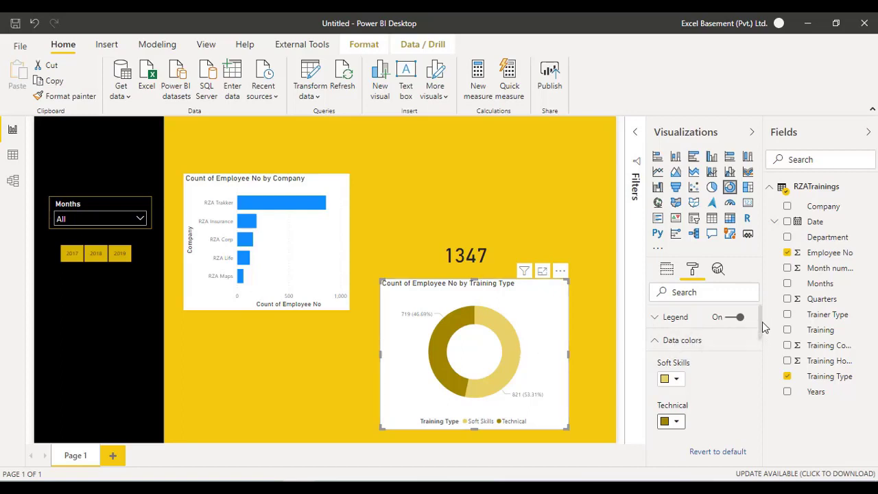
Set the donut chart's detail labels to 0 value decimal places, 0 percentage decimal places and 16 pt text
{"action": "left_click_drag", "start_coordinate": [761, 337], "coordinate": [761, 393]}
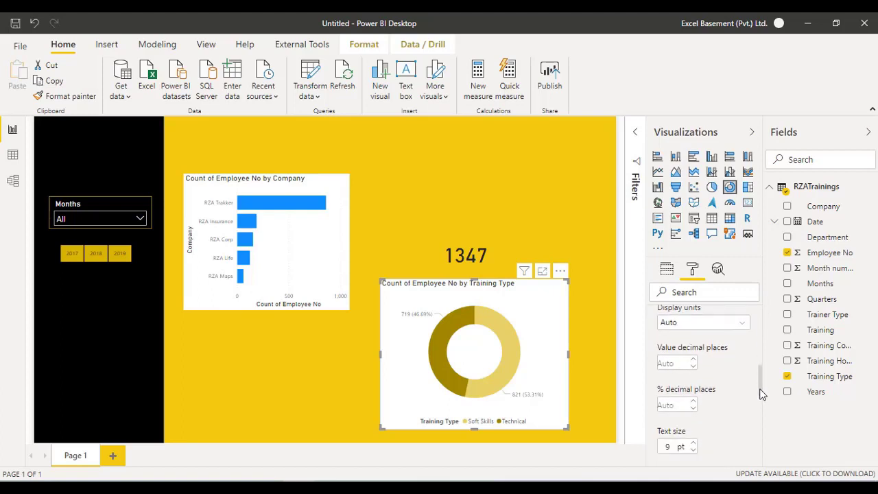
{"action": "left_click", "coordinate": [674, 404]}
{"action": "left_click", "coordinate": [672, 404]}
{"action": "type", "text": "0"}
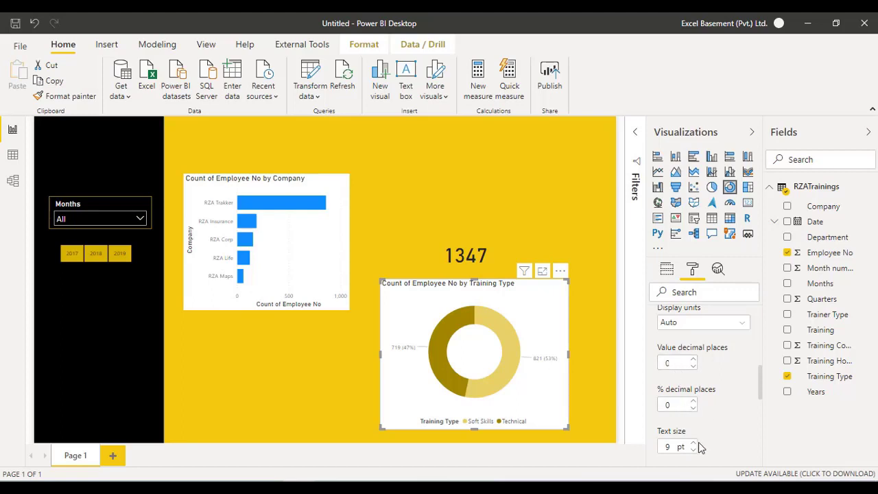
{"action": "left_click_drag", "start_coordinate": [673, 446], "coordinate": [644, 450]}
{"action": "type", "text": "16"}
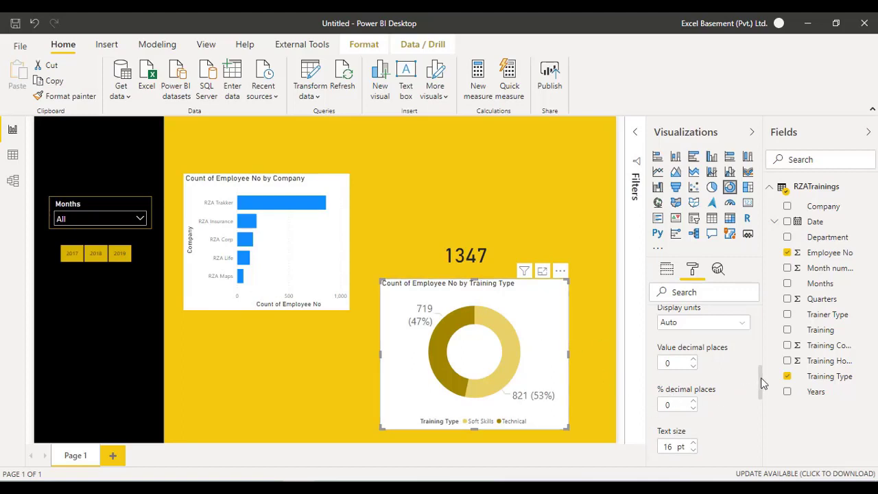
Shorten the donut chart's title text to "Training Type"
{"action": "left_click_drag", "start_coordinate": [764, 384], "coordinate": [763, 410]}
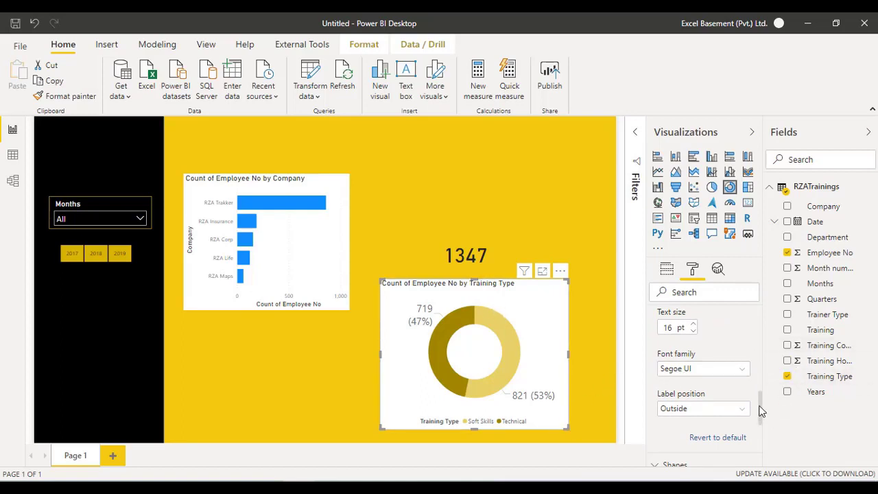
{"action": "scroll", "coordinate": [762, 410], "scroll_direction": "down", "scroll_amount": 3}
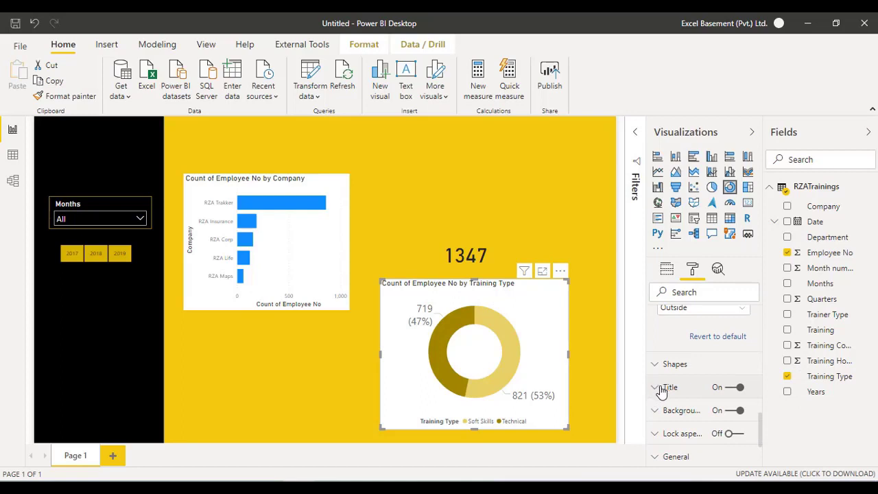
{"action": "left_click", "coordinate": [663, 389]}
{"action": "left_click_drag", "start_coordinate": [697, 425], "coordinate": [639, 425]}
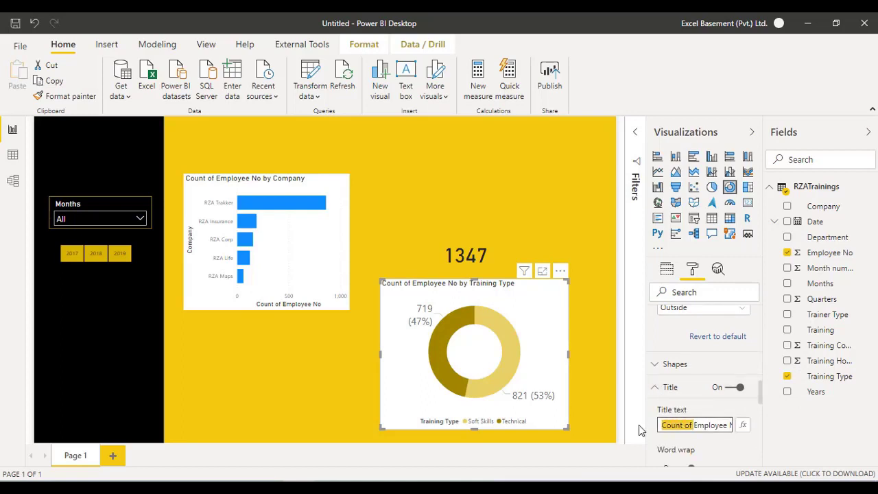
{"action": "key", "text": "BackSpace"}
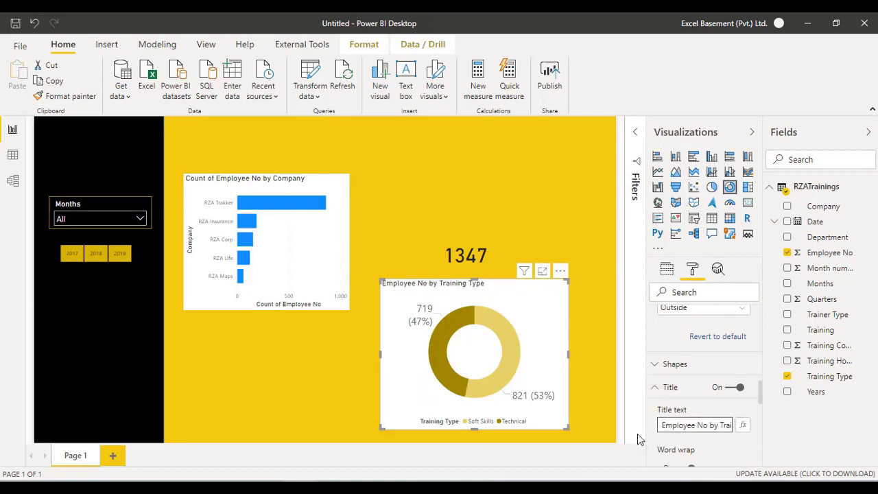
{"action": "key", "text": "ctrl+shift+Right"}
{"action": "key", "text": "ctrl+shift+Right"}
{"action": "key", "text": "ctrl+shift+Right"}
{"action": "key", "text": "ctrl+shift+Right"}
{"action": "key", "text": "ctrl+shift+Right"}
{"action": "key", "text": "ctrl+shift+Left"}
{"action": "key", "text": "ctrl+shift+Left"}
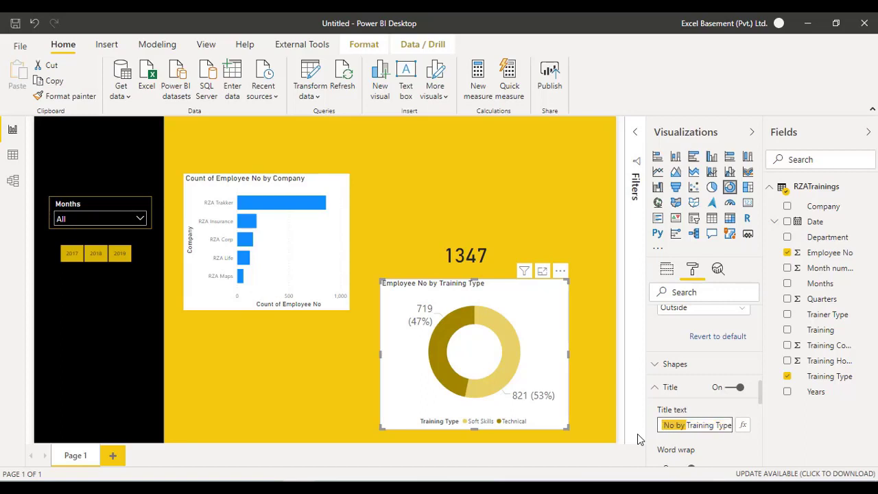
{"action": "key", "text": "BackSpace"}
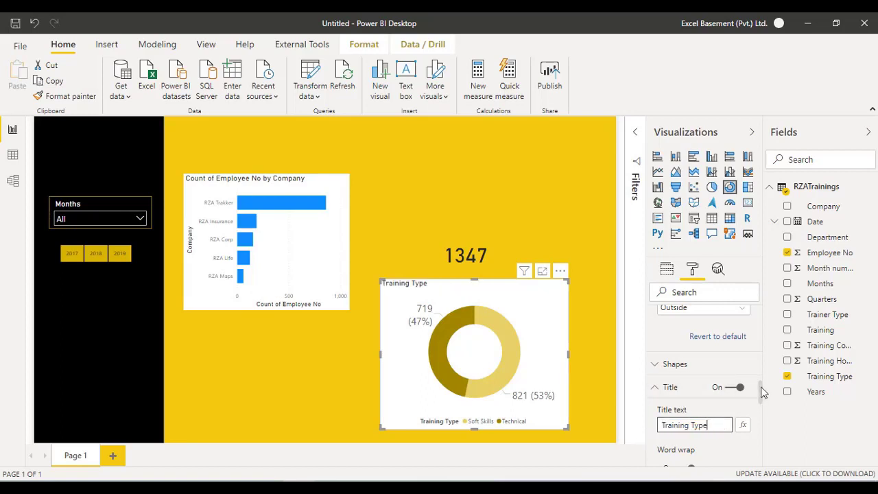
Center the donut chart's title and set its text size to 15 pt
{"action": "left_click_drag", "start_coordinate": [762, 391], "coordinate": [759, 427]}
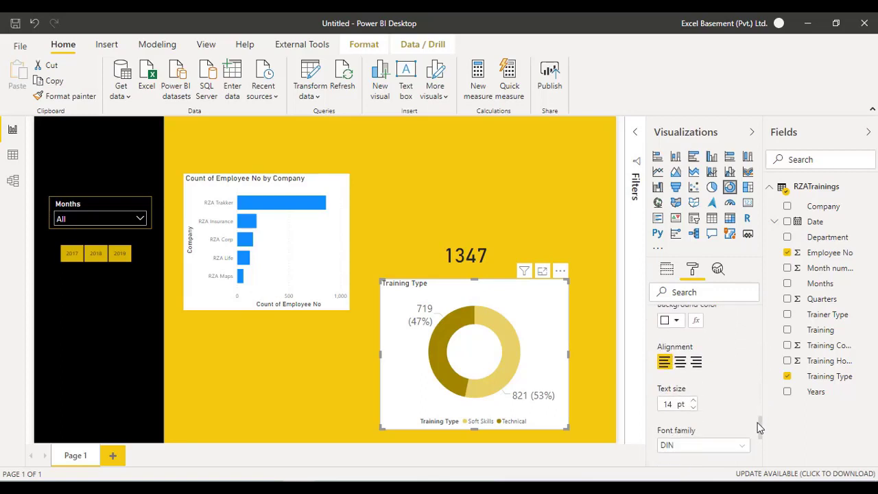
{"action": "left_click", "coordinate": [680, 364]}
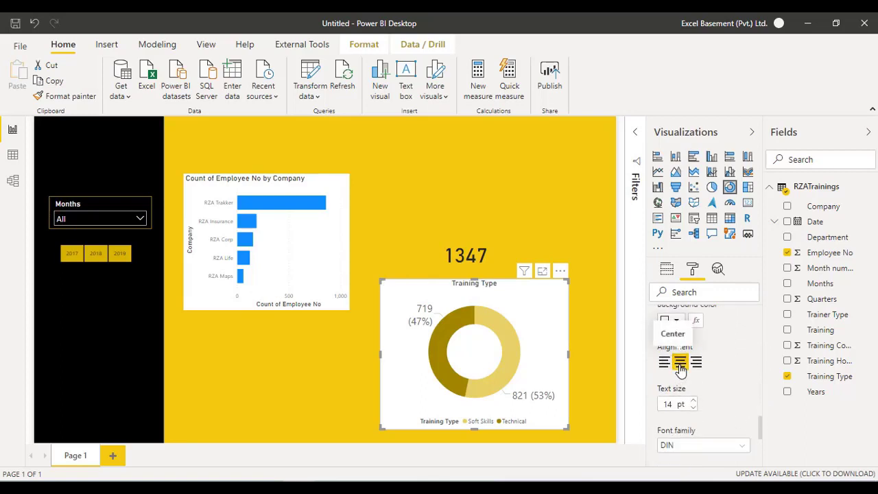
{"action": "left_click", "coordinate": [693, 401]}
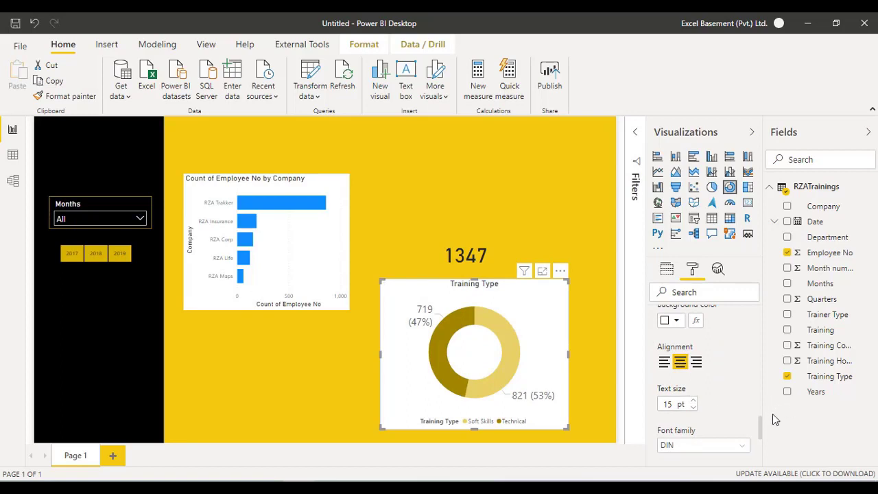
Turn on the donut chart's border and colour it the darkest yellow-brown theme shade
{"action": "left_click_drag", "start_coordinate": [760, 432], "coordinate": [774, 336]}
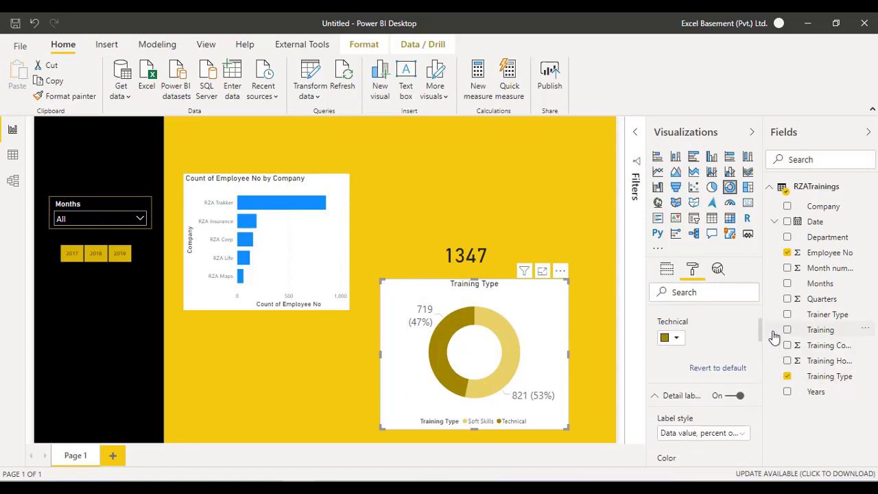
{"action": "left_click", "coordinate": [673, 402]}
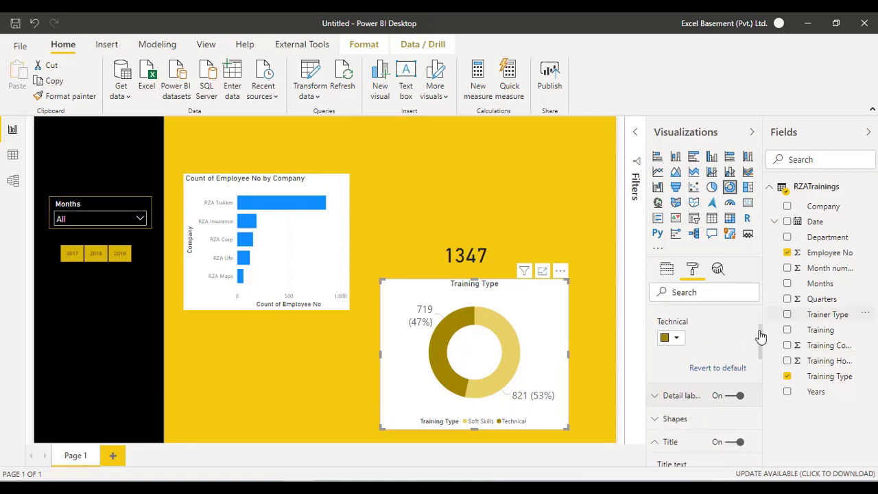
{"action": "left_click_drag", "start_coordinate": [760, 341], "coordinate": [753, 471]}
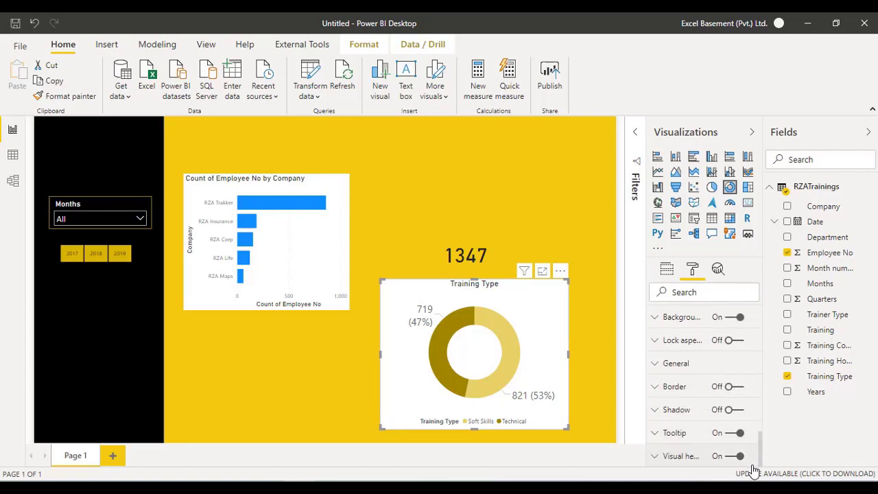
{"action": "left_click", "coordinate": [735, 387]}
{"action": "left_click", "coordinate": [686, 387]}
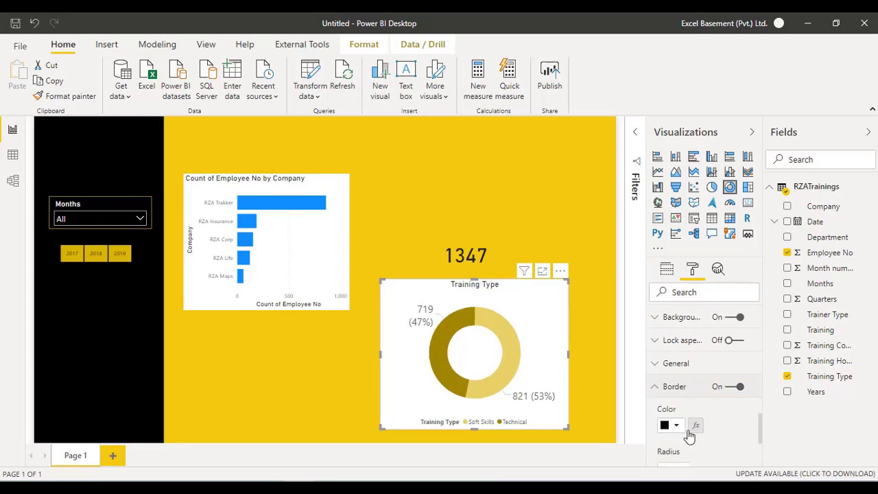
{"action": "left_click", "coordinate": [669, 427]}
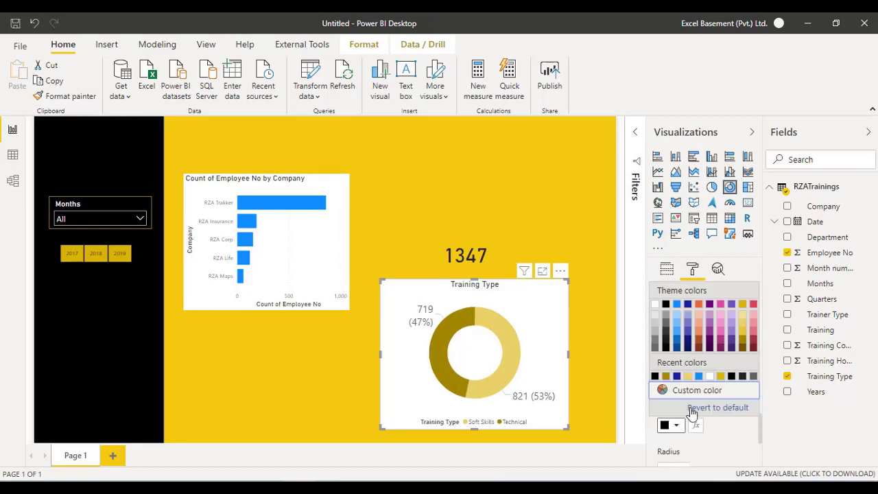
{"action": "left_click", "coordinate": [743, 345]}
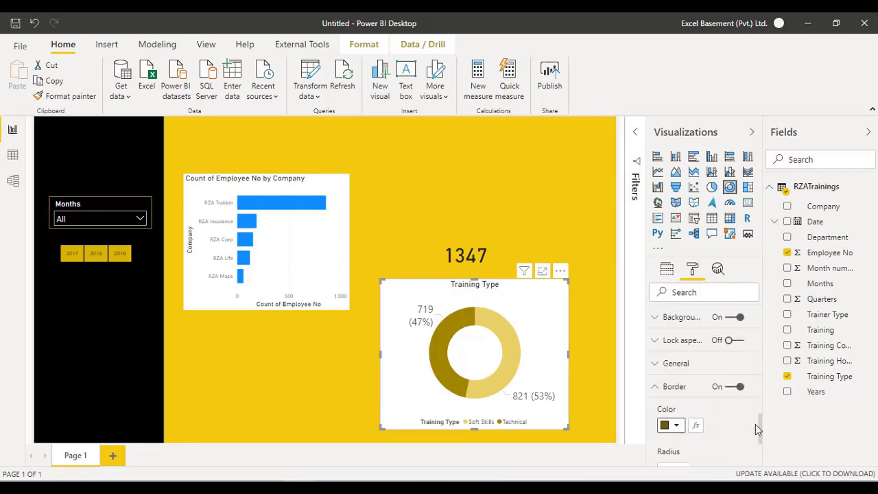
Set the donut chart's background colour to a light grey theme shade
{"action": "scroll", "coordinate": [757, 426], "scroll_direction": "up", "scroll_amount": 4}
{"action": "scroll", "coordinate": [761, 426], "scroll_direction": "down", "scroll_amount": 3}
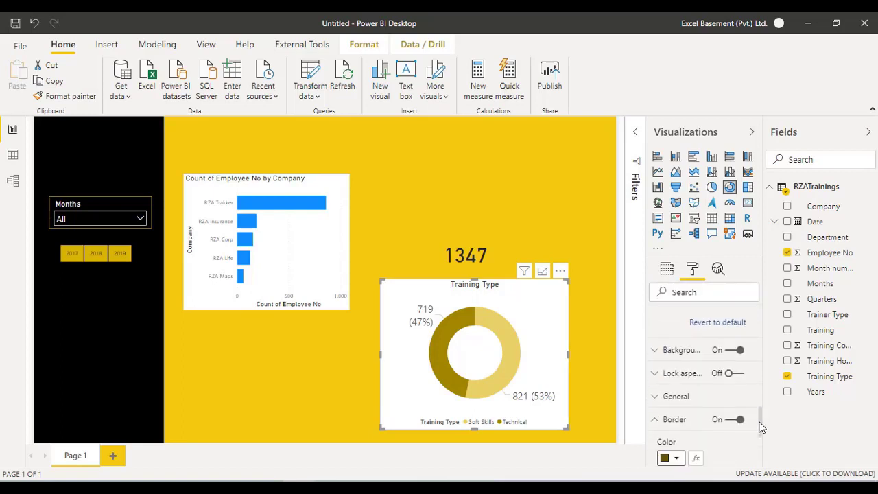
{"action": "left_click", "coordinate": [690, 350]}
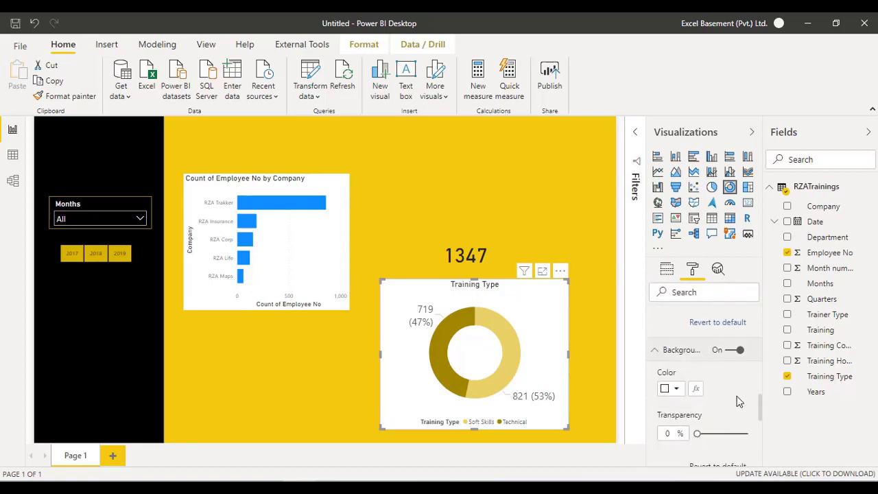
{"action": "left_click", "coordinate": [674, 390]}
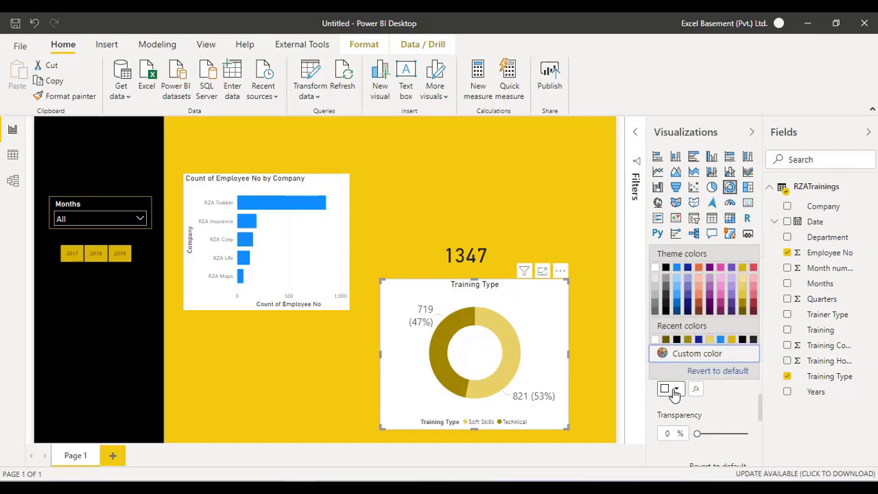
{"action": "left_click", "coordinate": [655, 290]}
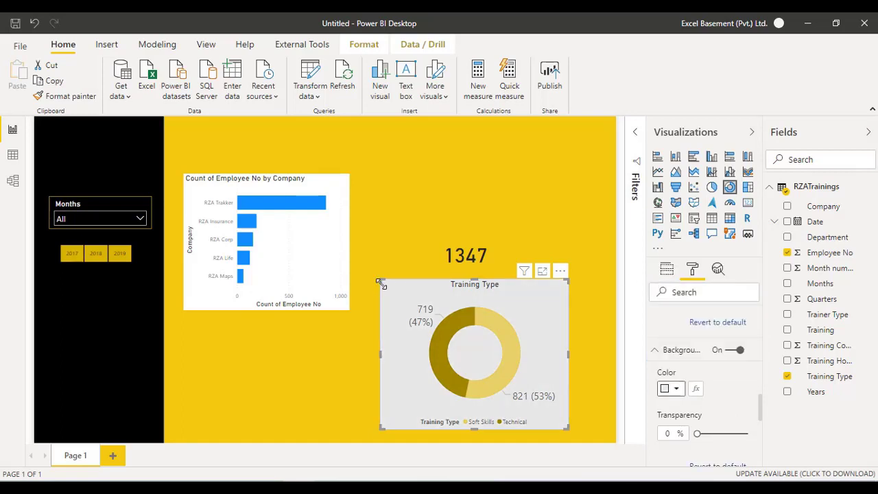
Shrink the donut chart from its lower-left corner and place the employee count card in the centre of its ring
{"action": "left_click", "coordinate": [482, 258]}
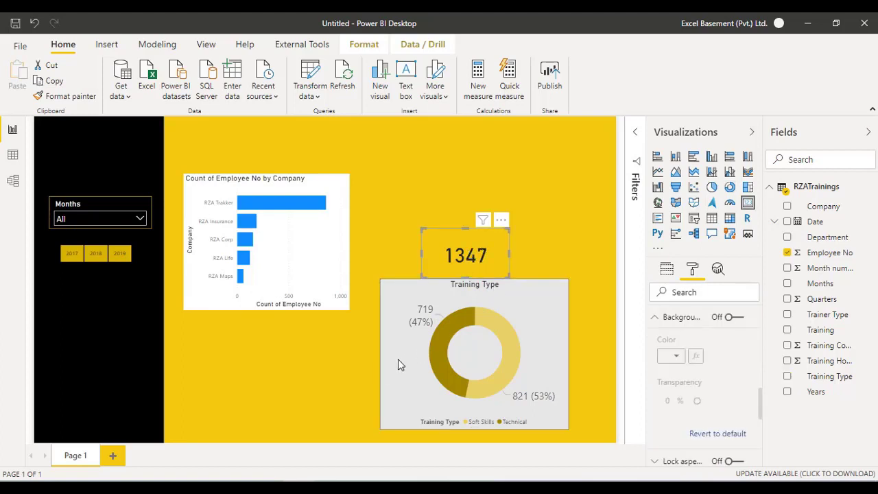
{"action": "left_click", "coordinate": [400, 402]}
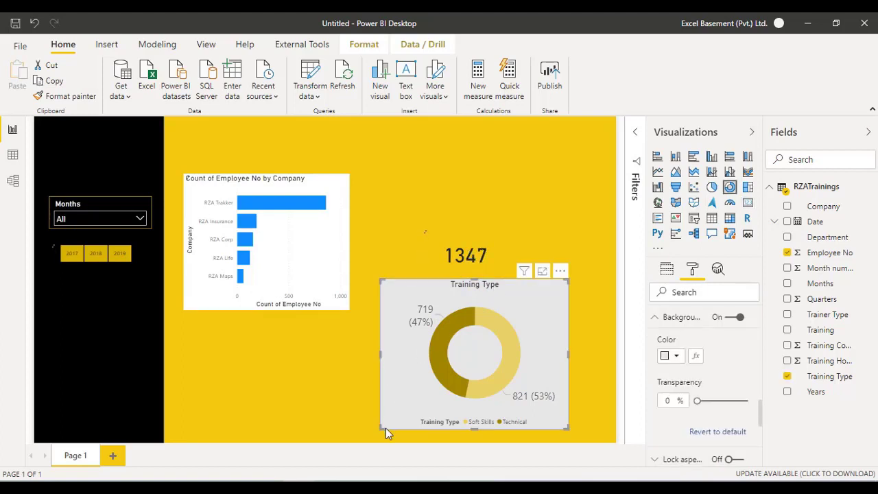
{"action": "left_click_drag", "start_coordinate": [381, 426], "coordinate": [424, 398]}
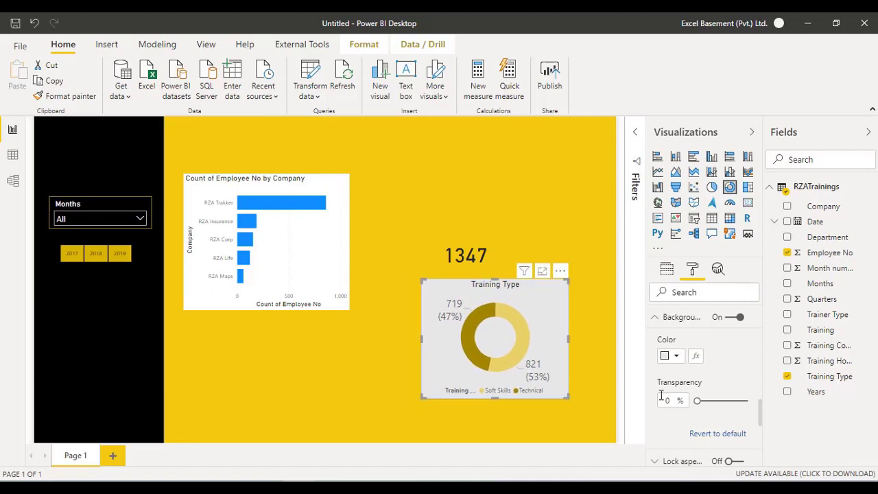
{"action": "left_click", "coordinate": [473, 261]}
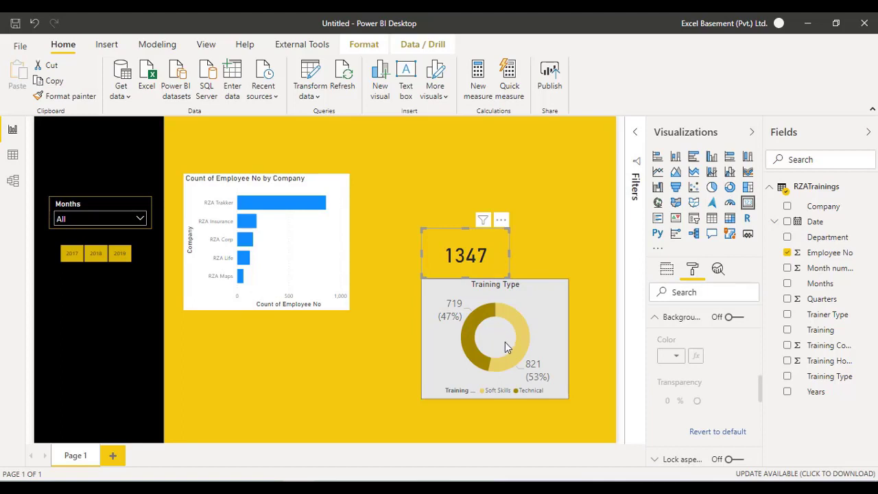
{"action": "left_click_drag", "start_coordinate": [463, 265], "coordinate": [494, 349]}
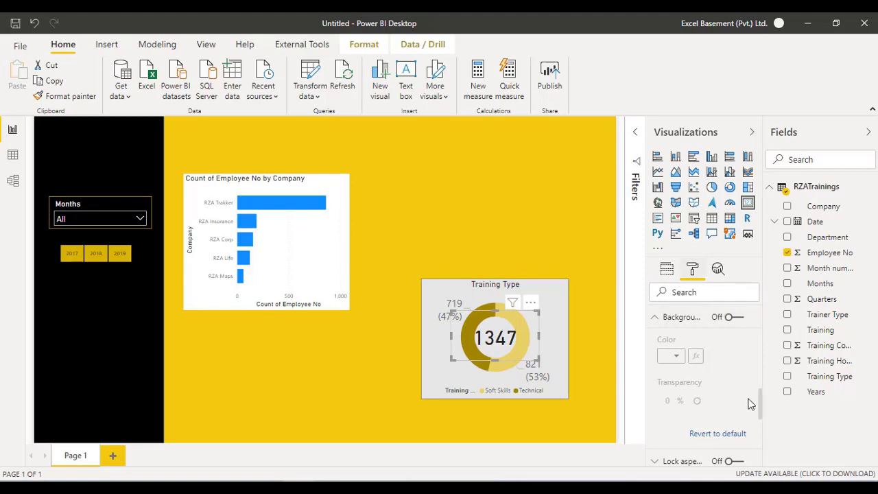
Reduce the employee count card's data label text size to 30 pt
{"action": "left_click_drag", "start_coordinate": [761, 405], "coordinate": [762, 309]}
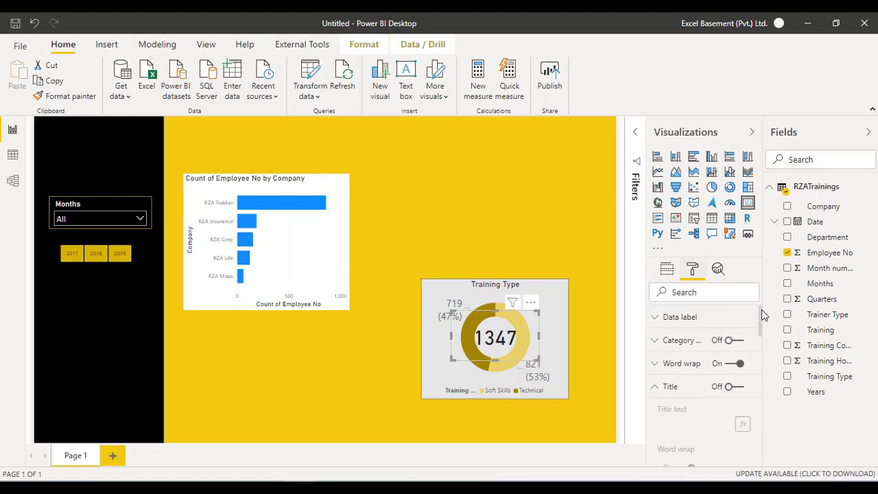
{"action": "left_click", "coordinate": [674, 395]}
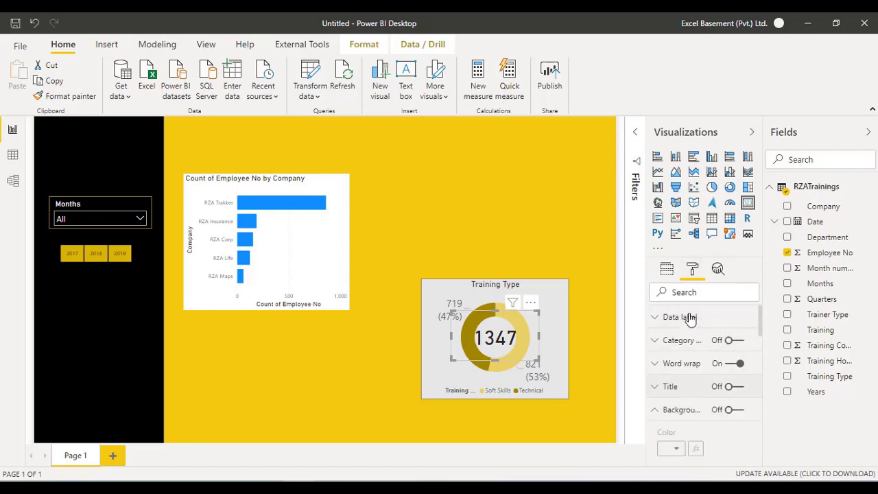
{"action": "left_click", "coordinate": [753, 322]}
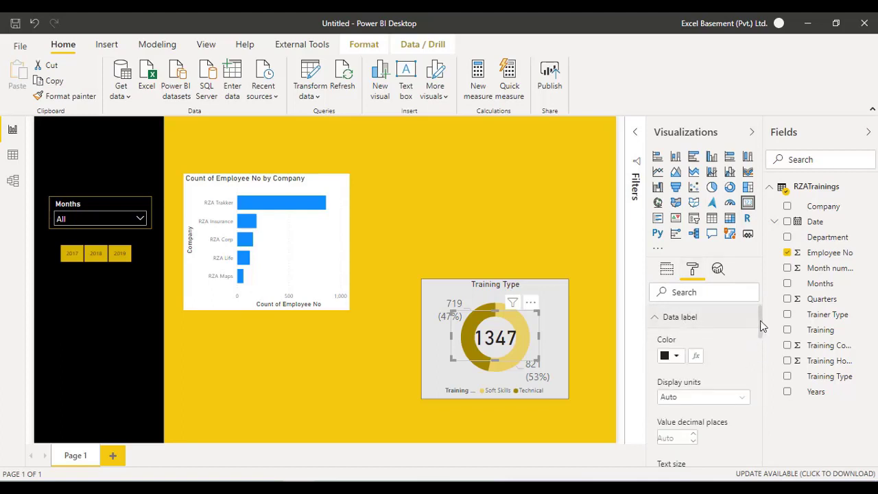
{"action": "left_click_drag", "start_coordinate": [761, 324], "coordinate": [759, 362]}
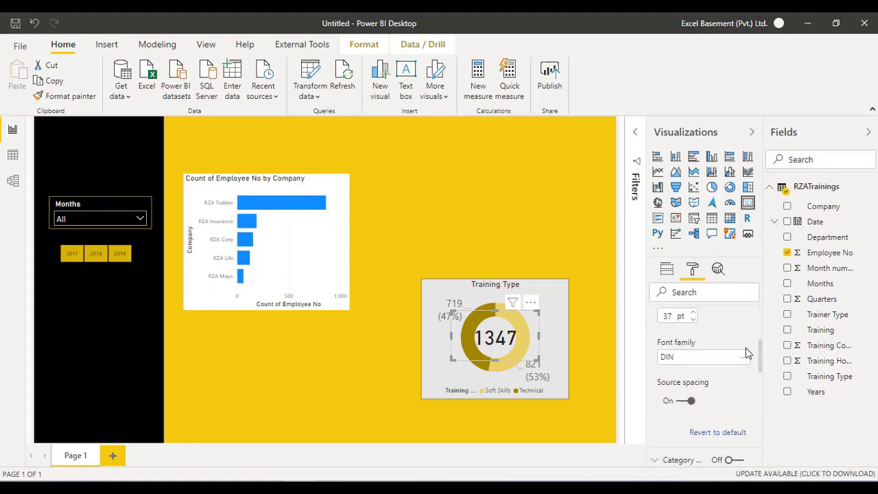
{"action": "left_click", "coordinate": [674, 316]}
{"action": "type", "text": "33"}
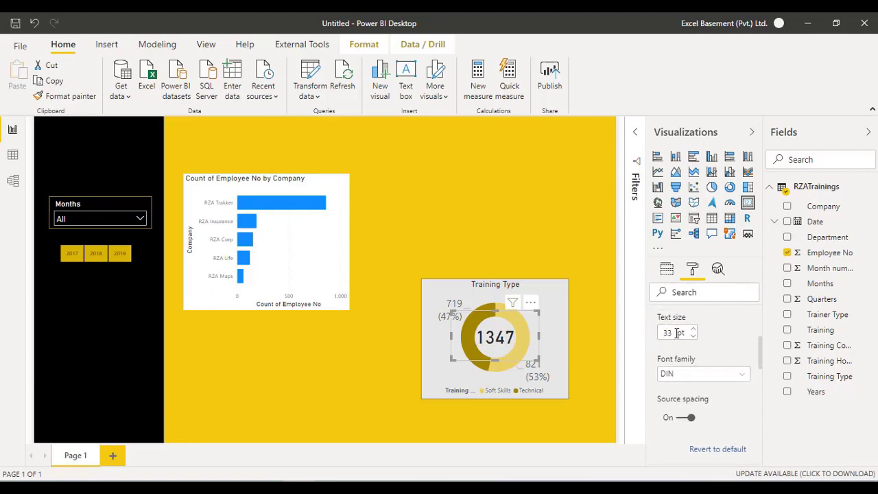
{"action": "left_click_drag", "start_coordinate": [676, 333], "coordinate": [628, 339]}
{"action": "type", "text": "30"}
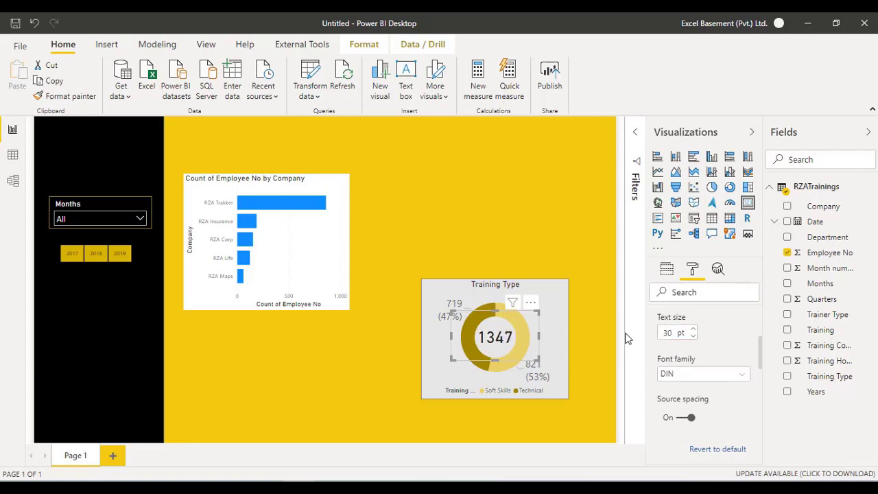
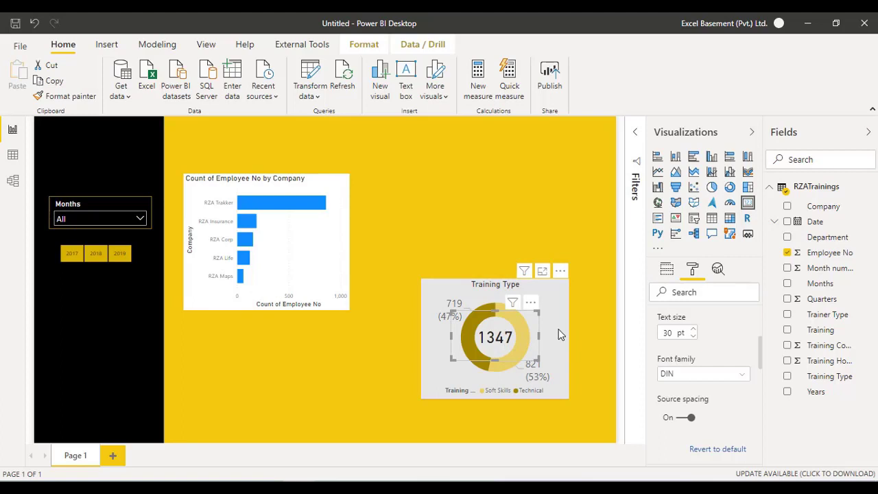
Group the employee count card with the donut chart and move the group up beside the company bar chart, near the page's right edge
{"action": "left_click", "coordinate": [559, 334]}
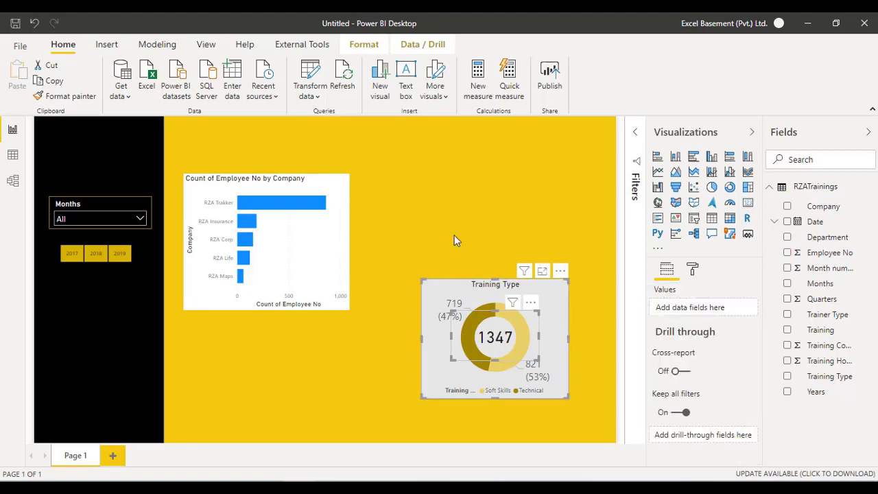
{"action": "left_click", "coordinate": [364, 44]}
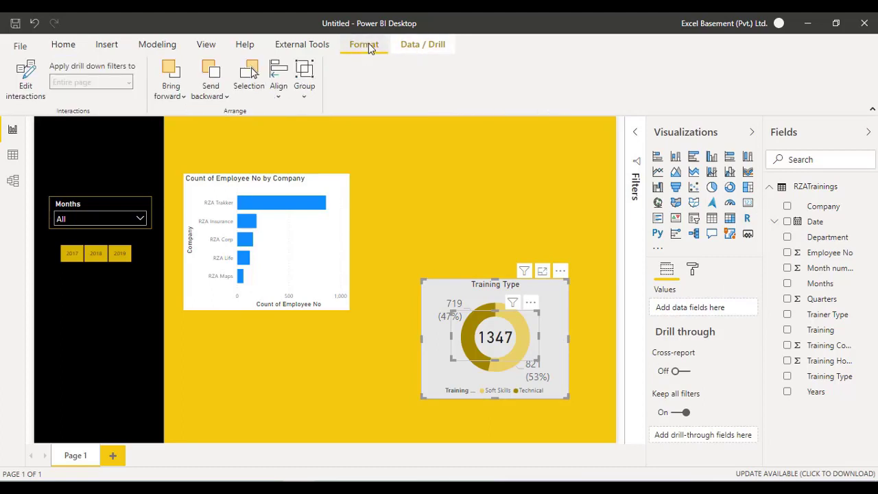
{"action": "left_click", "coordinate": [306, 93]}
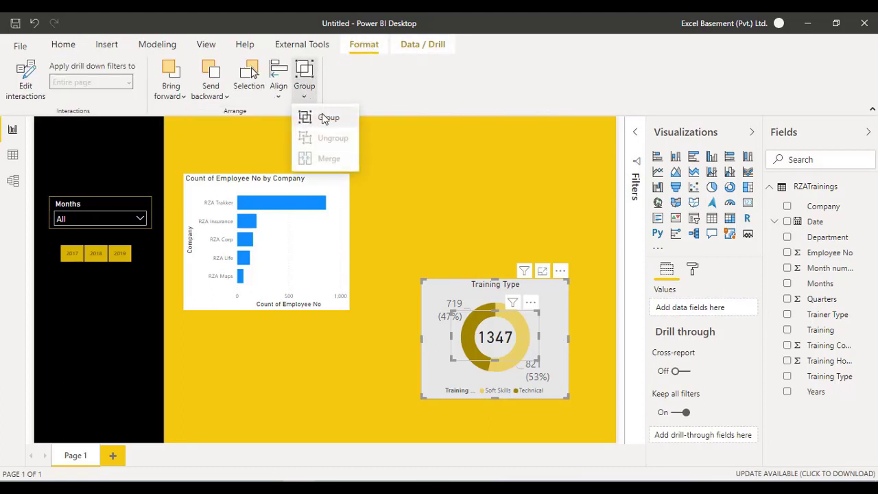
{"action": "left_click", "coordinate": [323, 120]}
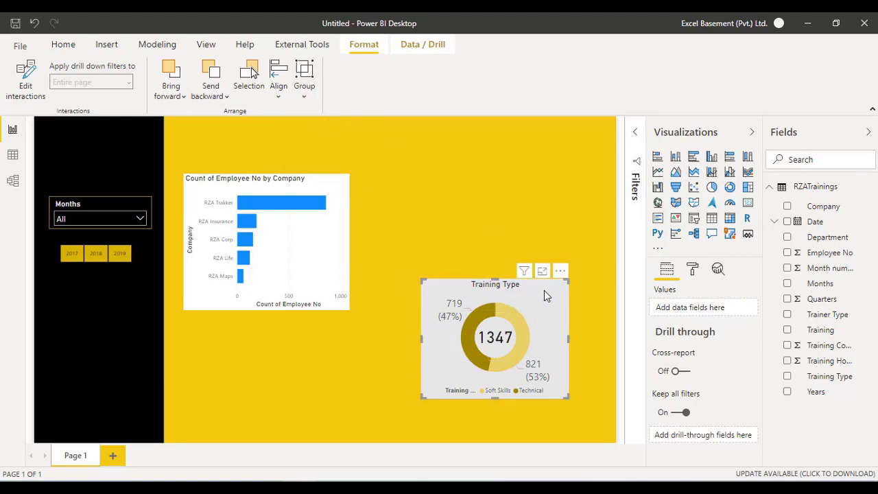
{"action": "left_click_drag", "start_coordinate": [549, 283], "coordinate": [565, 198]}
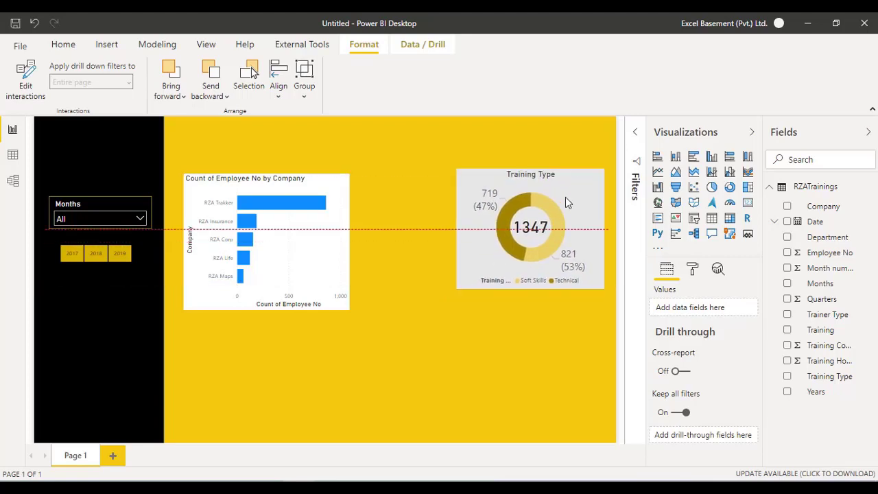
{"action": "left_click", "coordinate": [556, 341]}
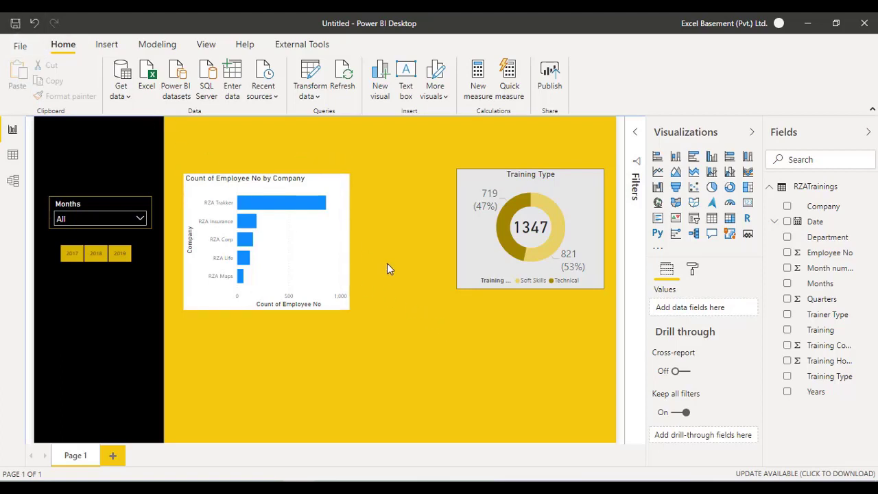
{"action": "left_click", "coordinate": [415, 231]}
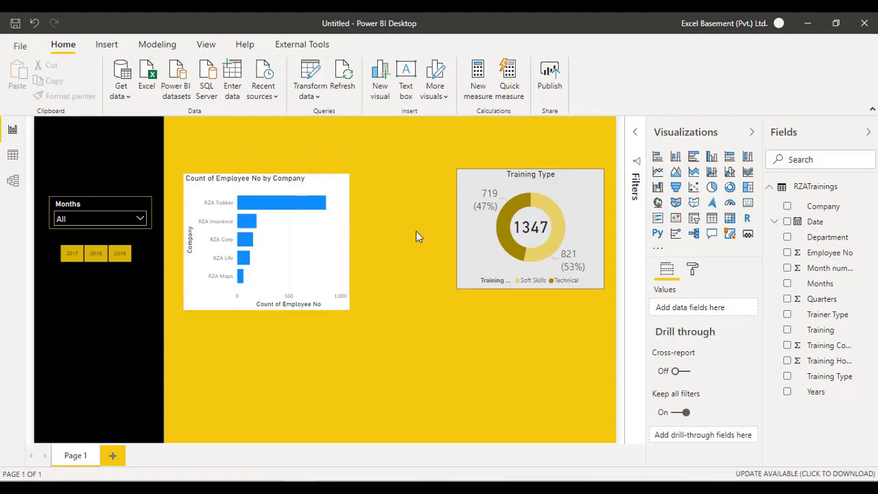
Copy the donut chart's formatting onto the company bar chart with Format painter
{"action": "left_click", "coordinate": [310, 193]}
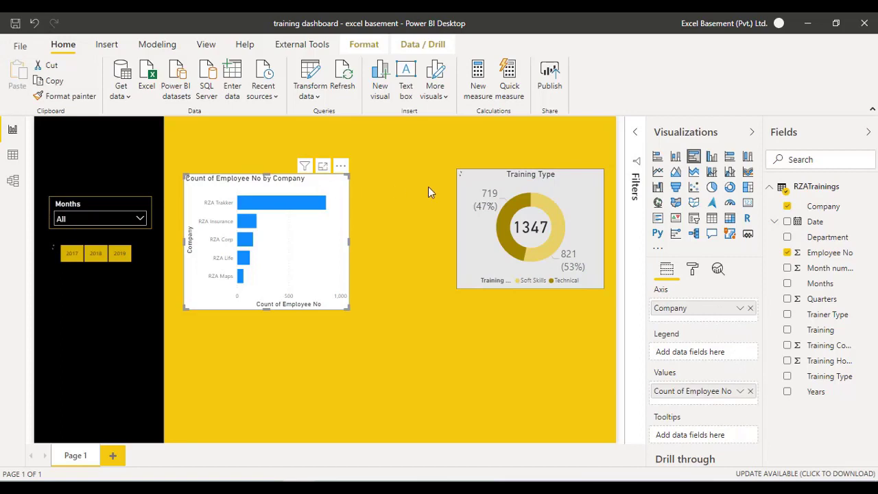
{"action": "left_click", "coordinate": [484, 178]}
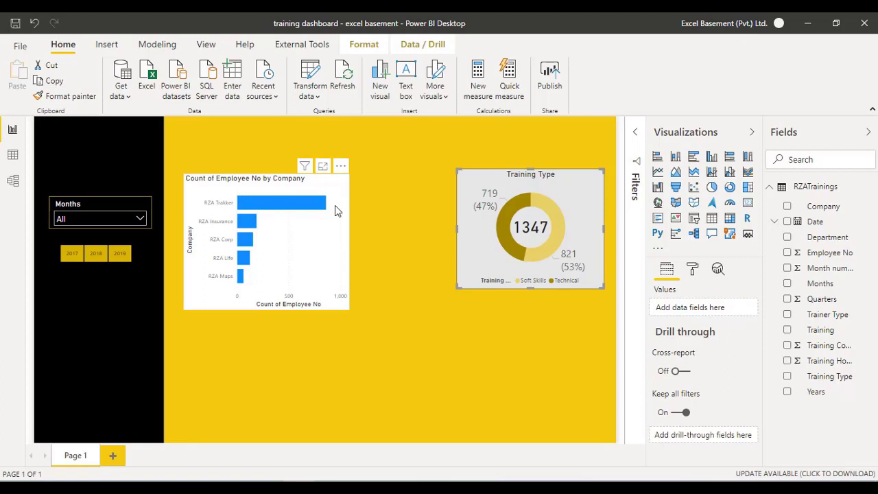
{"action": "left_click", "coordinate": [467, 184]}
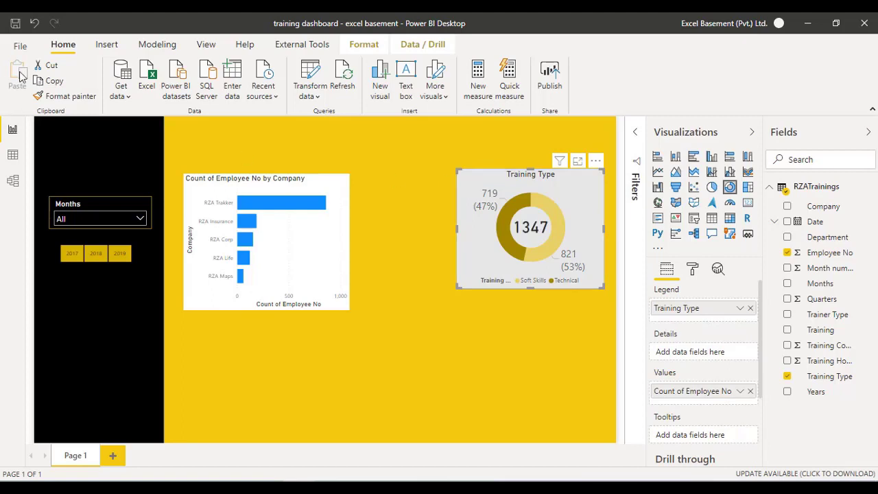
{"action": "left_click", "coordinate": [69, 96]}
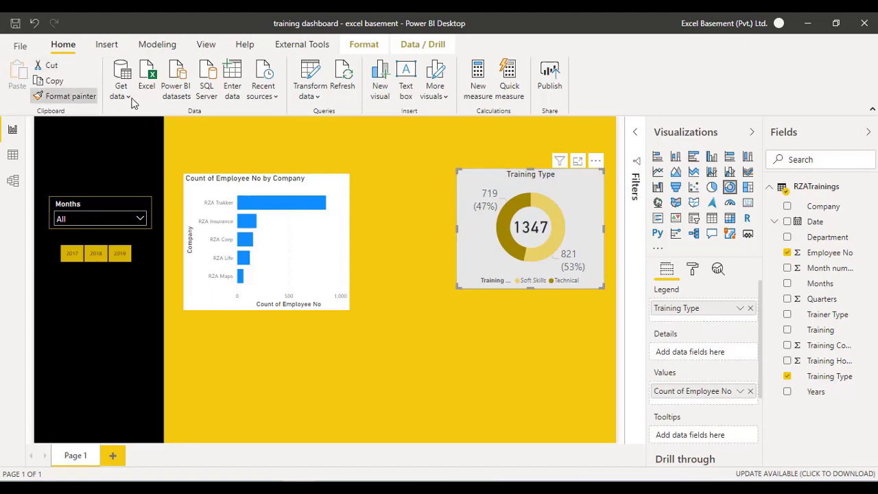
{"action": "left_click", "coordinate": [316, 225]}
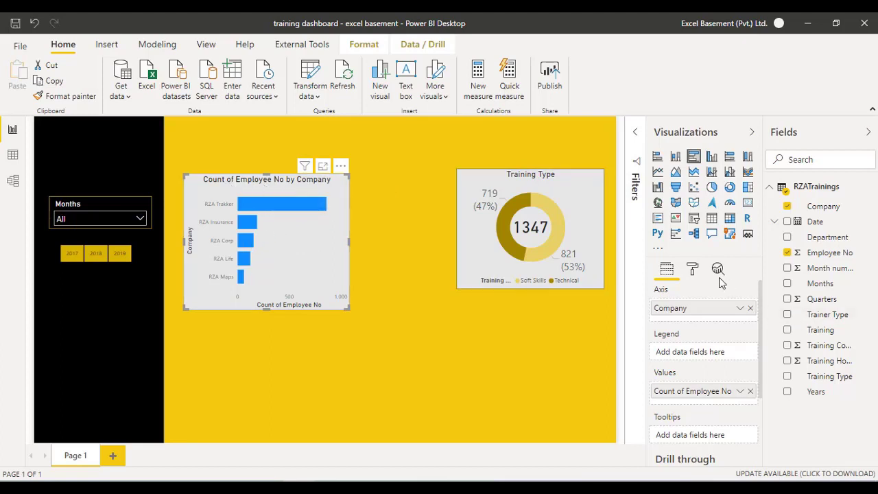
Set the company bar chart's default data colour to a yellow theme shade
{"action": "left_click", "coordinate": [692, 268]}
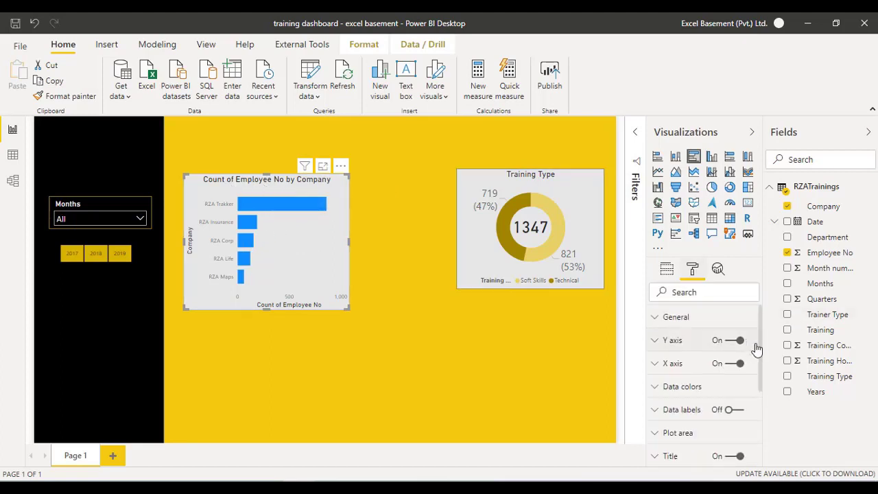
{"action": "left_click", "coordinate": [720, 388]}
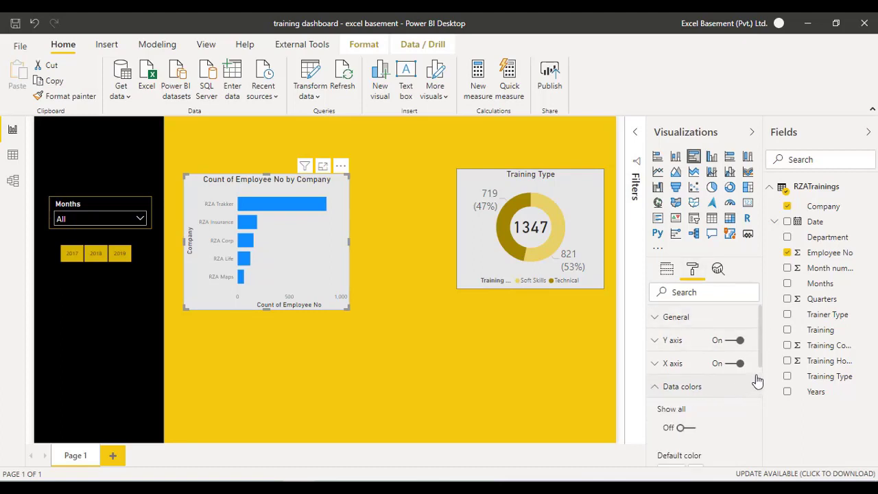
{"action": "scroll", "coordinate": [762, 374], "scroll_direction": "down", "scroll_amount": 3}
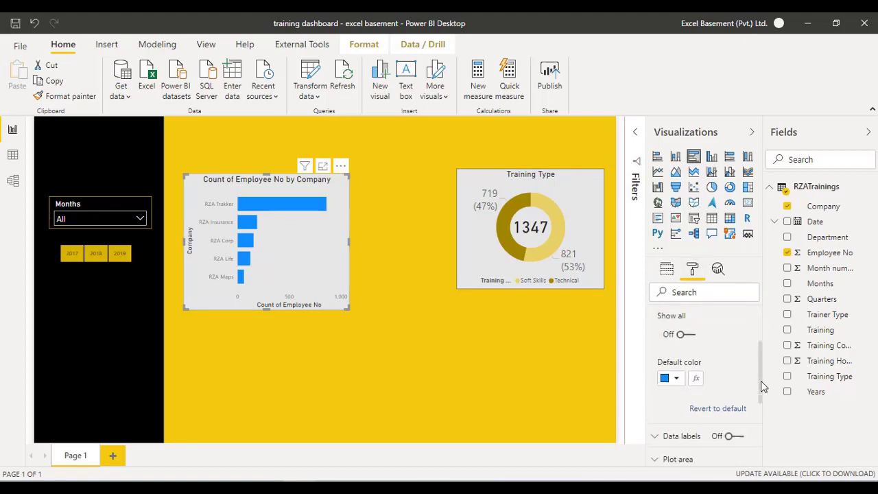
{"action": "left_click", "coordinate": [677, 372]}
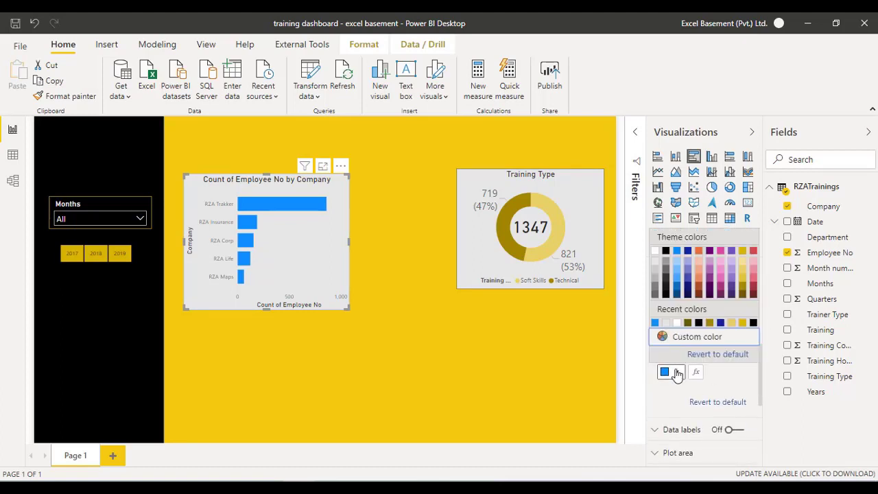
{"action": "left_click", "coordinate": [744, 284]}
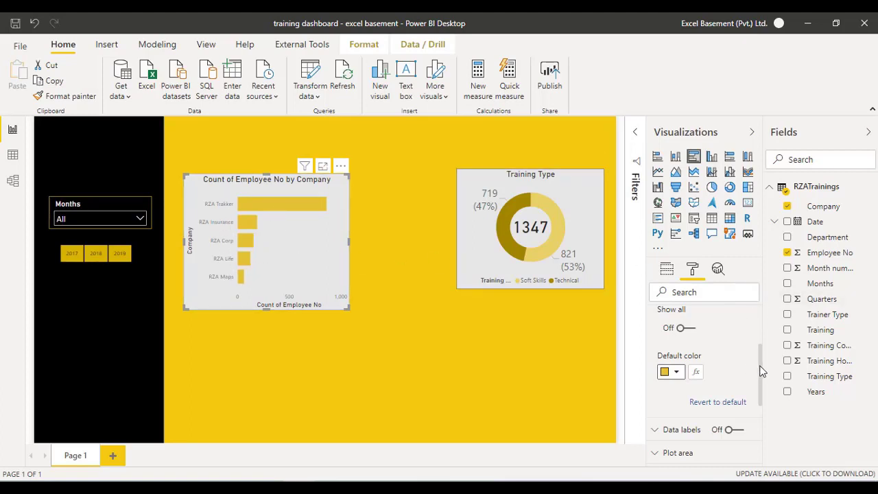
{"action": "left_click_drag", "start_coordinate": [760, 371], "coordinate": [762, 400]}
{"action": "left_click", "coordinate": [683, 371]}
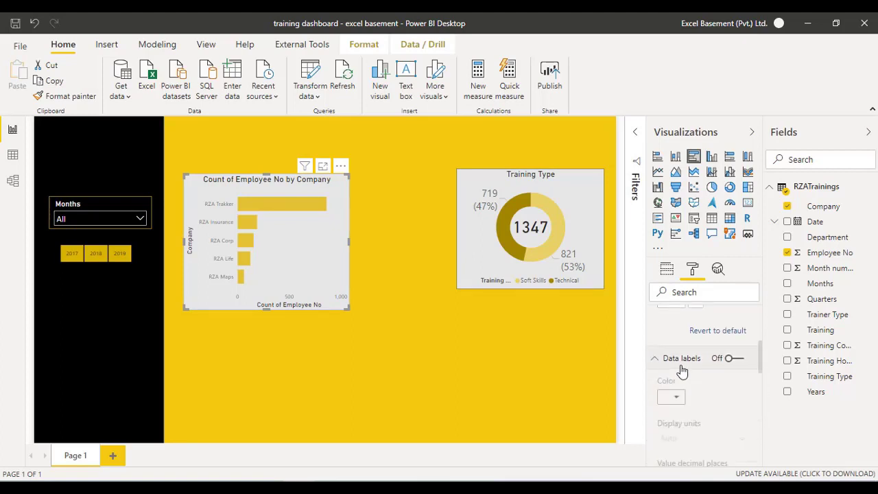
{"action": "left_click", "coordinate": [691, 365]}
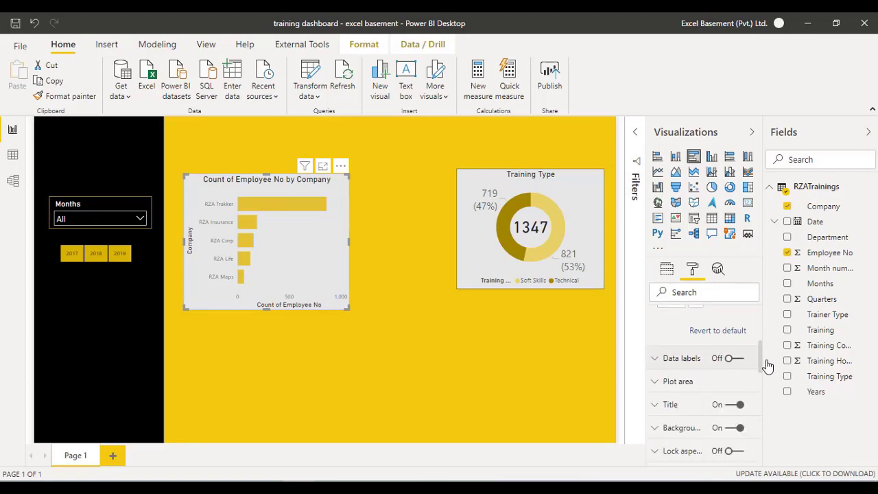
Turn on the company bar chart's data labels and set their value decimal places to 0
{"action": "left_click_drag", "start_coordinate": [760, 381], "coordinate": [742, 377]}
{"action": "left_click", "coordinate": [740, 374]}
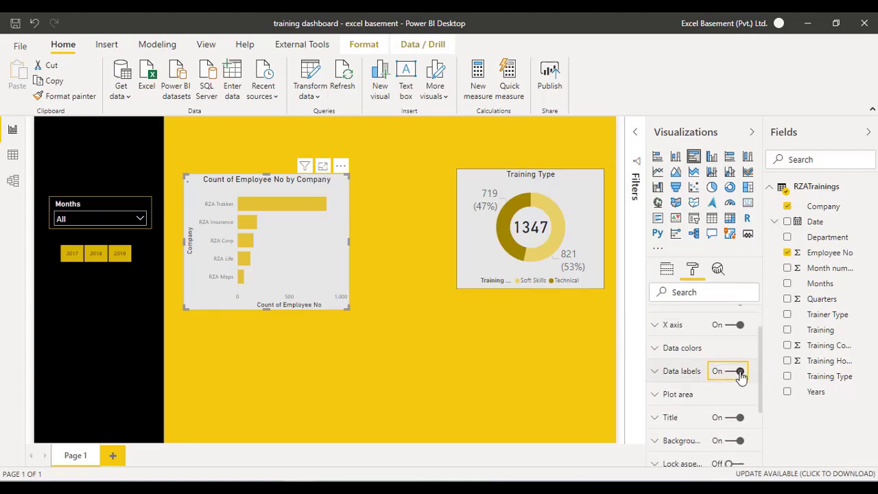
{"action": "left_click", "coordinate": [688, 376]}
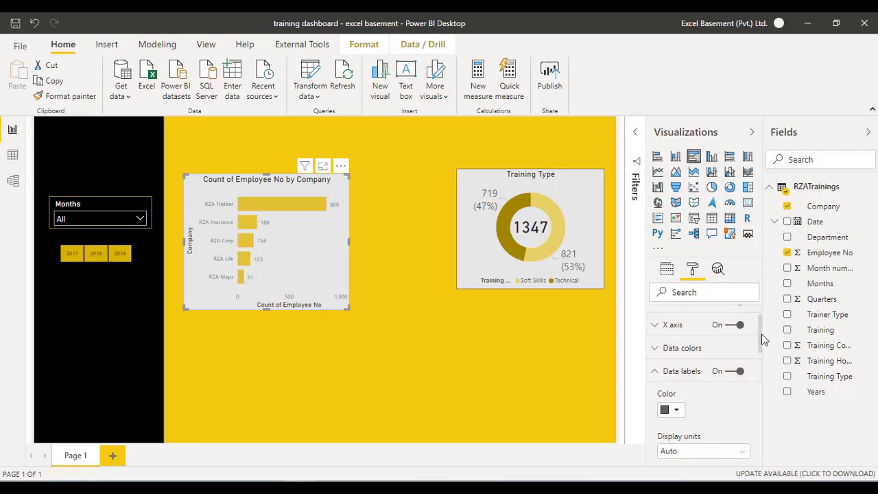
{"action": "left_click_drag", "start_coordinate": [759, 341], "coordinate": [759, 376]}
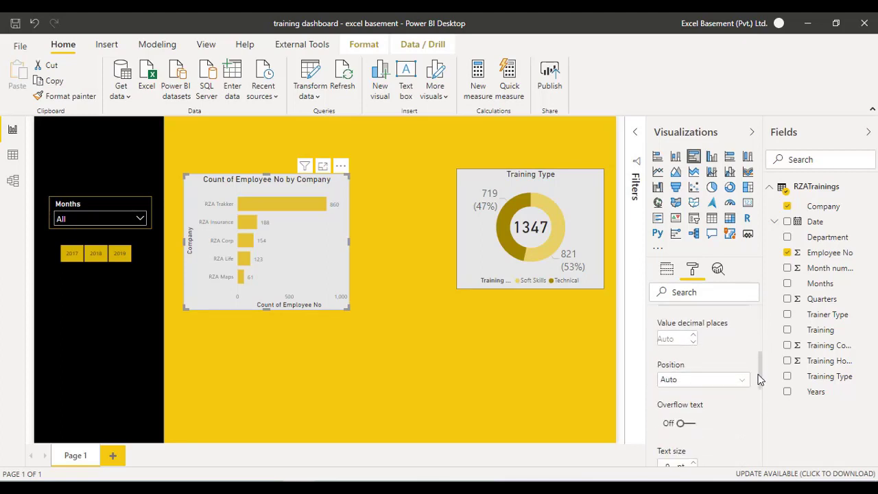
{"action": "left_click", "coordinate": [678, 339]}
{"action": "type", "text": "0"}
Set the company bar chart's data label text size to 14 pt and the label colour to black
{"action": "left_click_drag", "start_coordinate": [758, 375], "coordinate": [759, 395]}
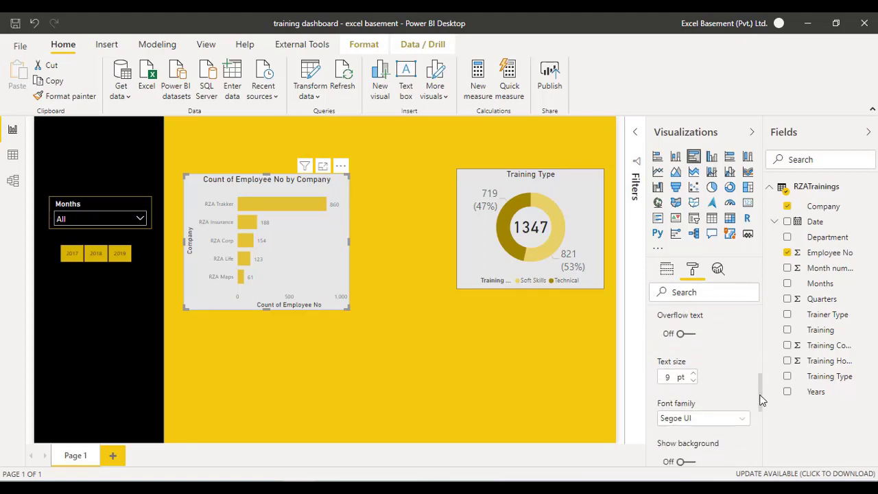
{"action": "left_click", "coordinate": [674, 379]}
{"action": "type", "text": "14"}
{"action": "left_click_drag", "start_coordinate": [761, 397], "coordinate": [766, 350]}
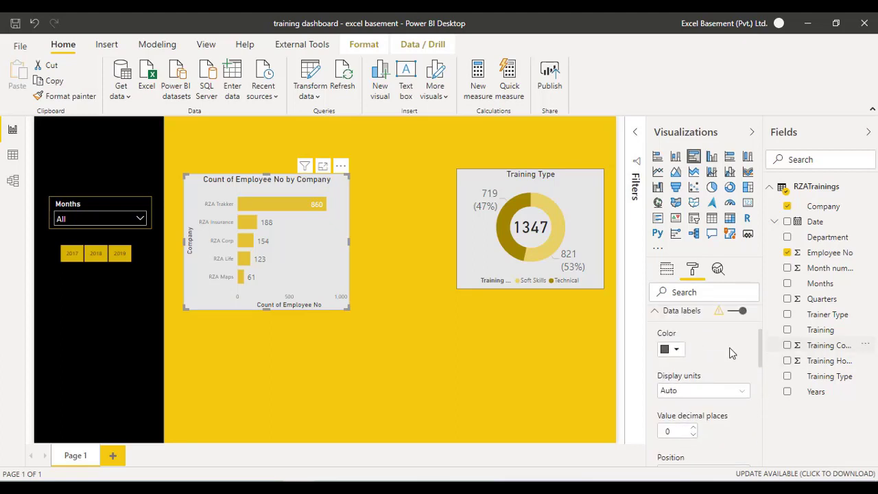
{"action": "left_click", "coordinate": [676, 350]}
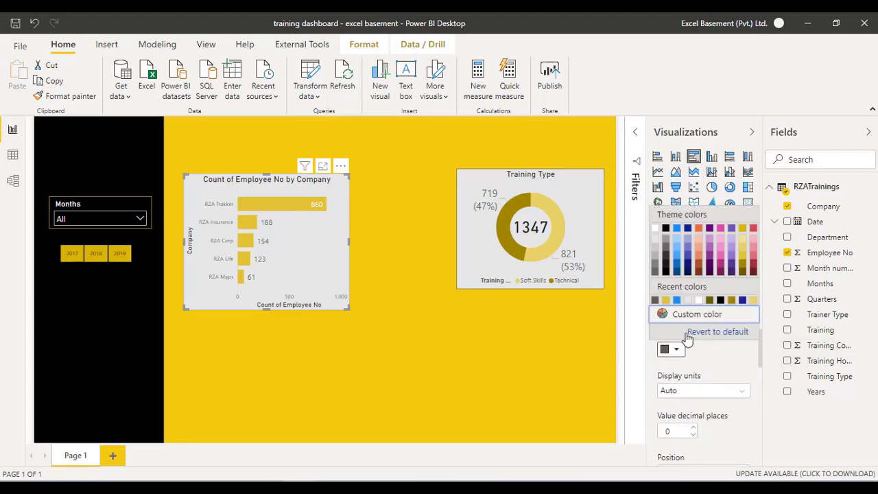
{"action": "left_click", "coordinate": [666, 228]}
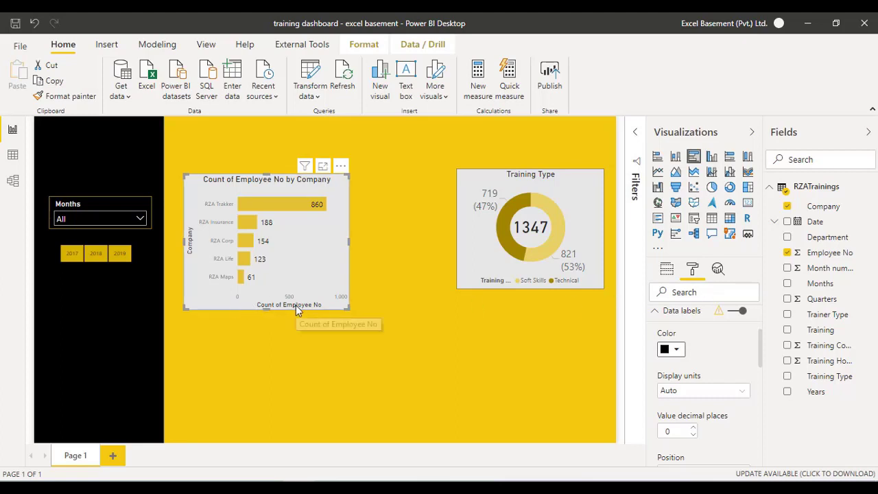
{"action": "left_click", "coordinate": [683, 315]}
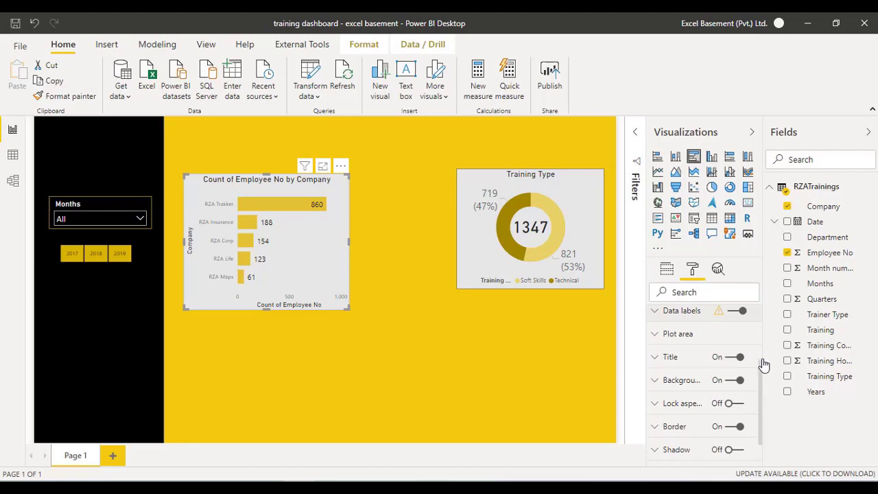
Turn off the Y axis and X axis titles of the company bar chart, keeping both axes on
{"action": "scroll", "coordinate": [760, 328], "scroll_direction": "up", "scroll_amount": 3}
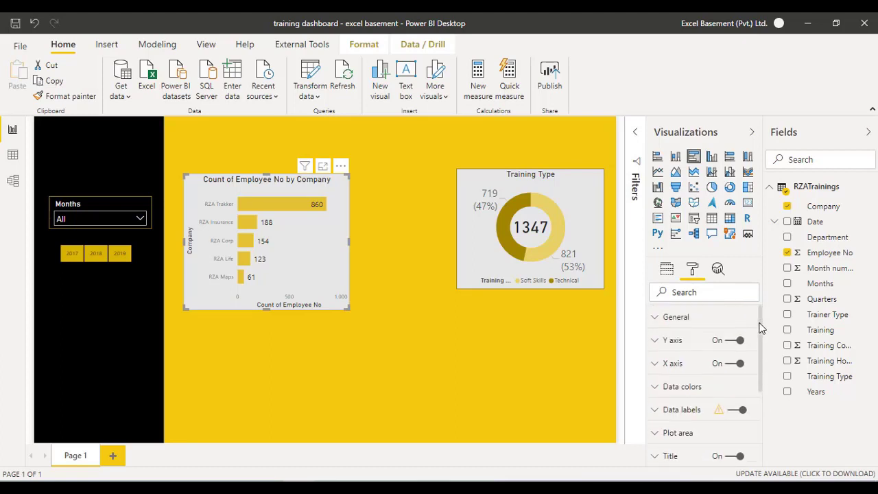
{"action": "left_click", "coordinate": [686, 345]}
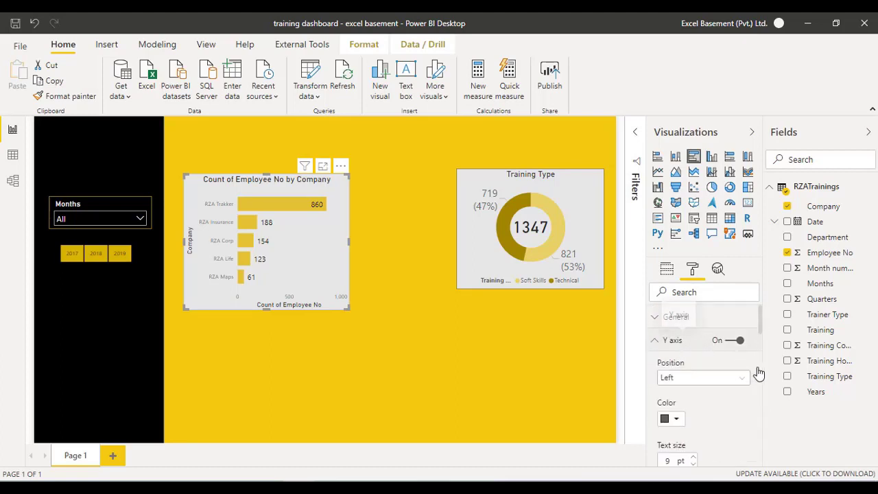
{"action": "left_click", "coordinate": [736, 343]}
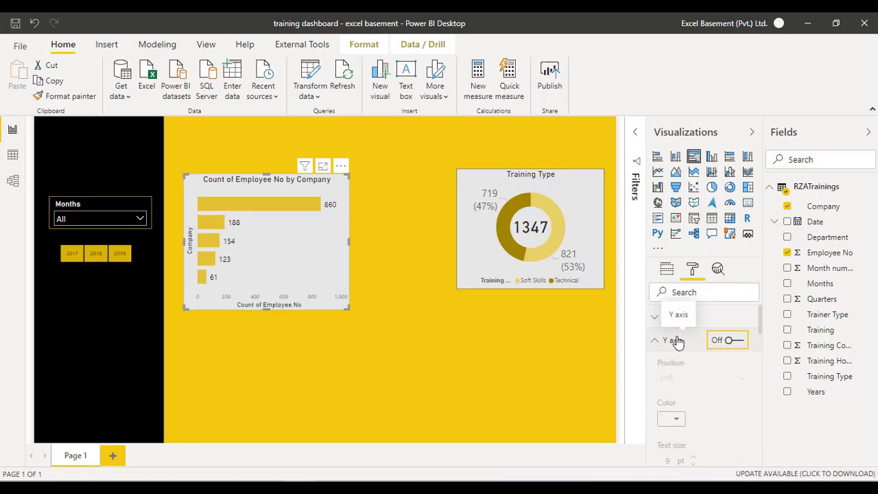
{"action": "left_click", "coordinate": [735, 341]}
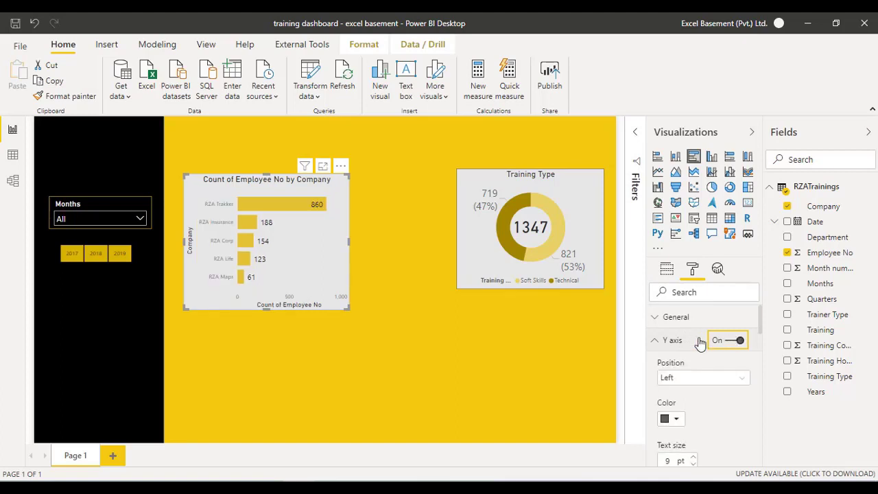
{"action": "left_click_drag", "start_coordinate": [761, 330], "coordinate": [760, 387]}
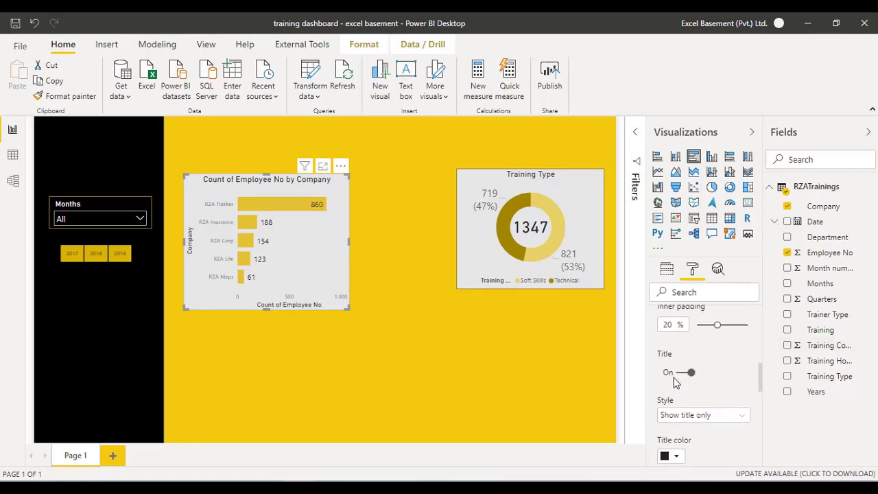
{"action": "left_click", "coordinate": [679, 374]}
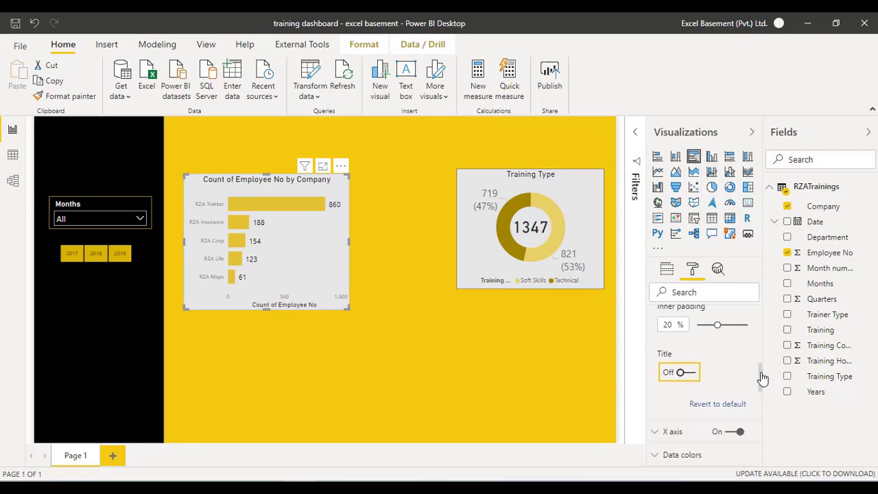
{"action": "scroll", "coordinate": [670, 430], "scroll_direction": "up", "scroll_amount": 2}
{"action": "scroll", "coordinate": [669, 433], "scroll_direction": "down", "scroll_amount": 2}
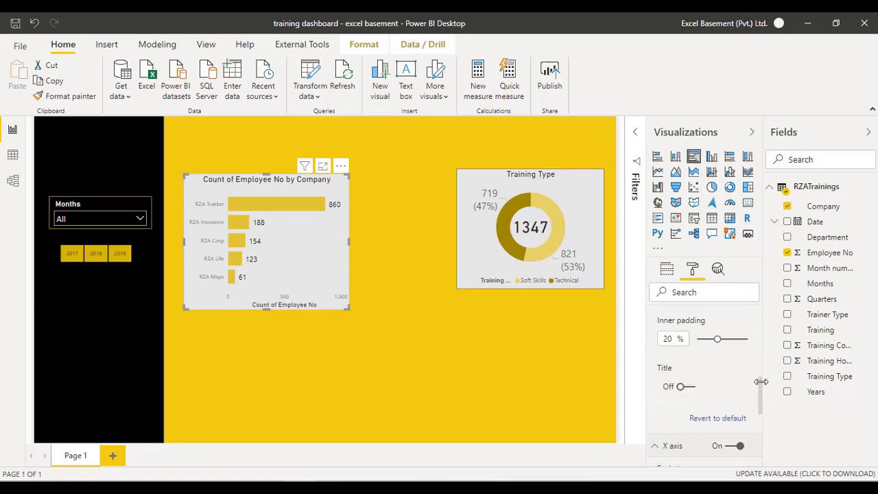
{"action": "left_click_drag", "start_coordinate": [761, 351], "coordinate": [726, 402]}
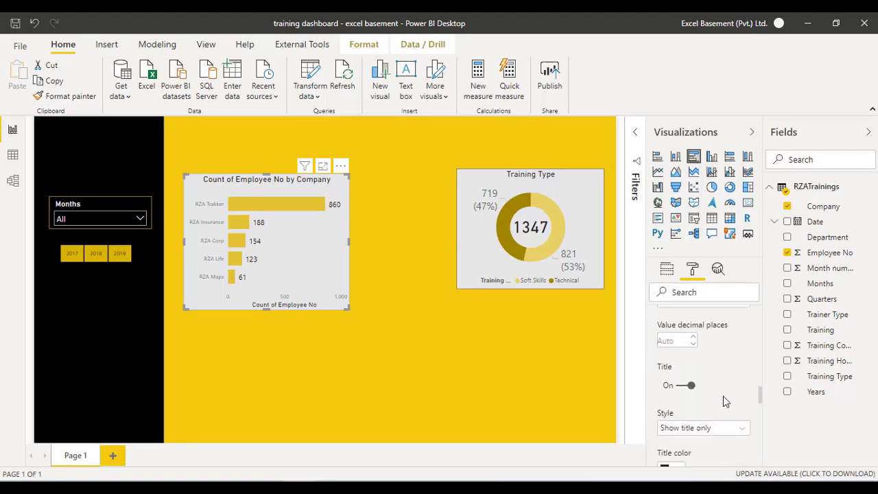
{"action": "left_click", "coordinate": [684, 388]}
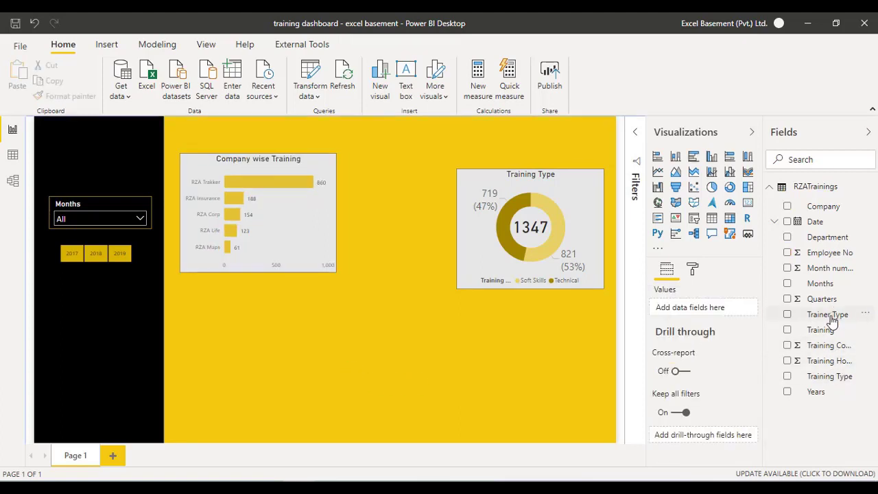
Create a donut chart below the Training Type donut with Trainer Type as legend and the count of Employee No as values
{"action": "left_click_drag", "start_coordinate": [701, 326], "coordinate": [418, 334]}
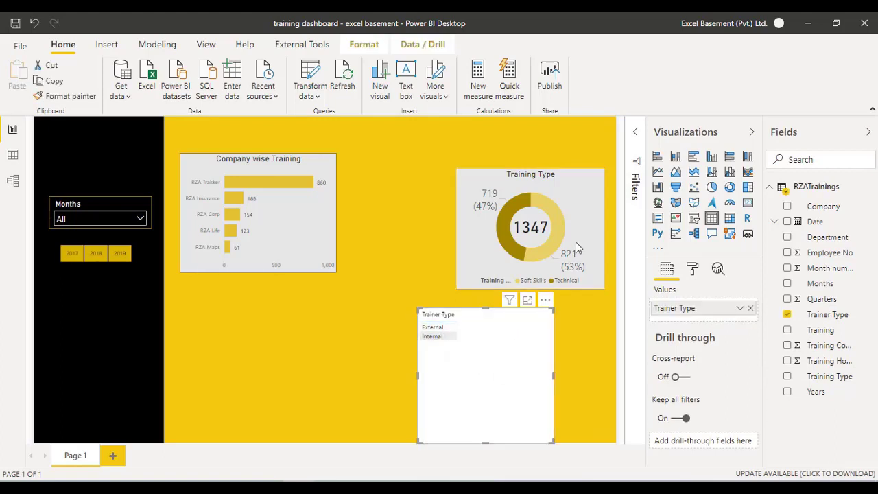
{"action": "left_click", "coordinate": [597, 229]}
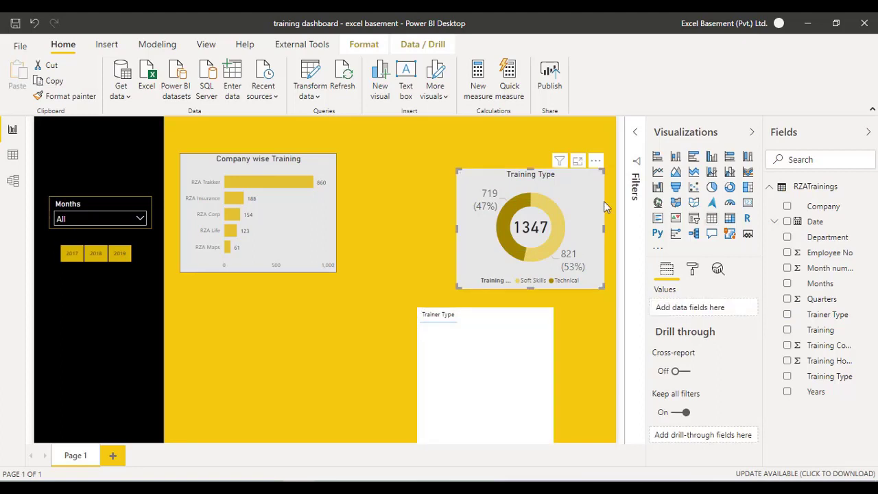
{"action": "left_click", "coordinate": [503, 404]}
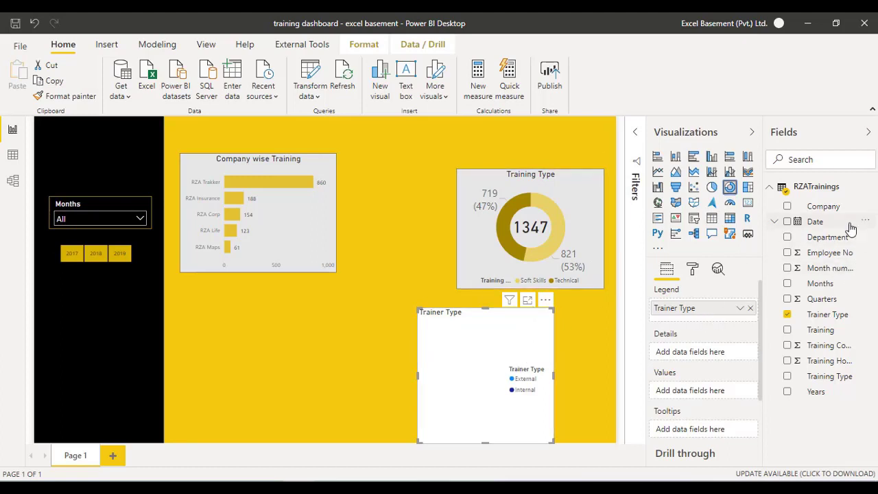
{"action": "left_click_drag", "start_coordinate": [830, 253], "coordinate": [470, 381]}
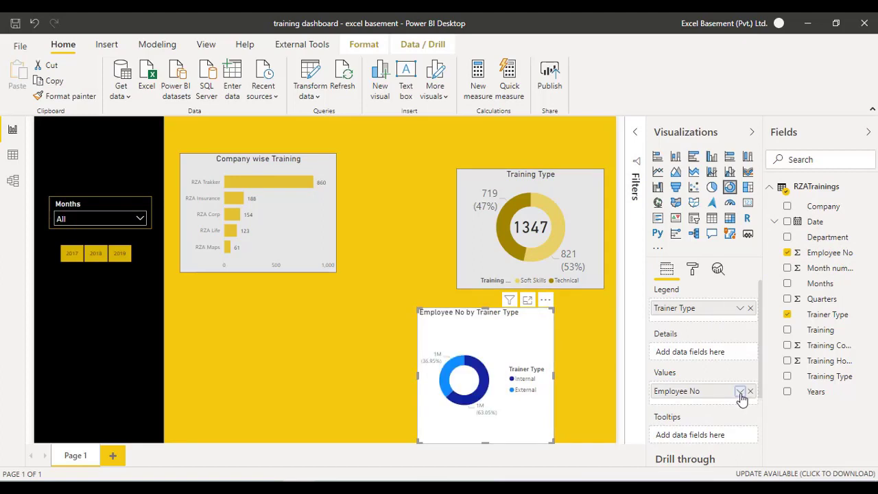
{"action": "left_click", "coordinate": [740, 391]}
{"action": "left_click", "coordinate": [786, 294]}
Copy the Training Type donut's formatting onto the trainer type donut, and place it, reduced in height, directly left of the Training Type donut
{"action": "left_click", "coordinate": [596, 226]}
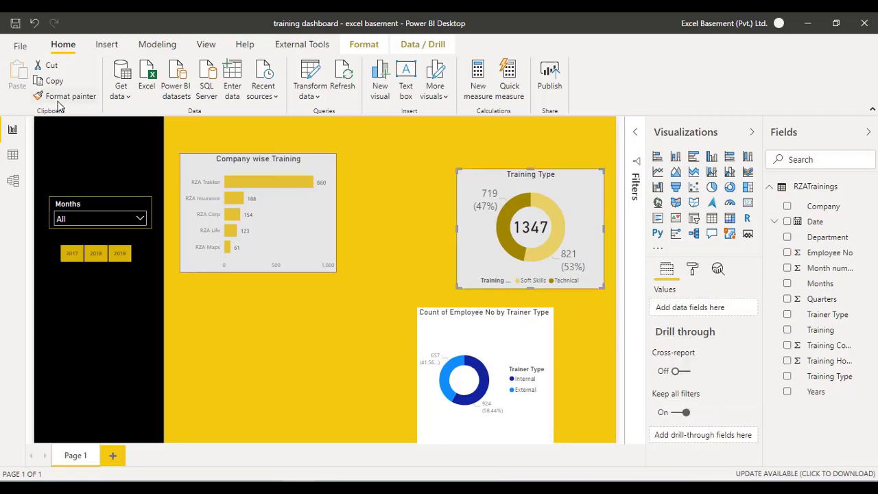
{"action": "left_click", "coordinate": [433, 415]}
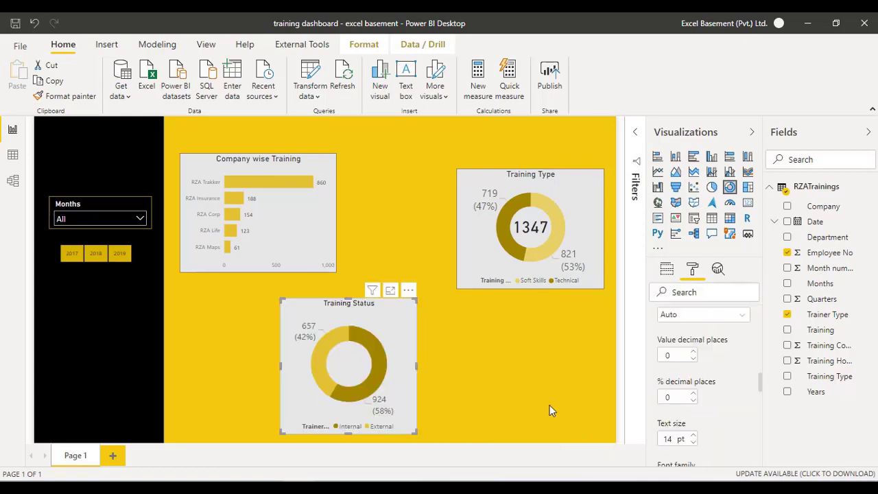
{"action": "mouse_move", "coordinate": [420, 414]}
{"action": "left_mouse_down"}
{"action": "mouse_move", "coordinate": [397, 412]}
{"action": "mouse_move", "coordinate": [411, 415]}
{"action": "mouse_move", "coordinate": [417, 402]}
{"action": "left_mouse_up"}
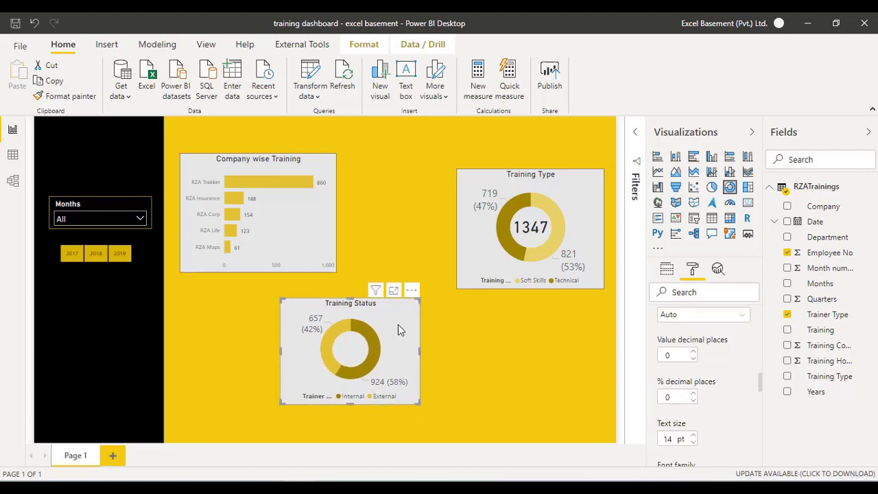
{"action": "left_click_drag", "start_coordinate": [398, 324], "coordinate": [427, 195]}
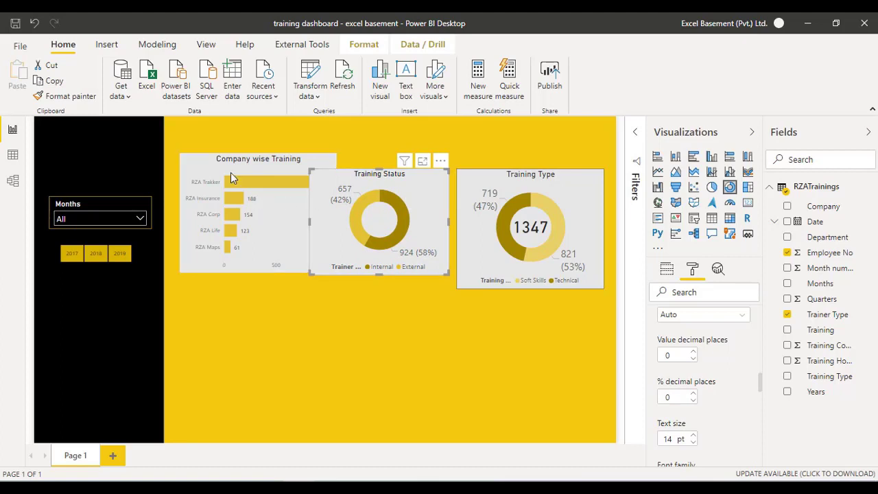
Move the Company wise Training bar chart below the donuts, near the black sidebar, and save the report
{"action": "left_click_drag", "start_coordinate": [223, 266], "coordinate": [220, 336]}
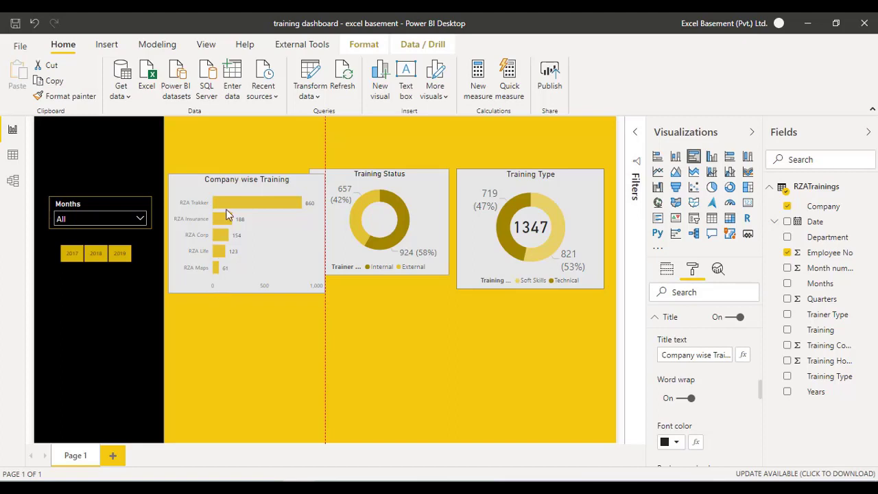
{"action": "left_click", "coordinate": [216, 179]}
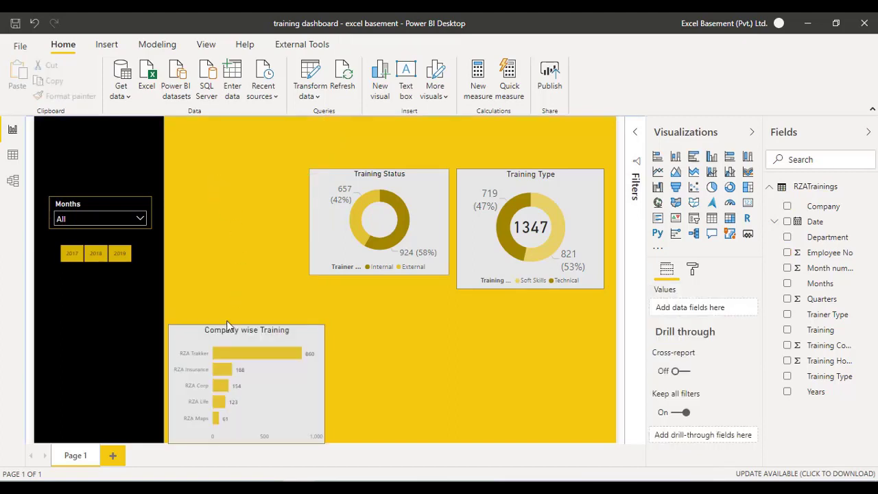
{"action": "left_click_drag", "start_coordinate": [225, 336], "coordinate": [239, 300]}
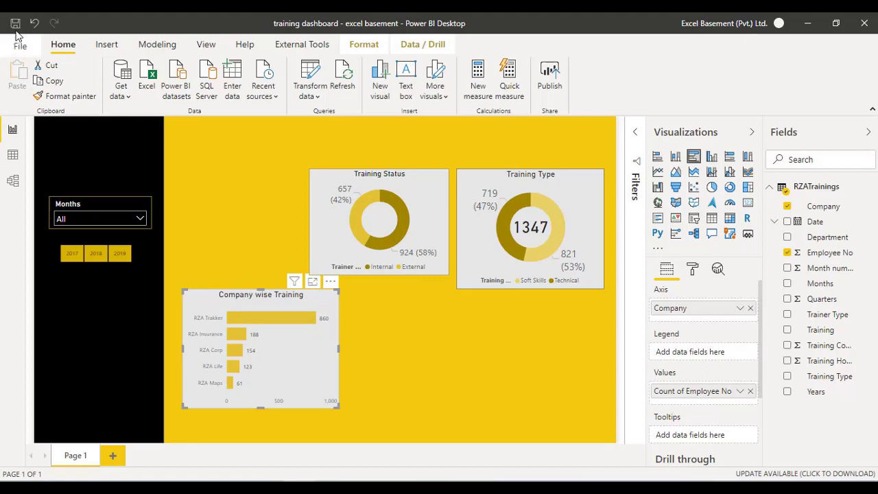
{"action": "key", "text": "ctrl+s"}
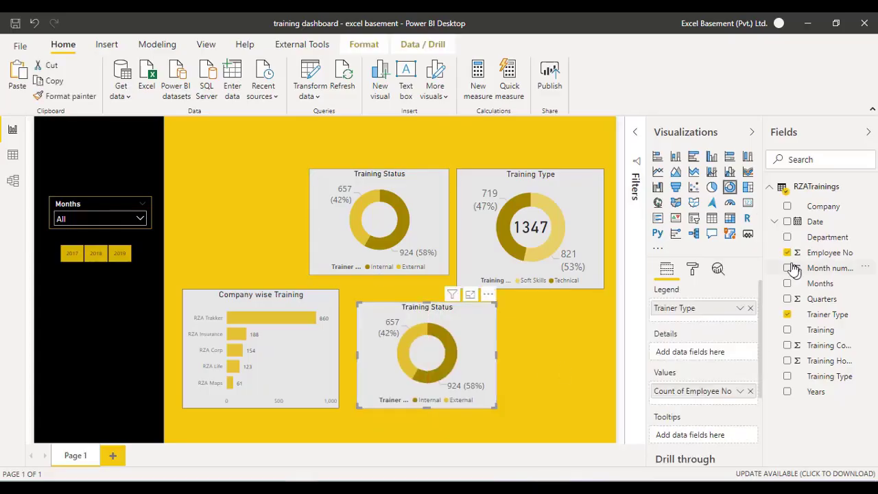
Narrow the duplicated training cost donut slightly and turn off its legend title
{"action": "left_click", "coordinate": [693, 268]}
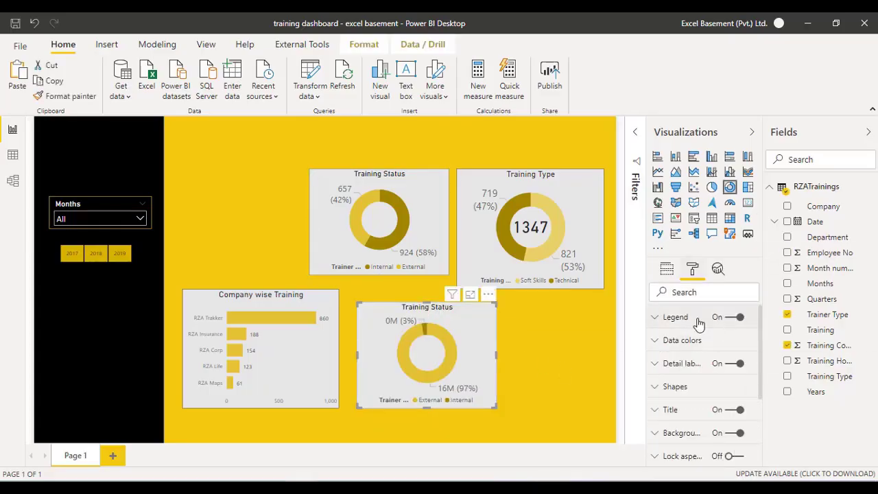
{"action": "scroll", "coordinate": [755, 351], "scroll_direction": "down", "scroll_amount": 5}
{"action": "mouse_move", "coordinate": [495, 408]}
{"action": "left_mouse_down"}
{"action": "mouse_move", "coordinate": [526, 408]}
{"action": "mouse_move", "coordinate": [493, 408]}
{"action": "left_mouse_up"}
{"action": "left_click", "coordinate": [676, 317]}
{"action": "left_click", "coordinate": [680, 394]}
Turn off the legend titles of the Training Status and Training Type donuts
{"action": "left_click", "coordinate": [379, 261]}
{"action": "left_click", "coordinate": [680, 393]}
{"action": "left_click", "coordinate": [531, 227]}
{"action": "left_click", "coordinate": [467, 268]}
{"action": "left_click", "coordinate": [676, 317]}
{"action": "left_click", "coordinate": [680, 393]}
{"action": "scroll", "coordinate": [678, 379], "scroll_direction": "down", "scroll_amount": 1}
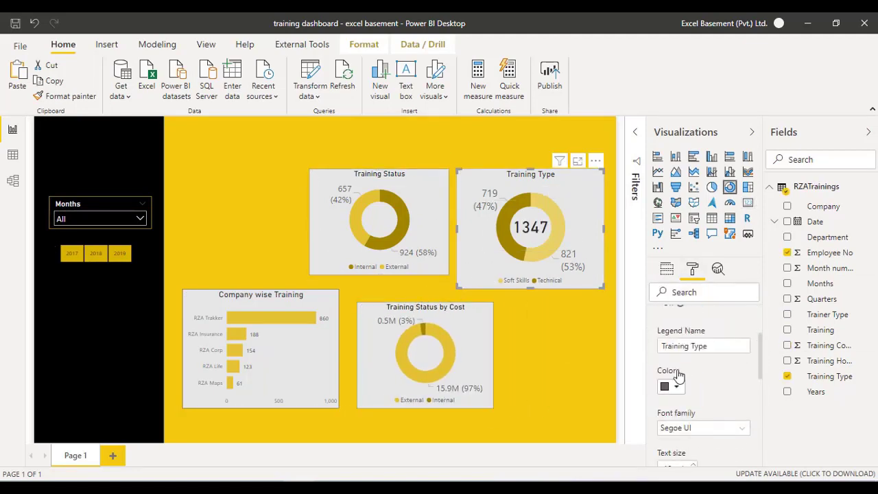
Move the Training Status donut beside the black sidebar and place the Training Status by Cost donut between it and the Training Type donut
{"action": "left_click", "coordinate": [379, 261]}
{"action": "left_click", "coordinate": [412, 312]}
{"action": "left_click_drag", "start_coordinate": [375, 310], "coordinate": [367, 273]}
{"action": "left_click_drag", "start_coordinate": [348, 175], "coordinate": [208, 180]}
{"action": "left_click_drag", "start_coordinate": [367, 274], "coordinate": [332, 184]}
Resize and align the three donut charts into one even row across the yellow page area
{"action": "left_click", "coordinate": [461, 174]}
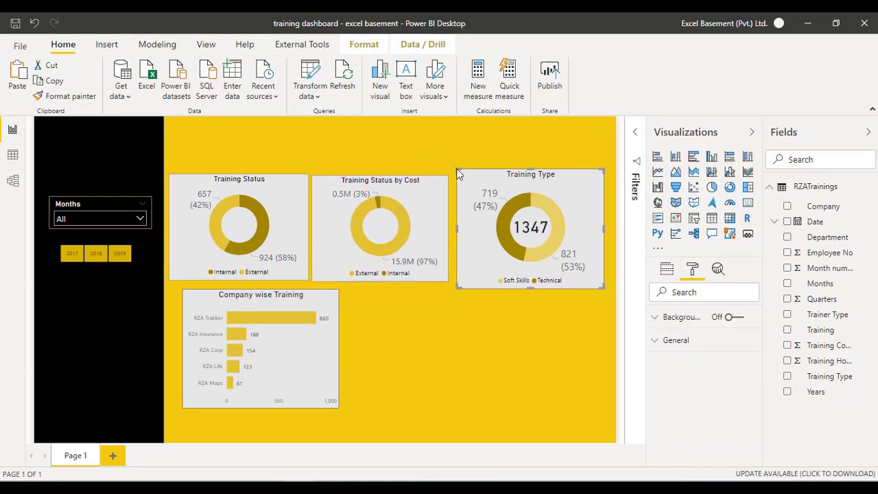
{"action": "left_click_drag", "start_coordinate": [459, 172], "coordinate": [468, 175]}
{"action": "mouse_move", "coordinate": [466, 292]}
{"action": "left_mouse_down"}
{"action": "mouse_move", "coordinate": [462, 279]}
{"action": "mouse_move", "coordinate": [466, 286]}
{"action": "left_mouse_up"}
{"action": "left_click", "coordinate": [439, 206]}
{"action": "left_click_drag", "start_coordinate": [450, 280], "coordinate": [459, 286]}
{"action": "left_click", "coordinate": [295, 206]}
{"action": "left_click_drag", "start_coordinate": [307, 279], "coordinate": [309, 286]}
{"action": "left_click", "coordinate": [375, 140]}
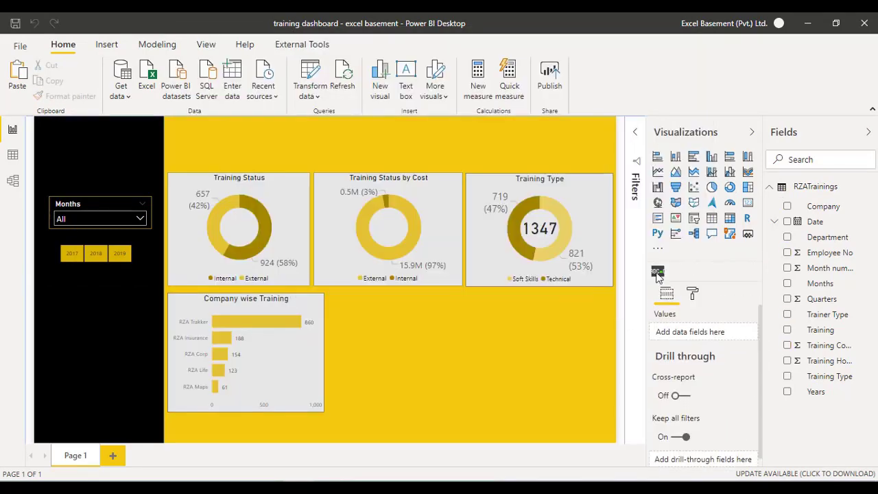
Add a Scroller custom visual with Department as category and the count of Employee No as absolute measure
{"action": "left_click_drag", "start_coordinate": [657, 271], "coordinate": [522, 365]}
{"action": "left_click_drag", "start_coordinate": [568, 405], "coordinate": [600, 325]}
{"action": "left_click", "coordinate": [787, 237]}
{"action": "left_click", "coordinate": [787, 253]}
{"action": "left_click", "coordinate": [740, 373]}
Place the scroller above the donuts, stretched across the full row, and switch its category from Department to Company
{"action": "left_click_drag", "start_coordinate": [508, 297], "coordinate": [260, 140]}
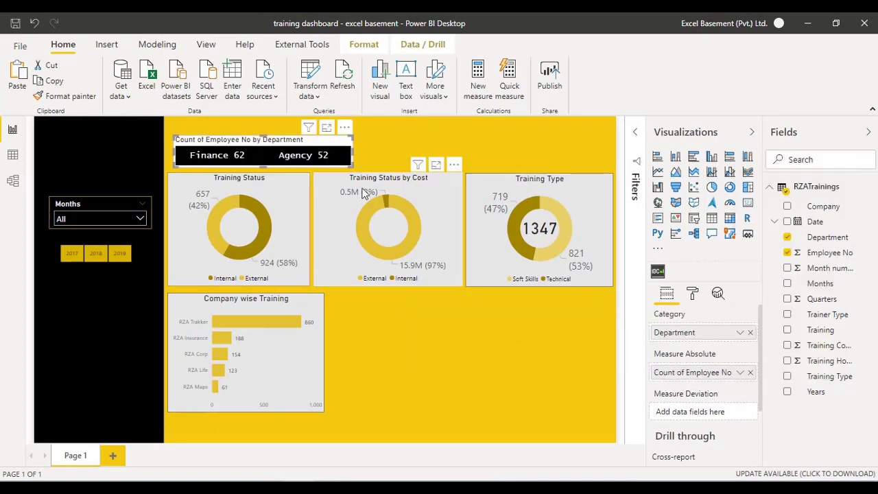
{"action": "left_click_drag", "start_coordinate": [352, 169], "coordinate": [613, 166]}
{"action": "left_click", "coordinate": [787, 205]}
Hide the scroller's title and set its font size to 25
{"action": "left_click", "coordinate": [693, 293]}
{"action": "left_click", "coordinate": [680, 342]}
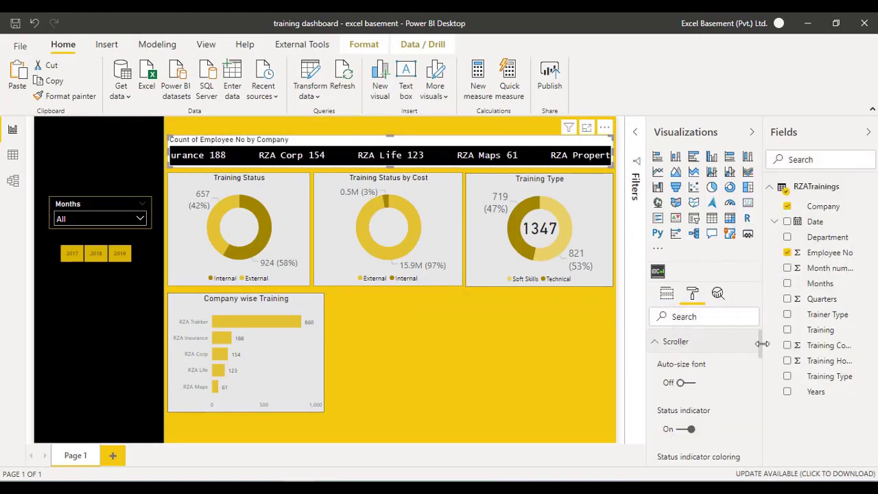
{"action": "left_click_drag", "start_coordinate": [760, 346], "coordinate": [764, 373]}
{"action": "left_click", "coordinate": [735, 400]}
{"action": "left_click", "coordinate": [700, 404]}
{"action": "key", "text": "BackSpace"}
{"action": "type", "text": "5"}
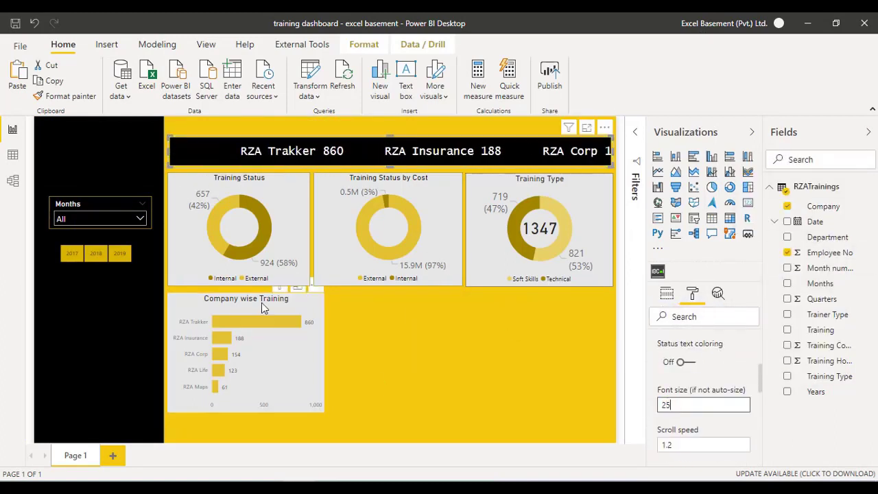
Replace Company with Department on the axis of the Company wise Training bar chart
{"action": "left_click", "coordinate": [263, 305]}
{"action": "left_click", "coordinate": [667, 294]}
{"action": "left_click_drag", "start_coordinate": [828, 237], "coordinate": [700, 342]}
{"action": "left_click", "coordinate": [751, 333]}
Filter the bar chart to the Top 5 departments by count of Employee No
{"action": "left_click", "coordinate": [635, 137]}
{"action": "left_click", "coordinate": [630, 220]}
{"action": "left_click", "coordinate": [608, 318]}
{"action": "type", "text": "5"}
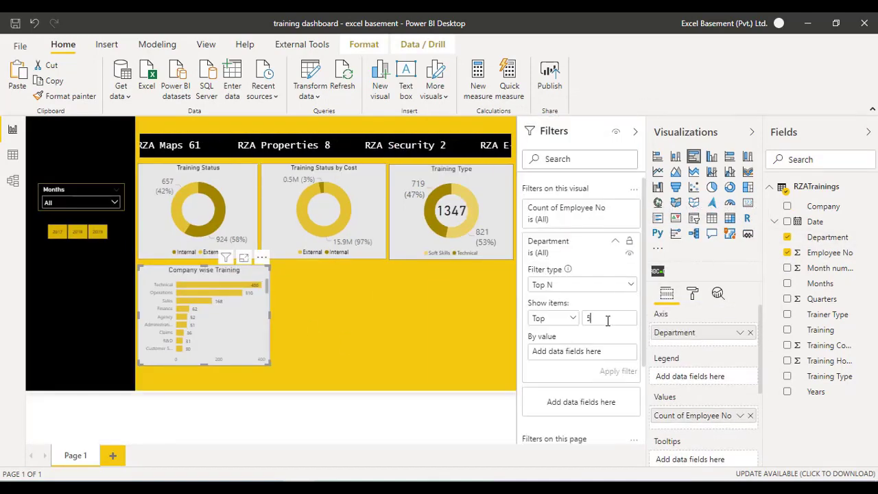
{"action": "left_click_drag", "start_coordinate": [829, 252], "coordinate": [579, 352]}
{"action": "left_click", "coordinate": [617, 372]}
{"action": "left_click", "coordinate": [633, 131]}
{"action": "left_click", "coordinate": [354, 139]}
{"action": "left_click", "coordinate": [406, 166]}
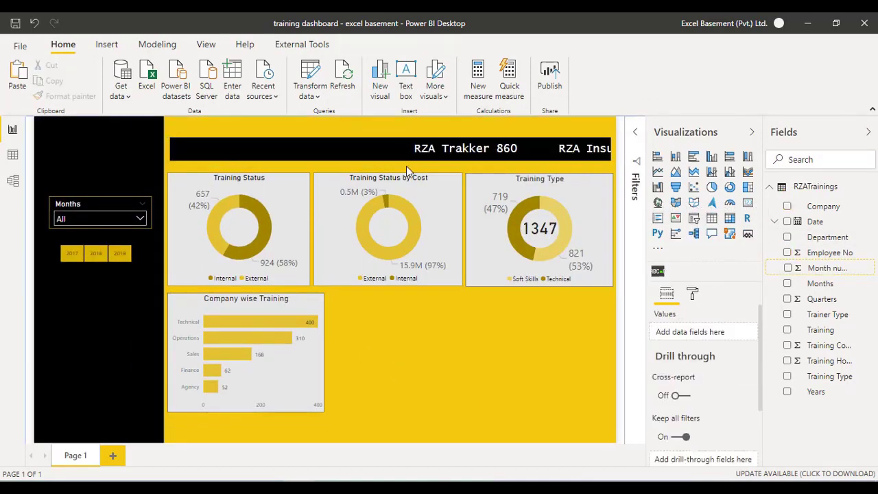
Shift the Company wise Training chart and the three donut charts down, leaving free space beneath the scroller
{"action": "left_click_drag", "start_coordinate": [294, 306], "coordinate": [294, 331]}
{"action": "left_click_drag", "start_coordinate": [294, 195], "coordinate": [294, 223]}
{"action": "left_click_drag", "start_coordinate": [439, 195], "coordinate": [439, 222]}
{"action": "left_click_drag", "start_coordinate": [483, 181], "coordinate": [484, 208]}
{"action": "left_click", "coordinate": [493, 351]}
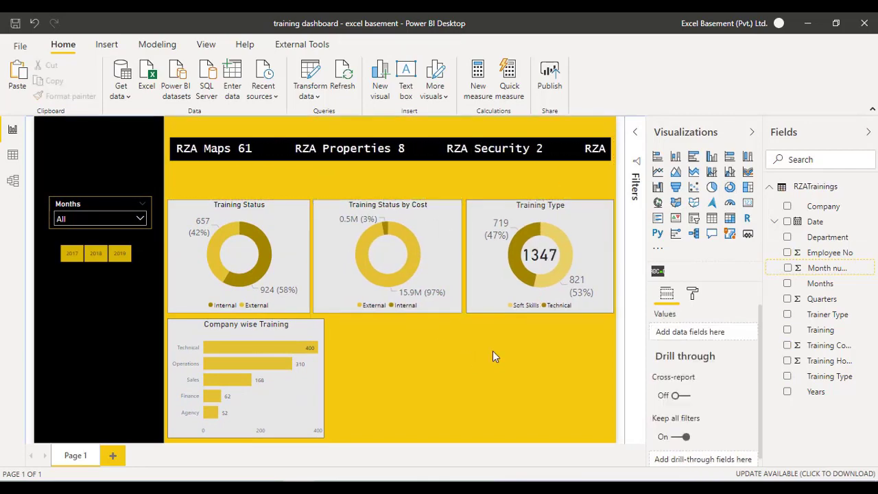
Move the scroller down directly above the donuts and widen it from the black sidebar to the page edge
{"action": "left_click_drag", "start_coordinate": [597, 128], "coordinate": [601, 163]}
{"action": "left_click_drag", "start_coordinate": [171, 186], "coordinate": [164, 186]}
{"action": "left_click_drag", "start_coordinate": [612, 185], "coordinate": [617, 187]}
{"action": "left_click", "coordinate": [551, 372]}
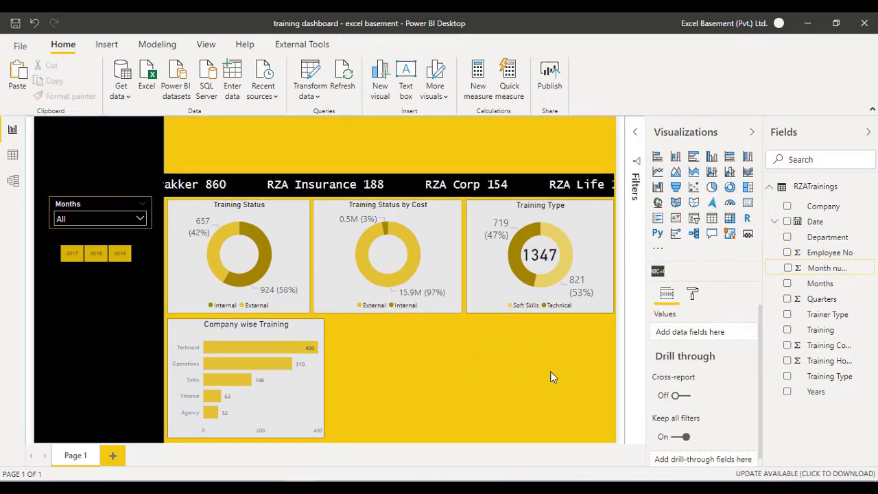
Move the Months and Years slicers out of the sidebar into the yellow header, side by side
{"action": "left_click_drag", "start_coordinate": [96, 247], "coordinate": [99, 164]}
{"action": "left_click_drag", "start_coordinate": [83, 208], "coordinate": [539, 138]}
{"action": "left_click_drag", "start_coordinate": [99, 164], "coordinate": [441, 136]}
Turn on the Years slicer's background and colour it black
{"action": "left_click", "coordinate": [693, 294]}
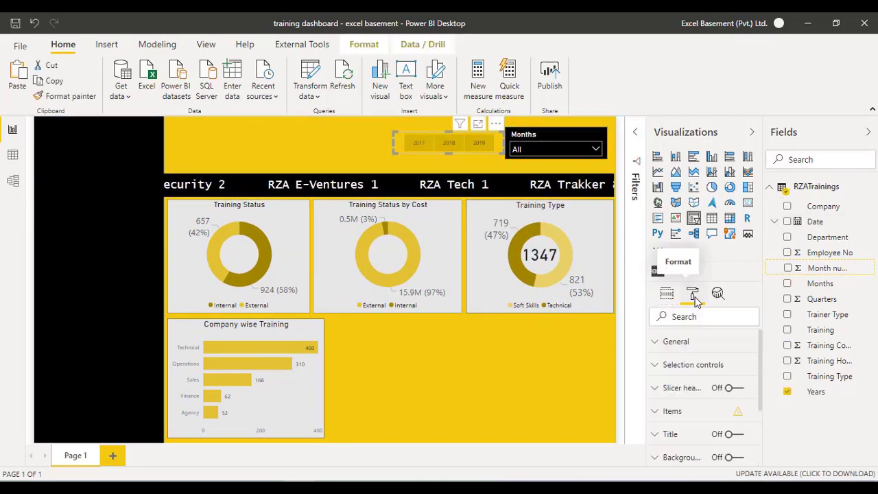
{"action": "left_click", "coordinate": [735, 458]}
{"action": "left_click", "coordinate": [672, 402]}
{"action": "left_click", "coordinate": [668, 289]}
Give the Years slicer's items white 25 pt text and adjust the slicer's size beside the Months slicer
{"action": "scroll", "coordinate": [700, 391], "scroll_direction": "up", "scroll_amount": 2}
{"action": "left_click", "coordinate": [672, 411]}
{"action": "left_click_drag", "start_coordinate": [762, 362], "coordinate": [762, 386]}
{"action": "left_click", "coordinate": [672, 368]}
{"action": "left_click", "coordinate": [656, 254]}
{"action": "left_click", "coordinate": [694, 396]}
{"action": "left_click_drag", "start_coordinate": [395, 142], "coordinate": [383, 143]}
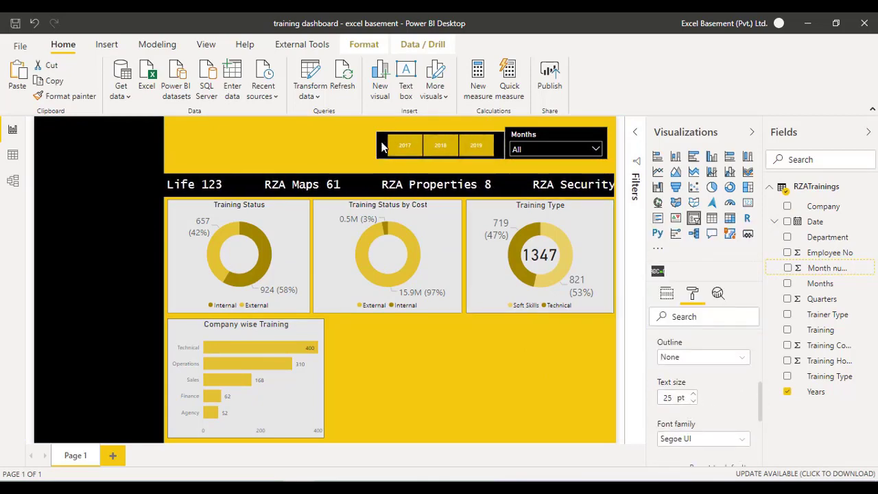
{"action": "mouse_move", "coordinate": [490, 126]}
{"action": "left_mouse_down"}
{"action": "mouse_move", "coordinate": [439, 113]}
{"action": "mouse_move", "coordinate": [495, 125]}
{"action": "left_mouse_up"}
{"action": "left_click", "coordinate": [521, 357]}
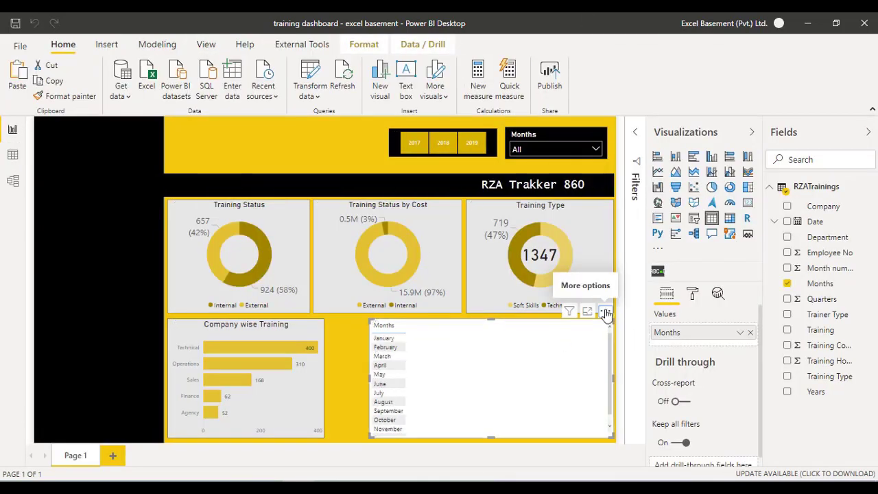
Add Training Cost (PKR) and Trainer Type to the Months table, convert it to a line chart and widen it to the bar chart
{"action": "left_click", "coordinate": [787, 345]}
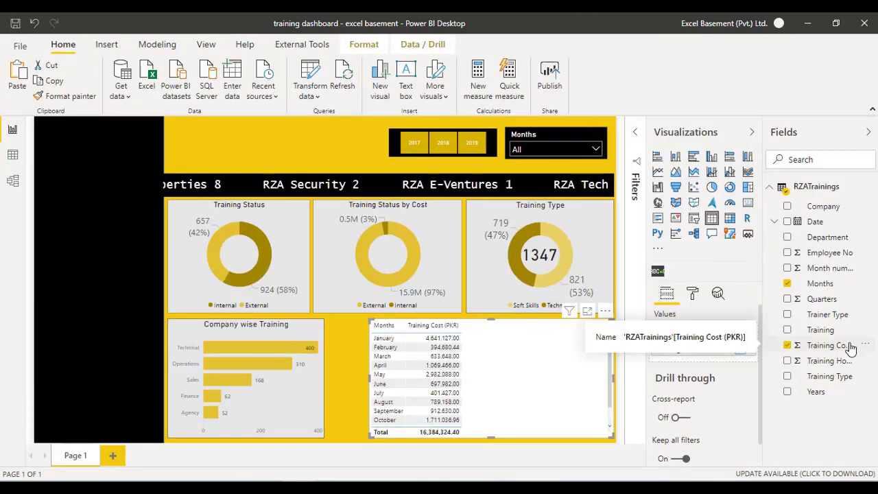
{"action": "left_click", "coordinate": [787, 314]}
{"action": "left_click", "coordinate": [657, 172]}
{"action": "left_click_drag", "start_coordinate": [370, 437], "coordinate": [325, 438]}
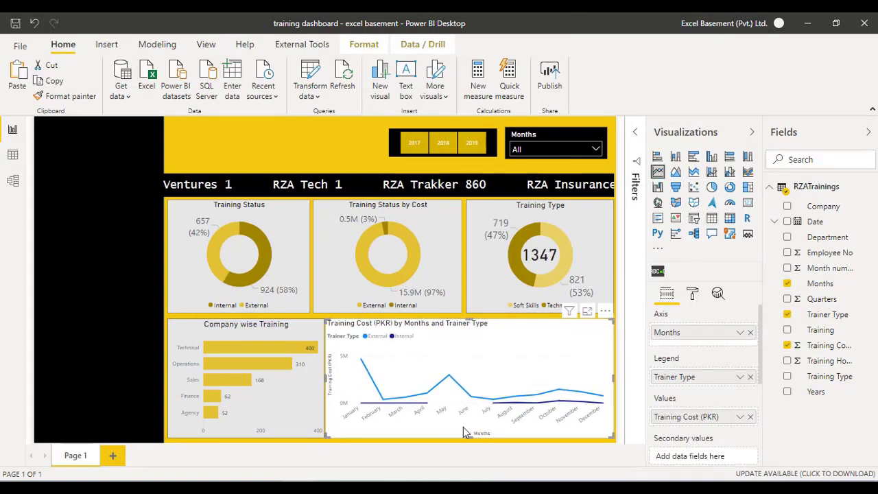
Replace Trainer Type with Company as the legend and convert the cost visual to a 100% stacked bar chart
{"action": "left_click", "coordinate": [787, 314]}
{"action": "left_click", "coordinate": [787, 206]}
{"action": "left_click", "coordinate": [748, 157]}
{"action": "left_click", "coordinate": [658, 157]}
{"action": "left_click", "coordinate": [748, 188]}
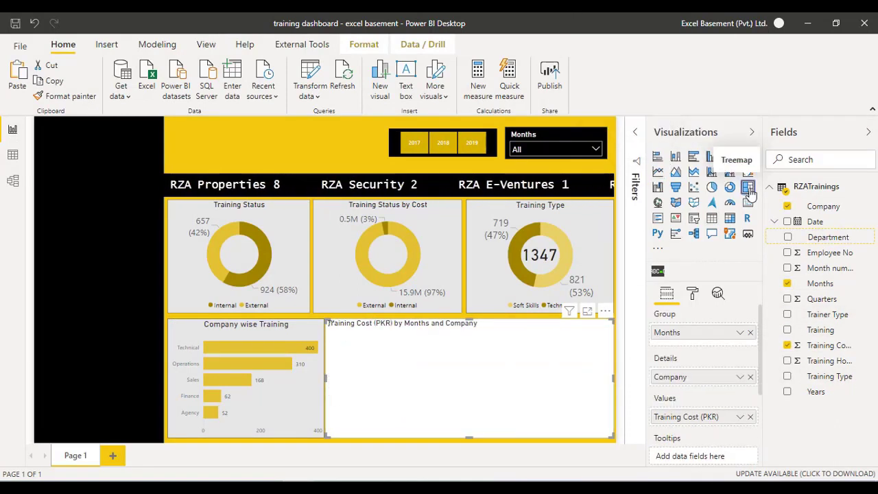
{"action": "left_click", "coordinate": [730, 157]}
{"action": "left_click", "coordinate": [748, 157]}
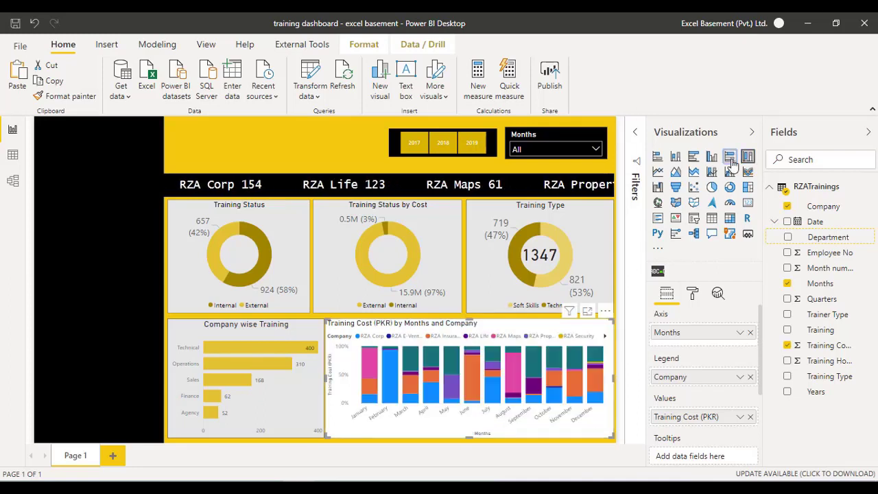
{"action": "left_click", "coordinate": [730, 157]}
Retitle the stacked bar chart "Cost by Months and Company", centre the title and give the chart a light grey background
{"action": "left_click", "coordinate": [692, 293]}
{"action": "left_click", "coordinate": [681, 396]}
{"action": "left_click", "coordinate": [676, 434]}
{"action": "left_click", "coordinate": [671, 372]}
{"action": "left_click_drag", "start_coordinate": [695, 443], "coordinate": [639, 466]}
{"action": "key", "text": "BackSpace"}
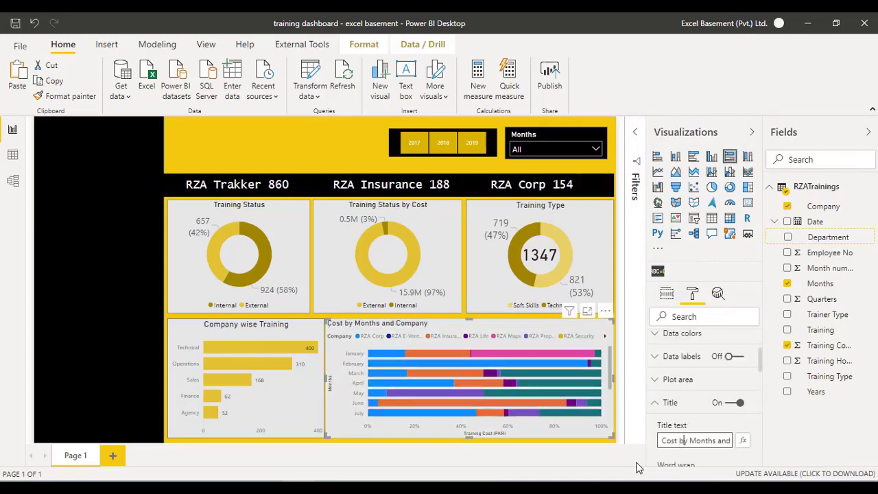
{"action": "scroll", "coordinate": [686, 412], "scroll_direction": "down", "scroll_amount": 3}
{"action": "left_click", "coordinate": [682, 367]}
{"action": "left_click", "coordinate": [699, 385]}
Hide the Months and Training Cost (PKR) axis titles on the stacked bar chart
{"action": "left_click", "coordinate": [678, 384]}
{"action": "left_click", "coordinate": [674, 444]}
{"action": "left_click", "coordinate": [678, 402]}
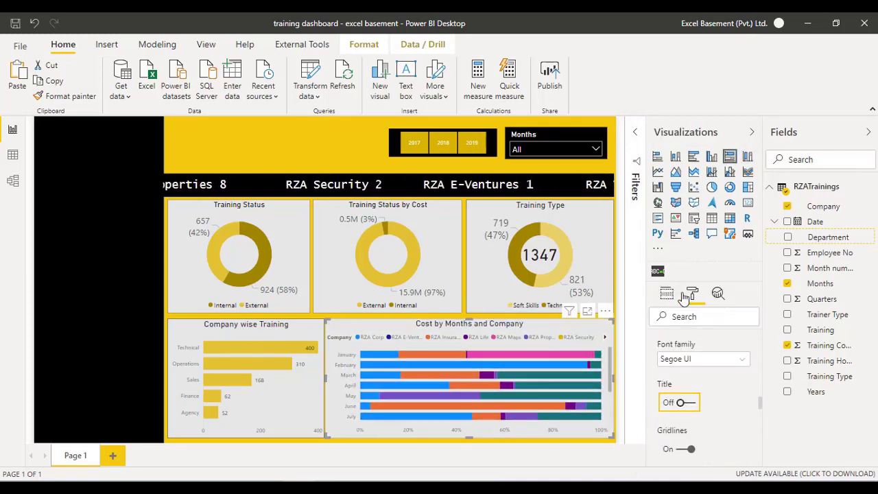
Recolour the stacked bar chart's company series, making RZA Corp dark gold, RZA Insurance yellow and RZA Maps blue
{"action": "left_click_drag", "start_coordinate": [761, 364], "coordinate": [762, 439]}
{"action": "left_click", "coordinate": [685, 453]}
{"action": "left_click", "coordinate": [677, 356]}
{"action": "left_click", "coordinate": [718, 379]}
{"action": "left_click", "coordinate": [677, 441]}
{"action": "left_click", "coordinate": [745, 355]}
{"action": "left_click", "coordinate": [678, 400]}
{"action": "left_click", "coordinate": [678, 371]}
{"action": "left_click", "coordinate": [665, 394]}
{"action": "scroll", "coordinate": [684, 403], "scroll_direction": "up", "scroll_amount": 2}
{"action": "left_click", "coordinate": [676, 391]}
{"action": "left_click", "coordinate": [679, 309]}
{"action": "left_click", "coordinate": [677, 349]}
{"action": "left_click", "coordinate": [679, 274]}
{"action": "left_click", "coordinate": [693, 412]}
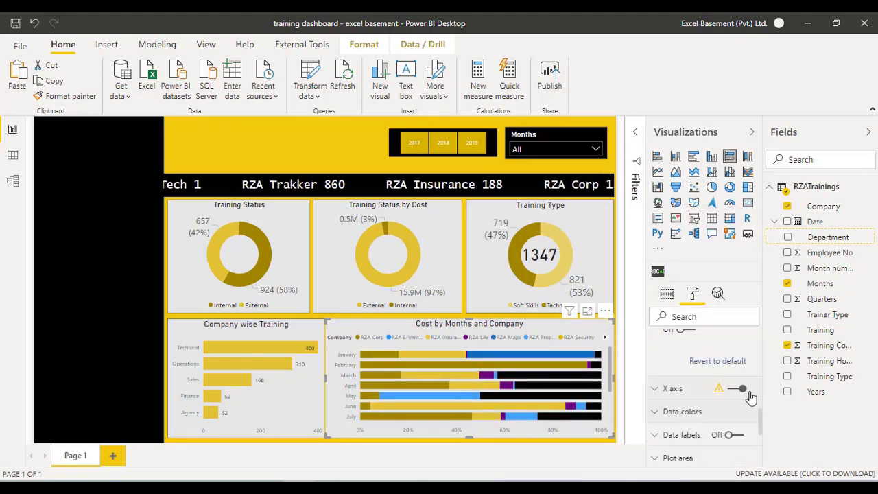
Place the stacked bar chart's legend below the bars and hide the legend title
{"action": "left_click", "coordinate": [704, 402]}
{"action": "left_click", "coordinate": [687, 358]}
{"action": "left_click", "coordinate": [679, 446]}
{"action": "left_click", "coordinate": [99, 275]}
Insert a text box reading "Human Resource Training Analytics Dashboard" with centred, bold text
{"action": "left_click", "coordinate": [106, 45]}
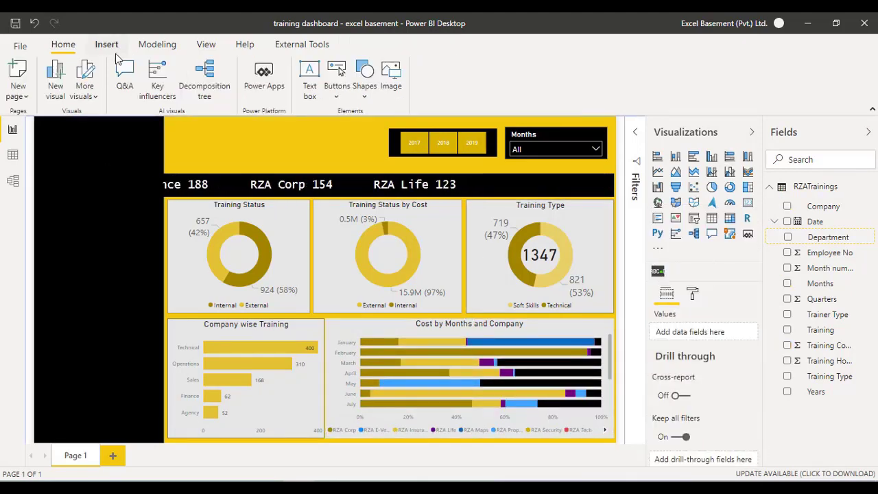
{"action": "left_click", "coordinate": [315, 95]}
{"action": "type", "text": "Human Resource Training Analytics Dashboard"}
{"action": "left_click_drag", "start_coordinate": [167, 311], "coordinate": [123, 256]}
{"action": "left_click_drag", "start_coordinate": [92, 245], "coordinate": [36, 236]}
{"action": "left_click", "coordinate": [281, 198]}
{"action": "left_click", "coordinate": [200, 200]}
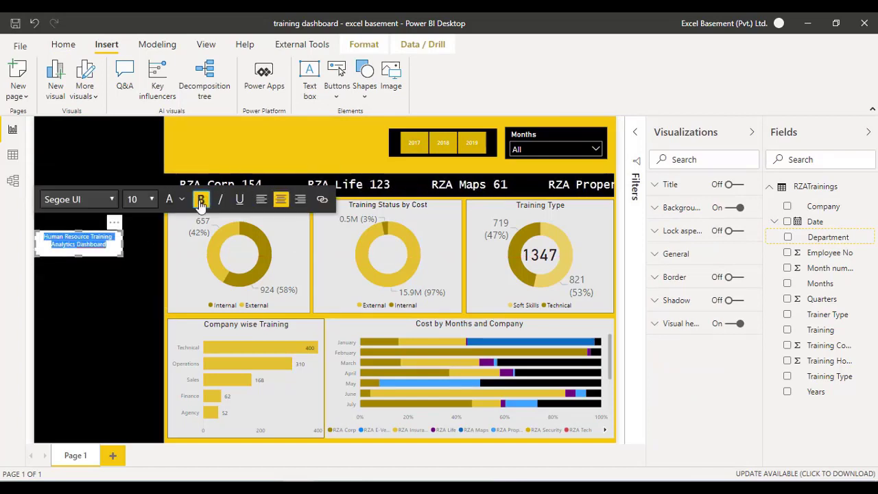
Remove the heading's background, fit it across the top of the black sidebar, and make its text larger and light yellow
{"action": "left_click", "coordinate": [735, 208]}
{"action": "left_click_drag", "start_coordinate": [116, 220], "coordinate": [125, 123]}
{"action": "left_click_drag", "start_coordinate": [130, 153], "coordinate": [159, 165]}
{"action": "left_click_drag", "start_coordinate": [120, 141], "coordinate": [44, 131]}
{"action": "left_click", "coordinate": [160, 197]}
{"action": "left_click", "coordinate": [146, 307]}
{"action": "left_click", "coordinate": [124, 275]}
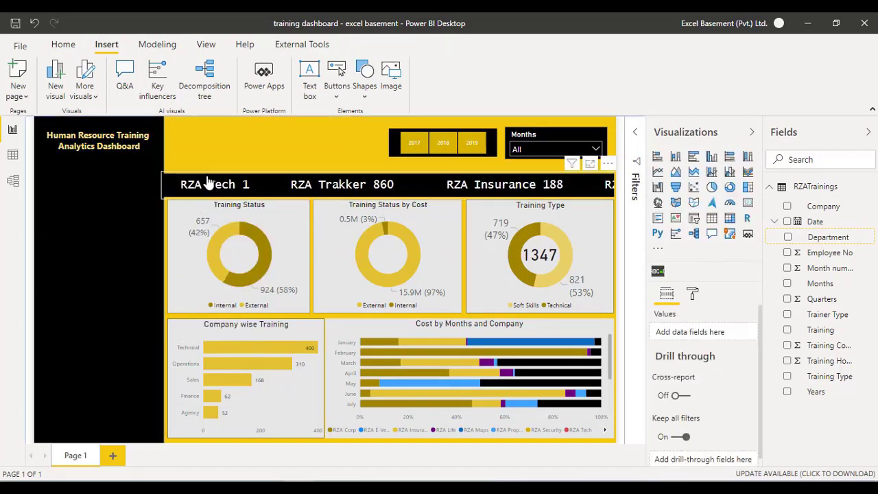
{"action": "right_click", "coordinate": [259, 348]}
{"action": "left_click", "coordinate": [120, 366]}
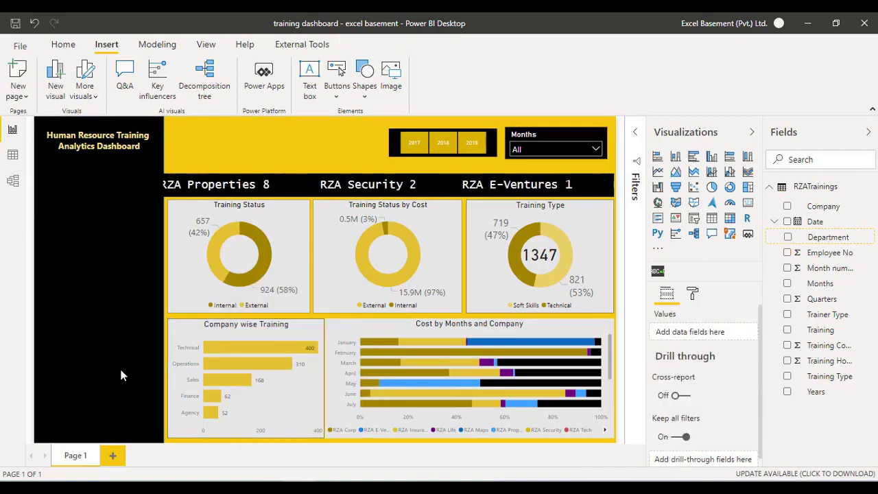
{"action": "left_click", "coordinate": [13, 154]}
{"action": "left_click", "coordinate": [12, 129]}
Move the Years slicer back into the black sidebar beneath the dashboard heading
{"action": "left_click_drag", "start_coordinate": [393, 152], "coordinate": [51, 195]}
{"action": "left_click", "coordinate": [79, 229]}
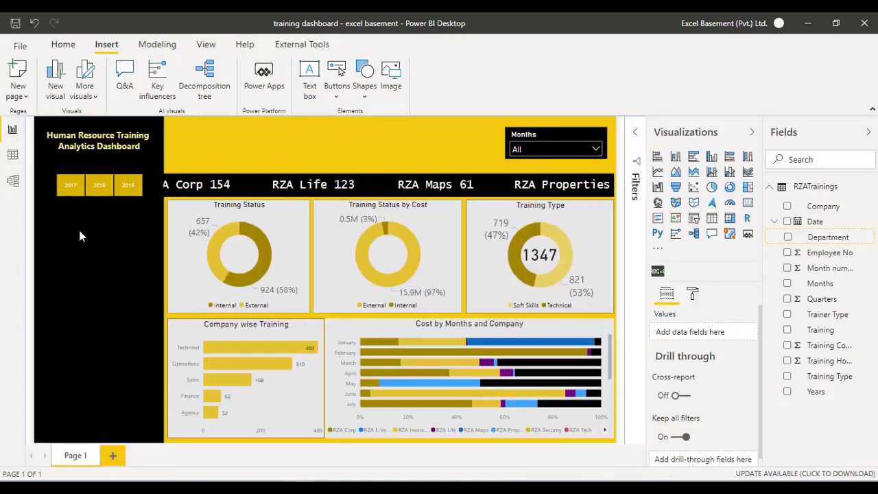
Duplicate the Months slicer, place the copy in the sidebar below the years, and switch its field to Training Type
{"action": "left_click", "coordinate": [556, 137]}
{"action": "key", "text": "ctrl+c"}
{"action": "key", "text": "ctrl+v"}
{"action": "left_click_drag", "start_coordinate": [556, 140], "coordinate": [92, 213]}
{"action": "left_click", "coordinate": [751, 332]}
{"action": "left_click_drag", "start_coordinate": [830, 376], "coordinate": [109, 254]}
Duplicate the Training Type slicer below the original and switch the copy's field to Department
{"action": "left_click", "coordinate": [107, 217]}
{"action": "key", "text": "ctrl+c"}
{"action": "key", "text": "ctrl+v"}
{"action": "left_click", "coordinate": [751, 333]}
{"action": "left_click_drag", "start_coordinate": [828, 237], "coordinate": [124, 251]}
Test the Department slicer by filtering the dashboard to Claims and clearing that filter
{"action": "left_click", "coordinate": [159, 290]}
{"action": "left_click", "coordinate": [139, 267]}
{"action": "left_click", "coordinate": [95, 207]}
{"action": "left_click", "coordinate": [94, 218]}
{"action": "left_click", "coordinate": [77, 240]}
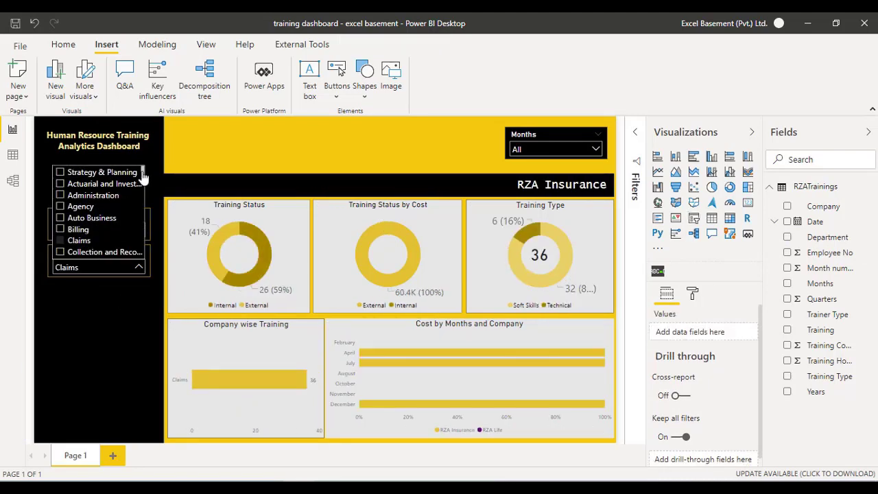
{"action": "left_click_drag", "start_coordinate": [143, 173], "coordinate": [142, 192]}
{"action": "left_click", "coordinate": [83, 216]}
Turn on the "Select all" option for the Months, Training Type and Department slicers
{"action": "left_click", "coordinate": [557, 136]}
{"action": "left_click", "coordinate": [693, 294]}
{"action": "left_click", "coordinate": [102, 217]}
{"action": "left_click", "coordinate": [690, 378]}
{"action": "left_click", "coordinate": [102, 252]}
{"action": "left_click", "coordinate": [690, 378]}
{"action": "left_click", "coordinate": [61, 173]}
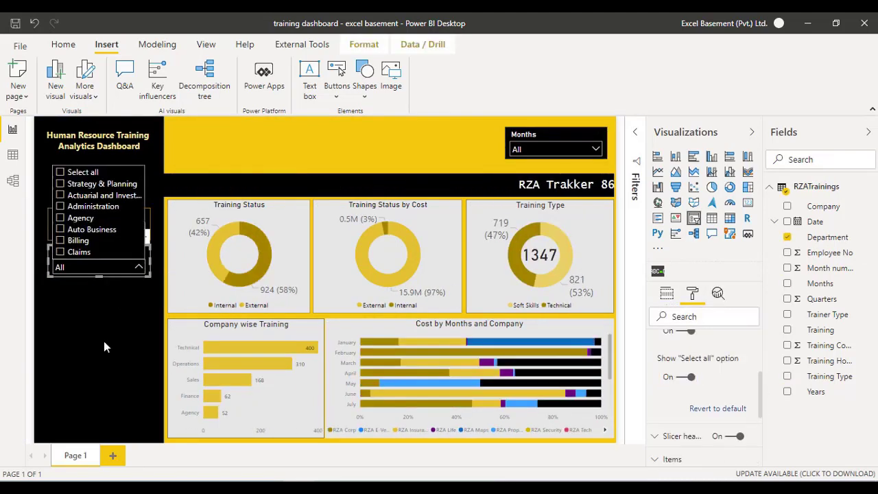
{"action": "left_click", "coordinate": [103, 341]}
Rename the report page to "dashboard"
{"action": "double_click", "coordinate": [74, 456]}
{"action": "type", "text": "dashboard"}
{"action": "key", "text": "Return"}
Move the Department and Training Type slicers to the lower part of the sidebar, with Training Type above Department
{"action": "left_click_drag", "start_coordinate": [116, 252], "coordinate": [118, 359]}
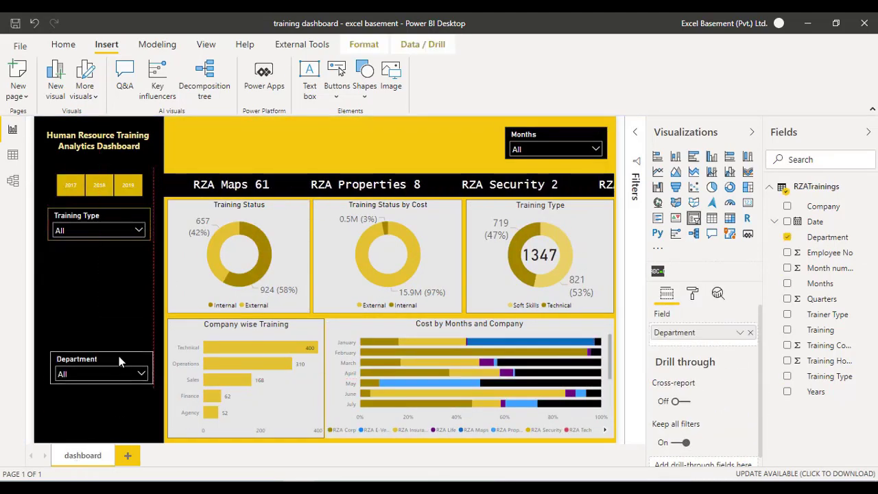
{"action": "left_click_drag", "start_coordinate": [118, 216], "coordinate": [121, 321]}
{"action": "left_click", "coordinate": [103, 268]}
Add a card with the count of Department to the yellow header and give it a black background
{"action": "left_click_drag", "start_coordinate": [828, 238], "coordinate": [371, 148]}
{"action": "left_click", "coordinate": [748, 202]}
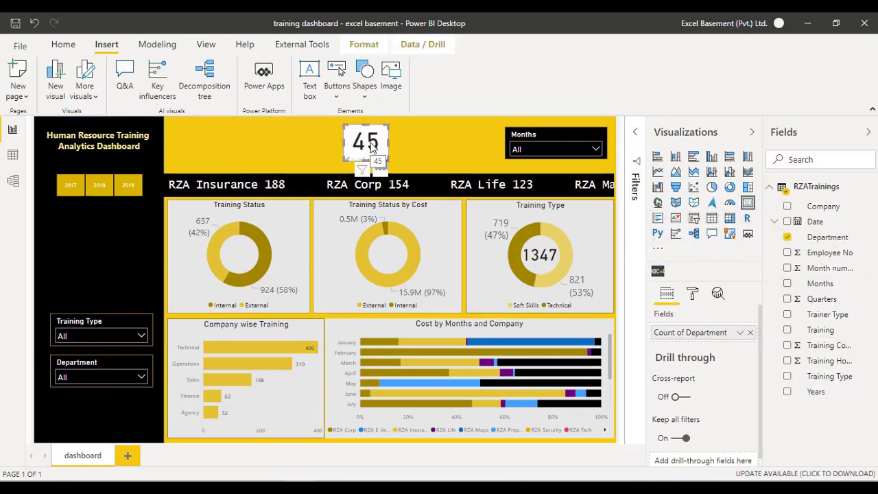
{"action": "left_click", "coordinate": [694, 293]}
{"action": "left_click", "coordinate": [690, 435]}
{"action": "left_click", "coordinate": [669, 436]}
{"action": "left_click", "coordinate": [667, 296]}
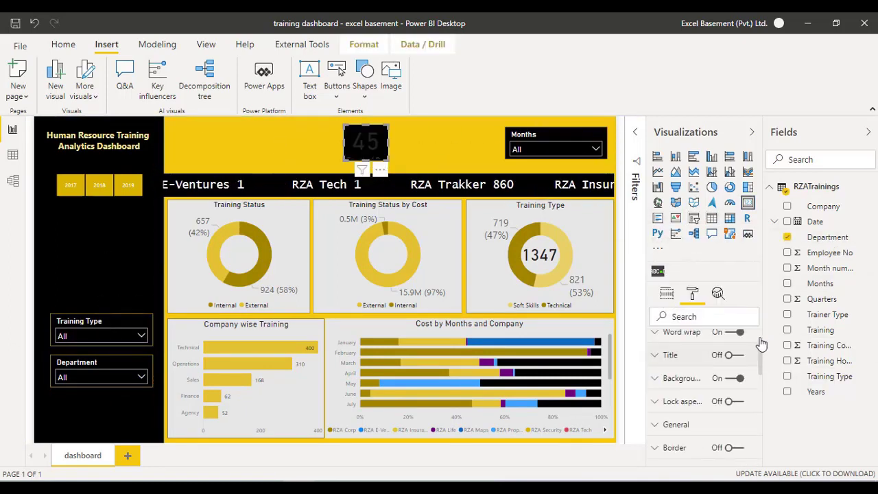
Colour the card's value light yellow and give the card the title "Departments"
{"action": "left_click", "coordinate": [682, 341]}
{"action": "left_click", "coordinate": [669, 377]}
{"action": "left_click", "coordinate": [678, 309]}
{"action": "left_click_drag", "start_coordinate": [760, 370], "coordinate": [758, 413]}
{"action": "left_click", "coordinate": [733, 417]}
{"action": "scroll", "coordinate": [755, 404], "scroll_direction": "down", "scroll_amount": 5}
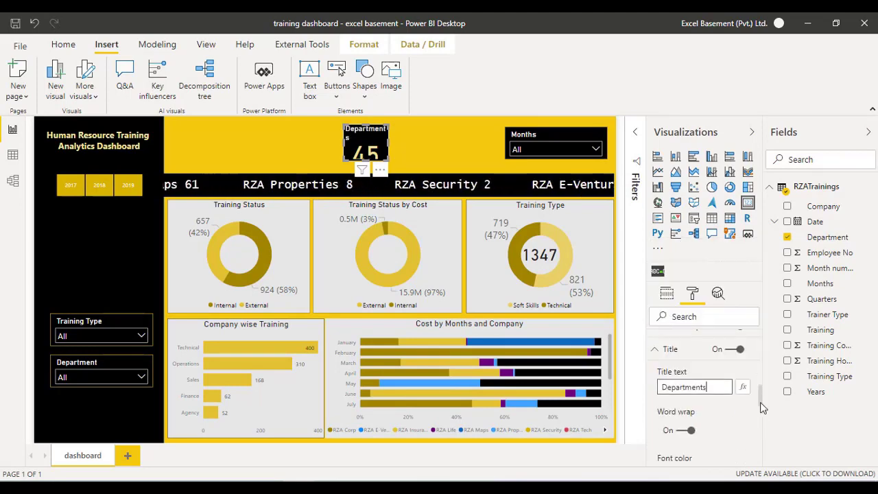
Duplicate the Departments card in the header and make the copy show the count of Company
{"action": "left_click_drag", "start_coordinate": [383, 148], "coordinate": [365, 151]}
{"action": "key", "text": "ctrl+v"}
{"action": "left_click", "coordinate": [788, 237]}
{"action": "left_click", "coordinate": [788, 206]}
{"action": "left_click", "coordinate": [668, 294]}
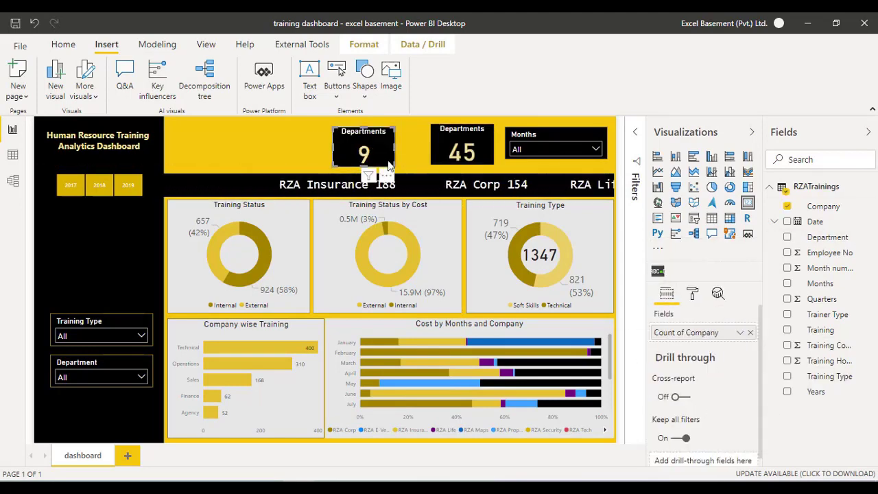
Set the title of the card showing the count of Company to "Ventures"
{"action": "left_click", "coordinate": [693, 294]}
{"action": "left_click_drag", "start_coordinate": [704, 449], "coordinate": [639, 450]}
{"action": "type", "text": "Busin"}
{"action": "key", "text": "BackSpace"}
{"action": "key", "text": "BackSpace"}
{"action": "key", "text": "BackSpace"}
{"action": "key", "text": "BackSpace"}
{"action": "key", "text": "BackSpace"}
{"action": "type", "text": "Ventures"}
Place the Ventures card at the start of the yellow header with Departments beside it, and turn on the card shadow
{"action": "left_click_drag", "start_coordinate": [364, 148], "coordinate": [208, 144]}
{"action": "left_click_drag", "start_coordinate": [463, 146], "coordinate": [357, 149]}
{"action": "scroll", "coordinate": [744, 415], "scroll_direction": "down", "scroll_amount": 10}
{"action": "left_click", "coordinate": [744, 415]}
Duplicate the Departments card, make the copy show Training Cost (PKR), and place it beside the Departments card
{"action": "key", "text": "ctrl+c"}
{"action": "key", "text": "ctrl+v"}
{"action": "left_click", "coordinate": [788, 236]}
{"action": "left_click_drag", "start_coordinate": [828, 345], "coordinate": [359, 148]}
Set the title of the training cost card to "Cost"
{"action": "left_click", "coordinate": [693, 293]}
{"action": "left_click", "coordinate": [703, 343]}
{"action": "left_click", "coordinate": [676, 396]}
{"action": "left_click", "coordinate": [693, 381]}
{"action": "left_click_drag", "start_coordinate": [760, 344], "coordinate": [761, 389]}
{"action": "left_click_drag", "start_coordinate": [714, 422], "coordinate": [571, 416]}
{"action": "type", "text": "Cost"}
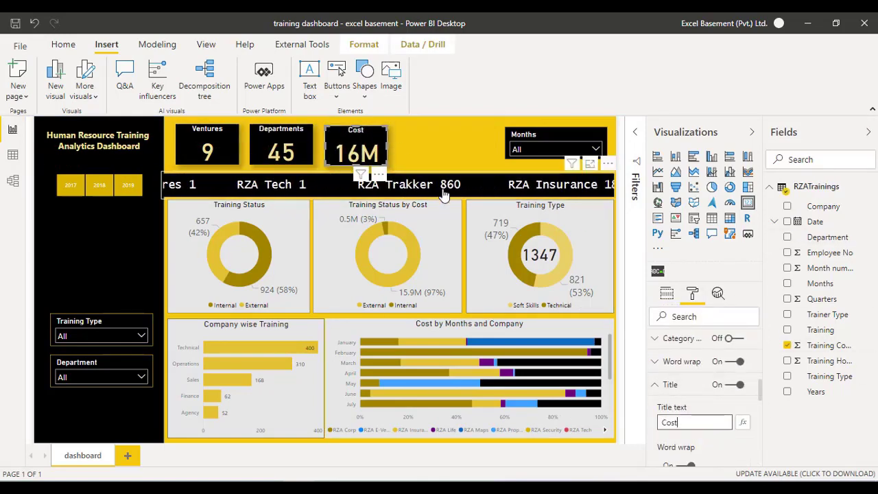
Duplicate the Cost card and place the two cards side by side in the header row
{"action": "left_click_drag", "start_coordinate": [371, 136], "coordinate": [438, 133]}
{"action": "key", "text": "ctrl+c"}
{"action": "key", "text": "ctrl+v"}
Move the Months slicer from the header into the sidebar, centred below the year buttons
{"action": "left_click_drag", "start_coordinate": [549, 134], "coordinate": [101, 217]}
{"action": "left_click_drag", "start_coordinate": [159, 228], "coordinate": [91, 212]}
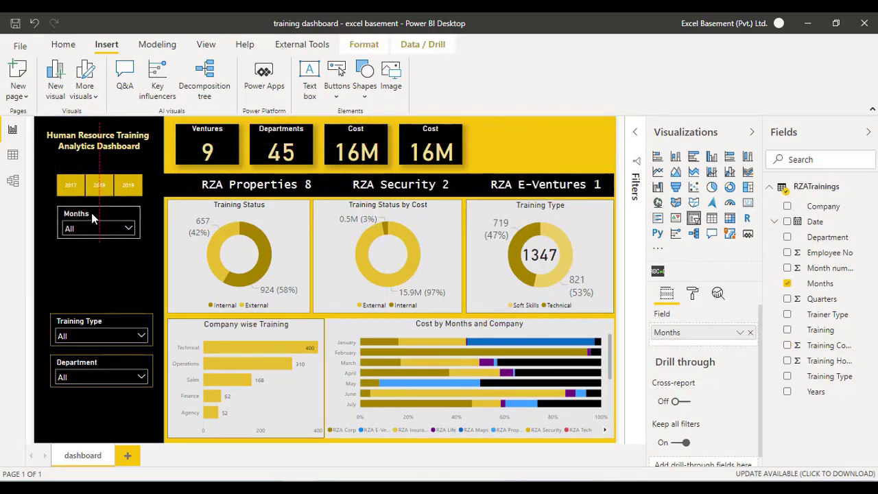
{"action": "left_click_drag", "start_coordinate": [118, 318], "coordinate": [117, 316]}
Make the second Cost card show the count of Training and set its title to "Training"
{"action": "left_click", "coordinate": [431, 144]}
{"action": "left_click", "coordinate": [751, 332]}
{"action": "left_click", "coordinate": [788, 330]}
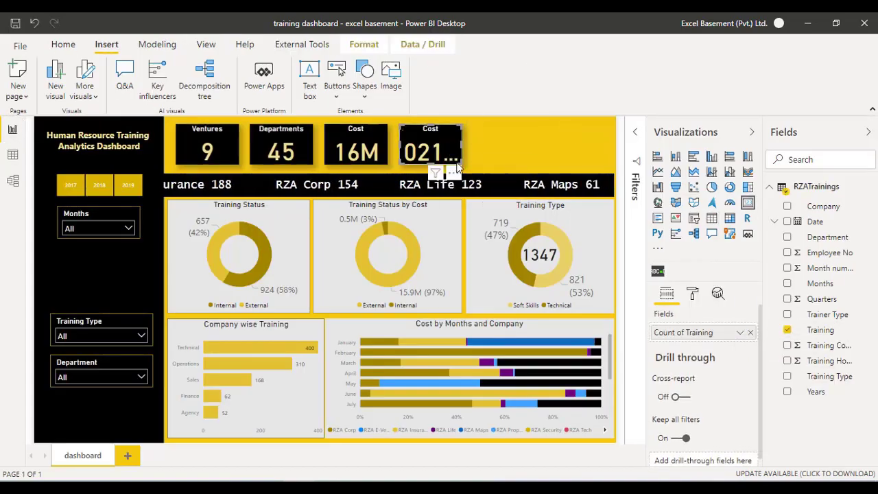
{"action": "left_click", "coordinate": [693, 294]}
{"action": "left_click_drag", "start_coordinate": [760, 349], "coordinate": [761, 391]}
{"action": "left_click", "coordinate": [676, 405]}
{"action": "left_click_drag", "start_coordinate": [714, 443], "coordinate": [645, 443]}
{"action": "type", "text": "Training"}
{"action": "left_click", "coordinate": [525, 145]}
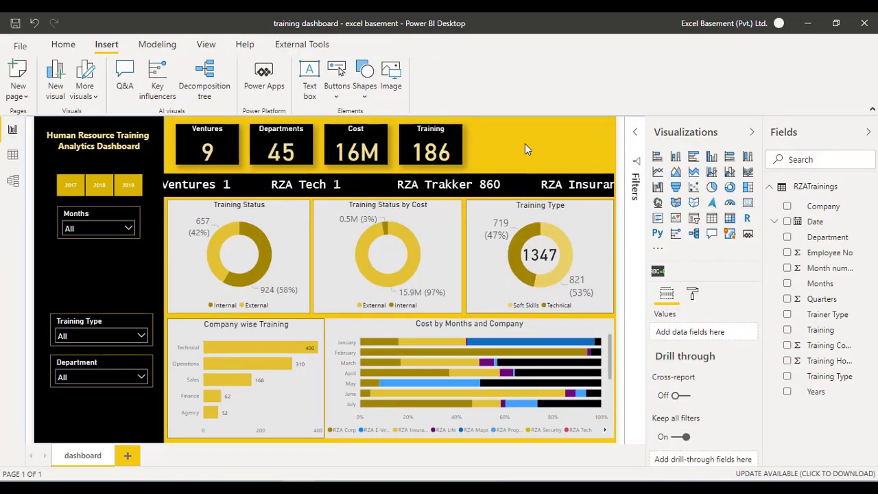
Add a fifth header card beside Training and make it show the count of Employee No
{"action": "left_click", "coordinate": [13, 154]}
{"action": "left_click", "coordinate": [12, 129]}
{"action": "key", "text": "ctrl+v"}
{"action": "left_click_drag", "start_coordinate": [440, 147], "coordinate": [509, 141]}
{"action": "left_click", "coordinate": [788, 252]}
{"action": "left_click", "coordinate": [693, 293]}
{"action": "left_click", "coordinate": [667, 294]}
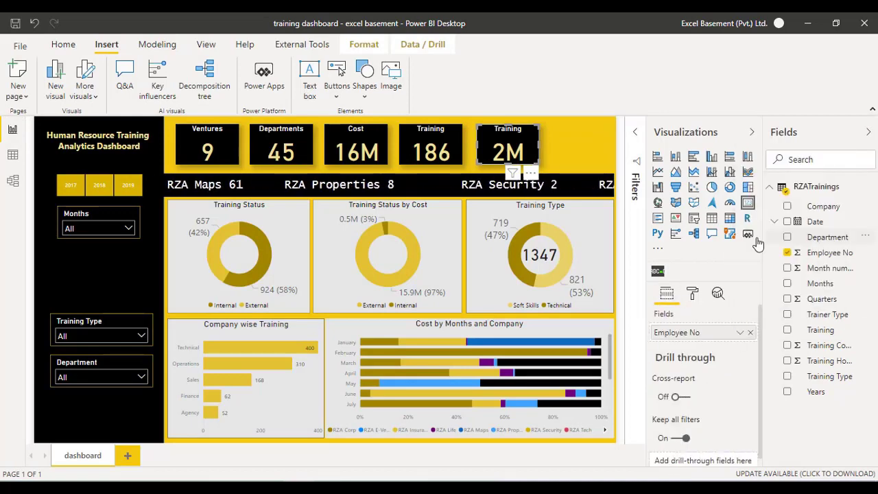
Set the title of the fifth header card to "Employees" and align it with the row
{"action": "left_click", "coordinate": [693, 294]}
{"action": "left_click_drag", "start_coordinate": [710, 428], "coordinate": [622, 429]}
{"action": "type", "text": "Employees"}
{"action": "left_click_drag", "start_coordinate": [531, 139], "coordinate": [529, 140]}
{"action": "left_click", "coordinate": [562, 149]}
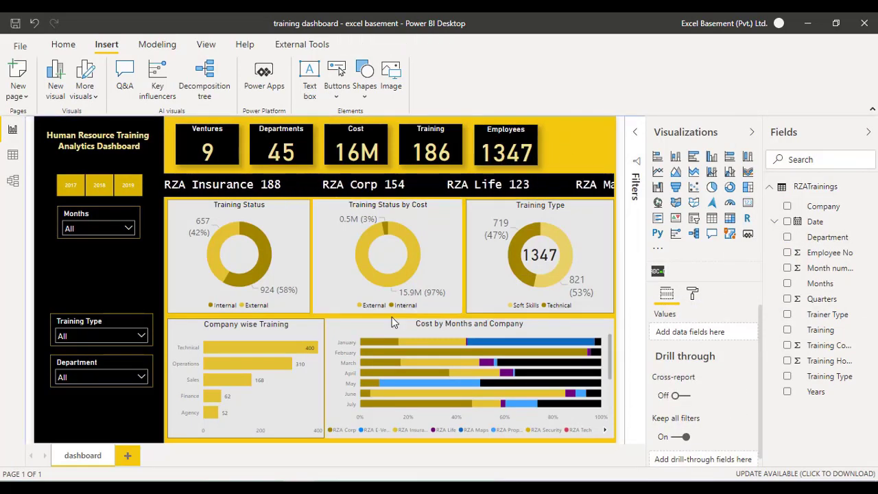
Add a border to the Cost by Months and Company chart
{"action": "left_click", "coordinate": [392, 324]}
{"action": "left_click", "coordinate": [693, 294]}
{"action": "left_click_drag", "start_coordinate": [760, 350], "coordinate": [761, 412]}
{"action": "left_click", "coordinate": [677, 425]}
{"action": "left_click", "coordinate": [589, 153]}
Insert a rectangle and shrink it to fit the header space beside the Employees card
{"action": "left_click", "coordinate": [365, 79]}
{"action": "left_click", "coordinate": [384, 116]}
{"action": "left_click_drag", "start_coordinate": [535, 206], "coordinate": [535, 136]}
{"action": "left_click_drag", "start_coordinate": [467, 244], "coordinate": [555, 165]}
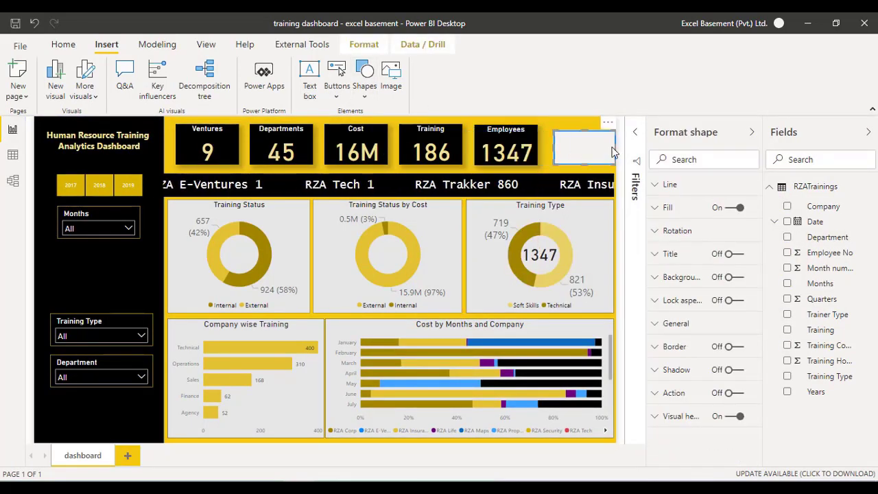
Give the header rectangle the title "Clear Filters"
{"action": "left_click", "coordinate": [737, 254]}
{"action": "left_click", "coordinate": [693, 294]}
{"action": "type", "text": "Clear Filters"}
{"action": "left_click", "coordinate": [670, 184]}
{"action": "left_click", "coordinate": [670, 184]}
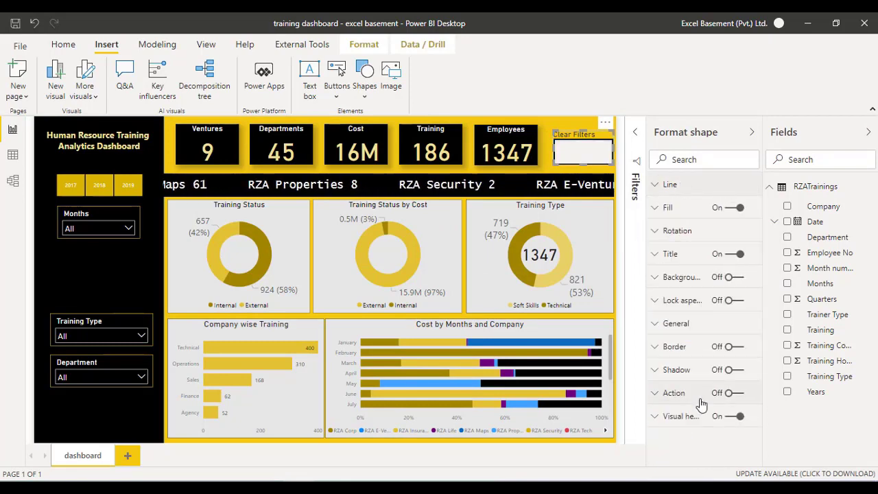
Turn on the action of the Clear Filters rectangle
{"action": "left_click", "coordinate": [64, 44]}
{"action": "left_click", "coordinate": [673, 254]}
{"action": "left_click_drag", "start_coordinate": [761, 286], "coordinate": [761, 439]}
{"action": "left_click", "coordinate": [676, 237]}
{"action": "left_click", "coordinate": [676, 323]}
{"action": "left_click", "coordinate": [737, 435]}
{"action": "left_click_drag", "start_coordinate": [761, 343], "coordinate": [761, 375]}
{"action": "left_click", "coordinate": [696, 331]}
{"action": "left_click", "coordinate": [686, 360]}
{"action": "left_click", "coordinate": [674, 292]}
{"action": "left_click", "coordinate": [677, 324]}
{"action": "left_click", "coordinate": [605, 122]}
{"action": "left_click", "coordinate": [423, 45]}
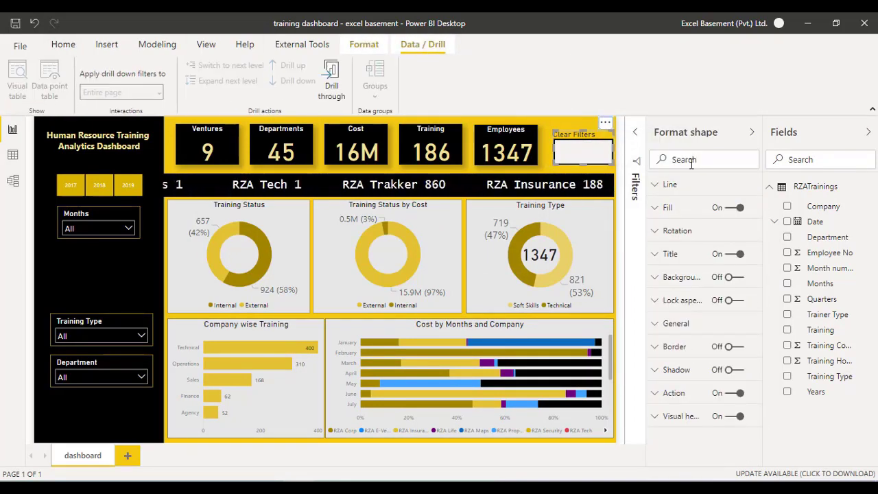
Shrink the Clear Filters rectangle slightly and open its line settings
{"action": "left_click_drag", "start_coordinate": [613, 164], "coordinate": [601, 157]}
{"action": "left_click", "coordinate": [116, 280]}
{"action": "left_click", "coordinate": [579, 146]}
{"action": "left_click", "coordinate": [681, 416]}
{"action": "mouse_move", "coordinate": [761, 248]}
{"action": "left_mouse_down"}
{"action": "mouse_move", "coordinate": [763, 423]}
{"action": "mouse_move", "coordinate": [761, 249]}
{"action": "left_mouse_up"}
{"action": "left_click", "coordinate": [693, 185]}
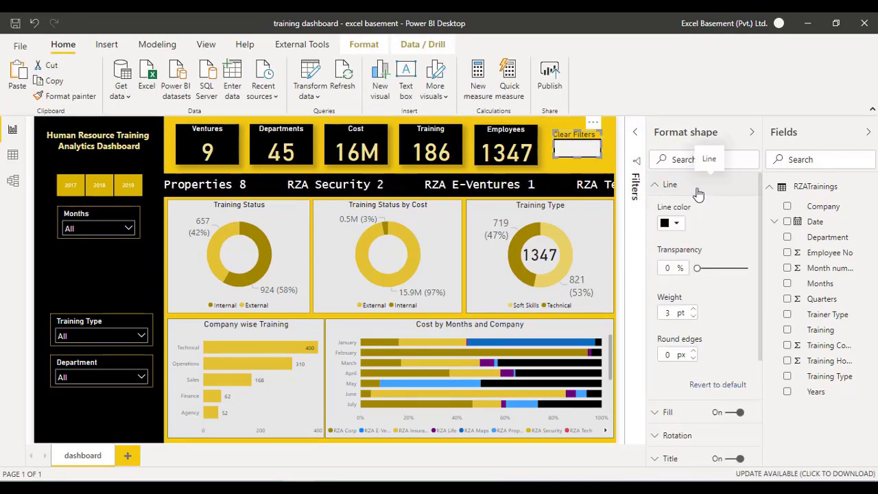
Add a Training Hours card to the sidebar below the Months slicer and set the Months filter back to All
{"action": "left_click", "coordinate": [116, 282]}
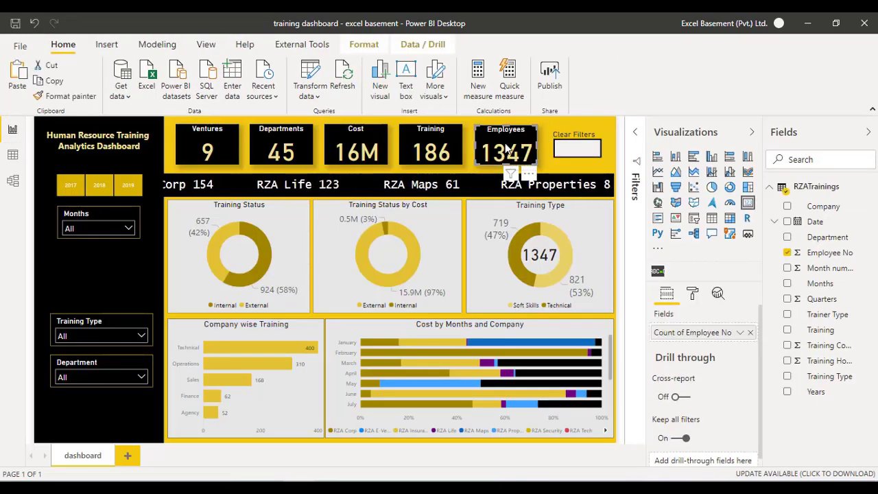
{"action": "left_click", "coordinate": [748, 203]}
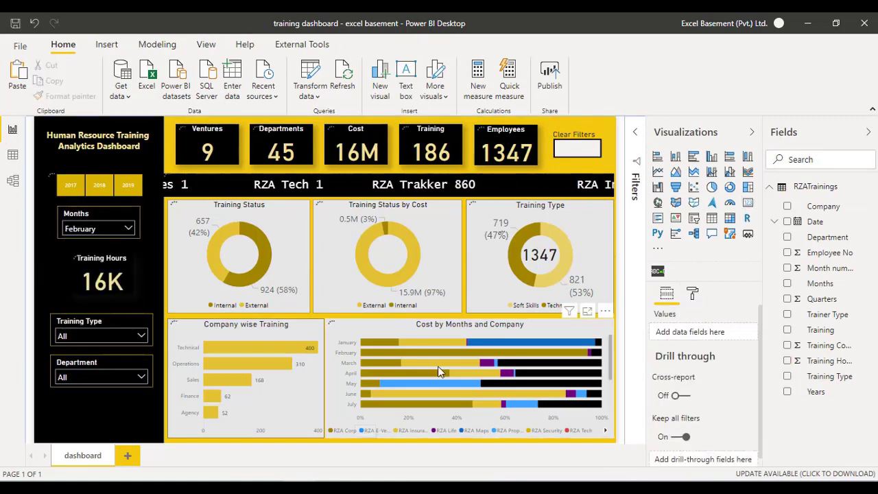
{"action": "left_click", "coordinate": [129, 228]}
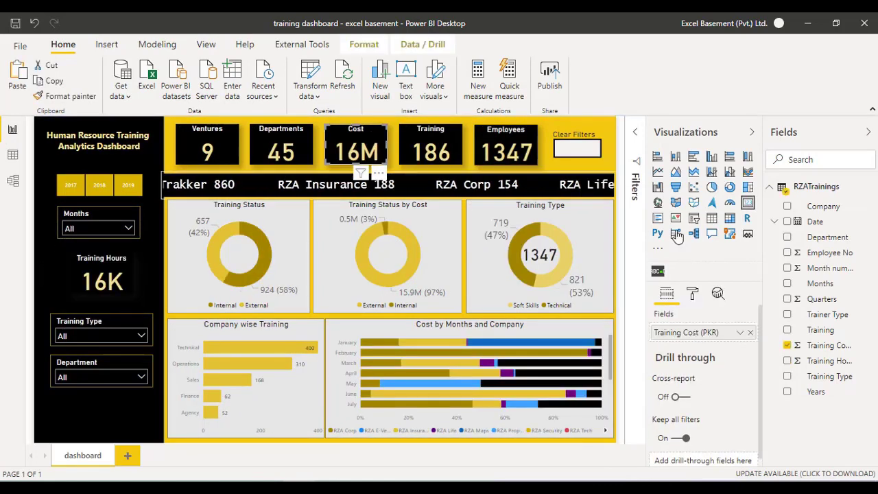
Show the Cost card's value with one decimal place and space out the Training and Employees cards beside it
{"action": "left_click", "coordinate": [692, 293]}
{"action": "scroll", "coordinate": [707, 371], "scroll_direction": "down", "scroll_amount": 3}
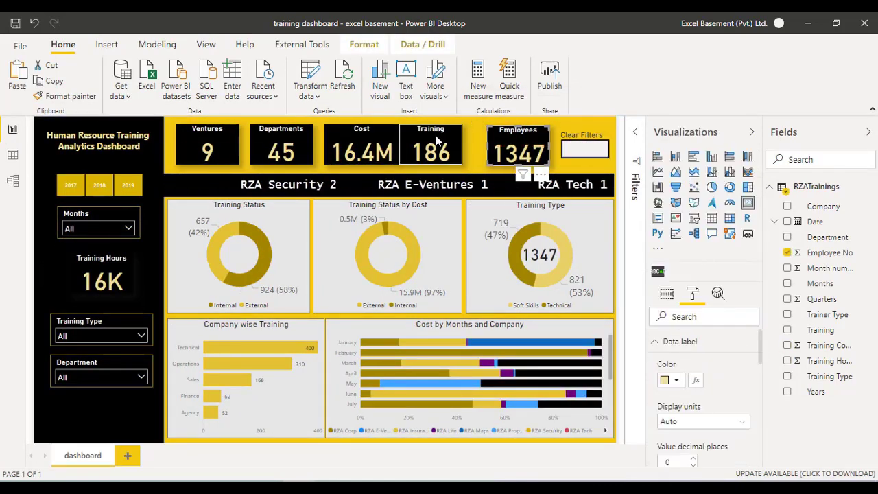
{"action": "left_click", "coordinate": [160, 280]}
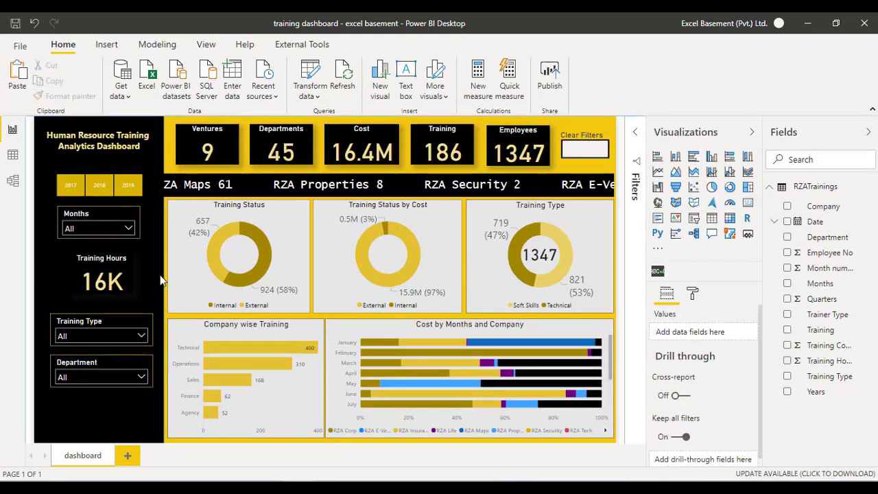
Add a bold, centred text box at the foot of the sidebar reading "Excel Basement (Private) Limited" with the author's name below
{"action": "left_click", "coordinate": [106, 44]}
{"action": "left_click", "coordinate": [310, 80]}
{"action": "type", "text": "Excel Basement (Private) Limite"}
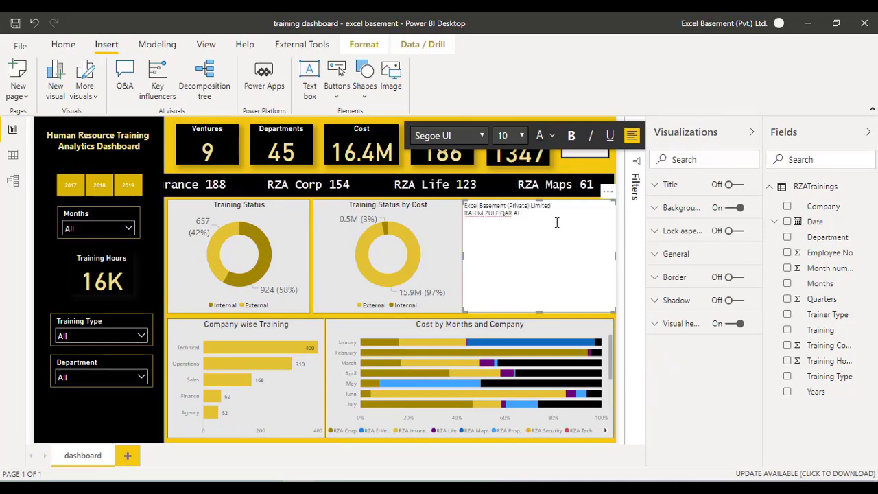
{"action": "left_click_drag", "start_coordinate": [539, 201], "coordinate": [110, 331]}
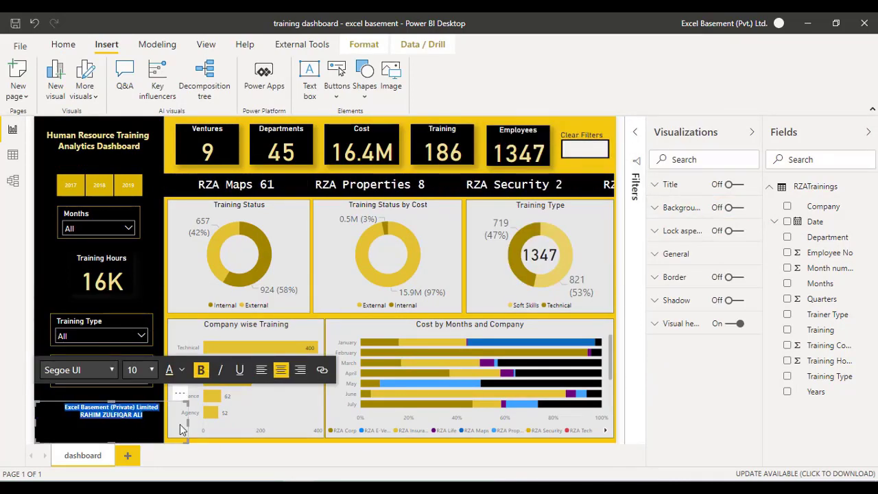
{"action": "left_click_drag", "start_coordinate": [187, 404], "coordinate": [161, 417]}
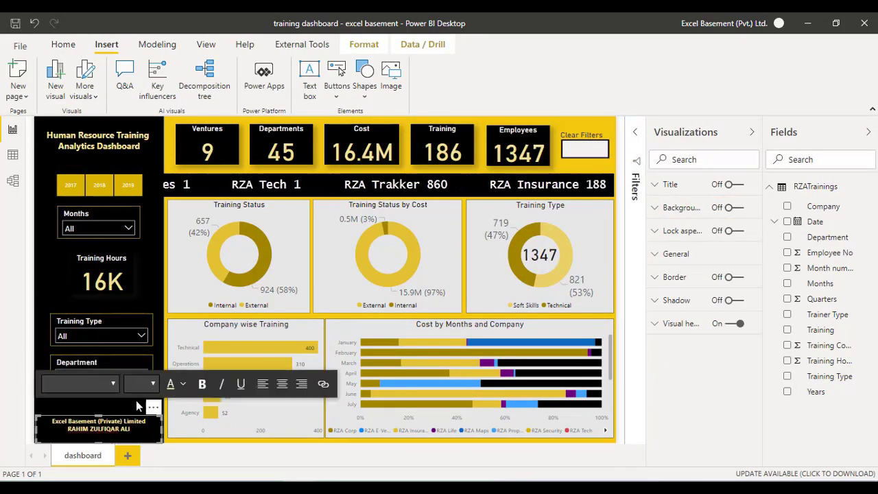
Open the bookmarks list and add a bookmark of the unfiltered dashboard
{"action": "left_click", "coordinate": [325, 225]}
{"action": "left_click", "coordinate": [481, 313]}
{"action": "left_click", "coordinate": [206, 44]}
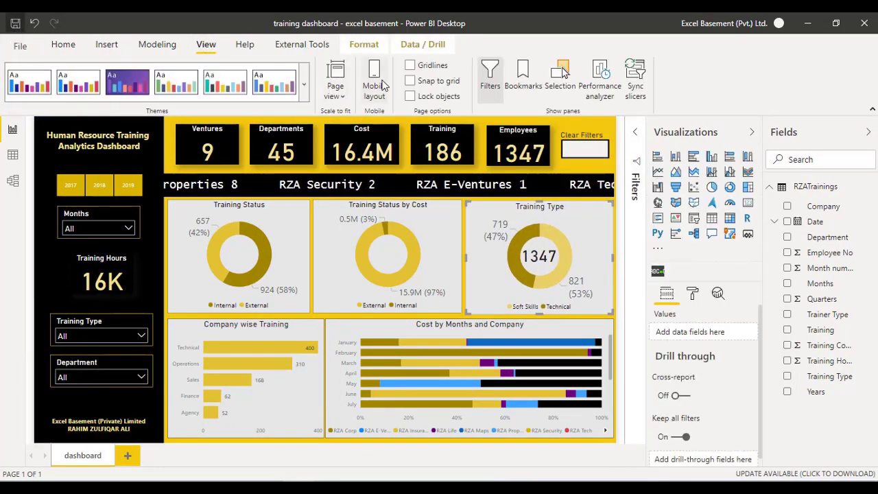
{"action": "left_click", "coordinate": [523, 75]}
{"action": "left_click", "coordinate": [554, 157]}
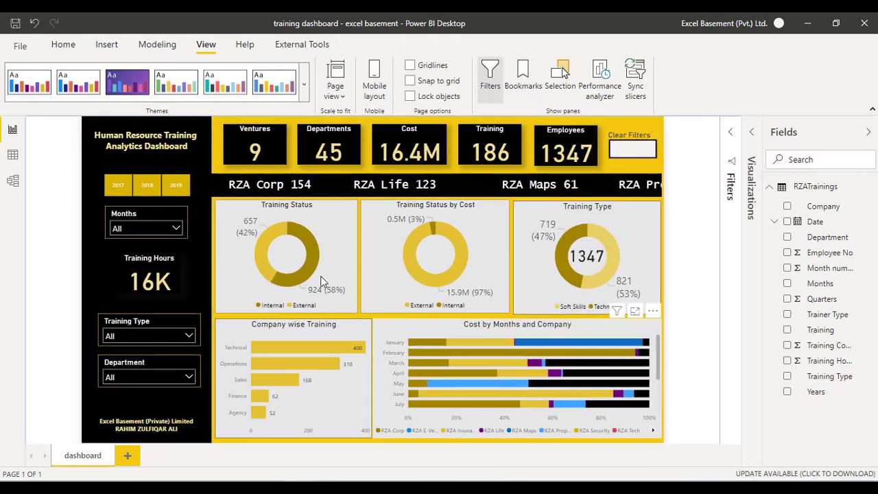
{"action": "left_click", "coordinate": [583, 146]}
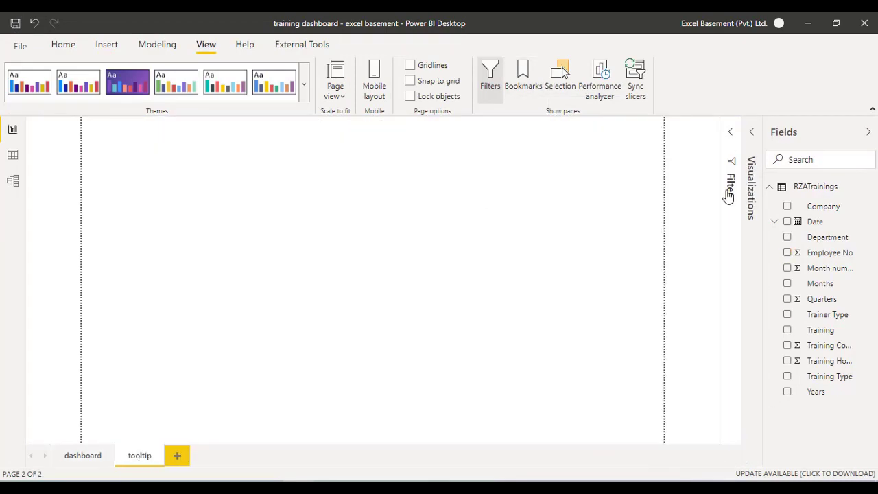
Build a column chart of Training Cost (PKR) by Department on the black tooltip page and make its X-axis labels white
{"action": "left_click", "coordinate": [752, 187]}
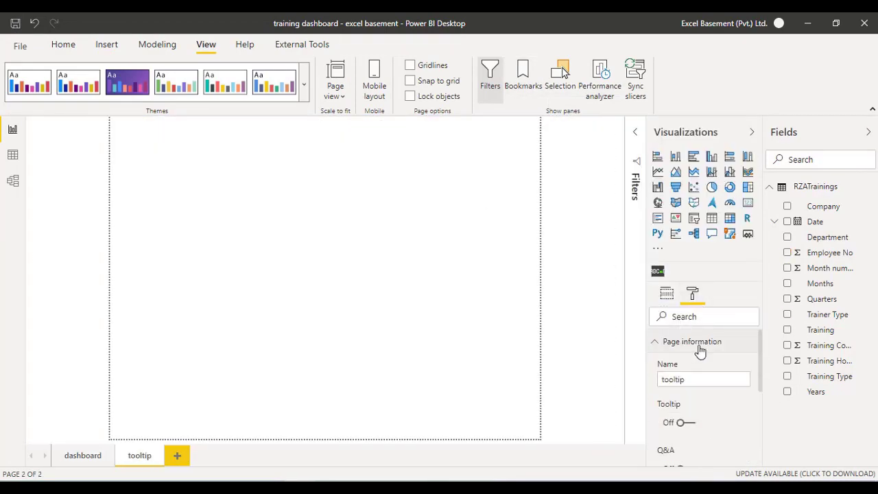
{"action": "left_click", "coordinate": [336, 89]}
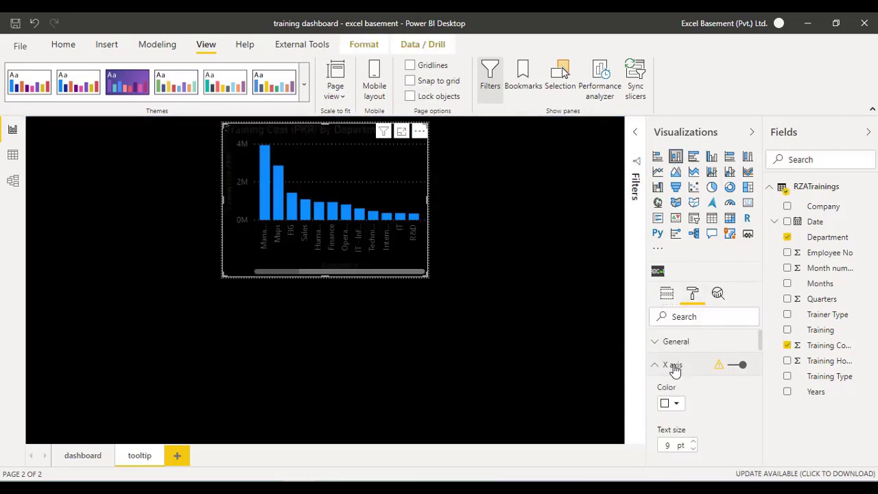
{"action": "left_click", "coordinate": [672, 402]}
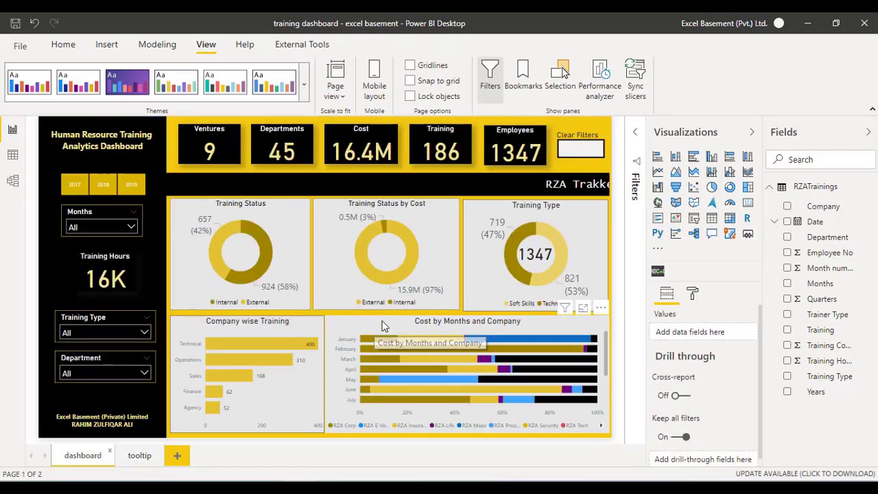
Turn on the tooltip for the dashboard's Cost by Months and Company chart
{"action": "left_click", "coordinate": [385, 326]}
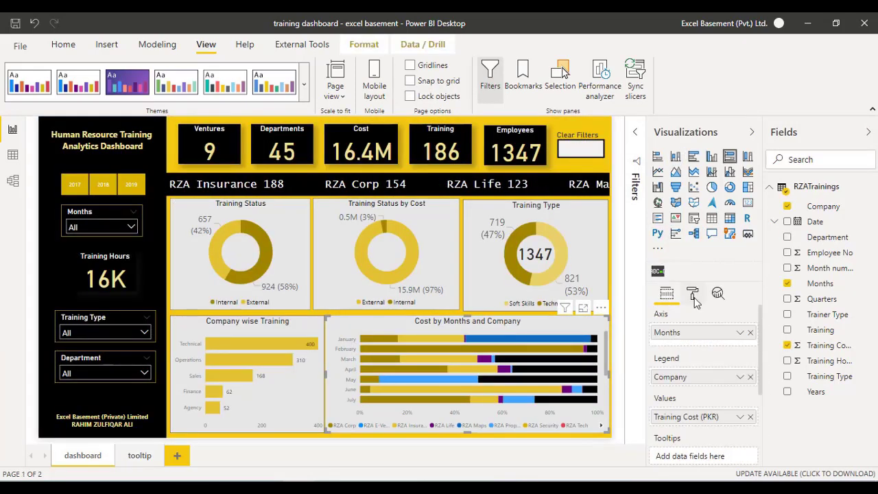
{"action": "left_click", "coordinate": [693, 295]}
{"action": "scroll", "coordinate": [706, 367], "scroll_direction": "down", "scroll_amount": 5}
{"action": "left_click_drag", "start_coordinate": [760, 396], "coordinate": [761, 393]}
{"action": "left_click", "coordinate": [717, 397]}
{"action": "left_click", "coordinate": [717, 422]}
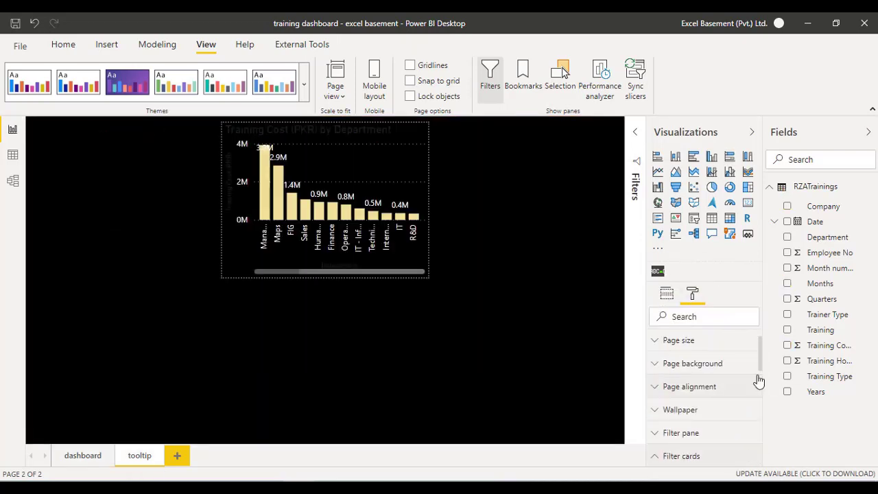
Check the tooltip page's settings and set the Cost by Months and Company chart's tooltip type to Report page
{"action": "left_click", "coordinate": [679, 339]}
{"action": "scroll", "coordinate": [711, 388], "scroll_direction": "up", "scroll_amount": 1}
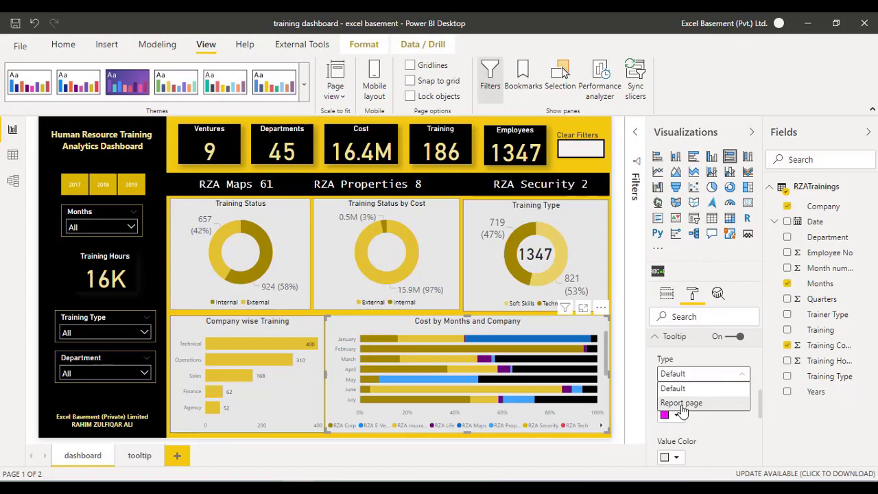
{"action": "left_click", "coordinate": [682, 404]}
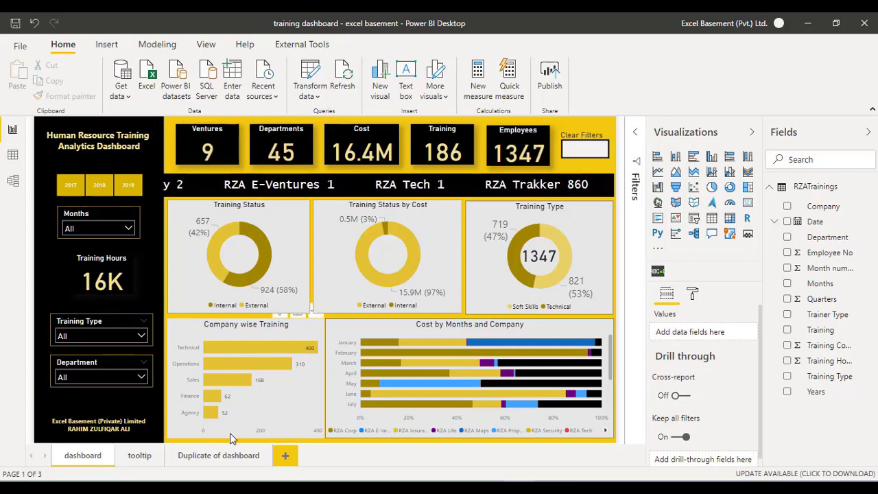
View the "Duplicate of dashboard" page and review the RZATrainings data table behind it
{"action": "left_click", "coordinate": [230, 455]}
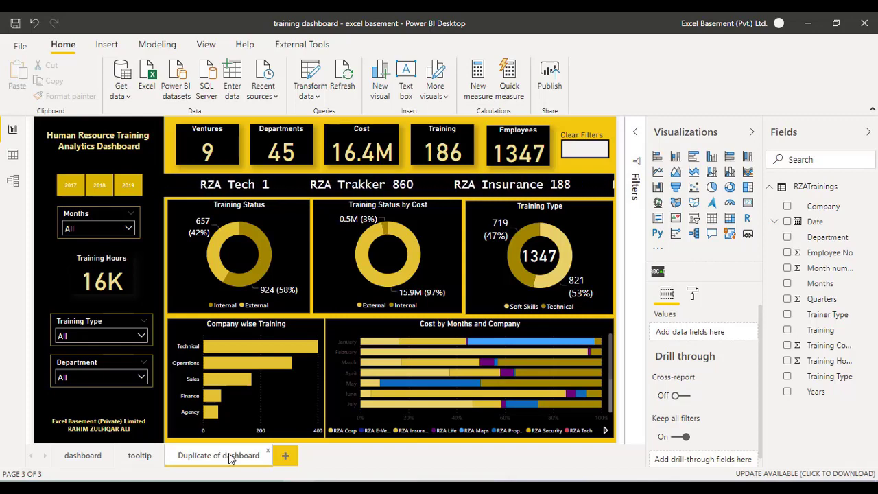
{"action": "left_click", "coordinate": [13, 157]}
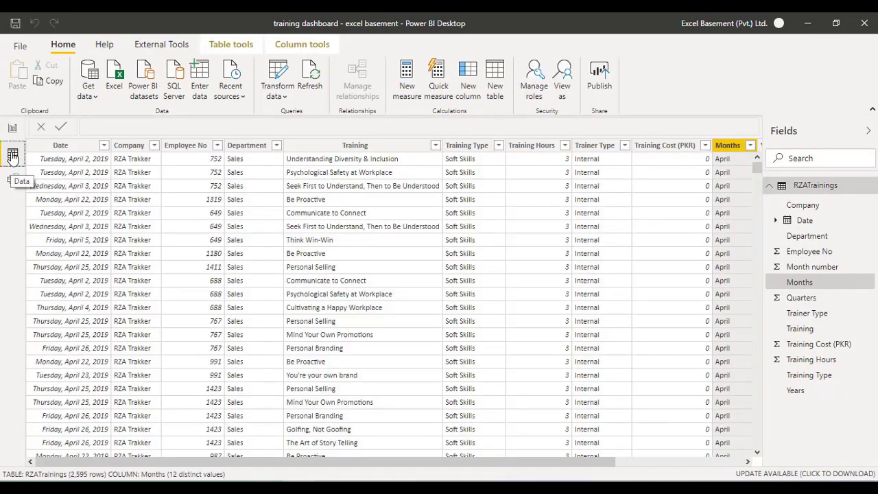
{"action": "left_click", "coordinate": [12, 131]}
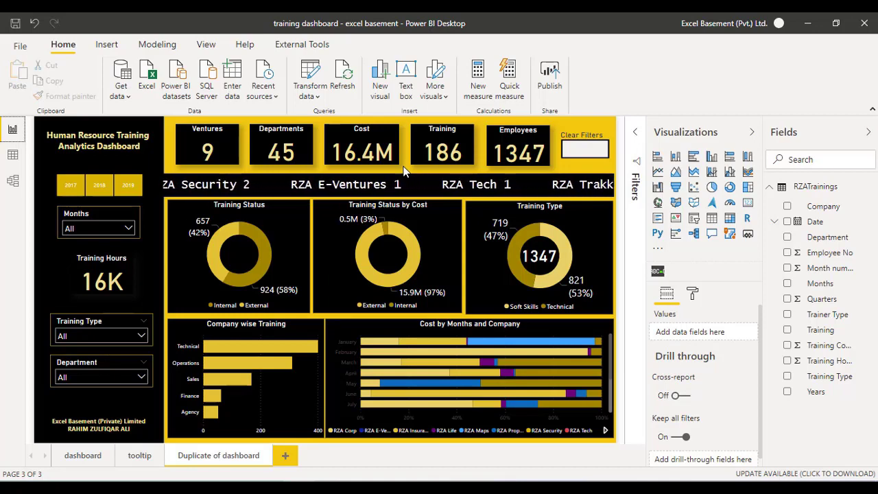
Filter the duplicate dashboard by the years 2018 and 2019 to compare the cards and charts
{"action": "left_click", "coordinate": [98, 192]}
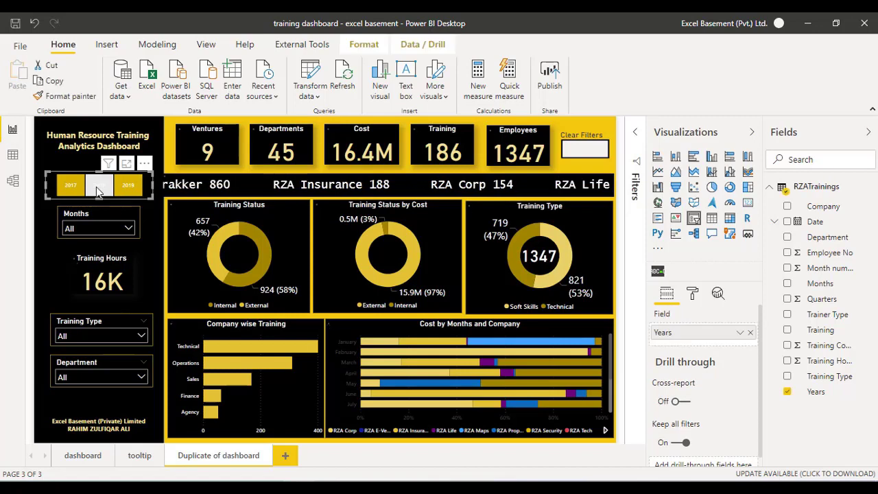
{"action": "left_click", "coordinate": [131, 191]}
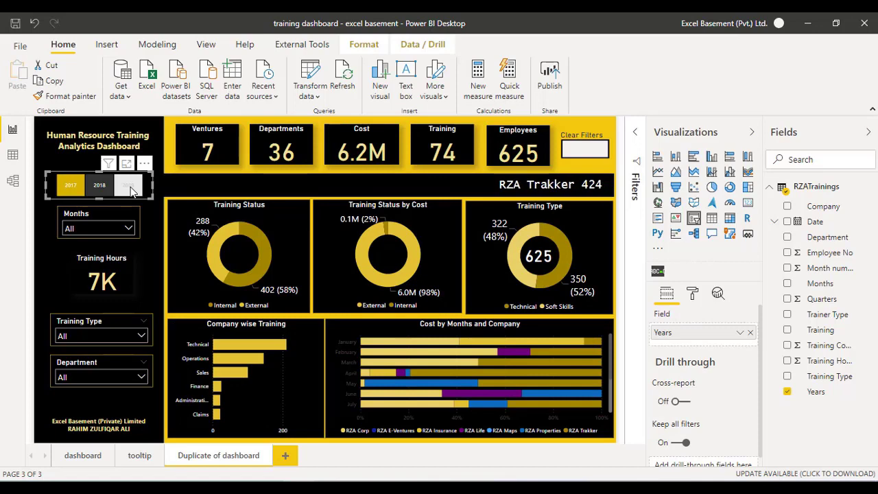
{"action": "left_click", "coordinate": [133, 192]}
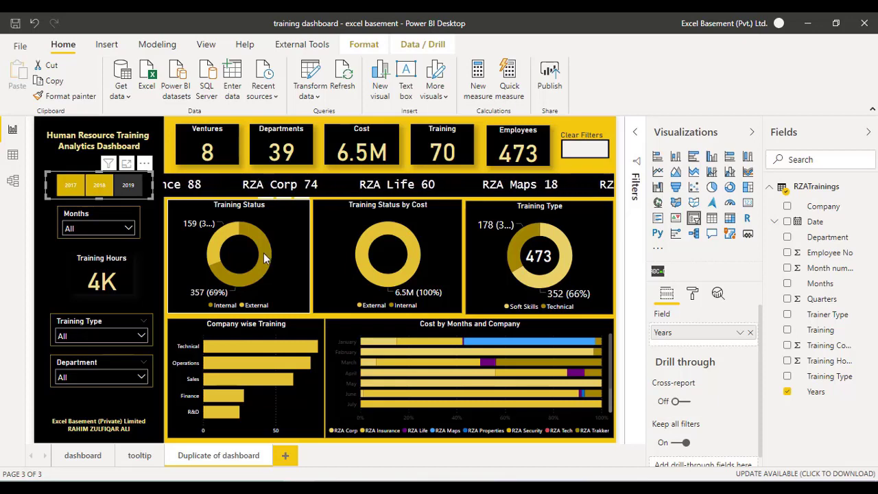
{"action": "mouse_move", "coordinate": [373, 269]}
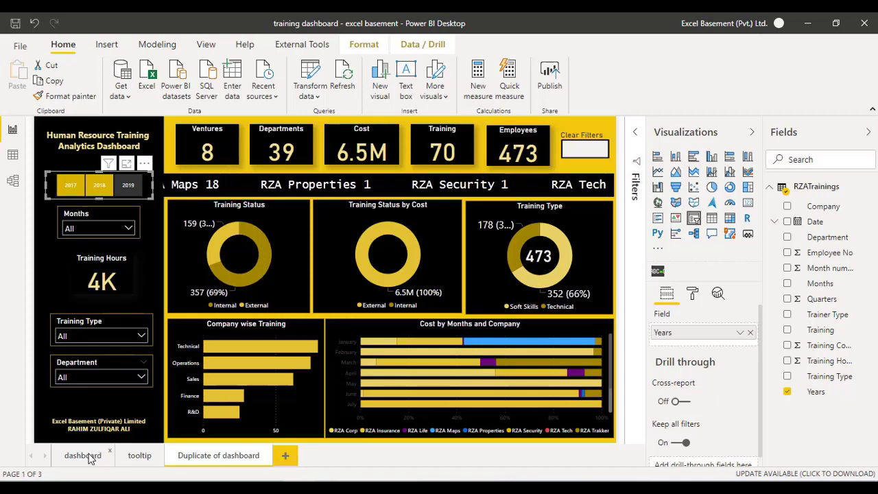
Highlight the dashboard page's visuals by the Internal slice of Training Status and reset them with the Clear Filters button
{"action": "left_click", "coordinate": [83, 455]}
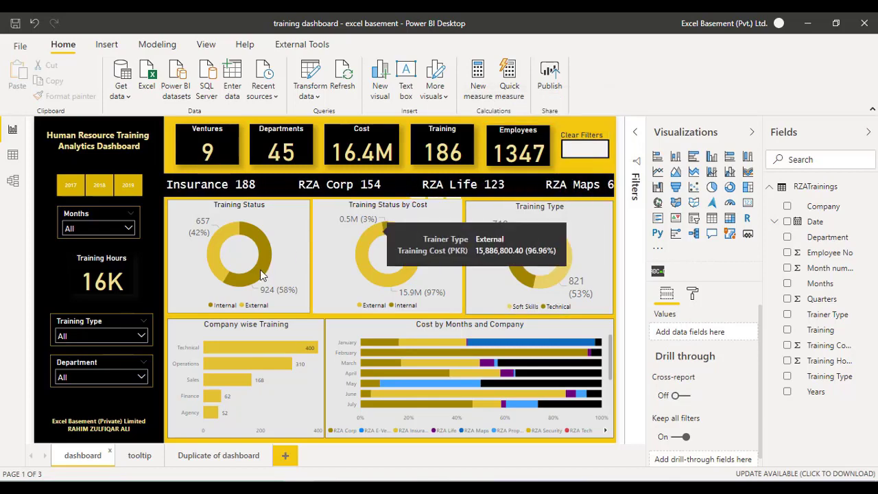
{"action": "mouse_move", "coordinate": [260, 273]}
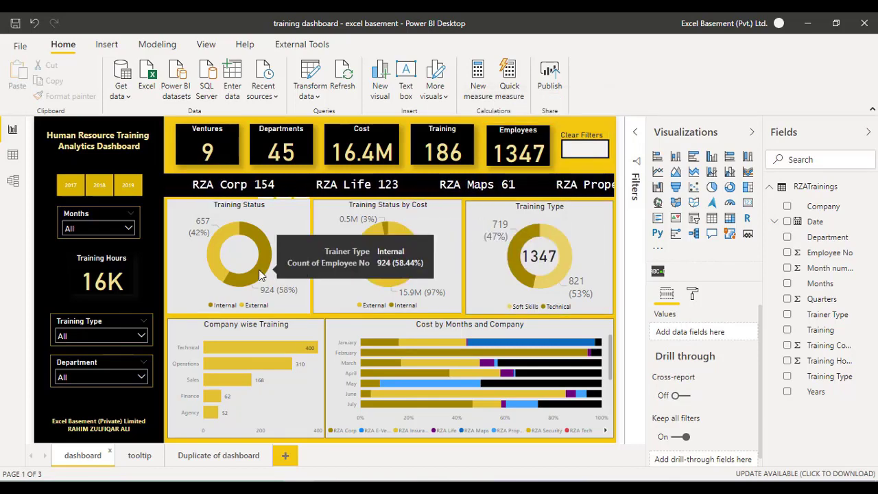
{"action": "left_click", "coordinate": [260, 273]}
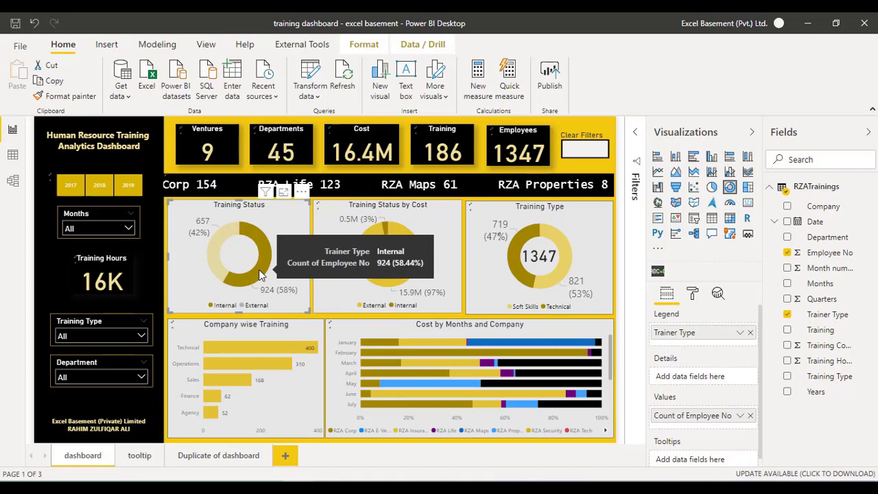
{"action": "left_click", "coordinate": [260, 273]}
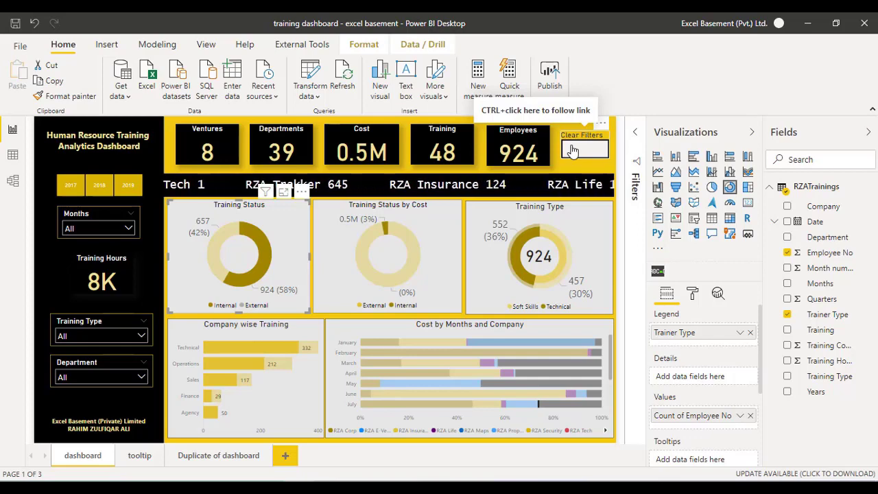
{"action": "left_click", "coordinate": [573, 152], "text": "ctrl"}
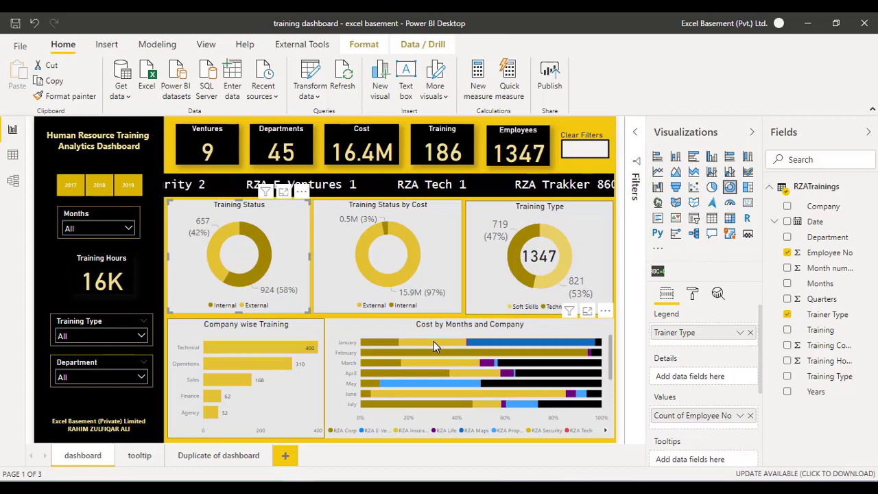
Inspect the dashboard's bar charts and compare the dashboard page with the tooltip and "Duplicate of dashboard" pages
{"action": "mouse_move", "coordinate": [434, 341]}
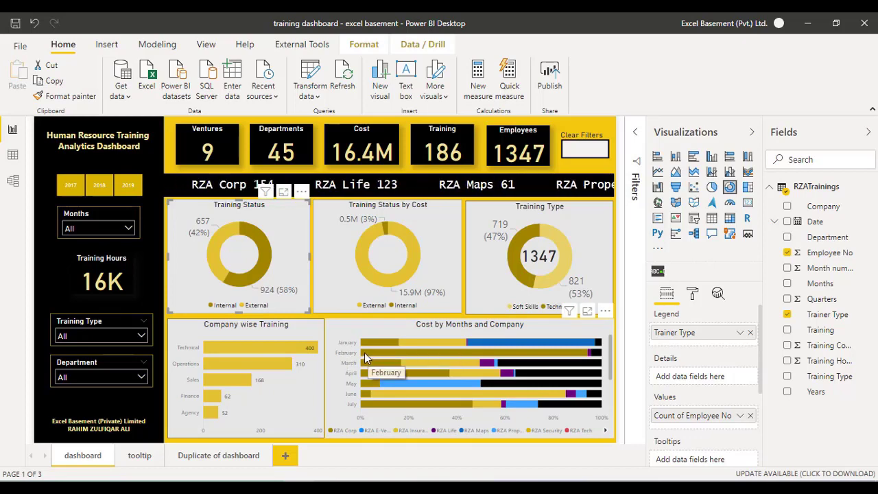
{"action": "mouse_move", "coordinate": [364, 357]}
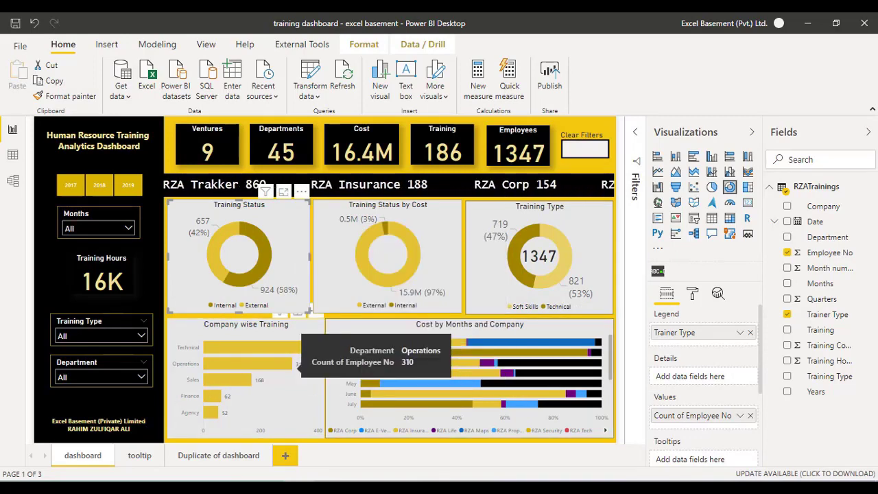
{"action": "left_click", "coordinate": [130, 457]}
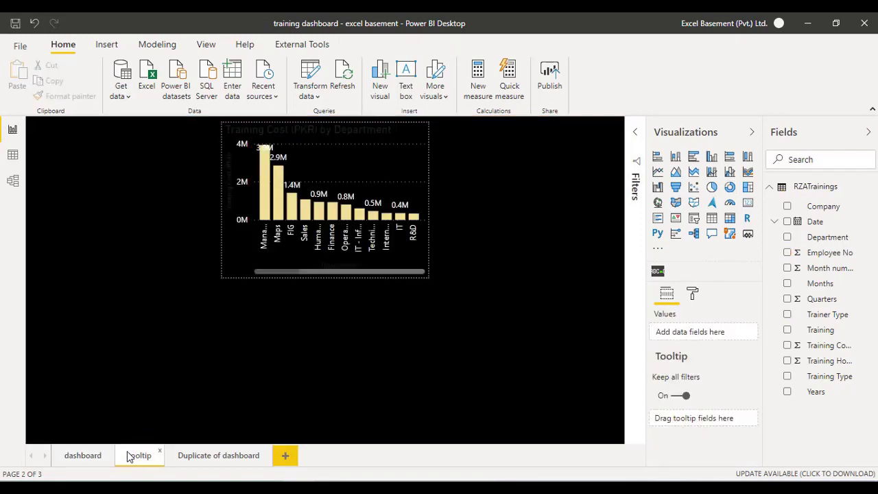
{"action": "left_click", "coordinate": [72, 457]}
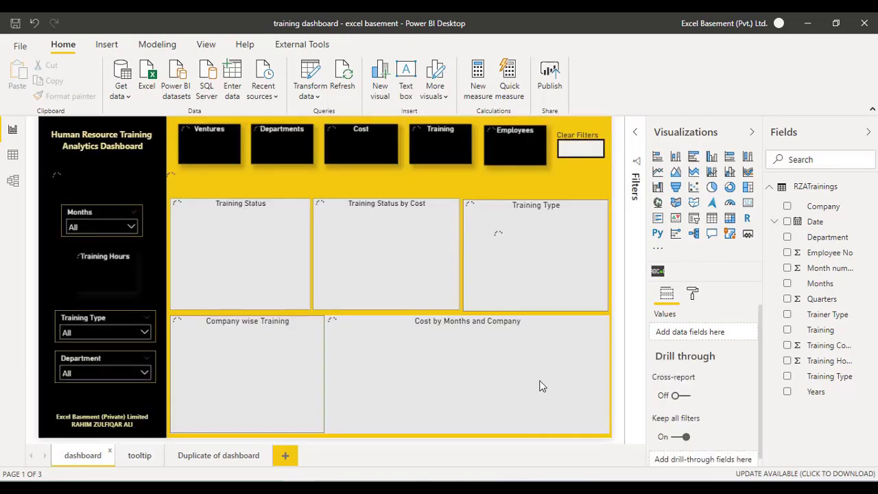
{"action": "mouse_move", "coordinate": [539, 386]}
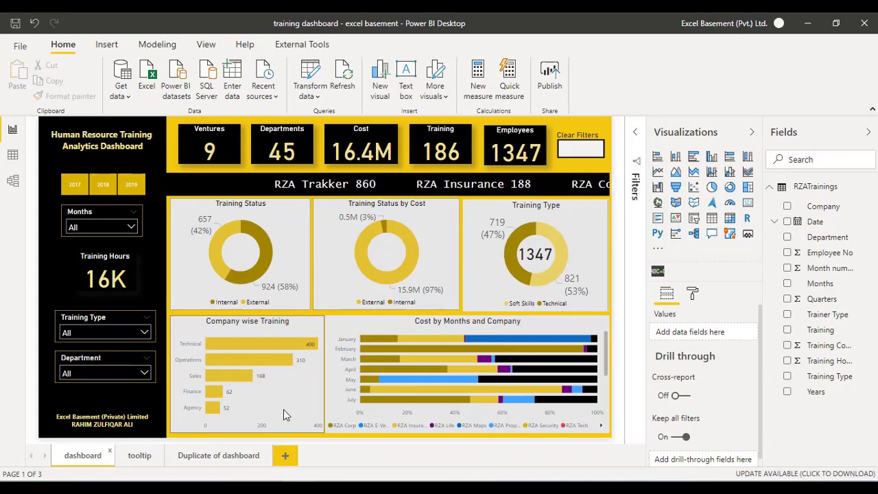
{"action": "left_click", "coordinate": [230, 456]}
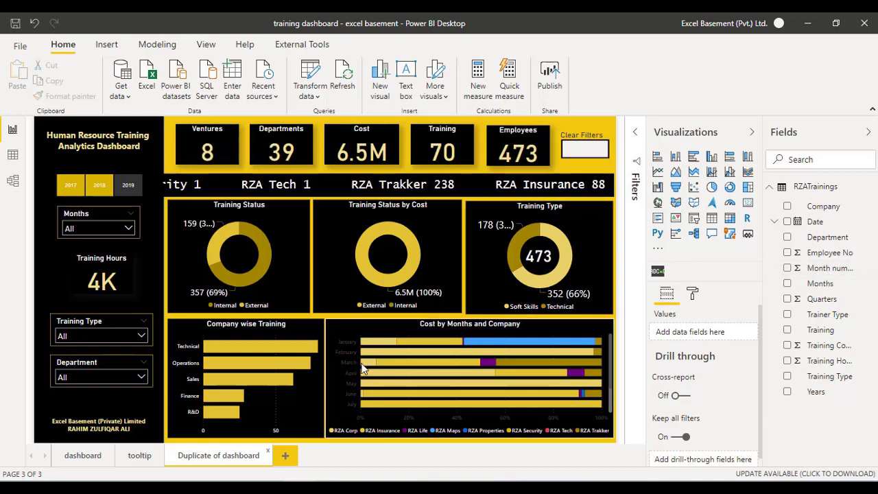
{"action": "left_click", "coordinate": [79, 458]}
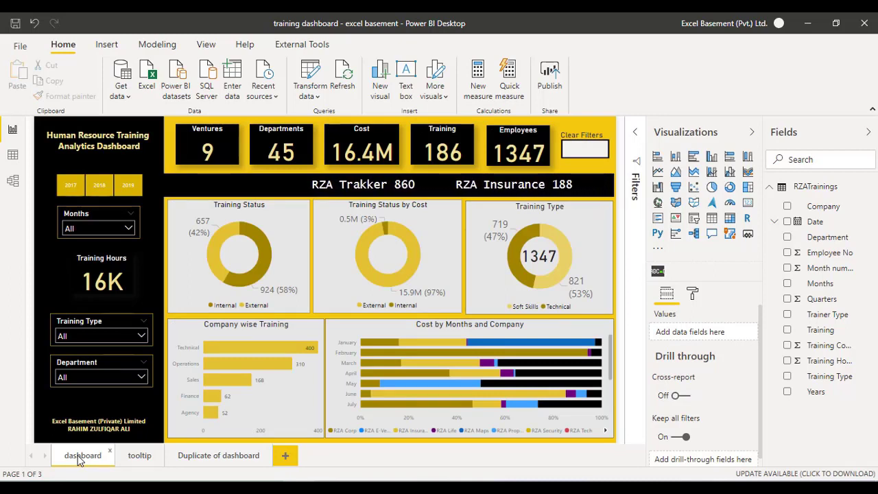
{"action": "left_click", "coordinate": [223, 457]}
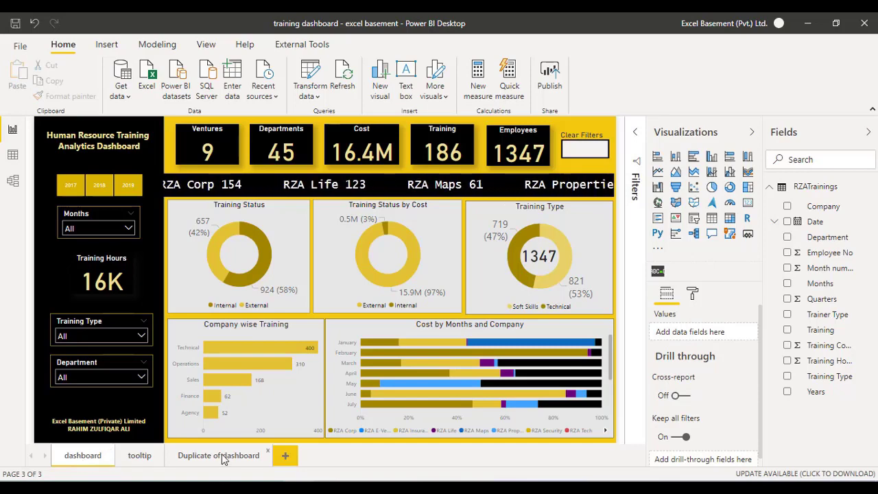